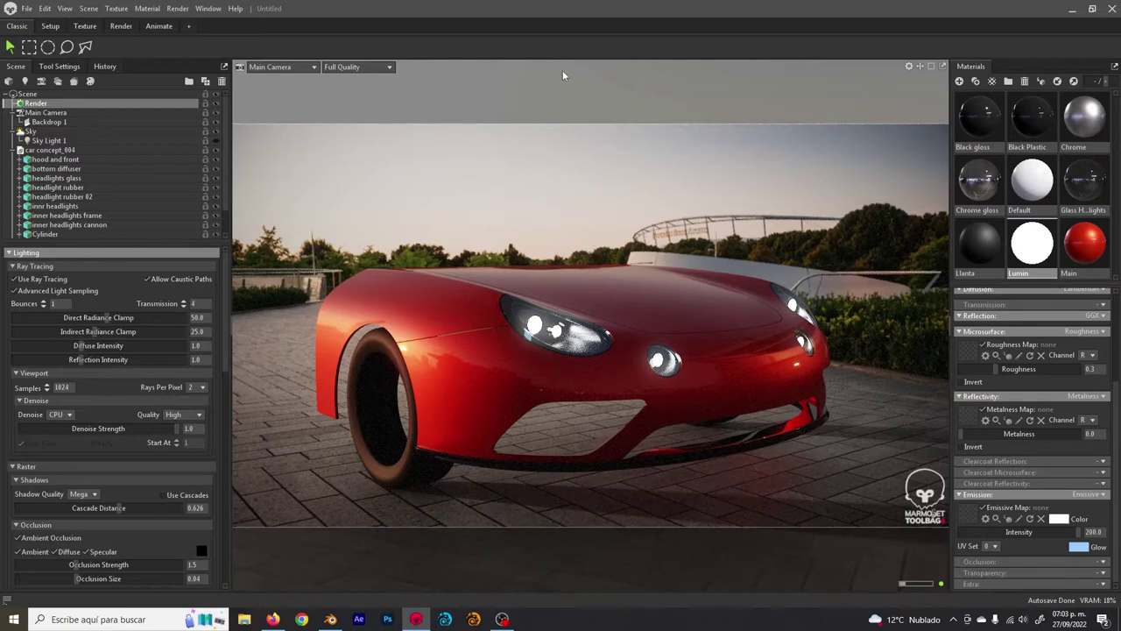
- View the program's About information with its version and credits, and close it
left_click(239, 11)
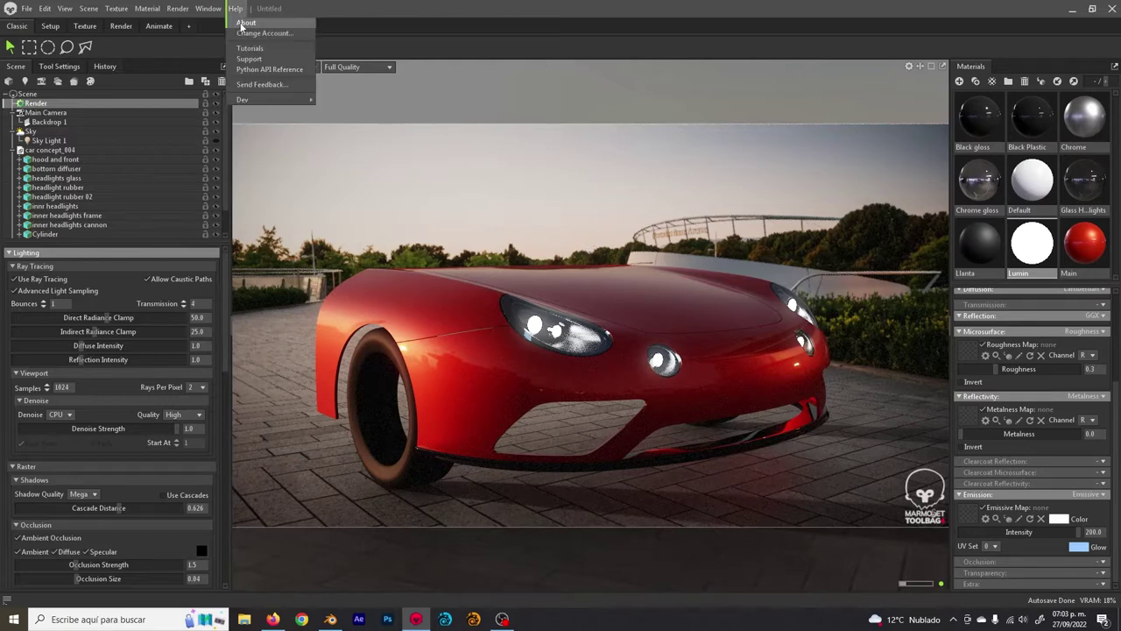
left_click(246, 22)
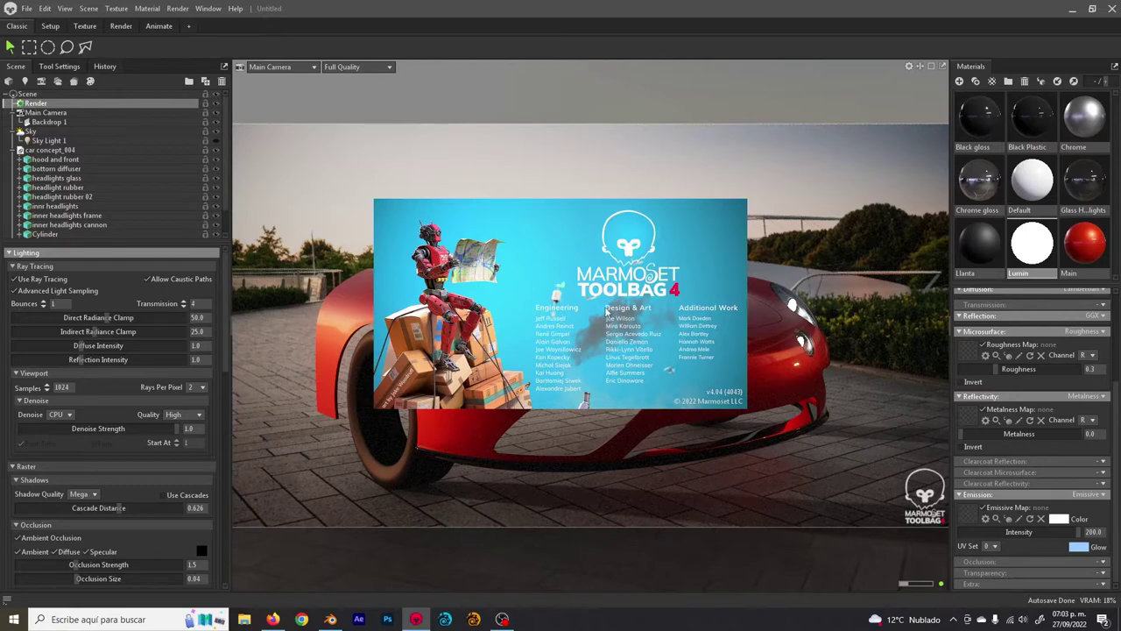
left_click(492, 238)
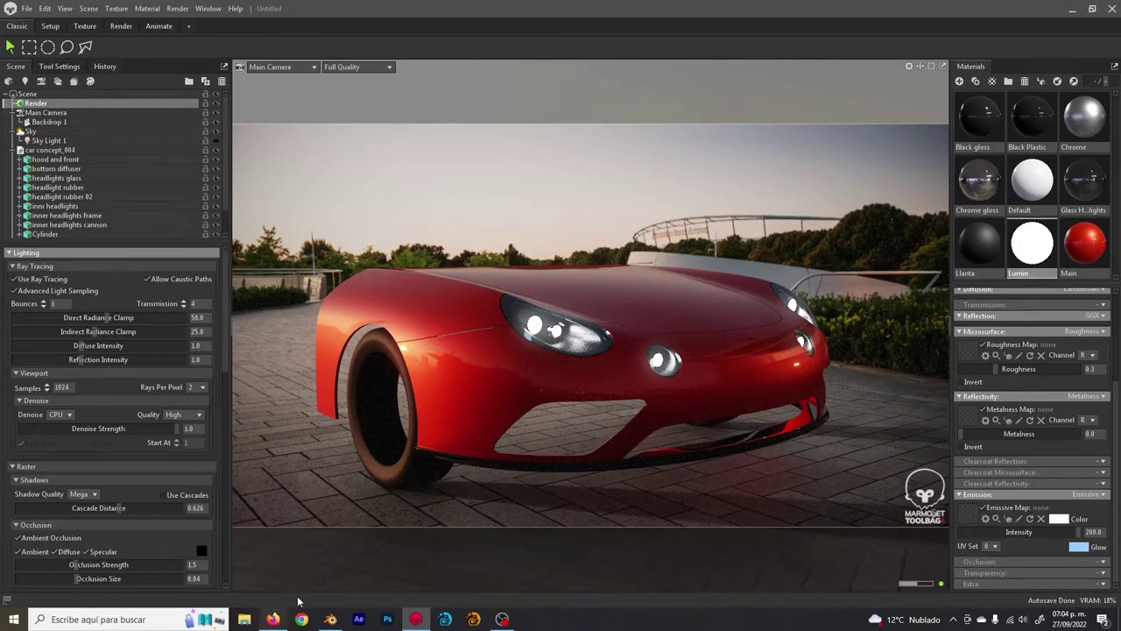
- Switch to Firefox and look through the Marmoset Toolbag product page, covering its rendering, texturing, baking, scene editing and portfolio sections
left_click(279, 616)
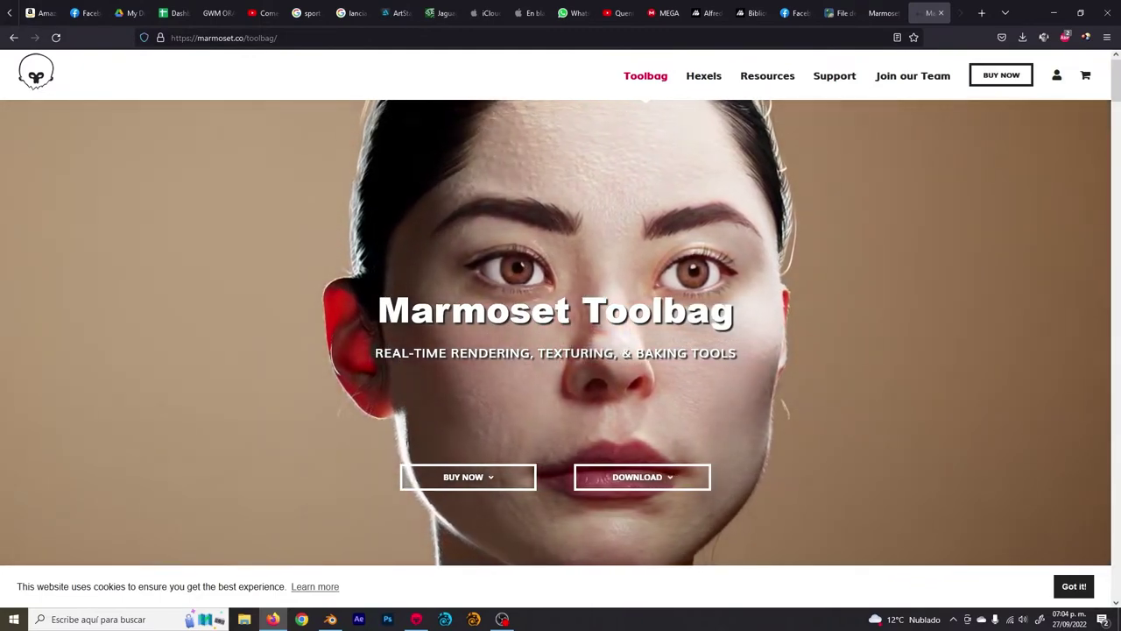
scroll(863, 304, "down", 10)
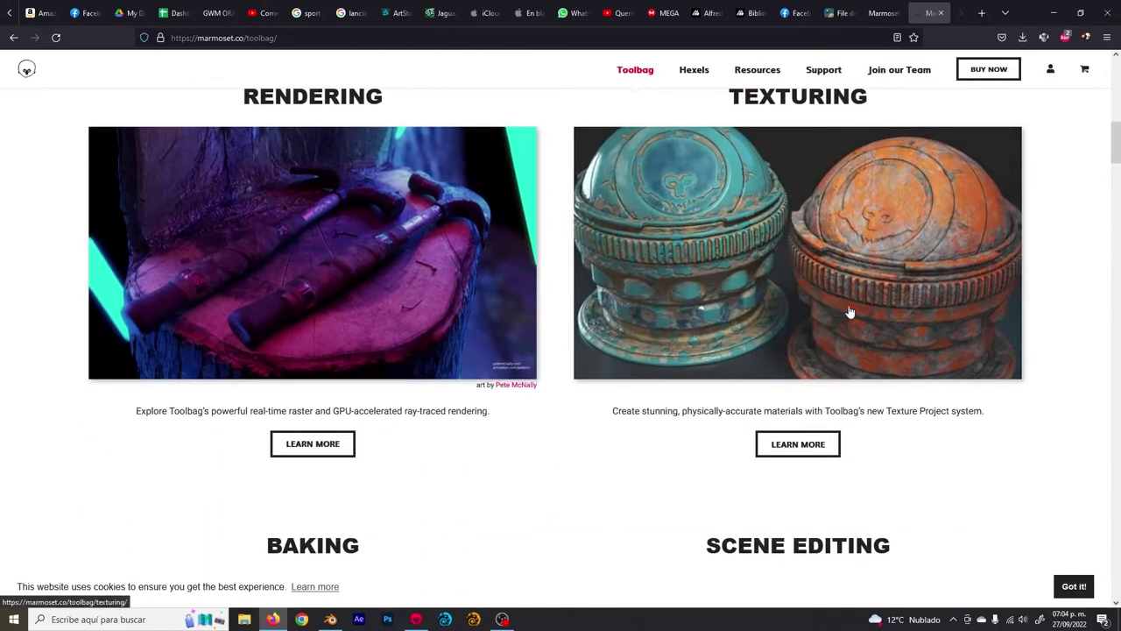
scroll(848, 315, "up", 1)
scroll(848, 311, "down", 5)
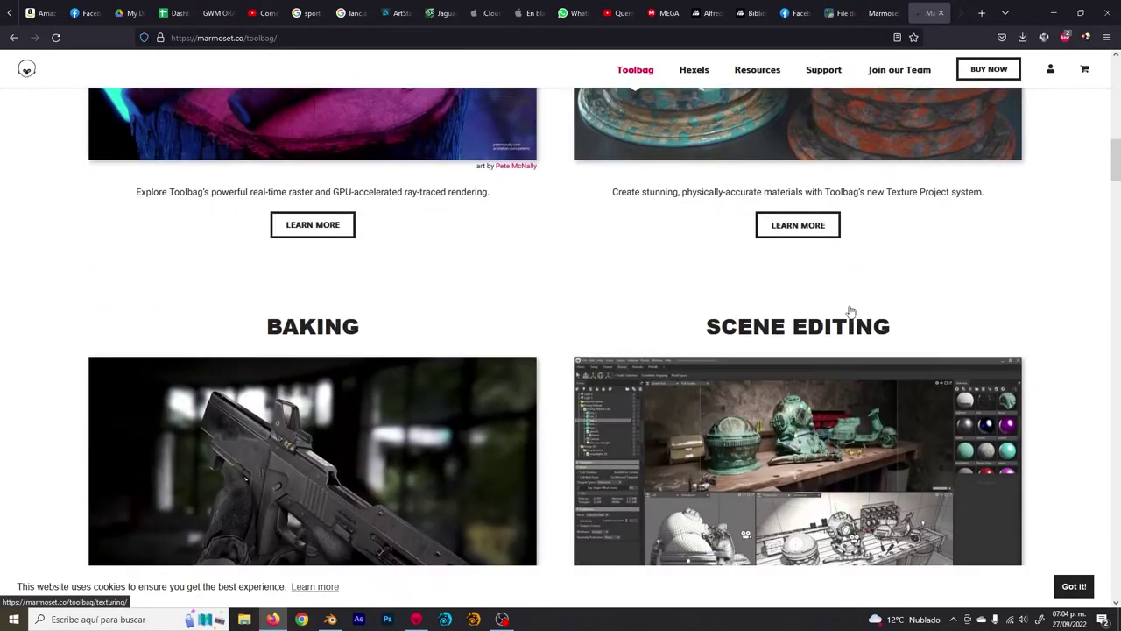
scroll(823, 317, "down", 7)
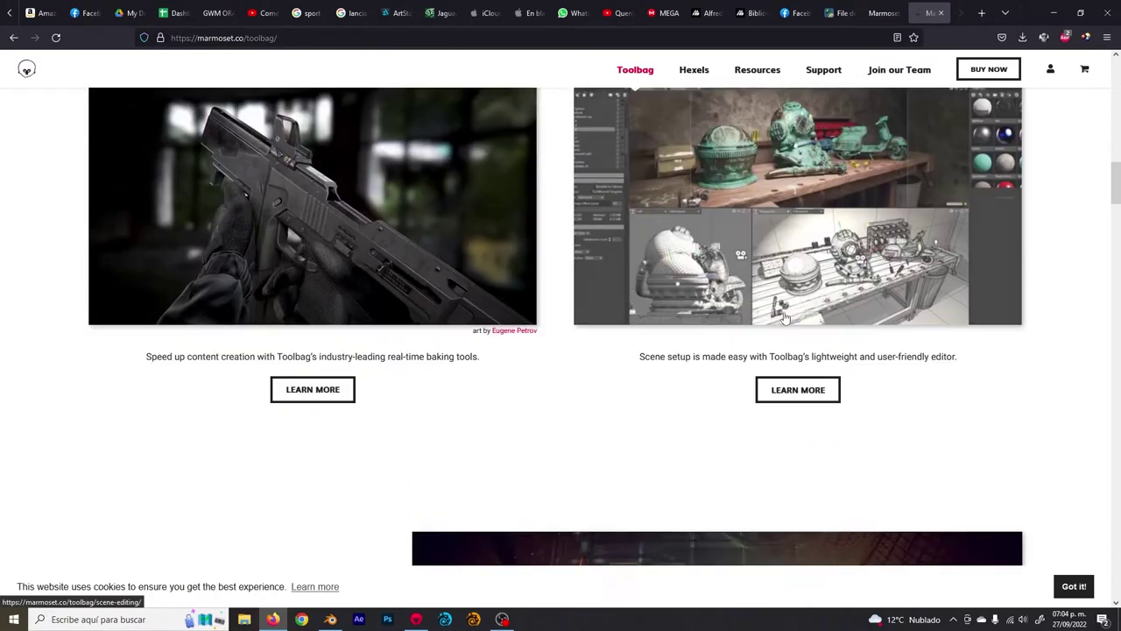
scroll(784, 316, "down", 5)
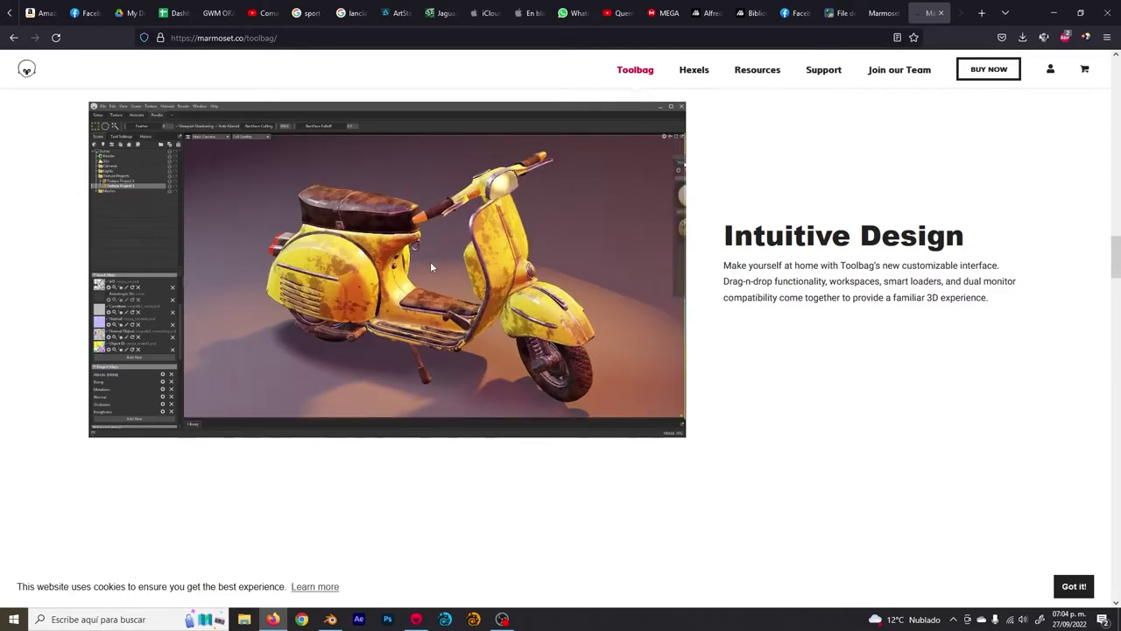
scroll(430, 263, "down", 5)
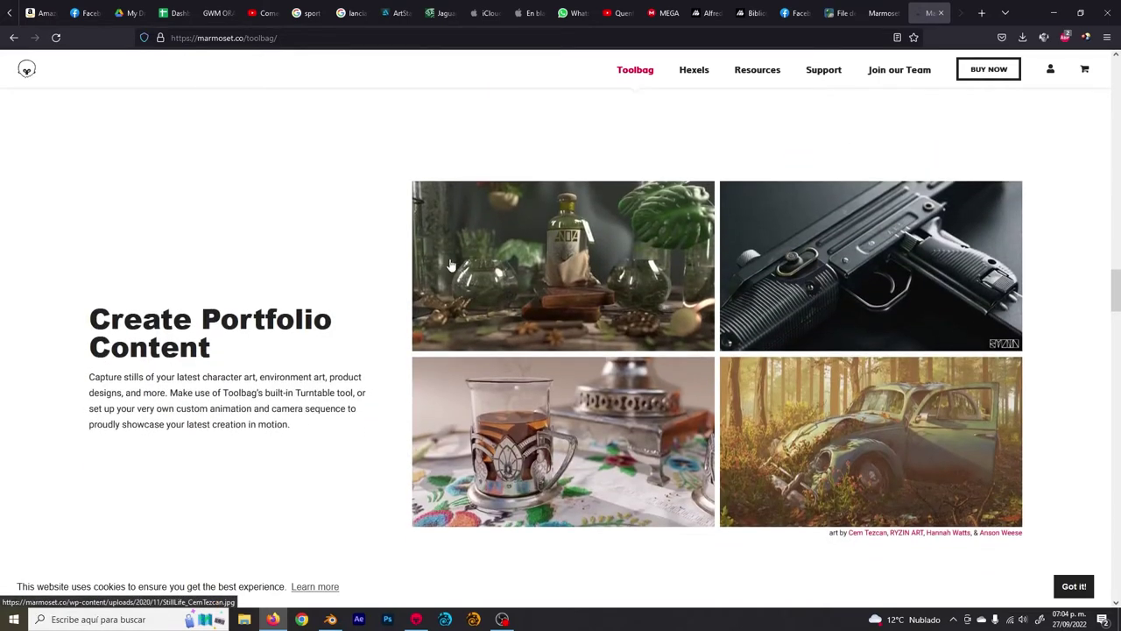
scroll(451, 264, "down", 5)
scroll(451, 260, "down", 5)
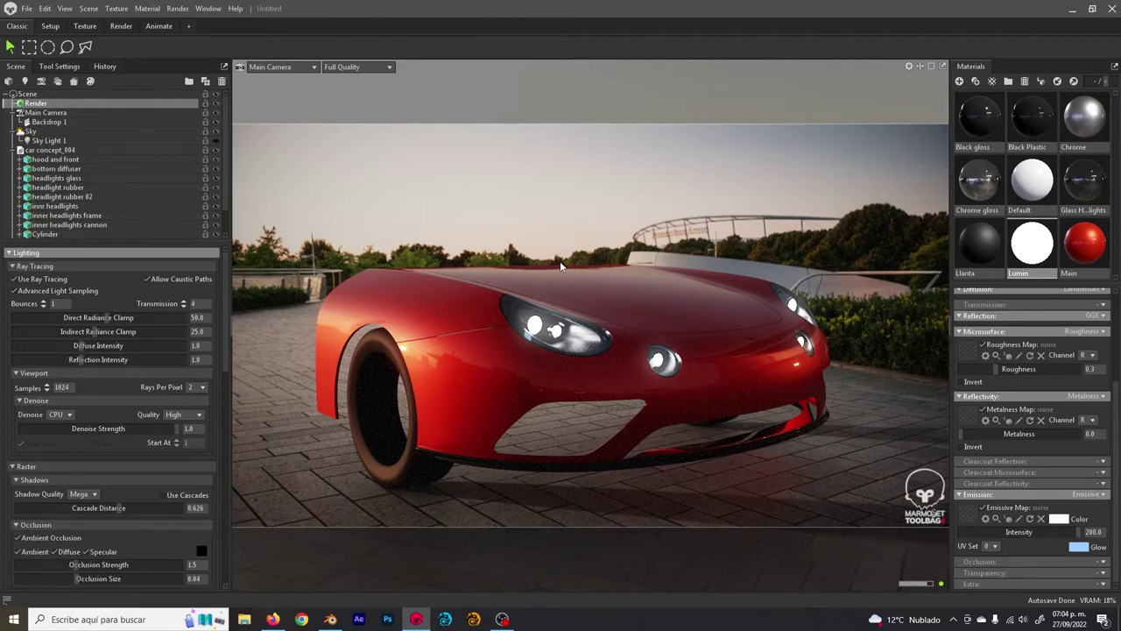
left_click(384, 340)
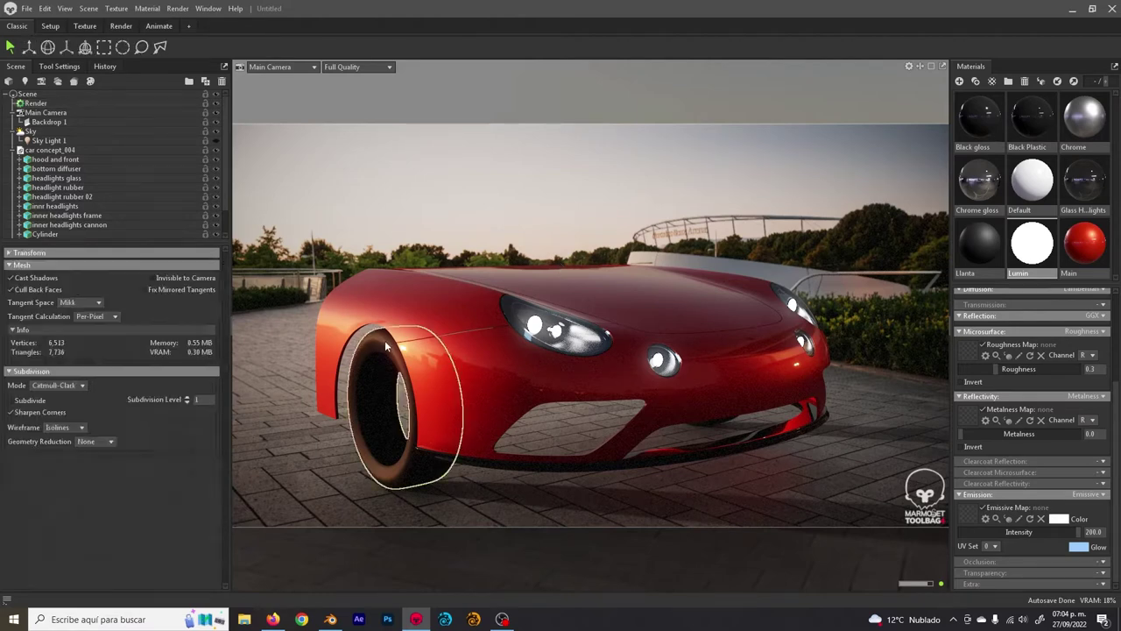
left_click(491, 197)
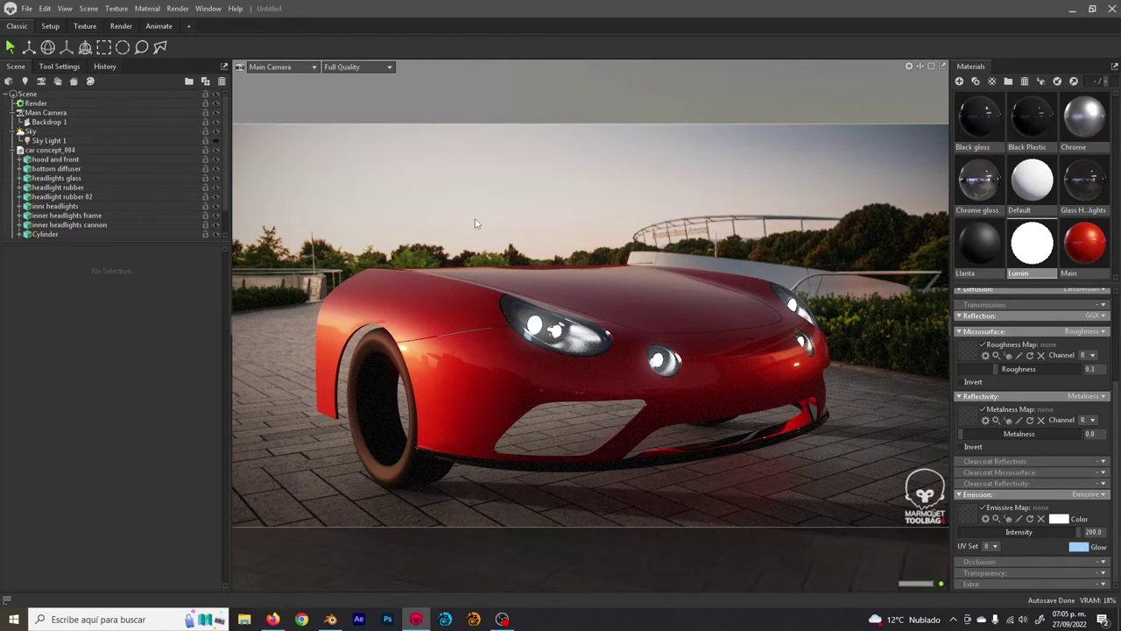
- Open sketchfab.com in a new Firefox tab, go to the account's own profile and open the Tune Racing Tire and Rim 3 model
left_click(273, 619)
key("ctrl+t")
type("sketchfab.com/")
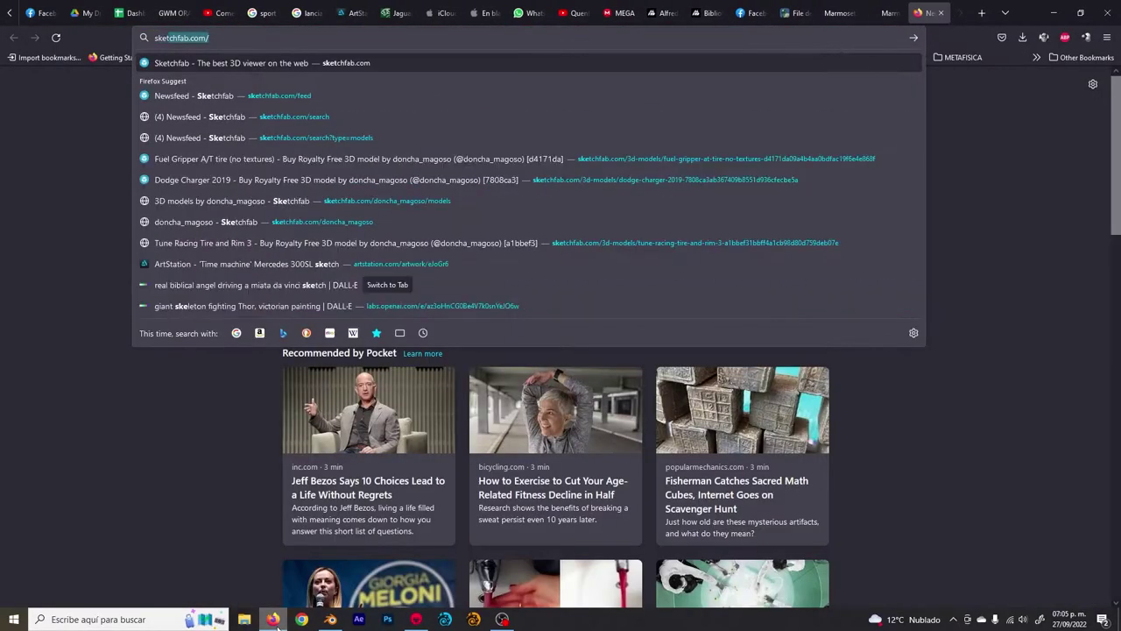
key("Return")
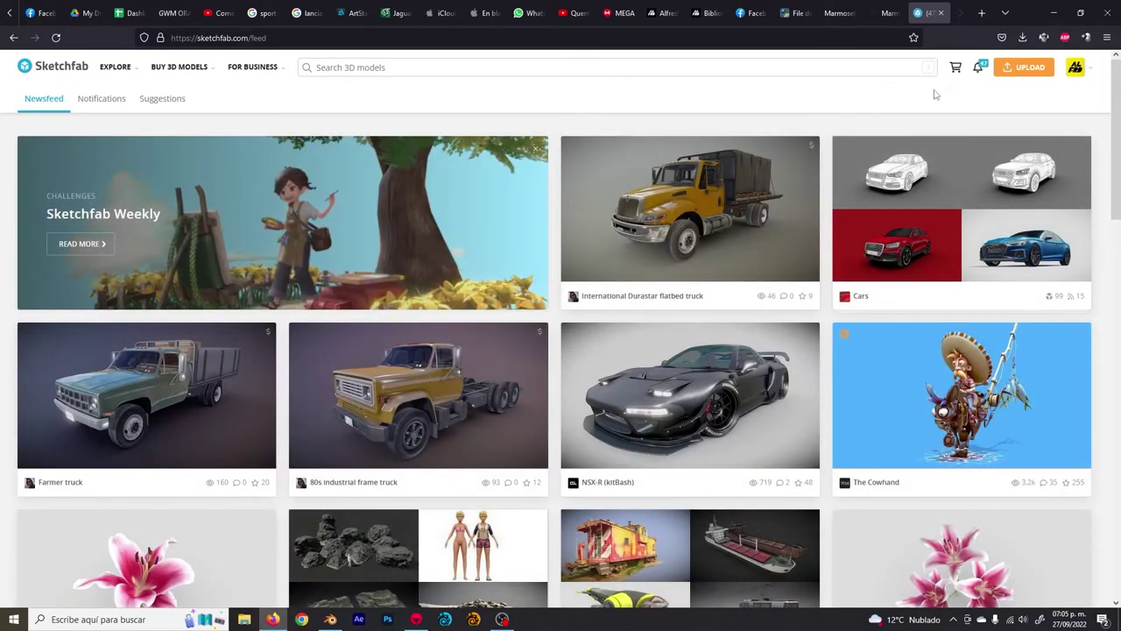
left_click(1075, 75)
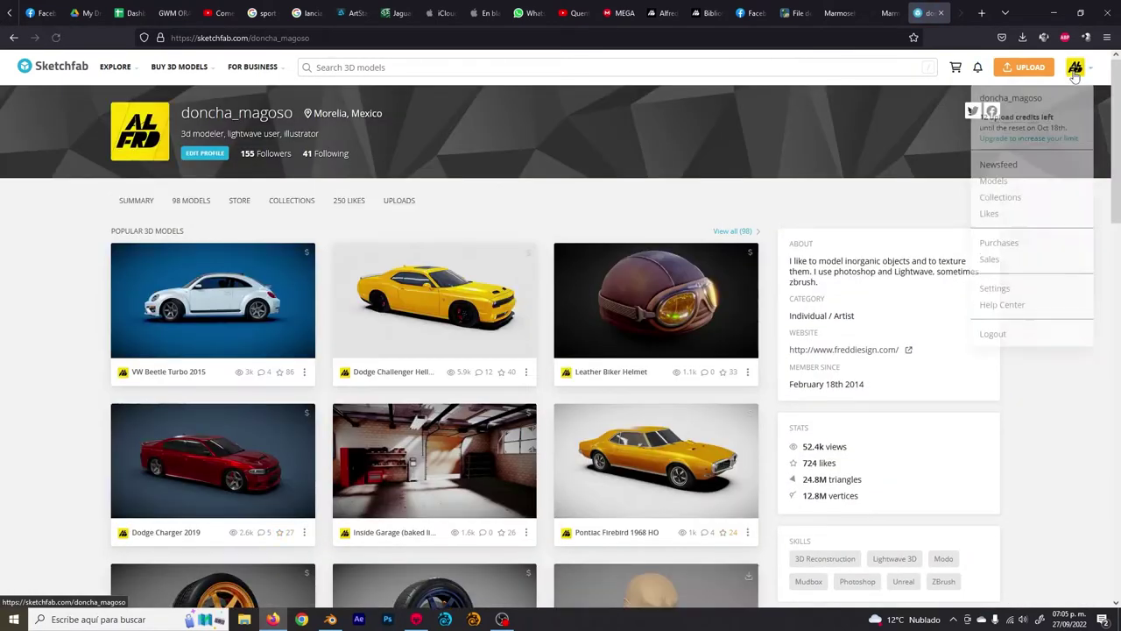
scroll(592, 337, "down", 1)
scroll(592, 337, "down", 3)
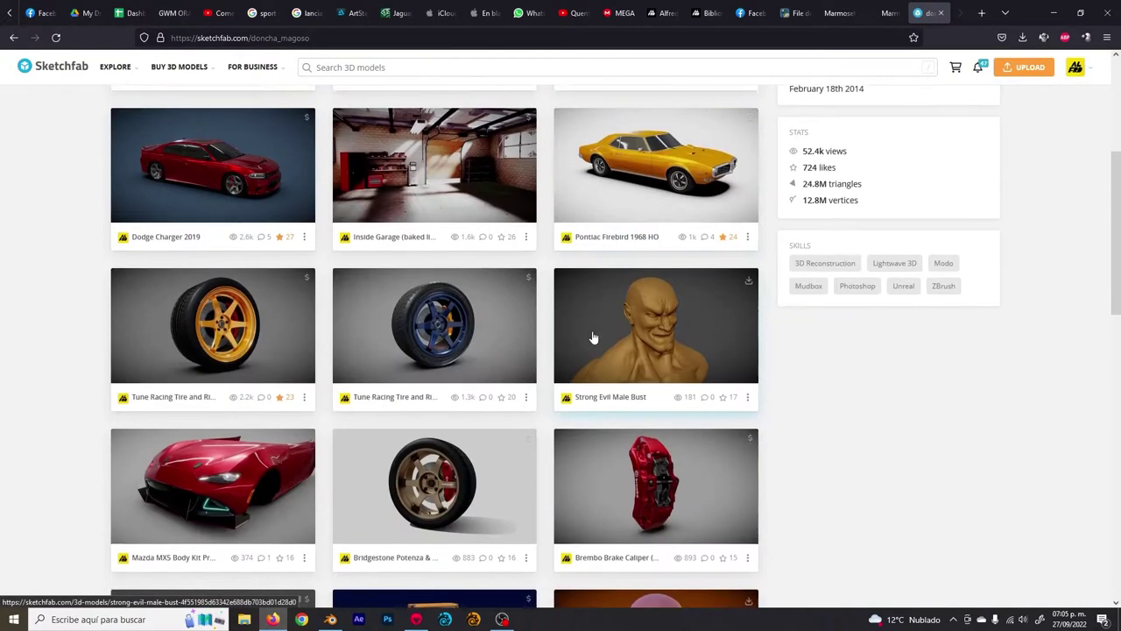
left_click(455, 326)
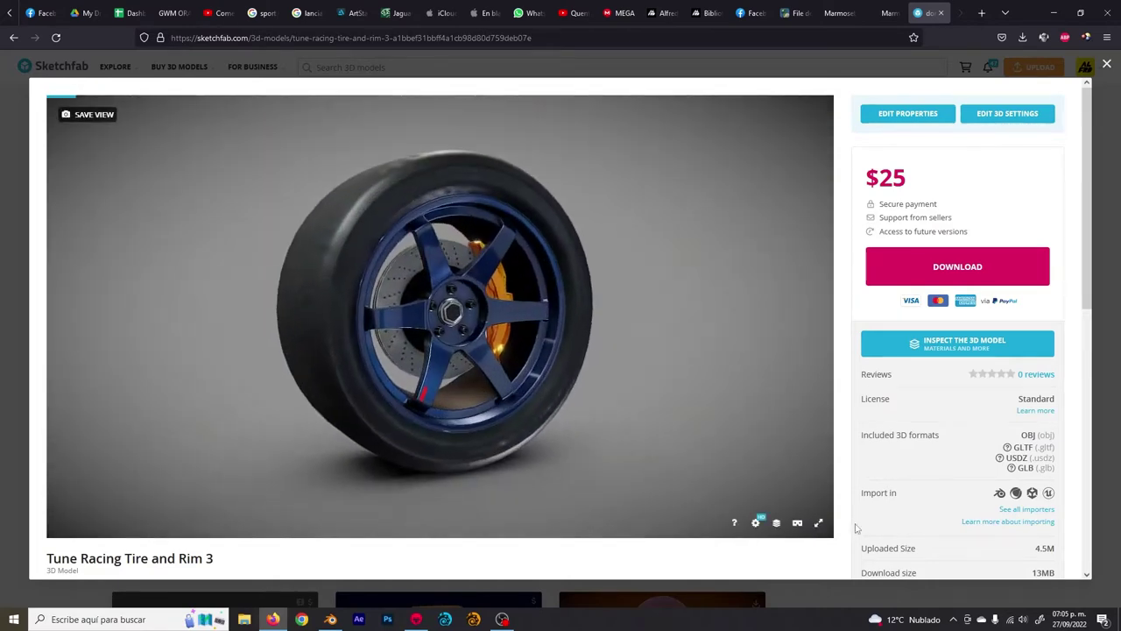
- Examine the tire and rim model in full screen from several angles, overlaying a red wireframe with the Model Inspector
left_click(818, 522)
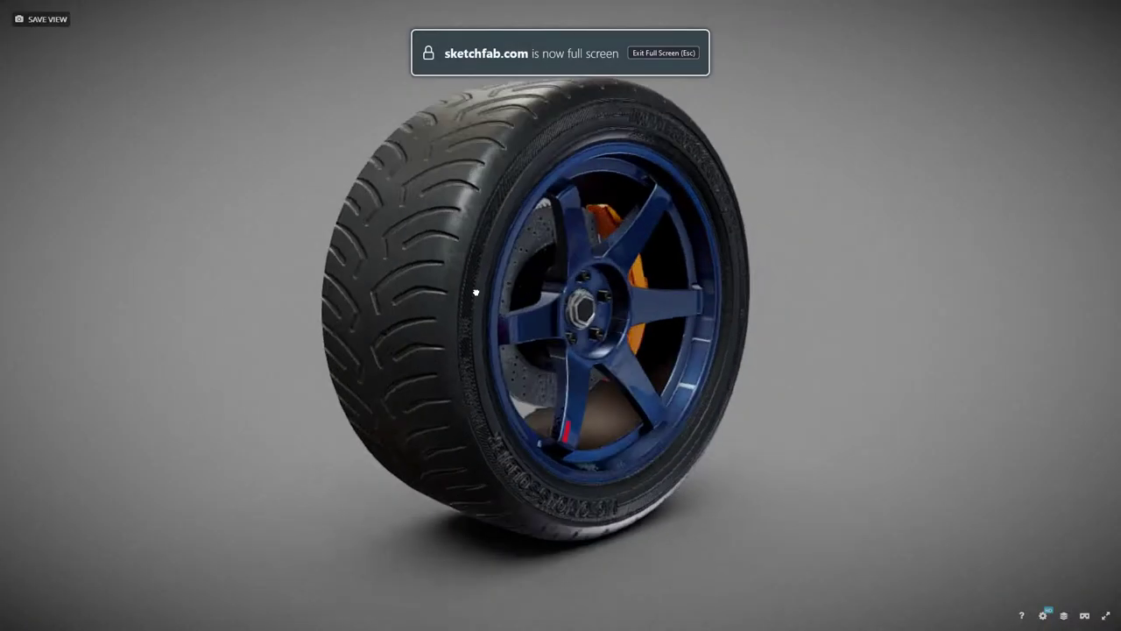
left_click_drag(476, 292, 510, 202)
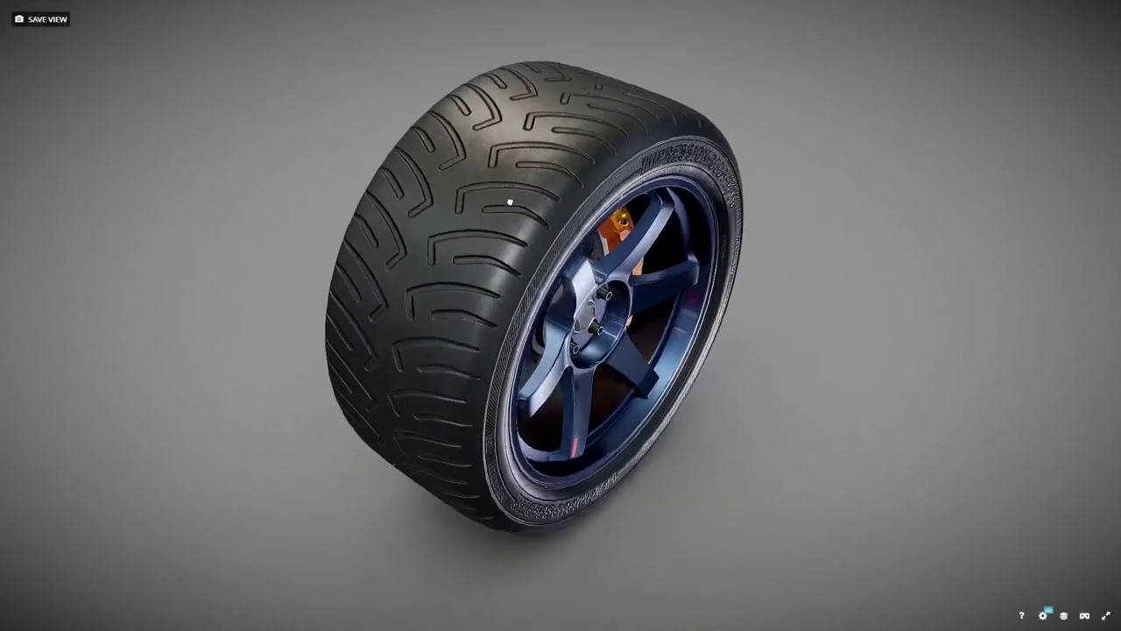
left_click(1063, 614)
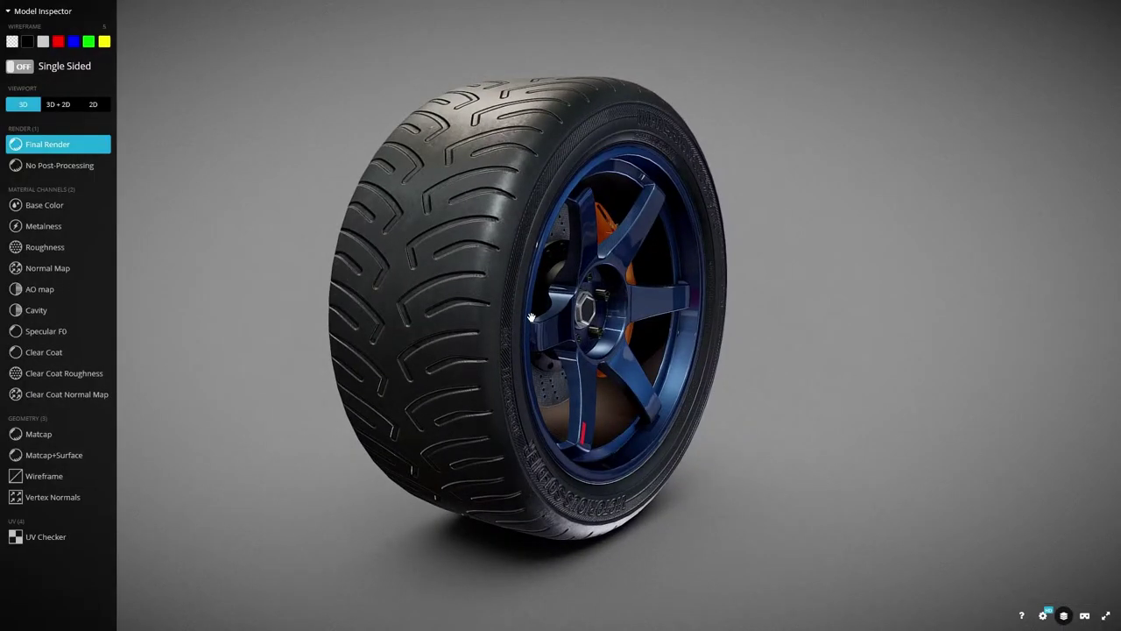
left_click(58, 41)
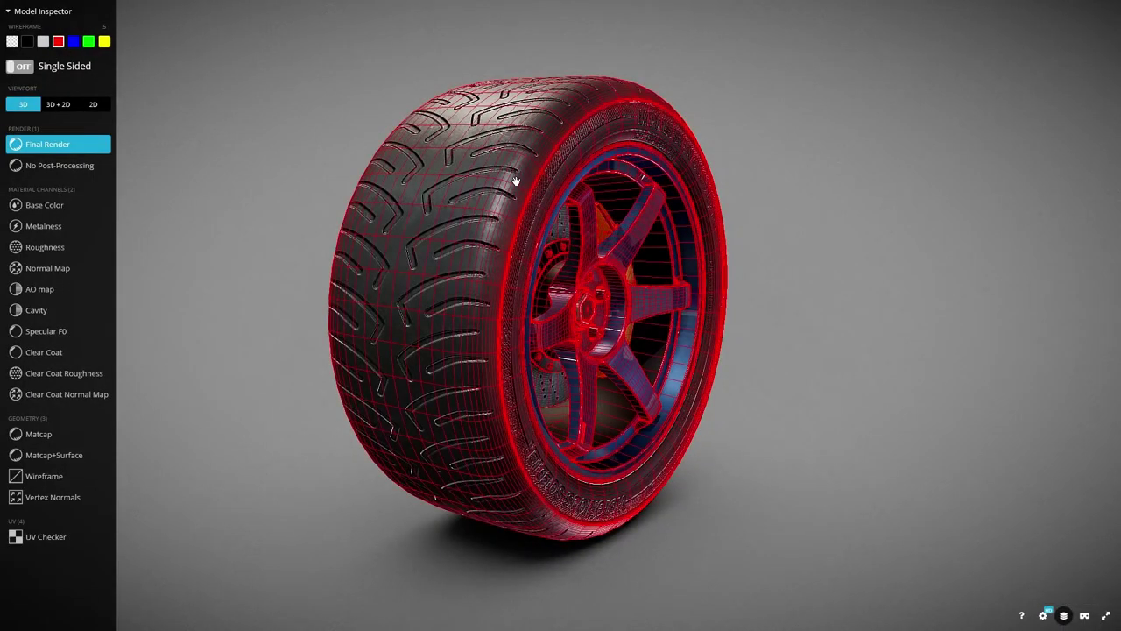
mouse_move(516, 181)
left_mouse_down()
mouse_move(468, 248)
mouse_move(495, 194)
mouse_move(477, 208)
mouse_move(493, 215)
mouse_move(477, 208)
mouse_move(465, 175)
mouse_move(461, 216)
left_mouse_up()
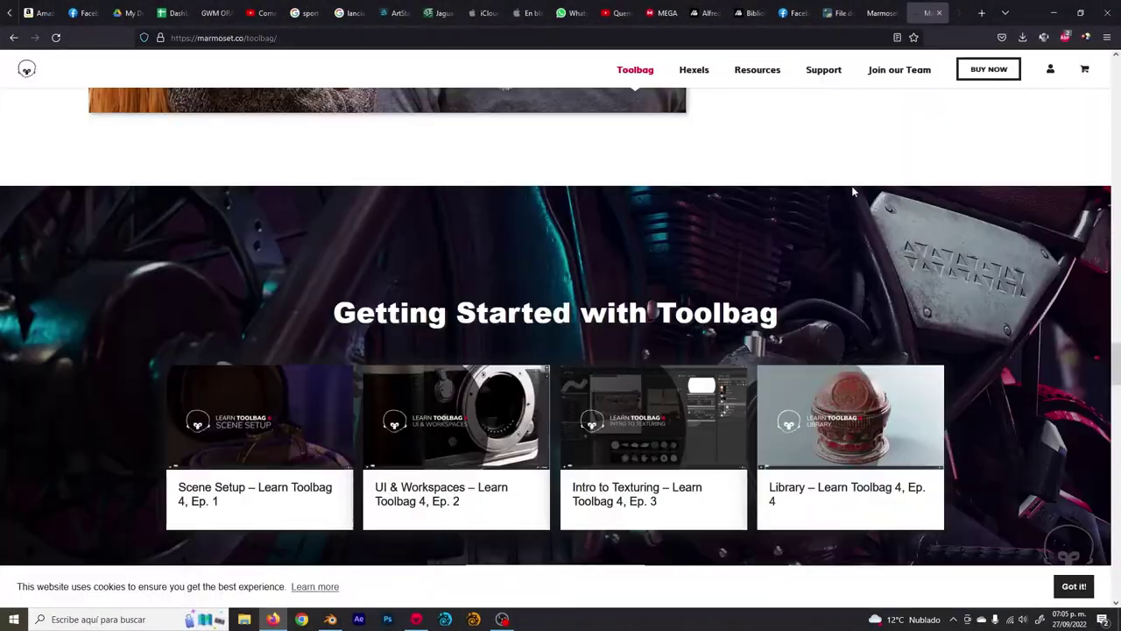
- Switch to Marmoset Toolbag and start a new scene without saving the current one
key("alt+Tab")
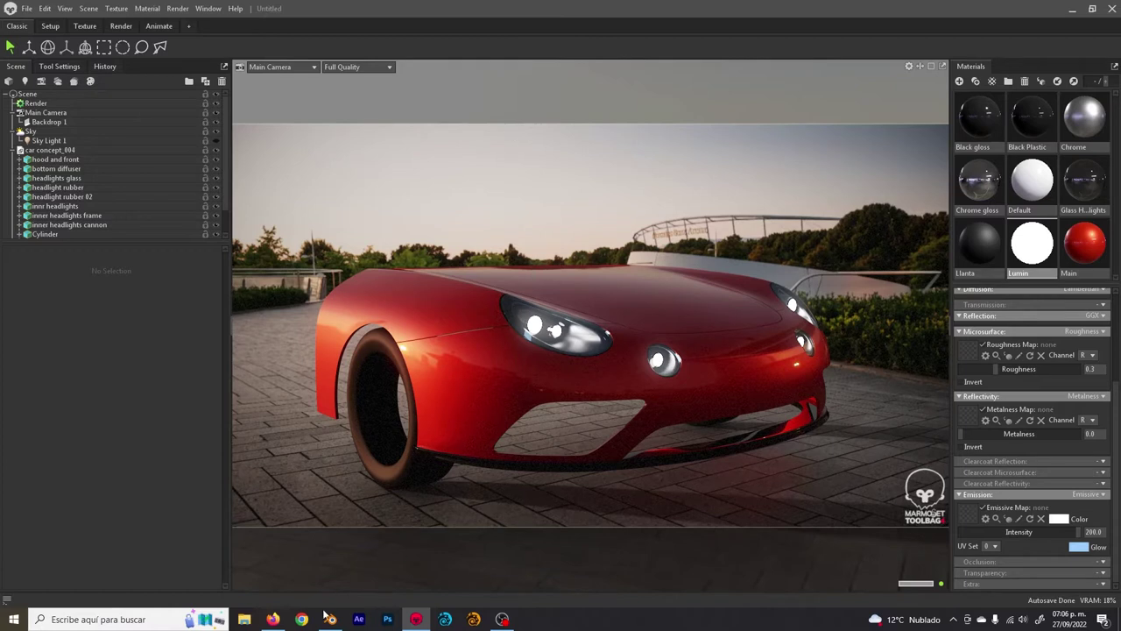
key("ctrl+n")
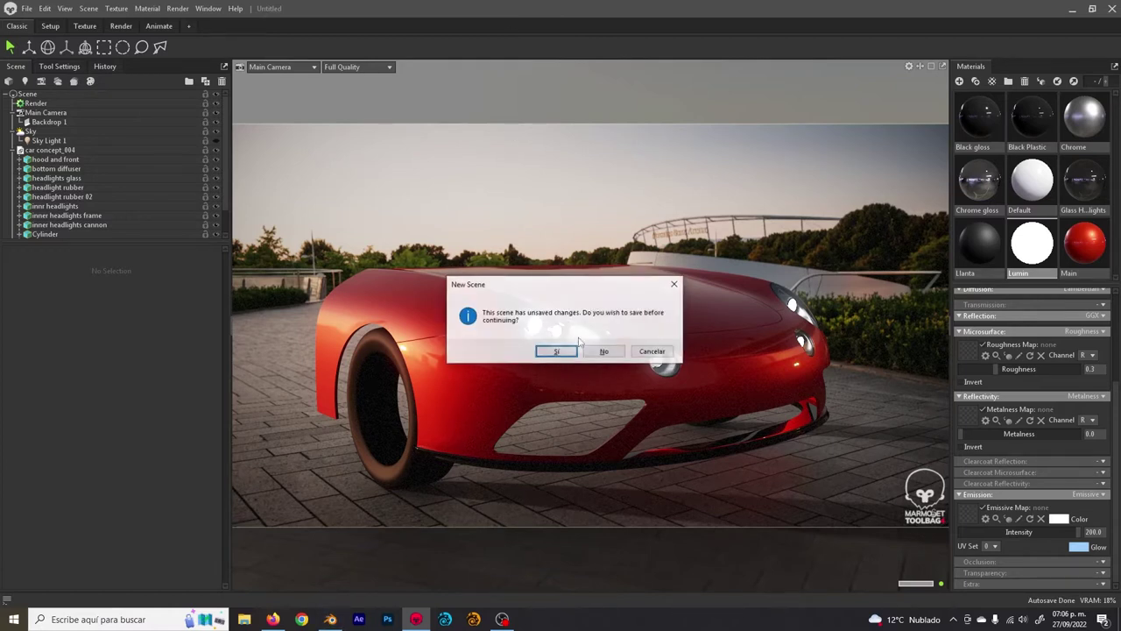
left_click(596, 352)
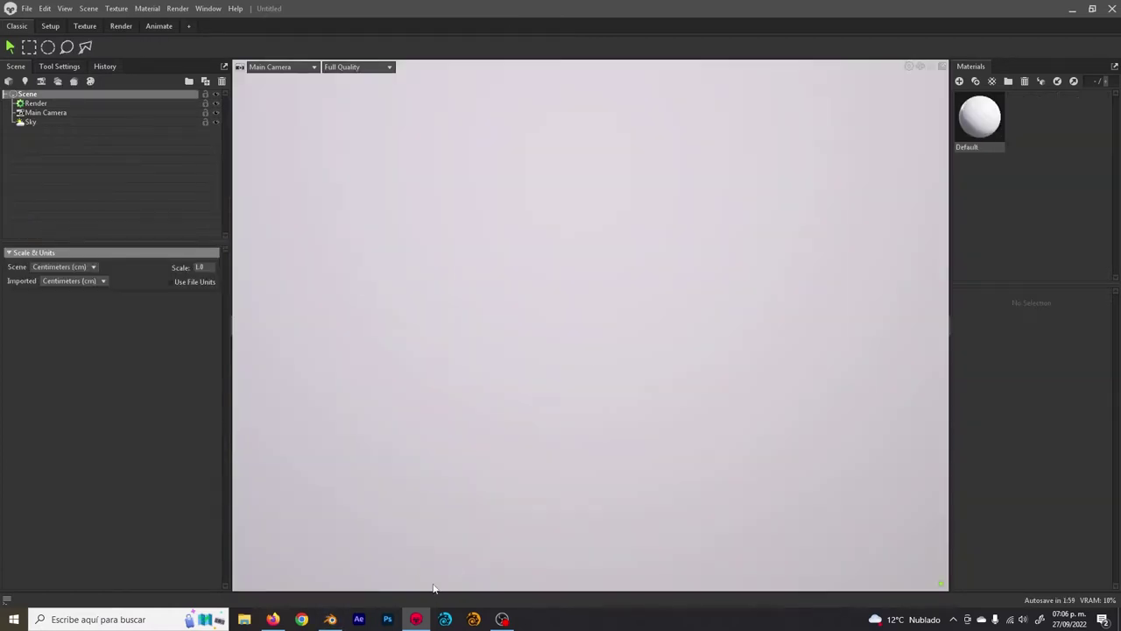
- Switch to Blender, turn off the wireframe overlay and display the car model in solid shading
left_click(330, 618)
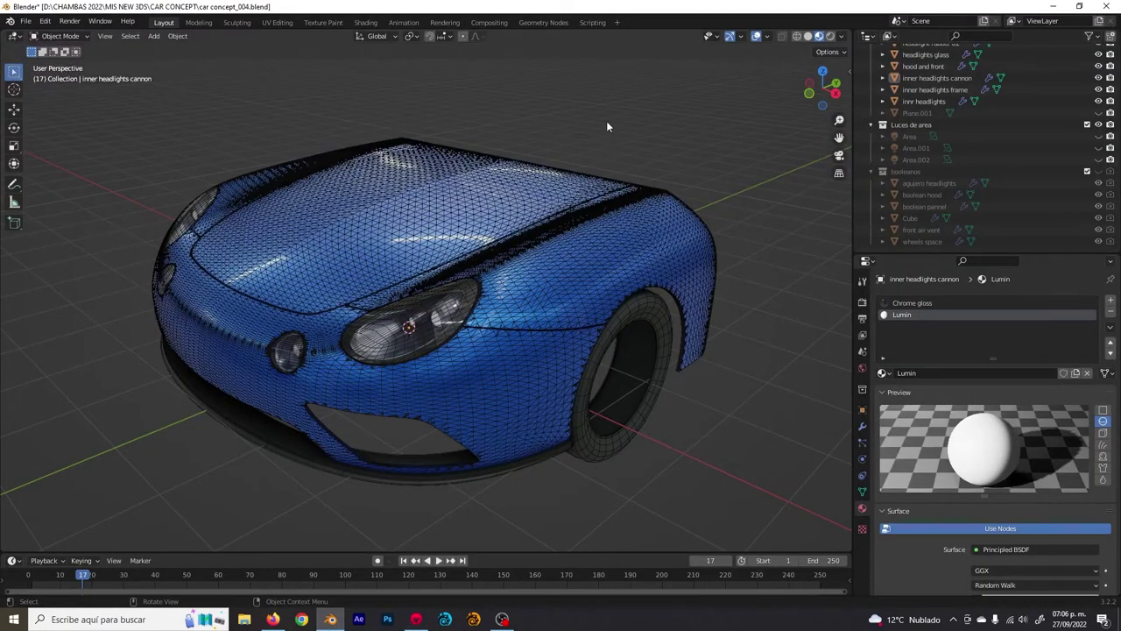
left_click(767, 37)
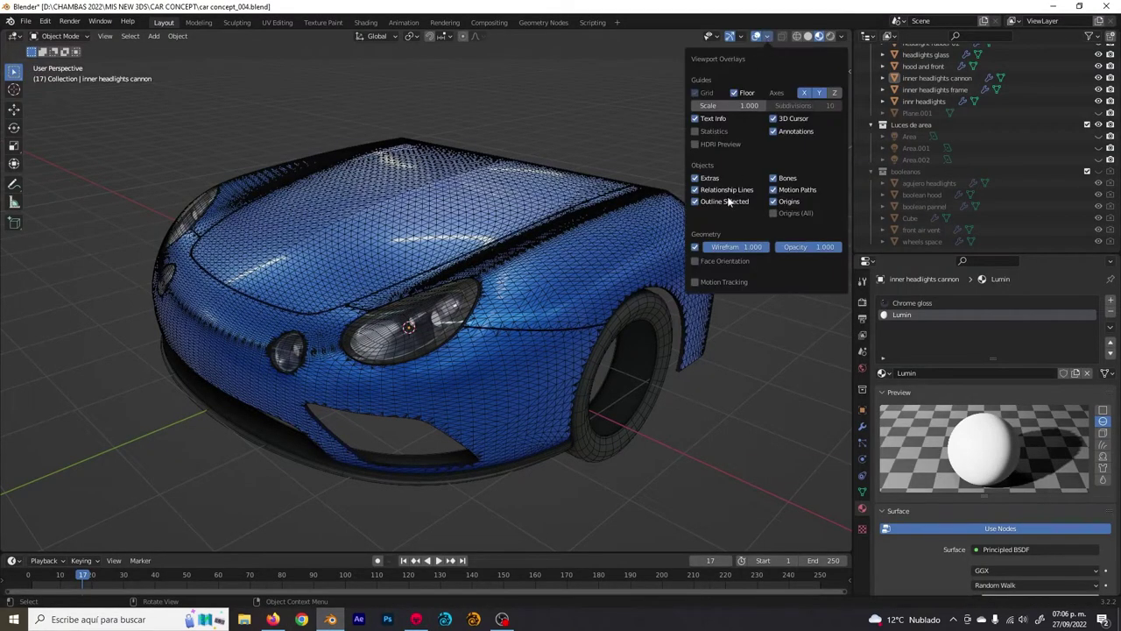
left_click(693, 248)
middle_click_drag(440, 253, 464, 230)
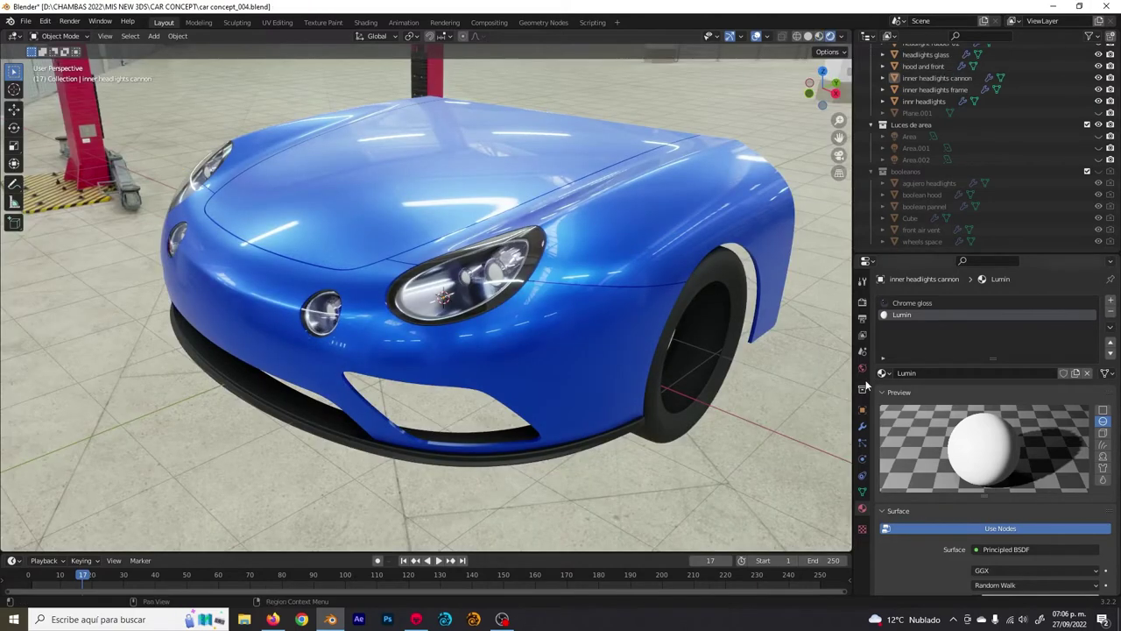
left_click(807, 36)
middle_click_drag(401, 243, 459, 268)
- Select all visible car parts and export only the selected objects as car concept_004.fbx in the CAR CONCEPT folder, overwriting the existing file
left_click_drag(167, 127, 800, 492)
left_click(26, 20)
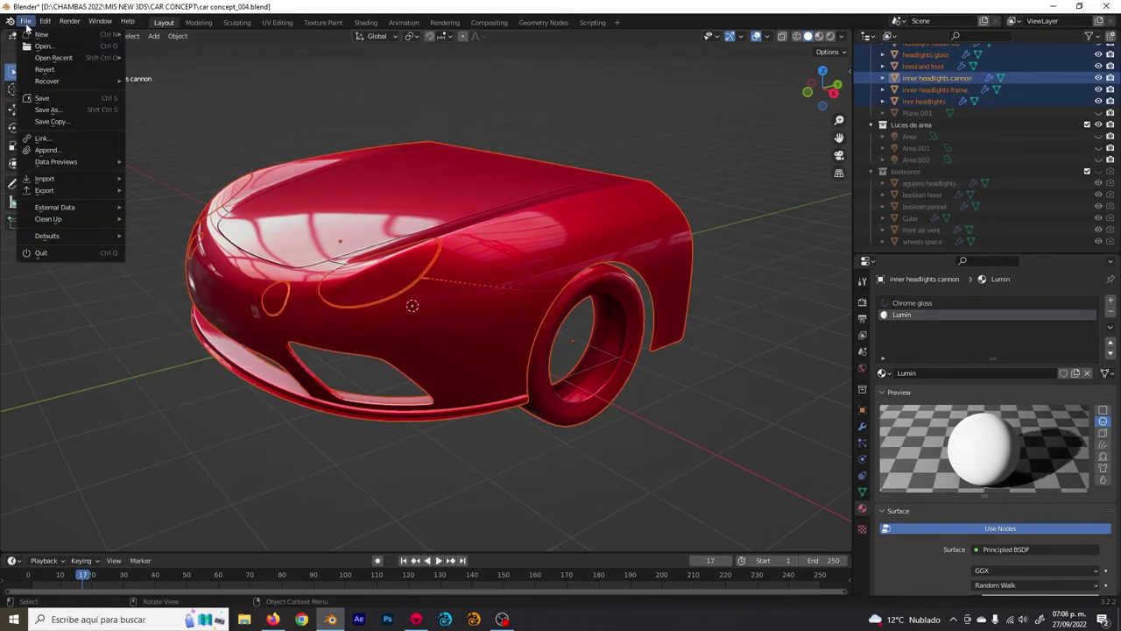
mouse_move(83, 191)
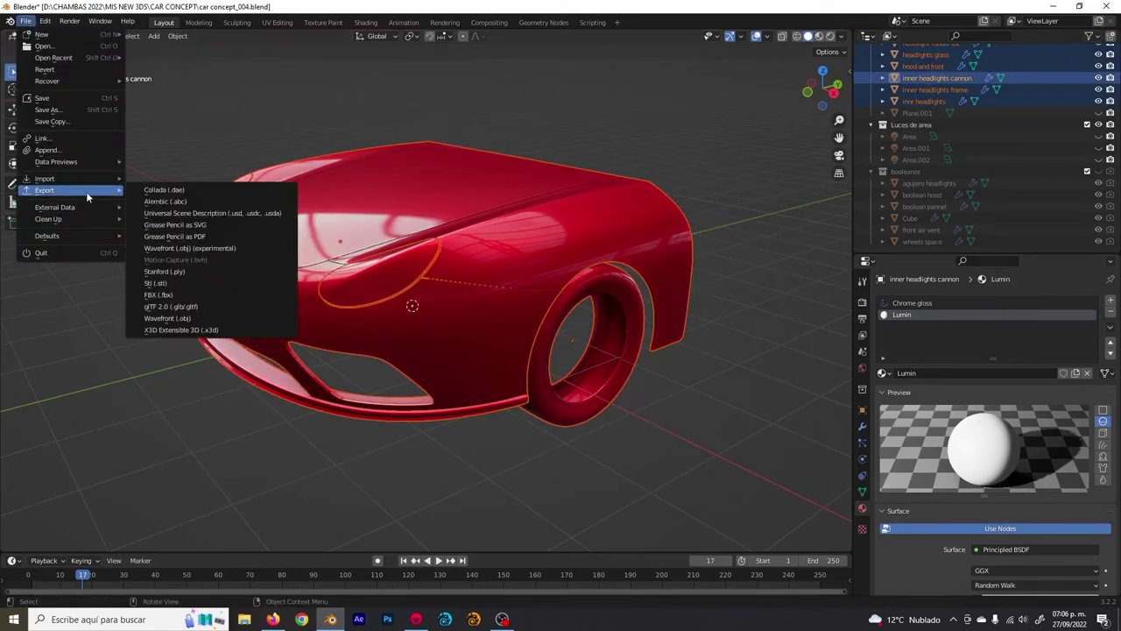
left_click(159, 294)
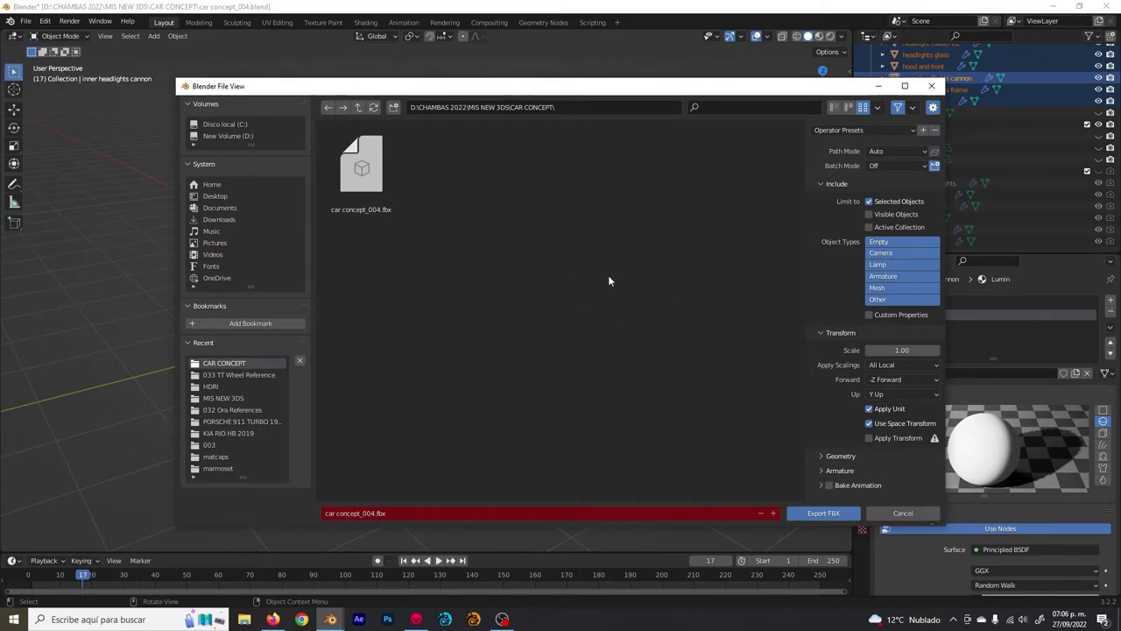
left_click(832, 513)
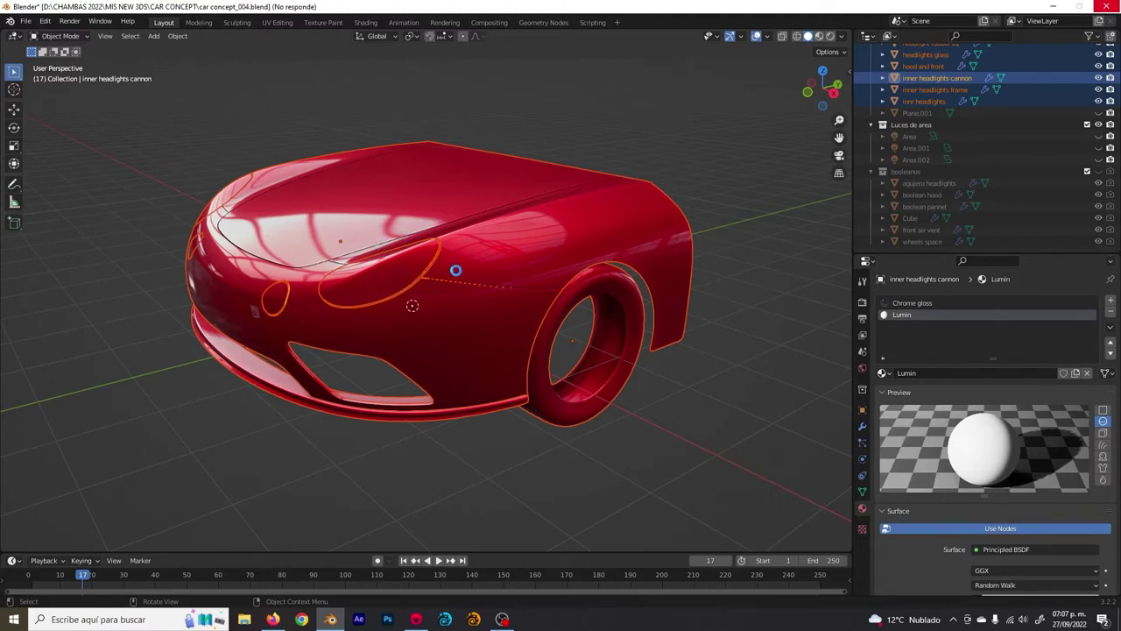
- Show the modifiers of the inner headlights cannon and deselect the car parts
left_click(862, 426)
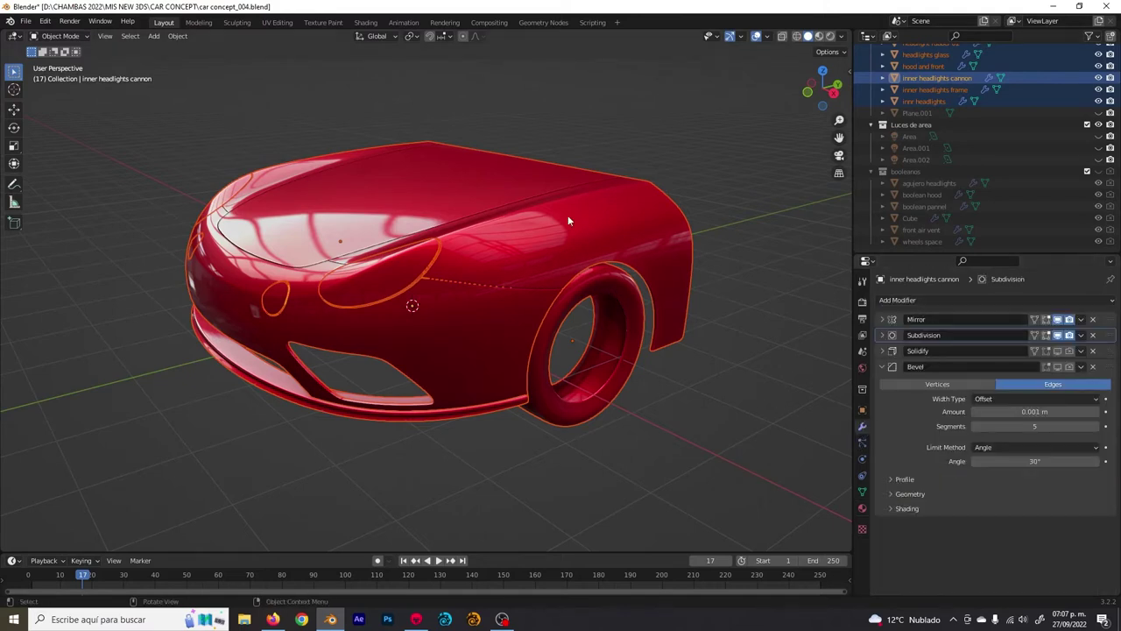
left_click(606, 127)
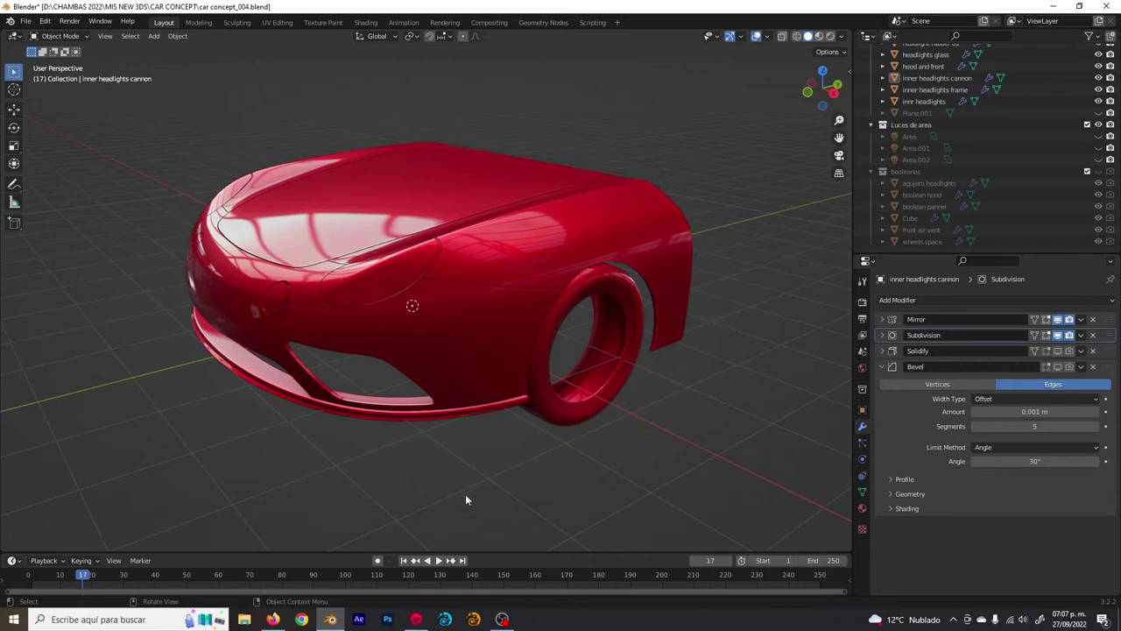
- Switch to Marmoset Toolbag and import the car concept_004 model from the CAR CONCEPT folder inside MIS NEW 3DS
left_click(416, 619)
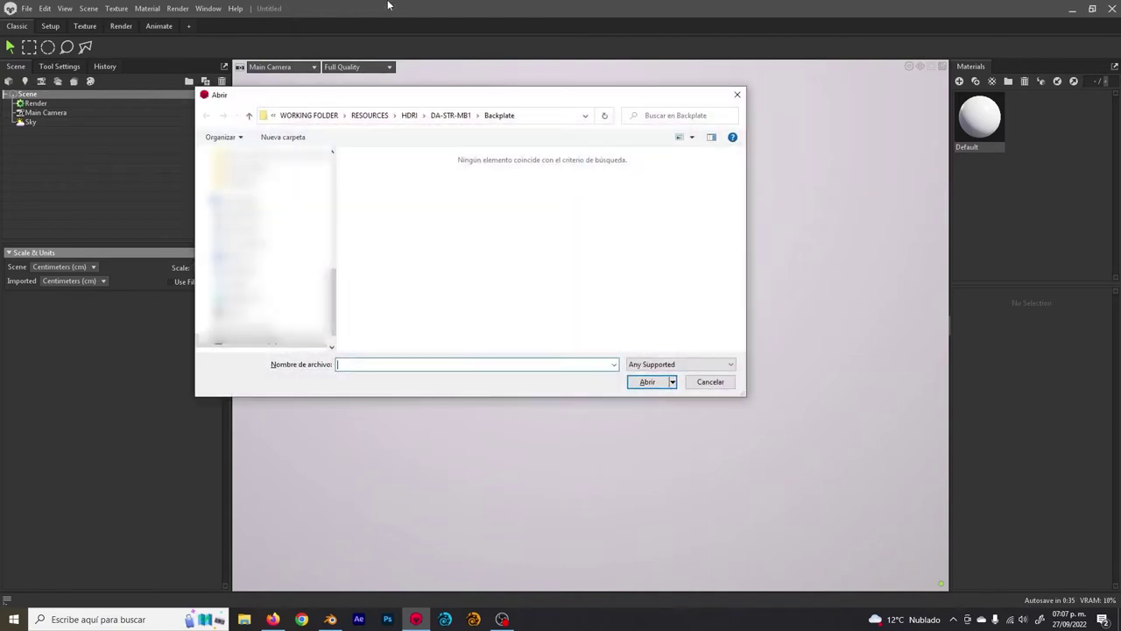
left_click_drag(457, 103, 424, 149)
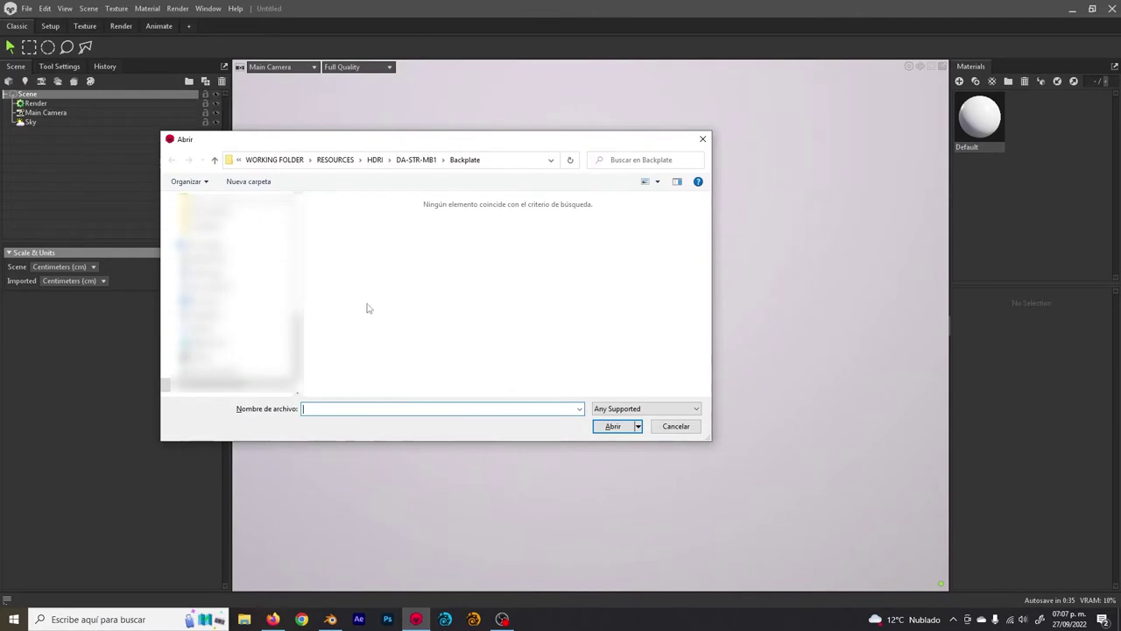
scroll(233, 342, "up", 2)
scroll(232, 298, "up", 3)
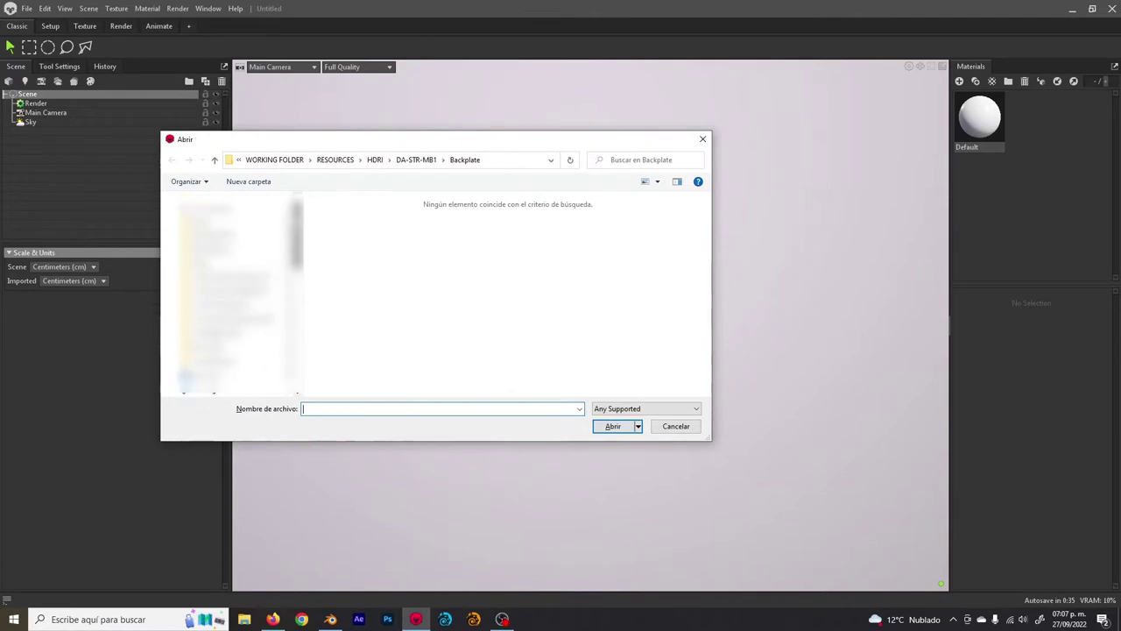
mouse_move(306, 235)
left_mouse_down()
mouse_move(304, 313)
mouse_move(307, 248)
left_mouse_up()
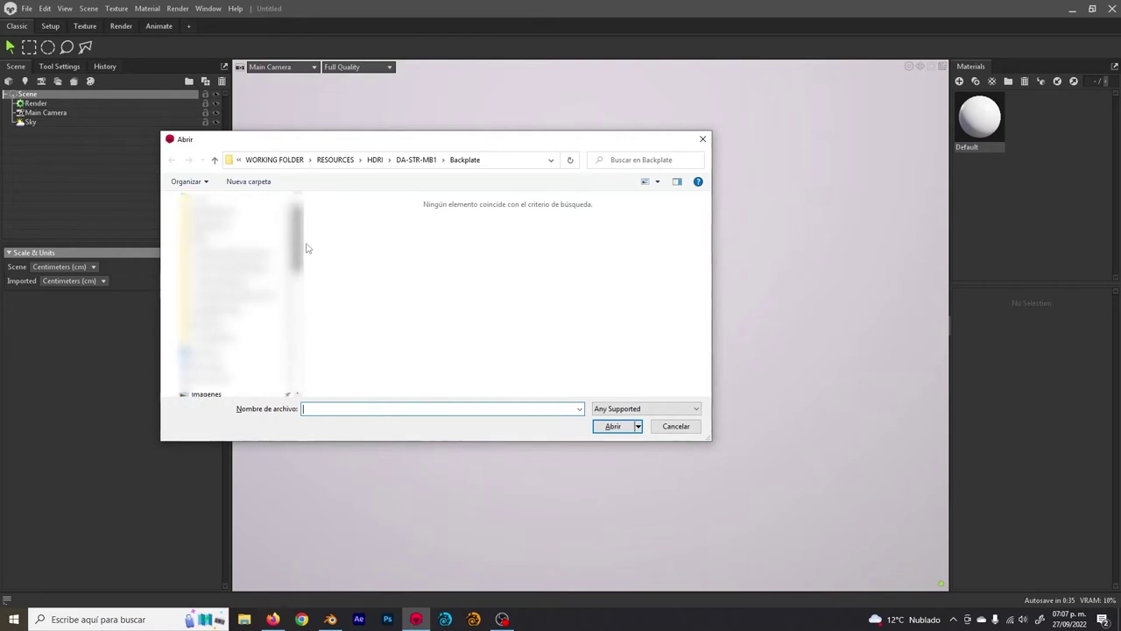
left_click(223, 236)
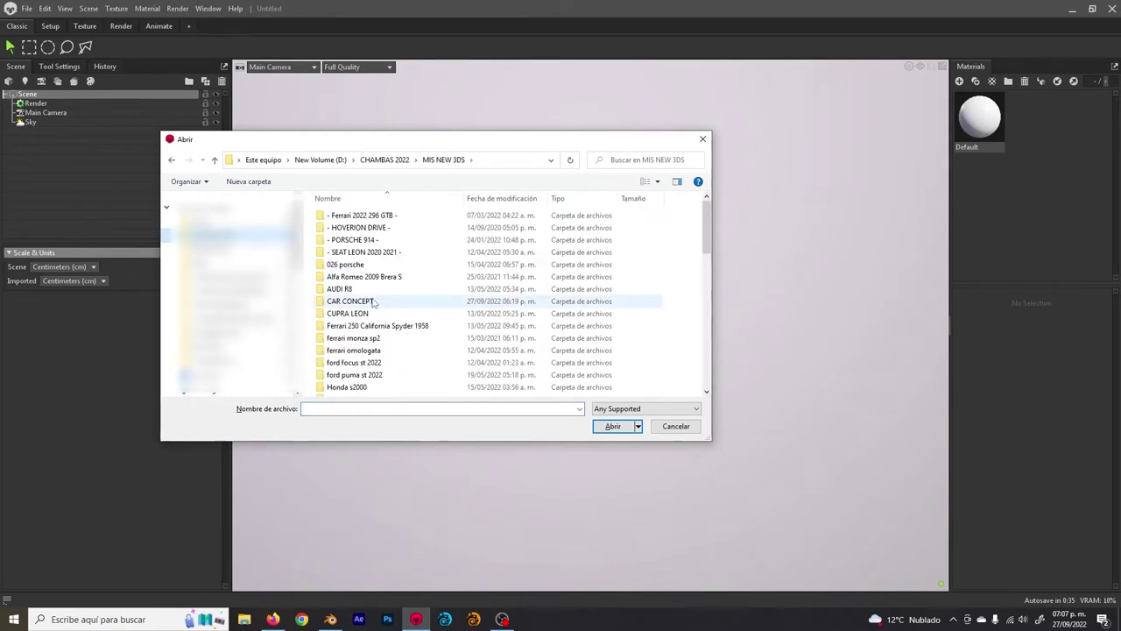
double_click(373, 303)
double_click(346, 235)
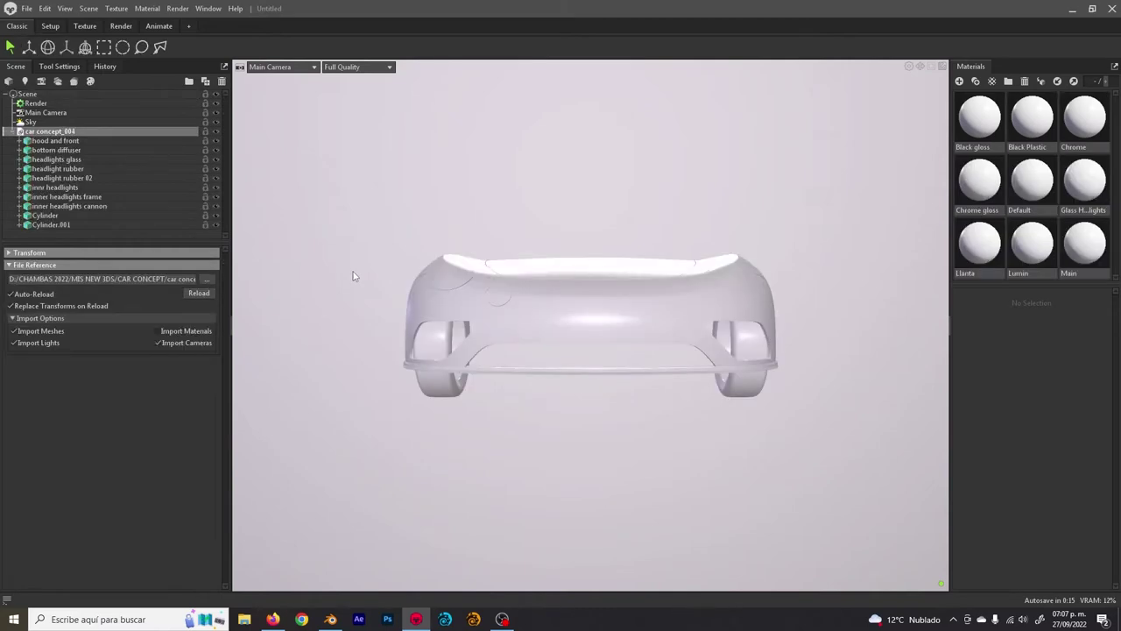
- Inspect the imported car body from several angles and distances, with the hood and front mesh selected
left_click_drag(610, 290, 554, 318)
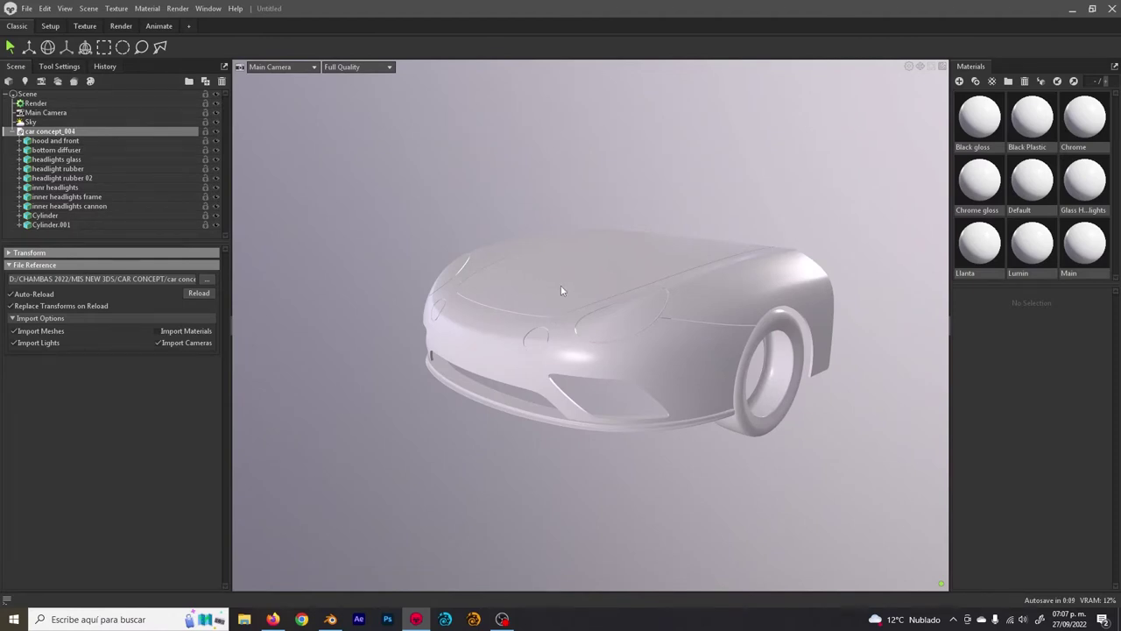
mouse_move(560, 285)
left_mouse_down()
mouse_move(538, 300)
mouse_move(685, 290)
mouse_move(529, 299)
mouse_move(609, 308)
mouse_move(647, 288)
mouse_move(581, 273)
mouse_move(568, 292)
left_mouse_up()
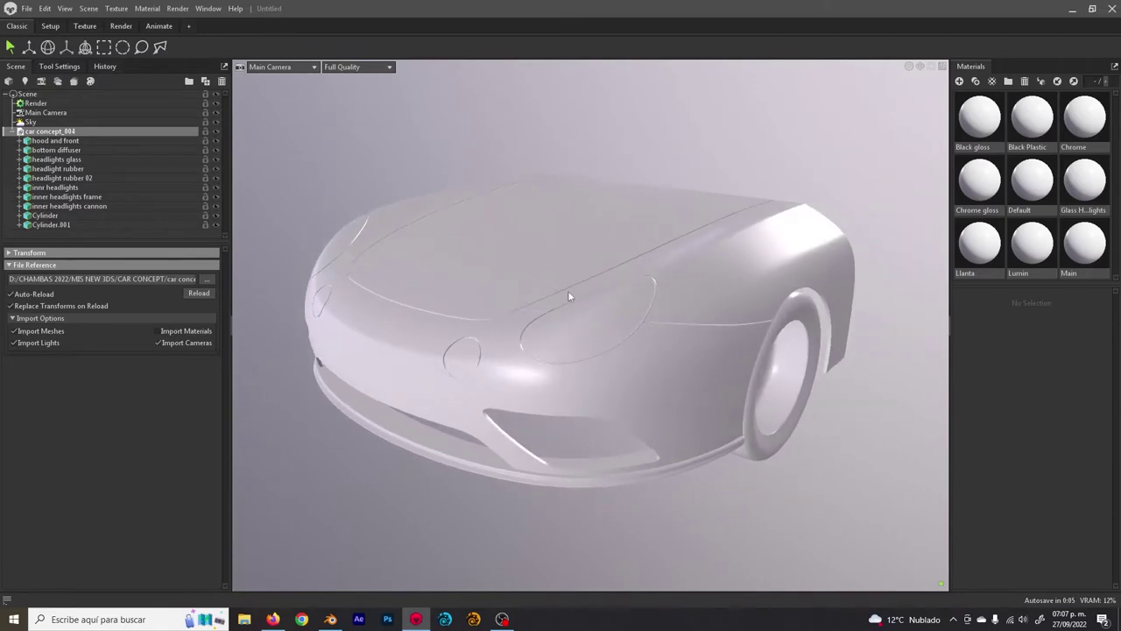
right_click_drag(569, 292, 541, 258)
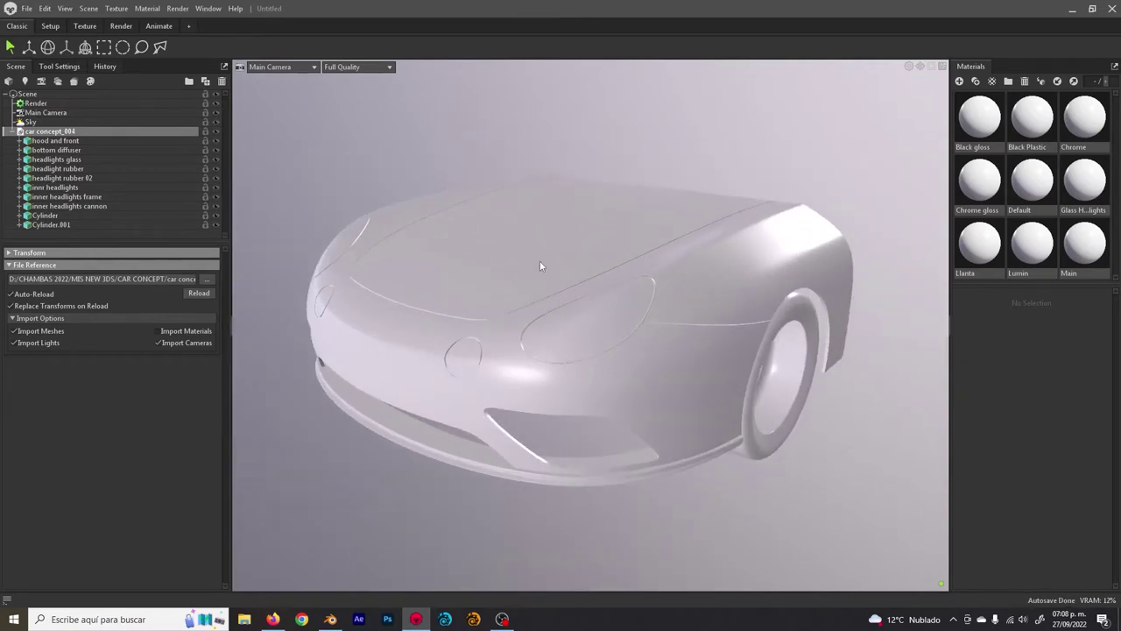
middle_click_drag(540, 265, 604, 214)
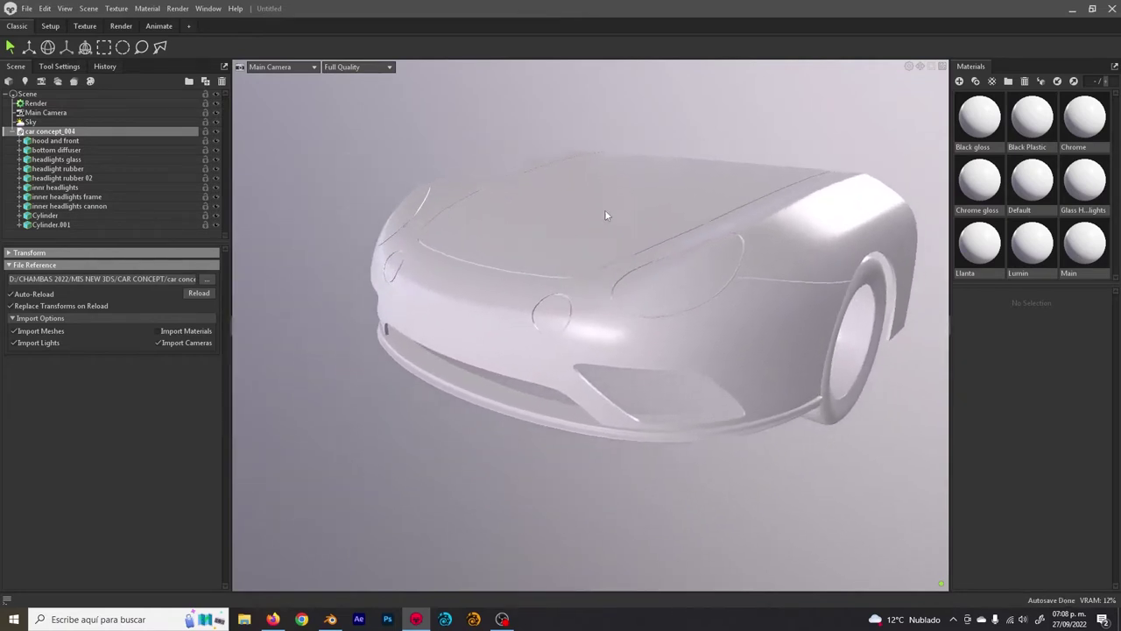
left_click_drag(604, 215, 571, 261)
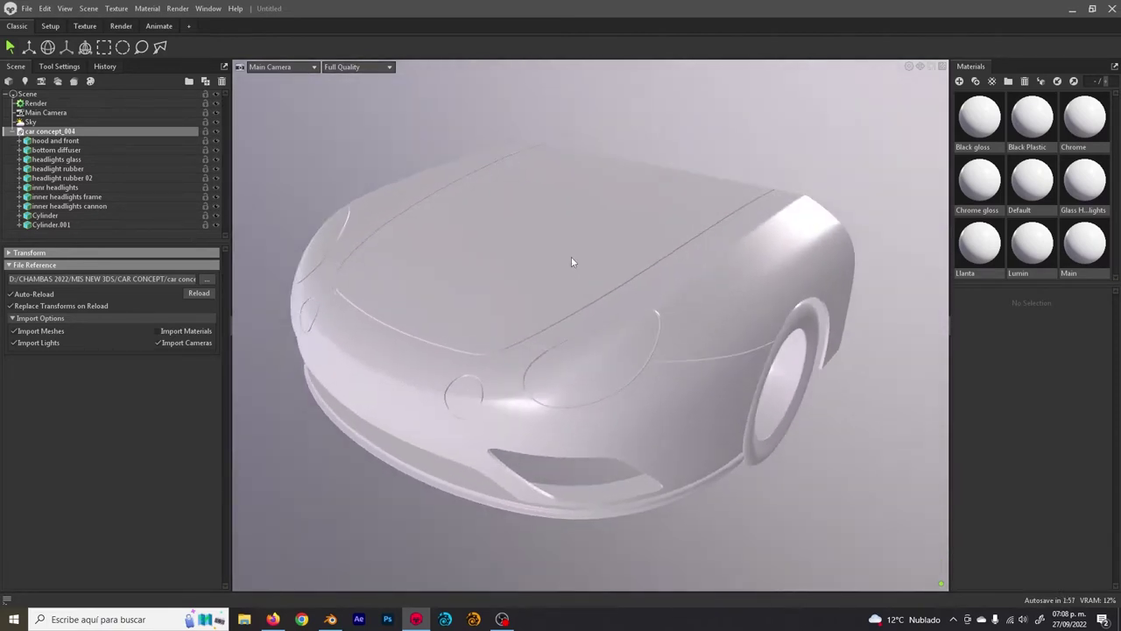
left_click(552, 253)
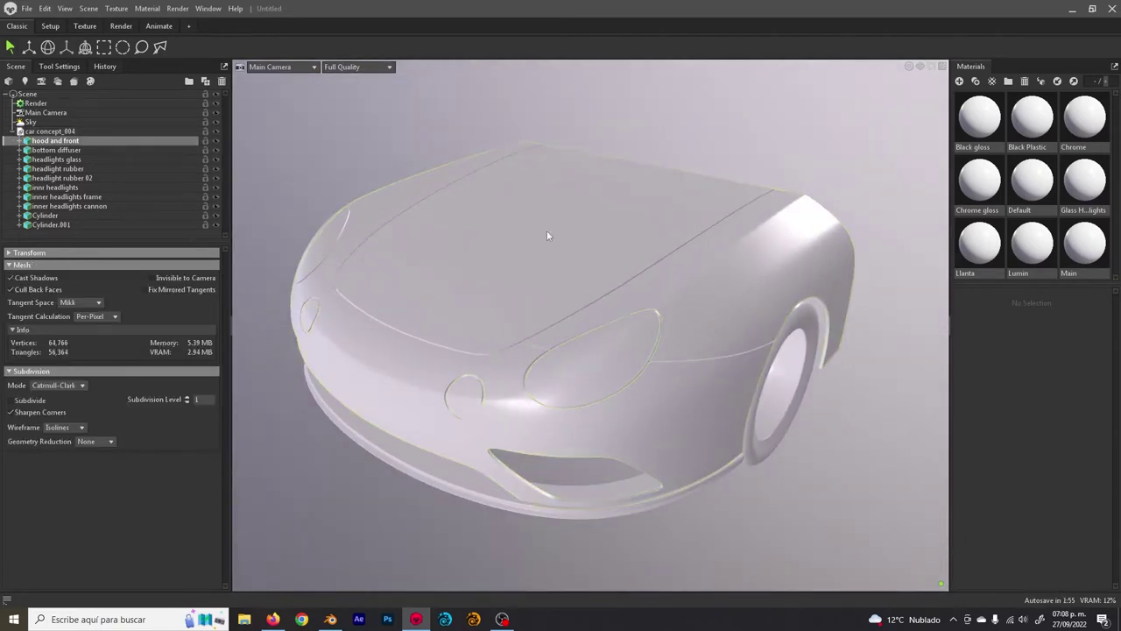
scroll(567, 244, "down", 2)
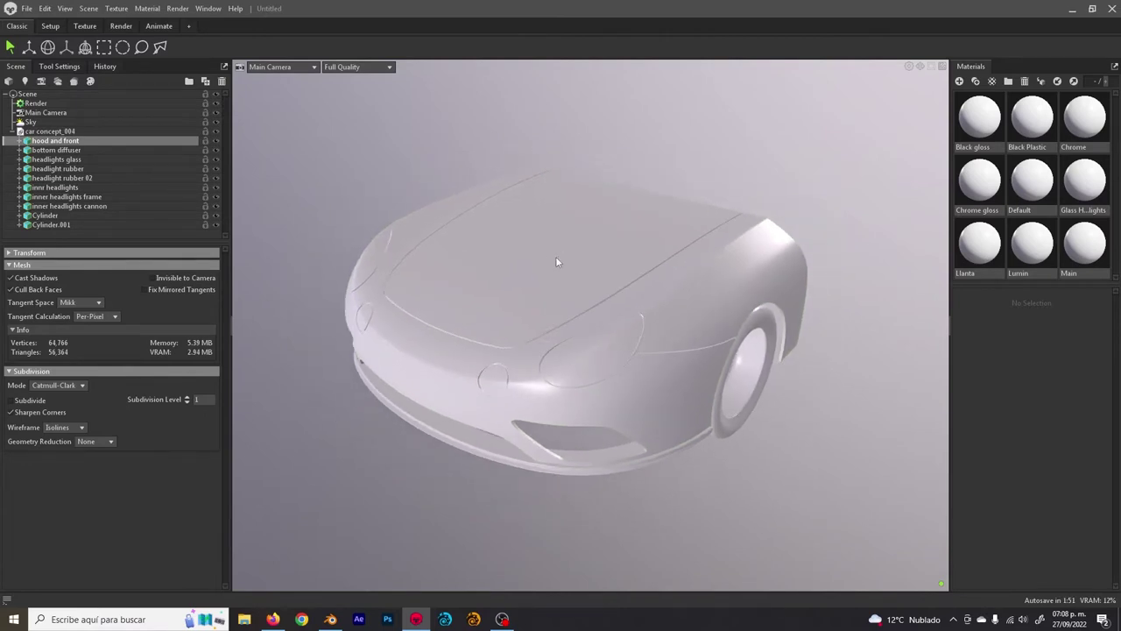
mouse_move(555, 258)
left_mouse_down()
mouse_move(584, 261)
mouse_move(564, 254)
mouse_move(545, 269)
mouse_move(561, 279)
mouse_move(548, 255)
mouse_move(567, 249)
mouse_move(527, 234)
mouse_move(577, 288)
mouse_move(545, 267)
mouse_move(493, 273)
mouse_move(522, 275)
mouse_move(528, 248)
mouse_move(545, 254)
left_mouse_up()
scroll(618, 282, "up", 1)
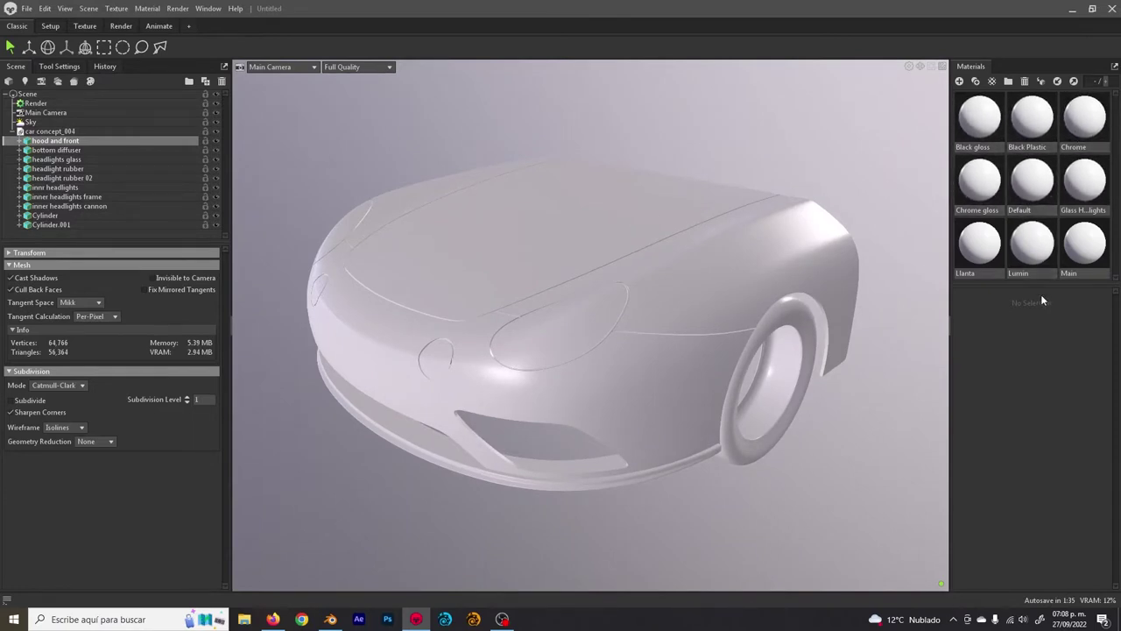
- Display the Default material's properties and go through the car meshes one by one, from bottom diffuser to Cylinder.001
left_click_drag(1037, 284, 1034, 299)
left_click(1021, 184)
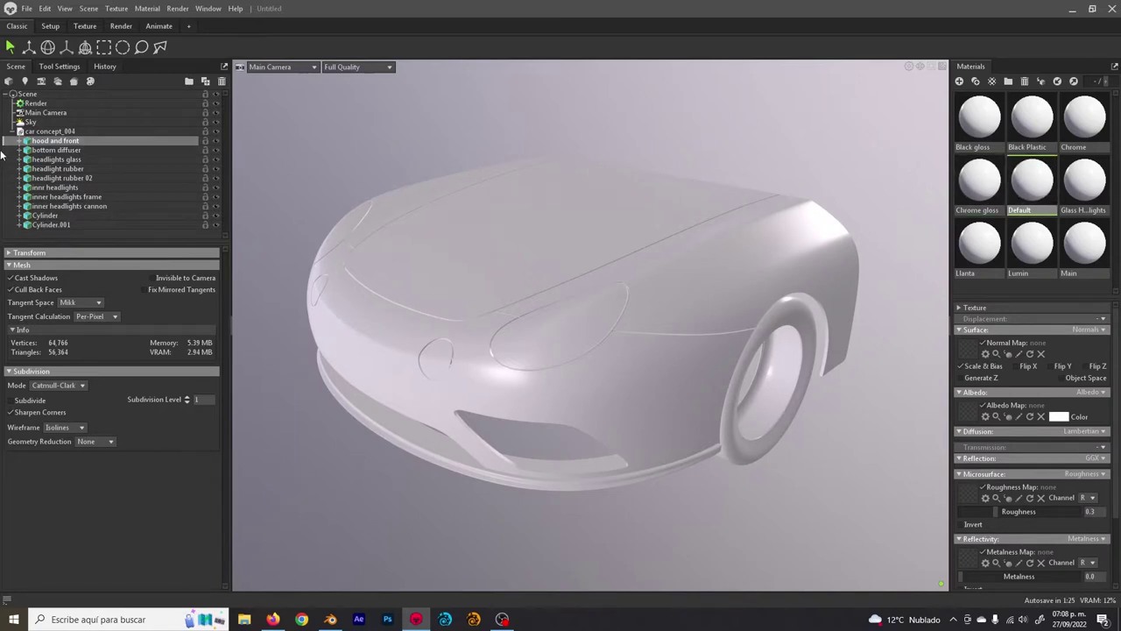
left_click(74, 150)
left_click(73, 160)
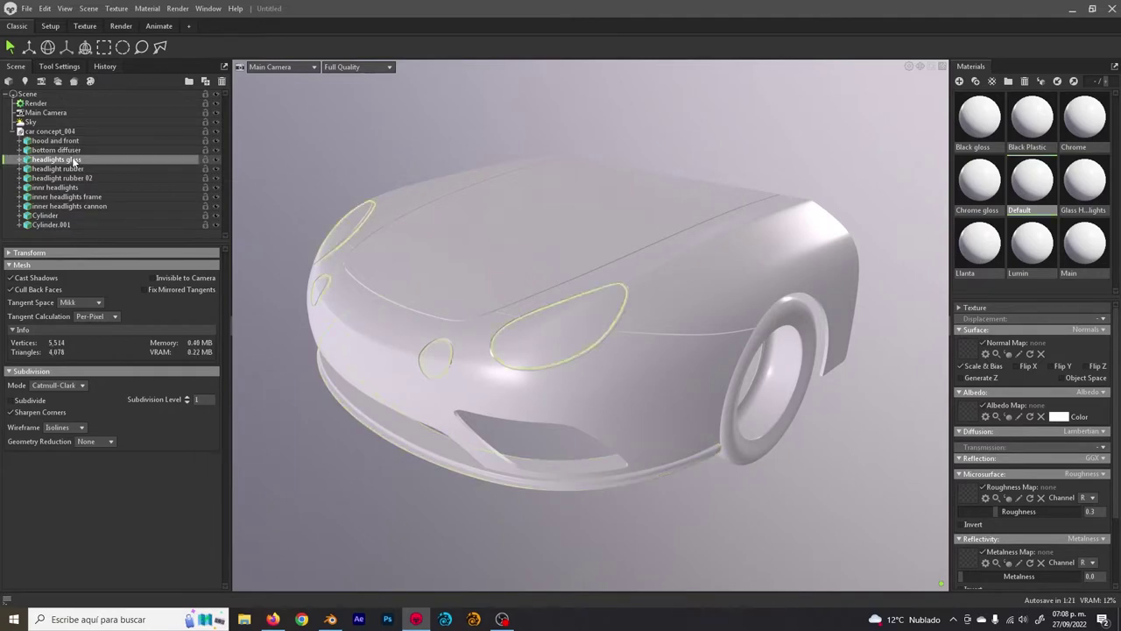
left_click(72, 168)
left_click(73, 178)
left_click(70, 187)
left_click(64, 196)
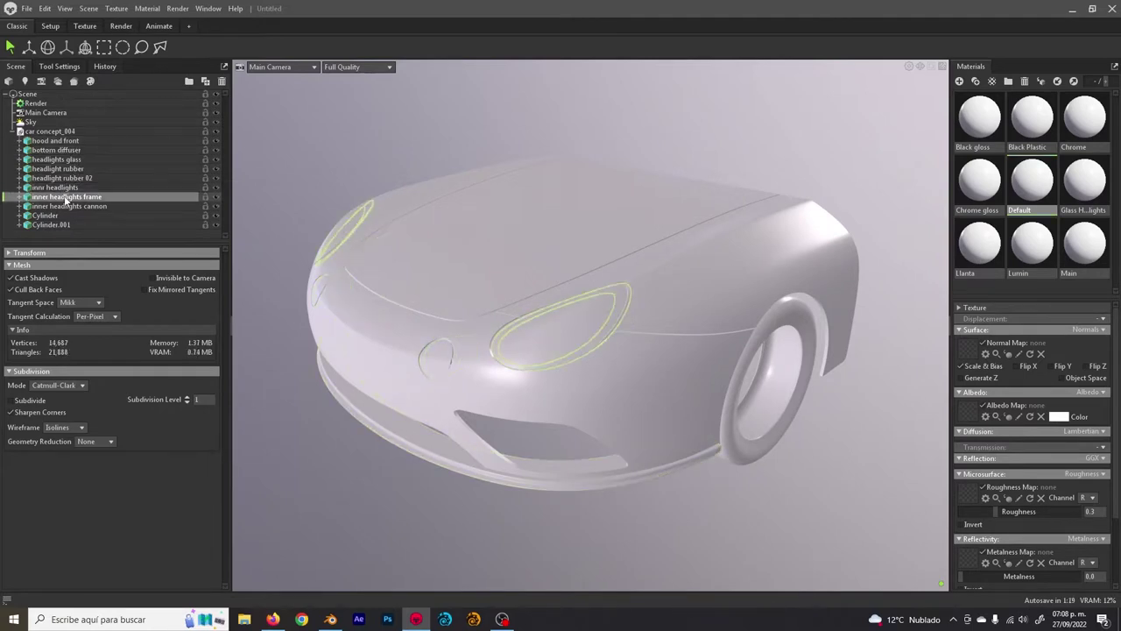
left_click(61, 206)
left_click(58, 215)
left_click(59, 225)
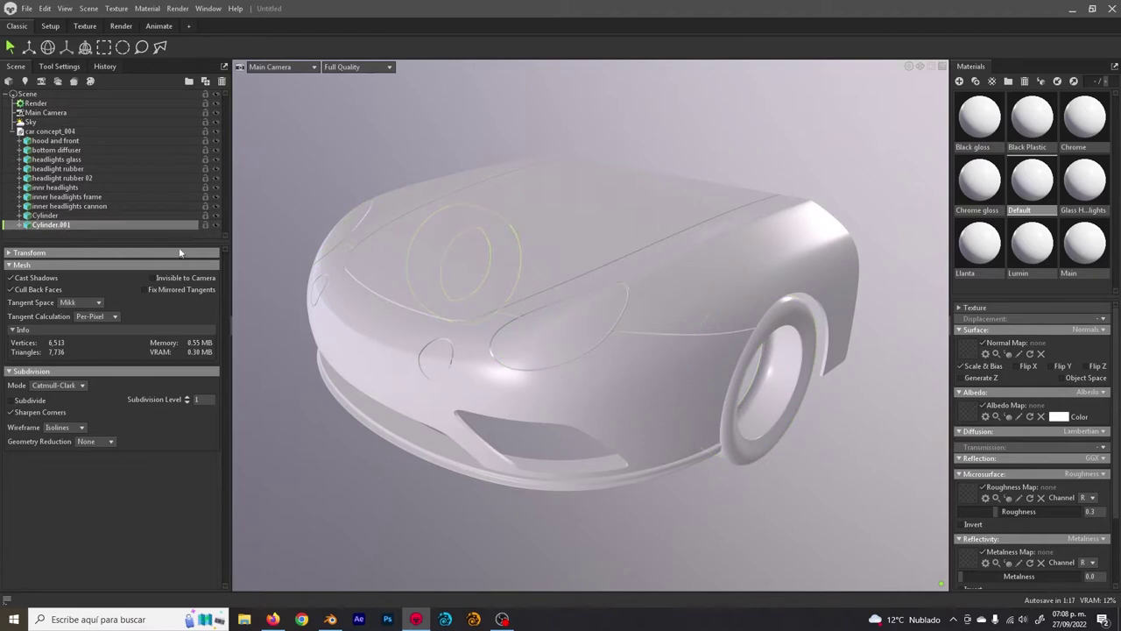
- Switch to Blender and select all parts of the original car model to view them
key("alt+Tab")
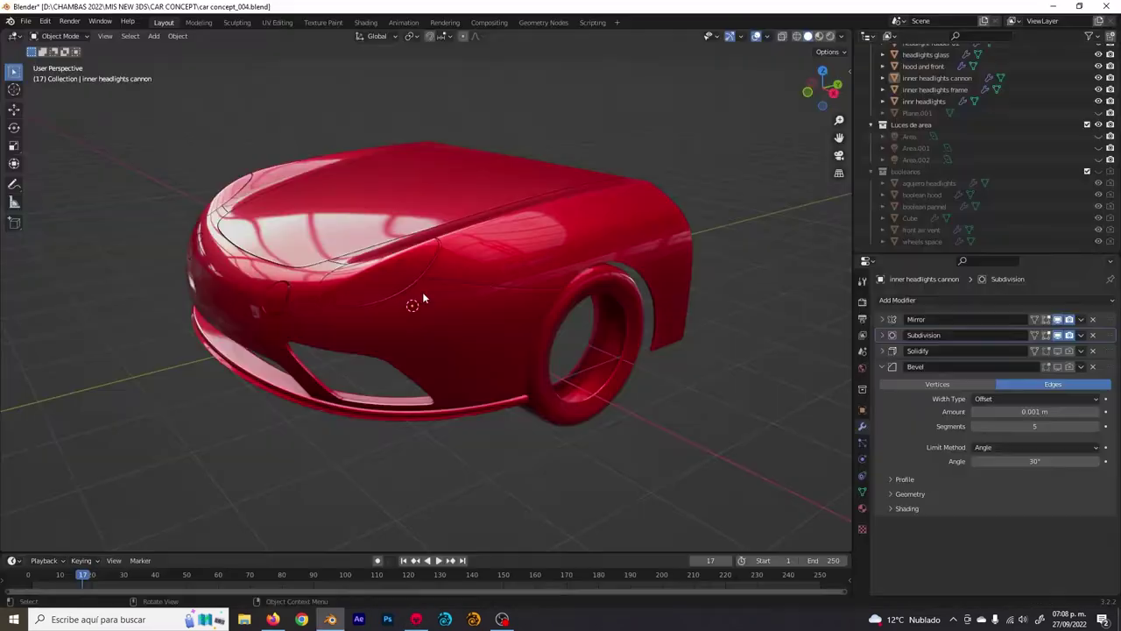
left_click_drag(177, 119, 647, 444)
scroll(995, 98, "up", 3)
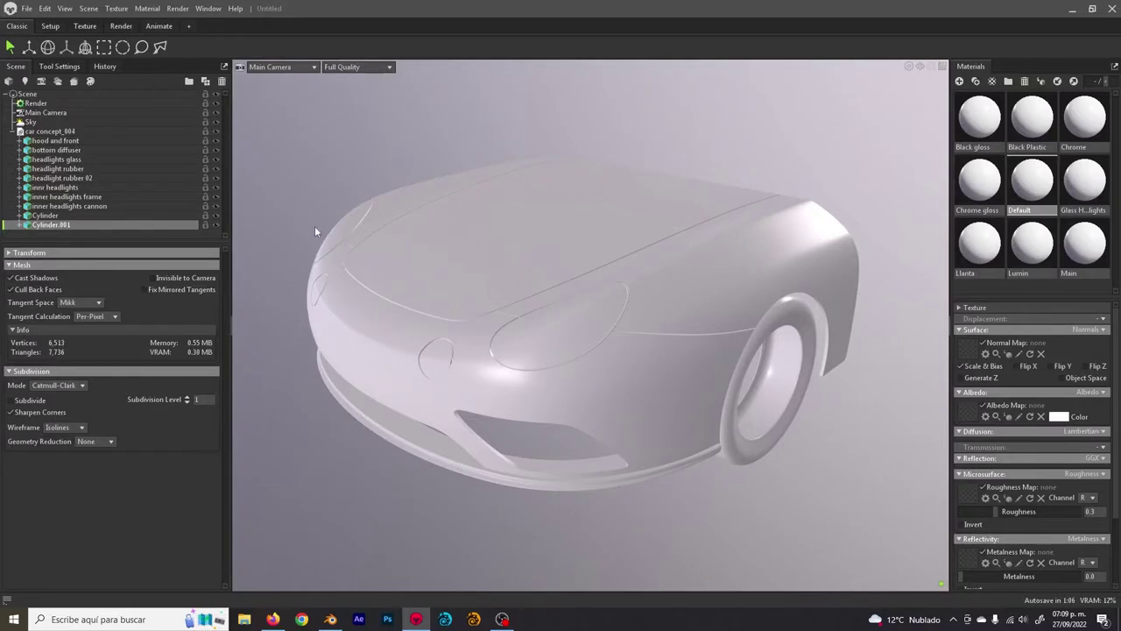
- In Marmoset Toolbag, select the car concept_004 group and toggle its visibility off and on repeatedly, leaving it shown
left_click(94, 130)
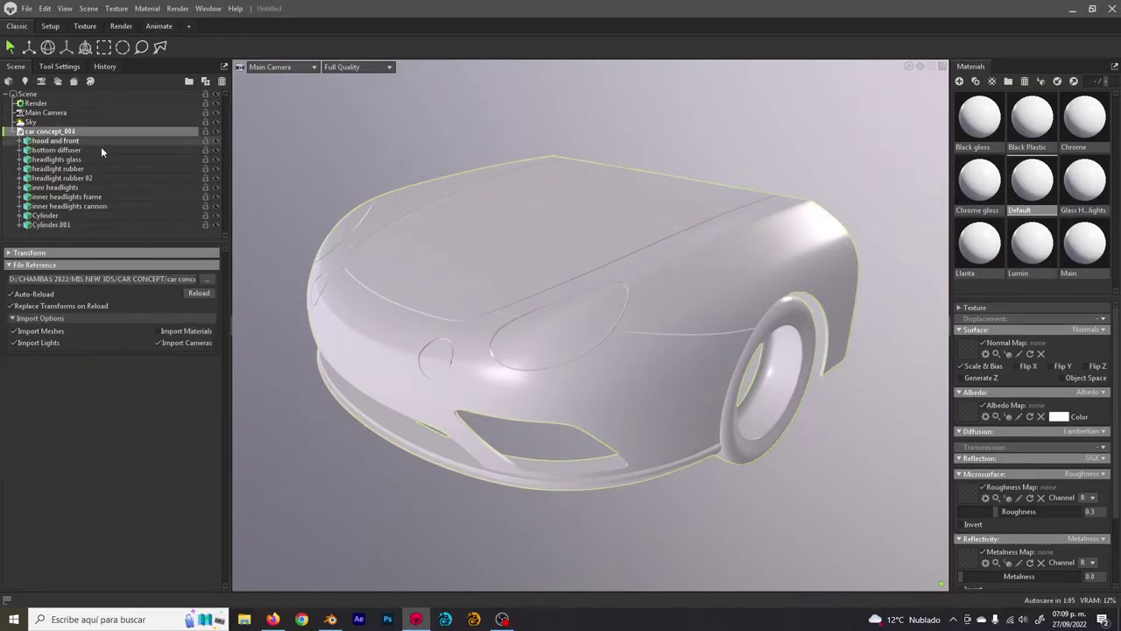
left_click(214, 129)
left_click(213, 130)
left_click(213, 130)
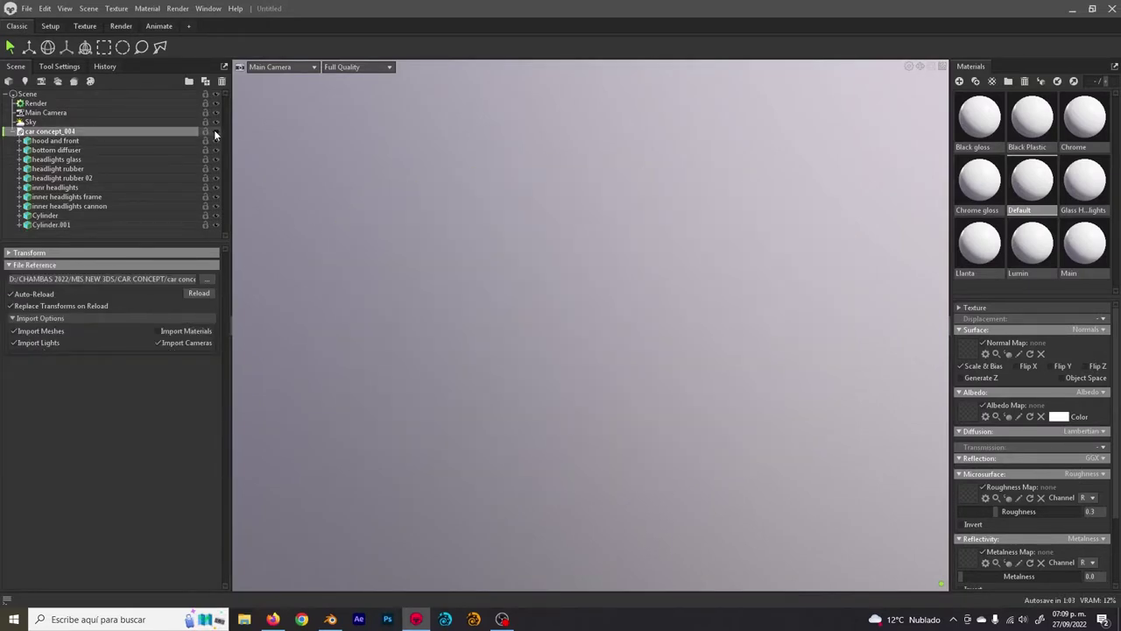
left_click(214, 129)
left_click(214, 130)
left_click(214, 129)
- Hide the bottom diffuser, headlight rubber, innr headlights, inner headlights frame, Cylinder, Cylinder.001 and headlights glass meshes
left_click(216, 150)
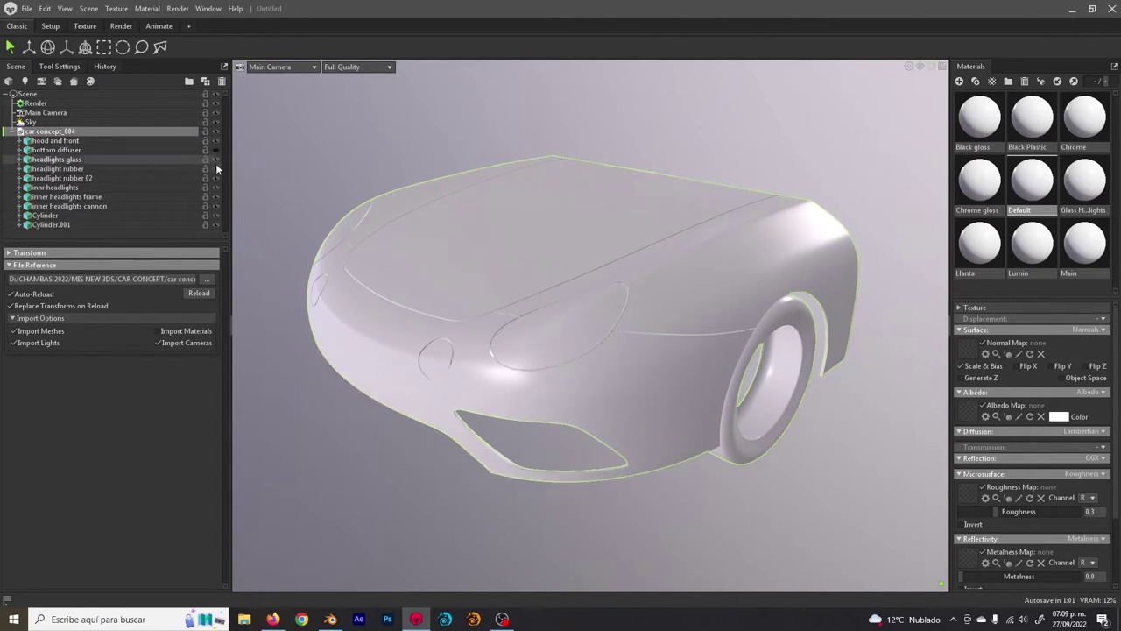
left_click(215, 168)
left_click(215, 187)
left_click(215, 196)
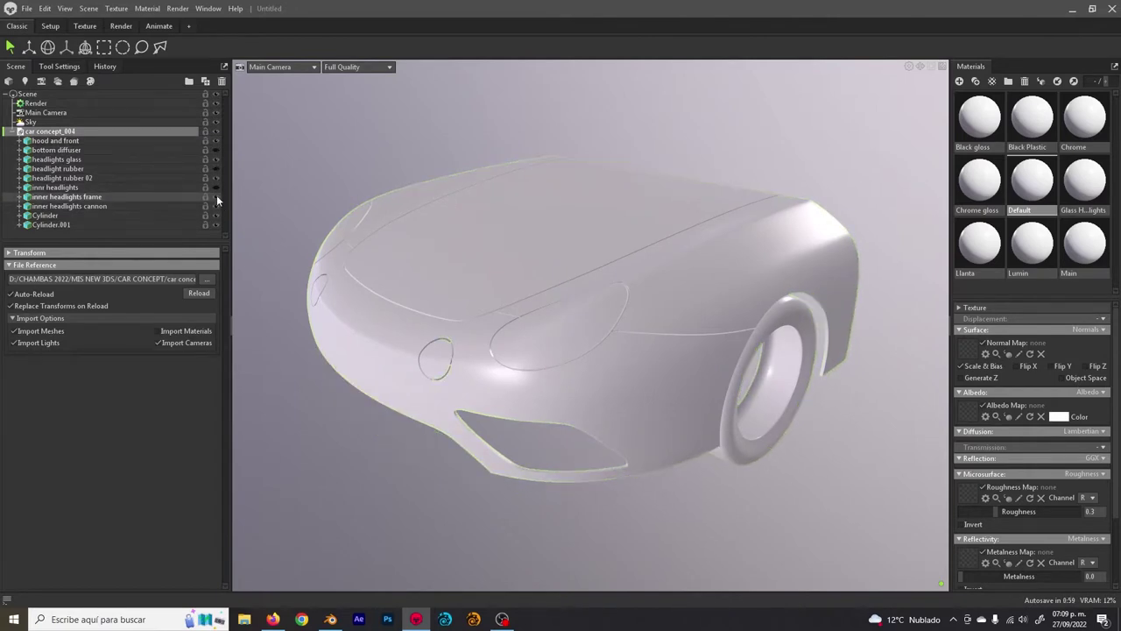
left_click(215, 206)
left_click(216, 215)
left_click(215, 225)
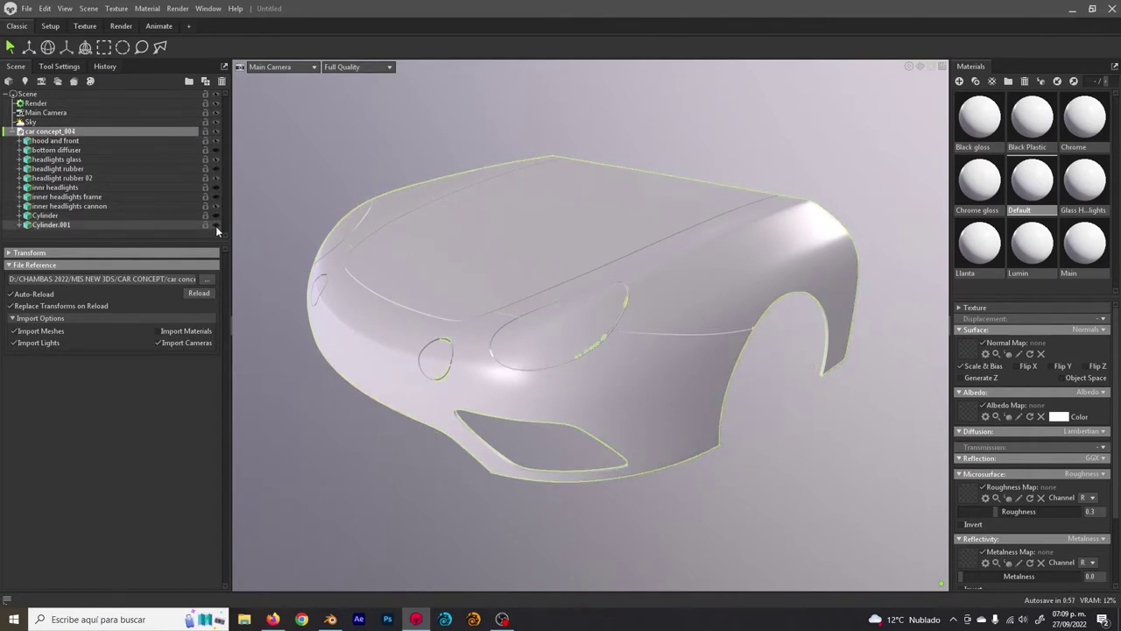
left_click(544, 325)
left_click(215, 159)
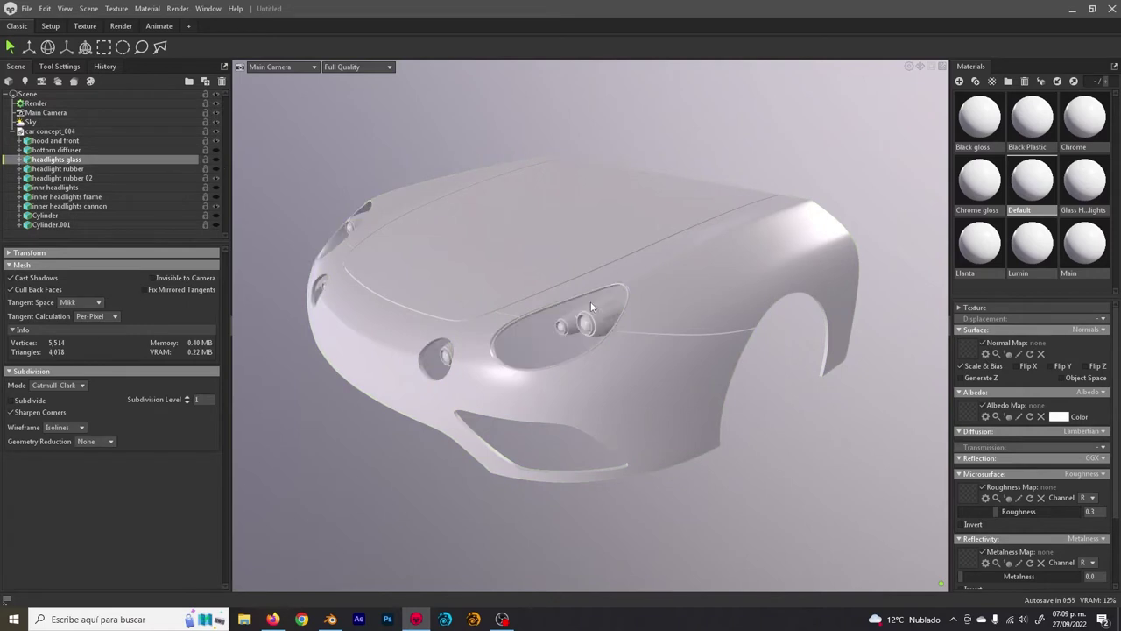
- Show the bottom diffuser, headlight rubber, innr headlights, inner headlights frame and both Cylinder meshes again
left_click(216, 150)
left_click(216, 168)
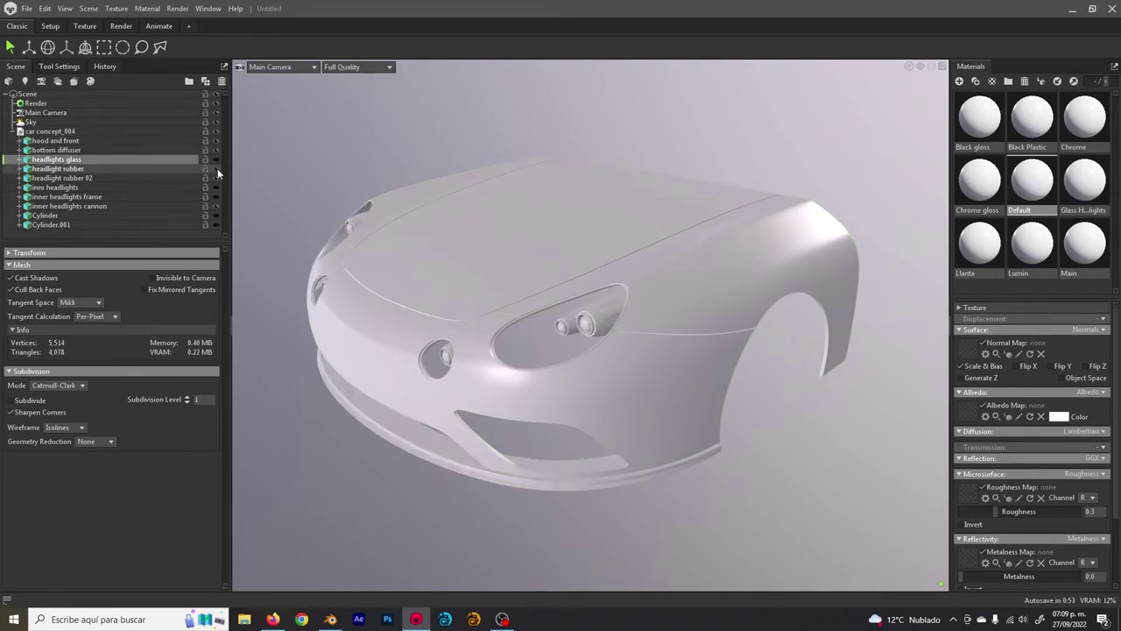
left_click(217, 192)
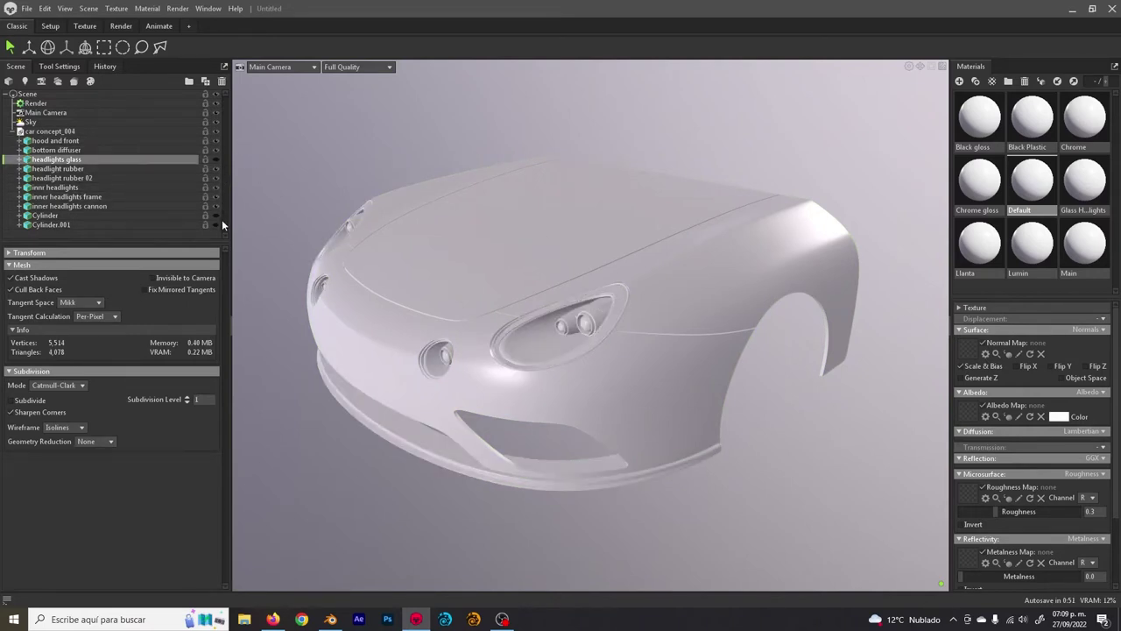
left_click(217, 217)
- Toggle the inner headlights frame off and on while viewing the headlights, and show the headlights glass again
left_click(610, 289)
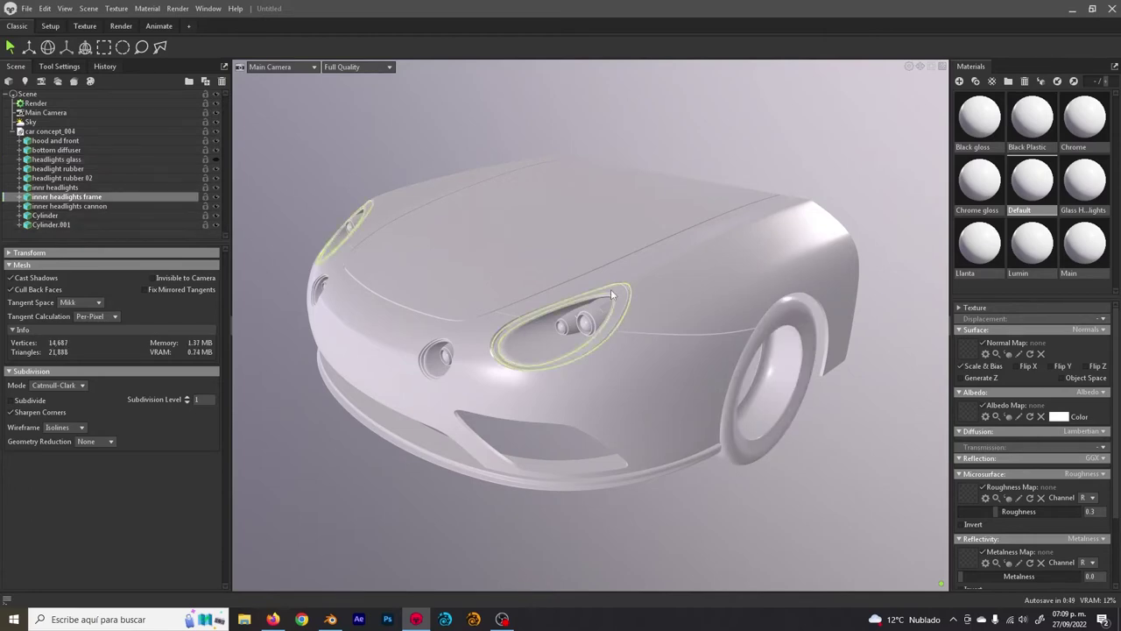
left_click_drag(616, 322, 570, 288)
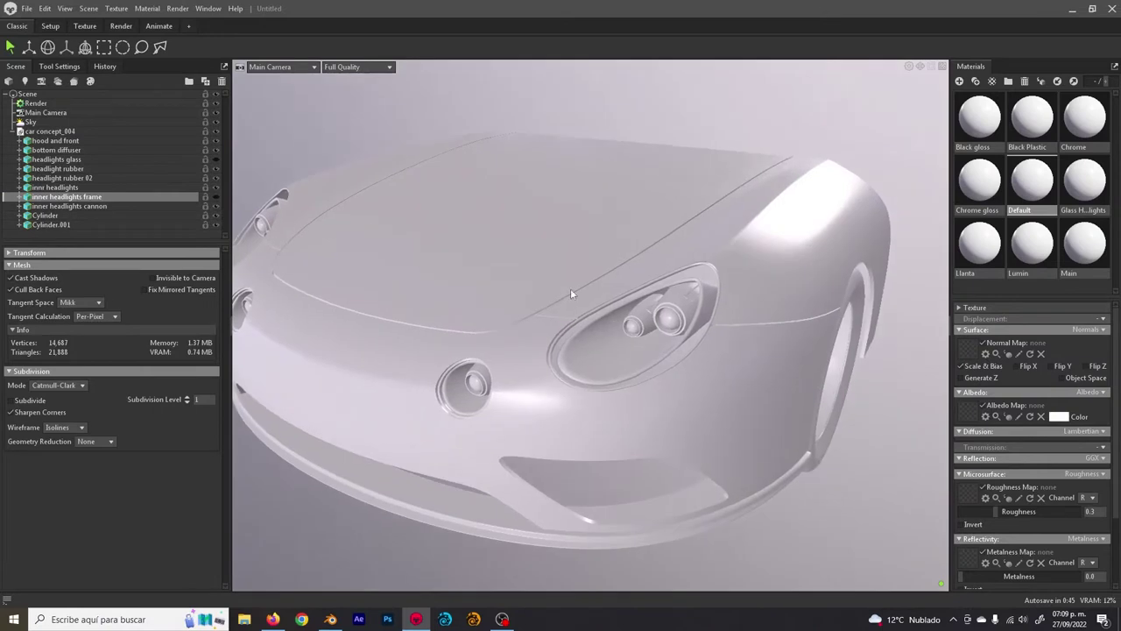
left_click(219, 196)
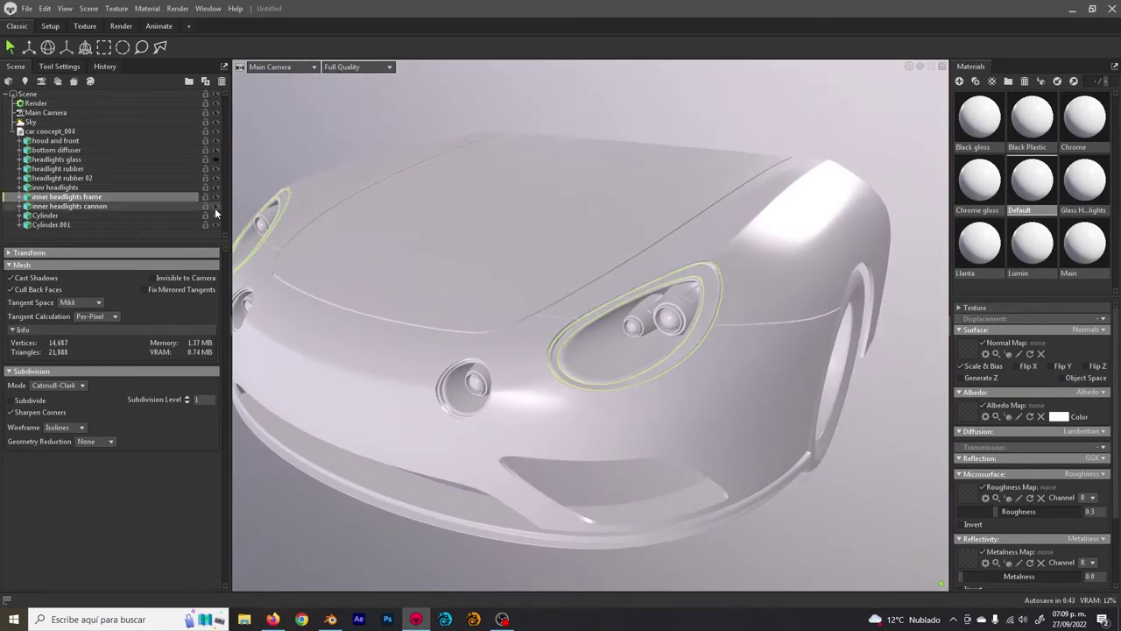
left_click(216, 159)
- Open the settings of the scene's Render object and enable ray tracing
left_click_drag(483, 220, 537, 246)
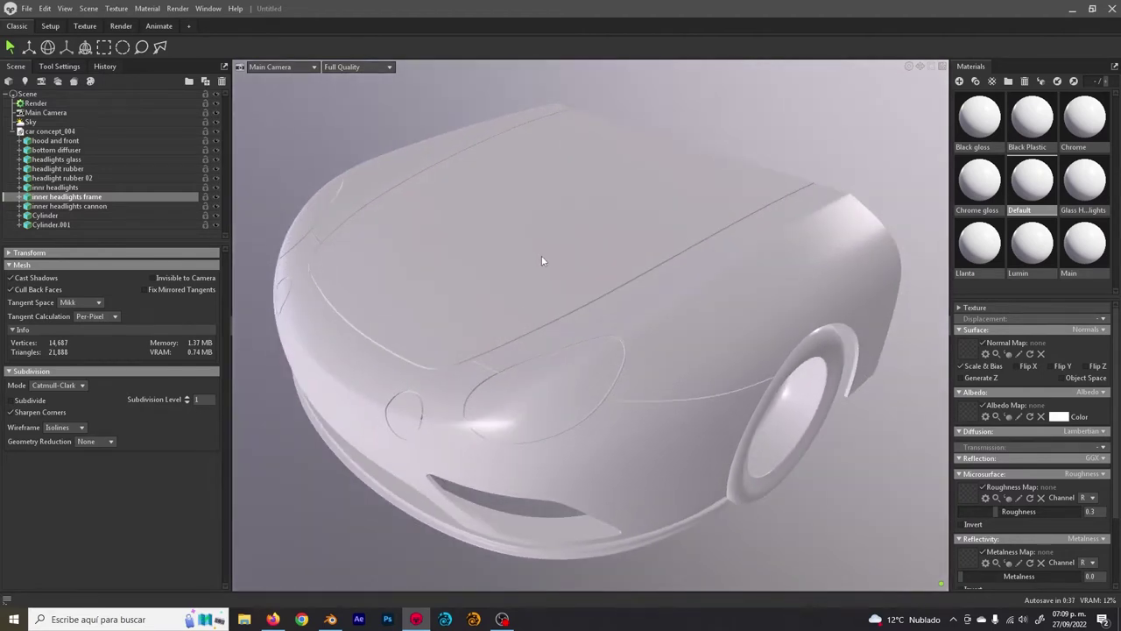
left_click_drag(543, 272, 537, 236)
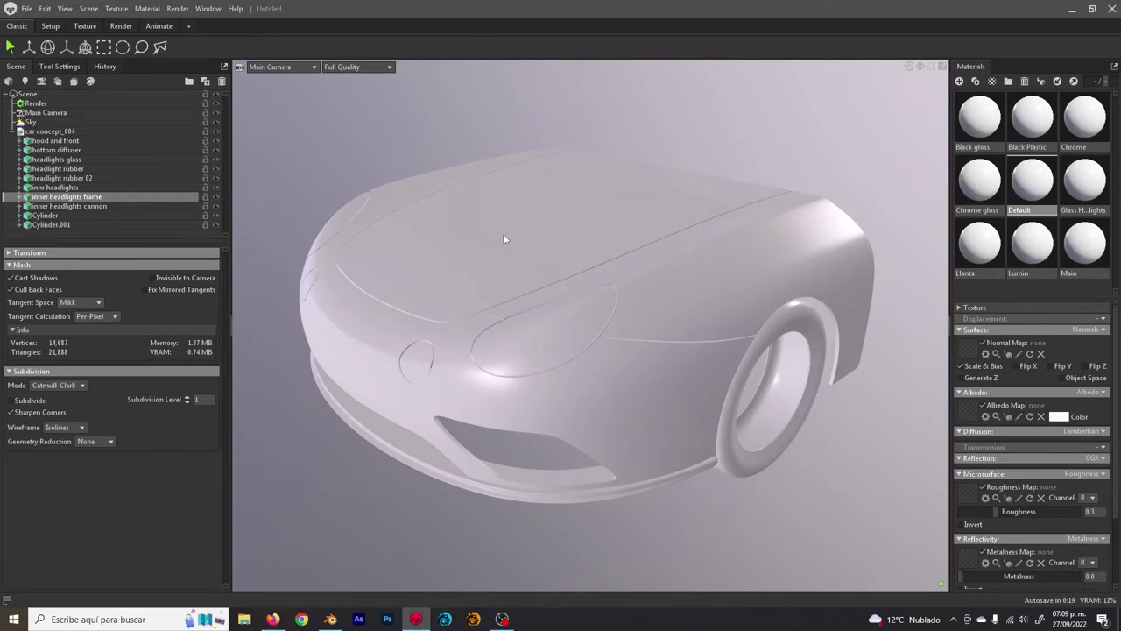
left_click_drag(504, 236, 554, 261)
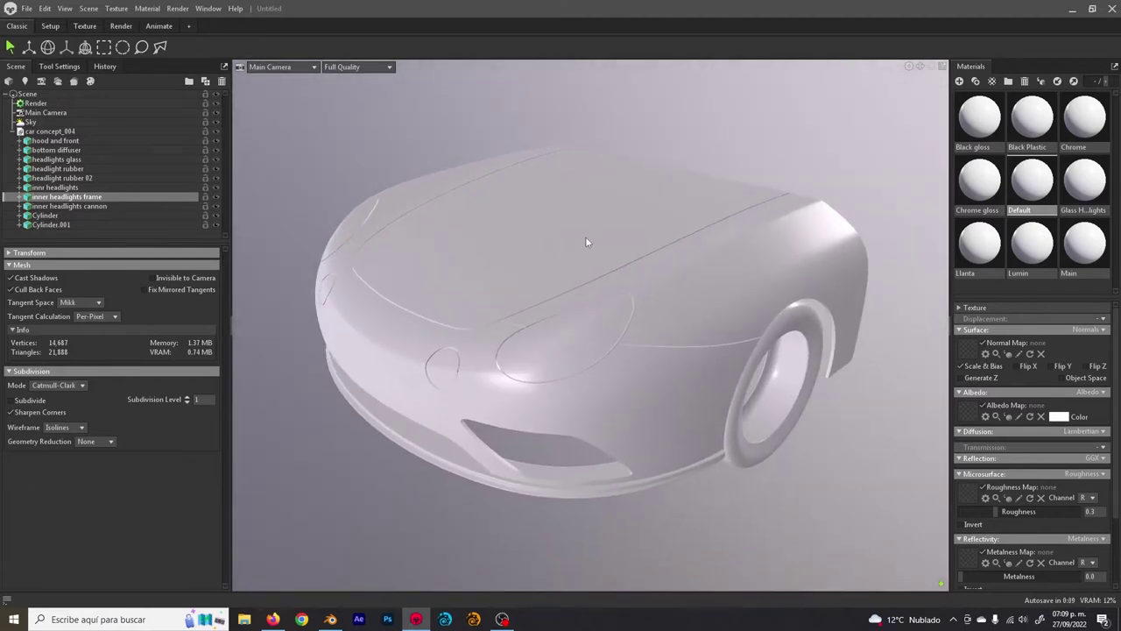
left_click(53, 103)
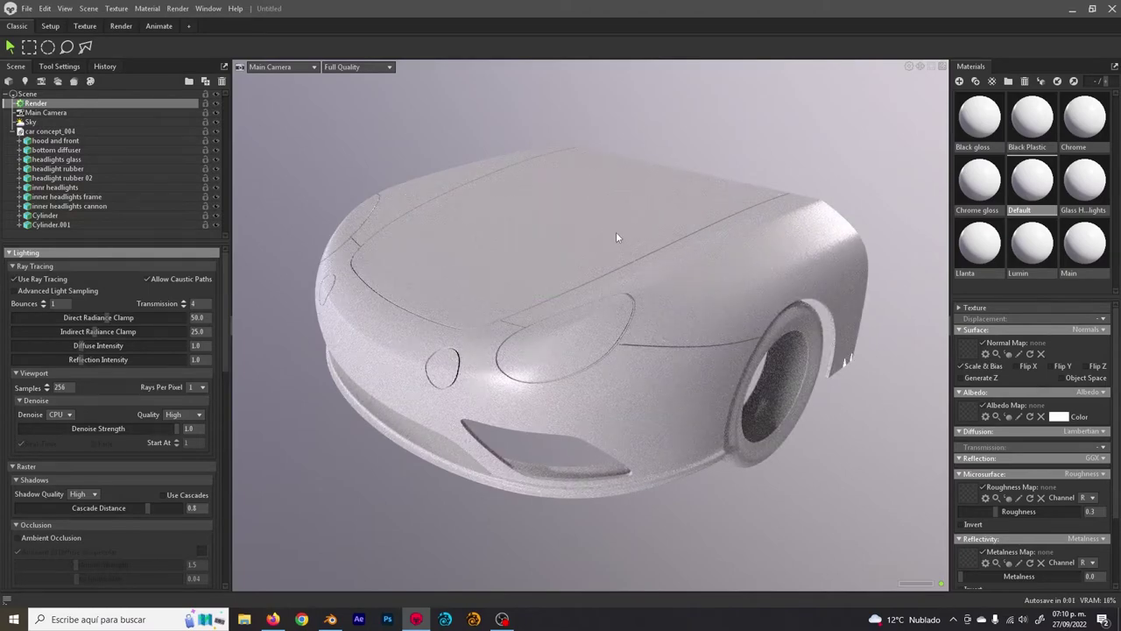
- Turn off ray tracing in the Render settings after viewing the car, and choose High as the viewport denoise quality
left_click_drag(500, 232, 646, 259)
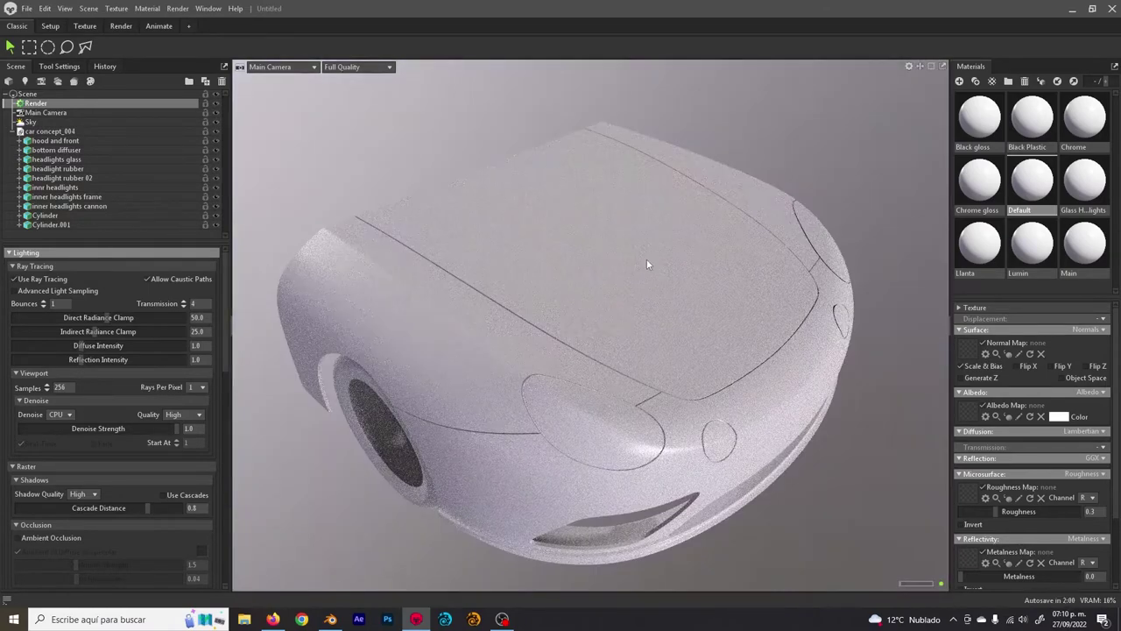
mouse_move(613, 316)
left_mouse_down()
mouse_move(628, 278)
mouse_move(706, 284)
mouse_move(640, 270)
mouse_move(483, 292)
mouse_move(632, 296)
mouse_move(648, 280)
mouse_move(653, 292)
left_mouse_up()
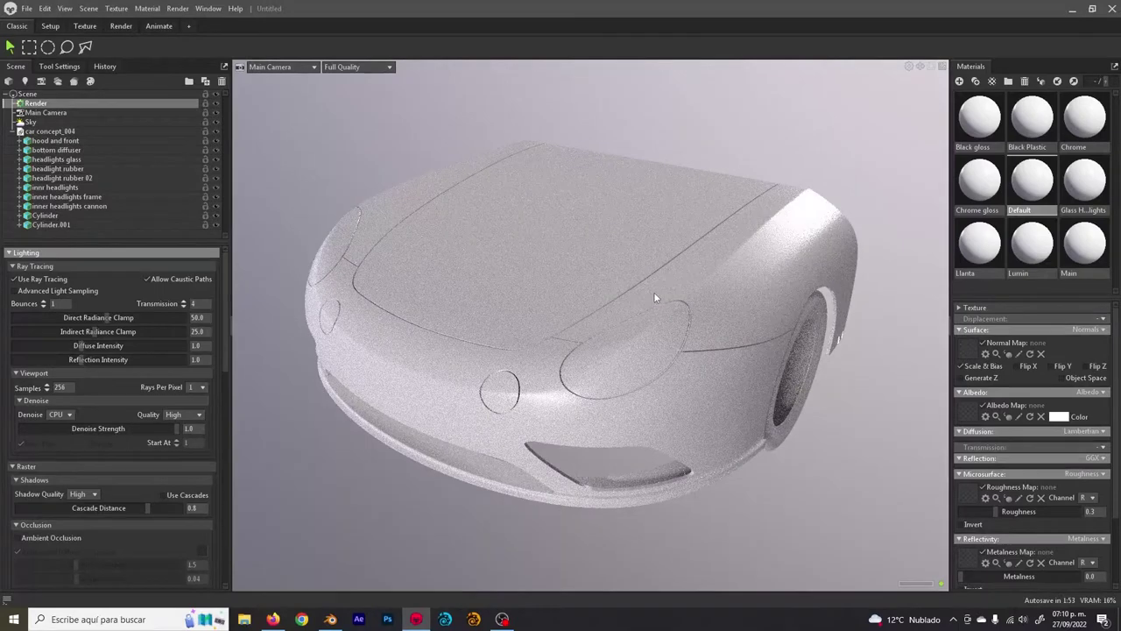
left_click(54, 280)
scroll(124, 358, "down", 3)
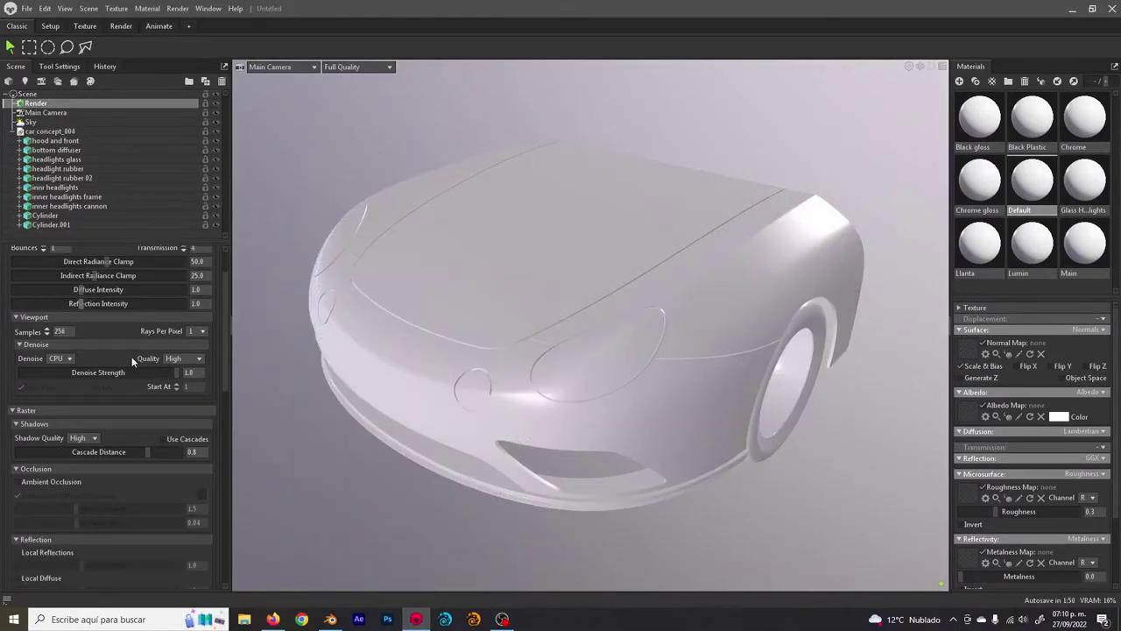
left_click(190, 330)
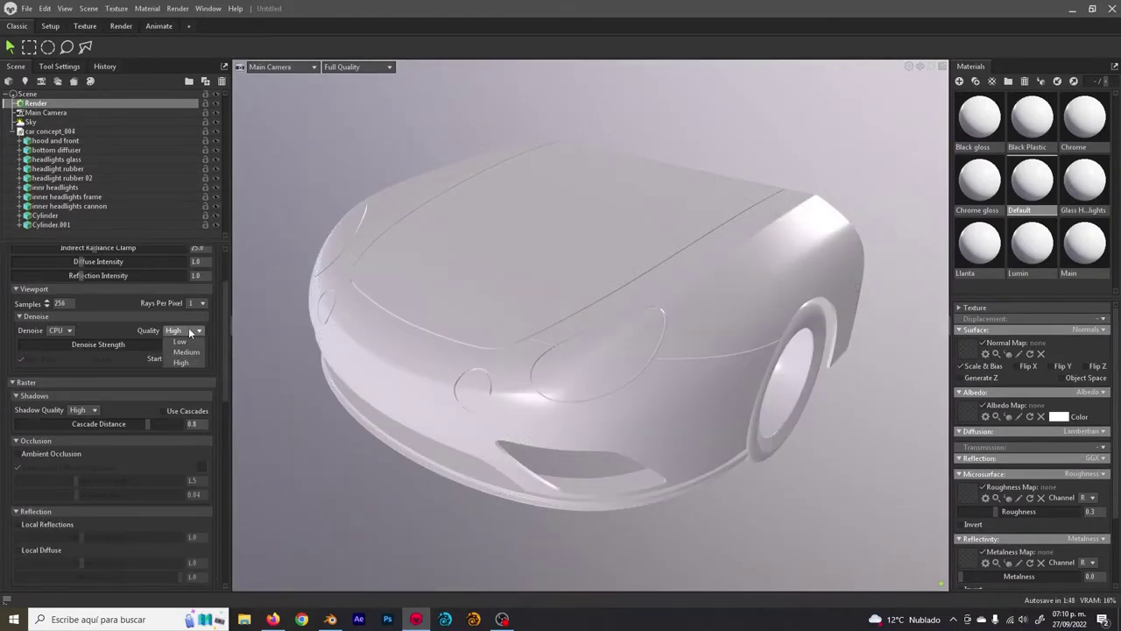
left_click(193, 360)
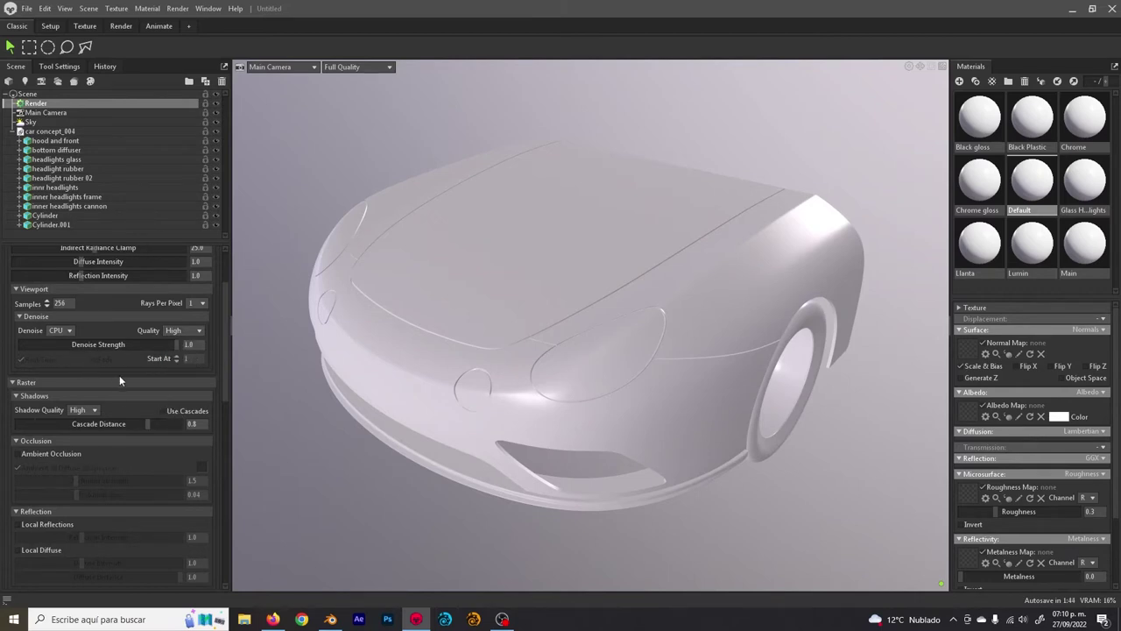
- Enable ambient occlusion with Diffuse and Specular included, and raise the occlusion strength to about 5.6 while checking the car's front
left_click(40, 399)
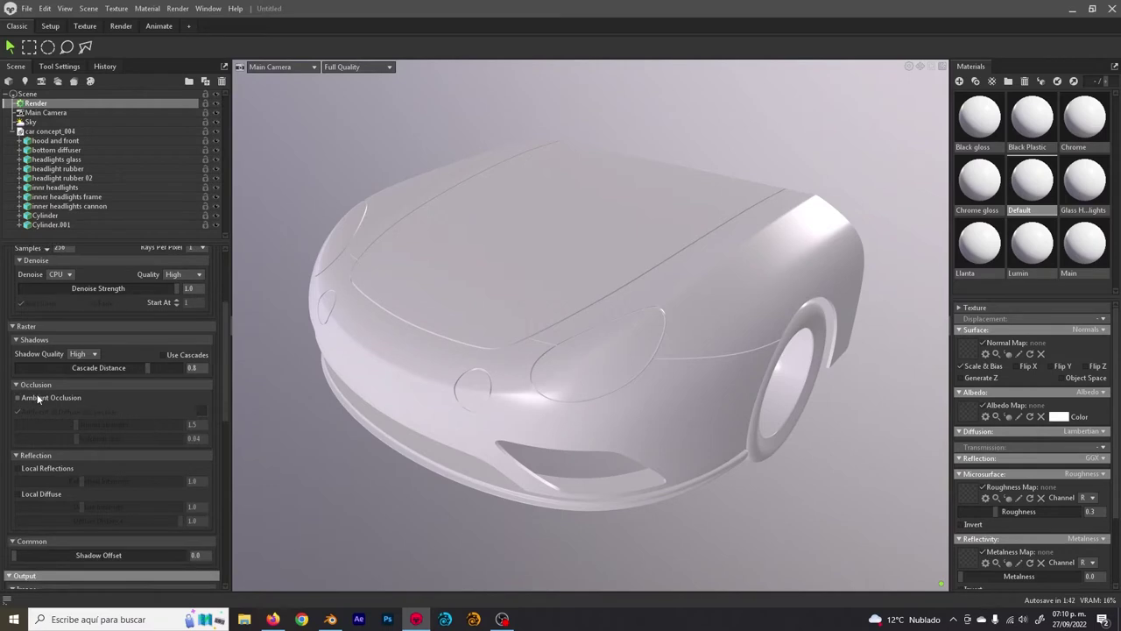
left_click(61, 396)
left_click(60, 396)
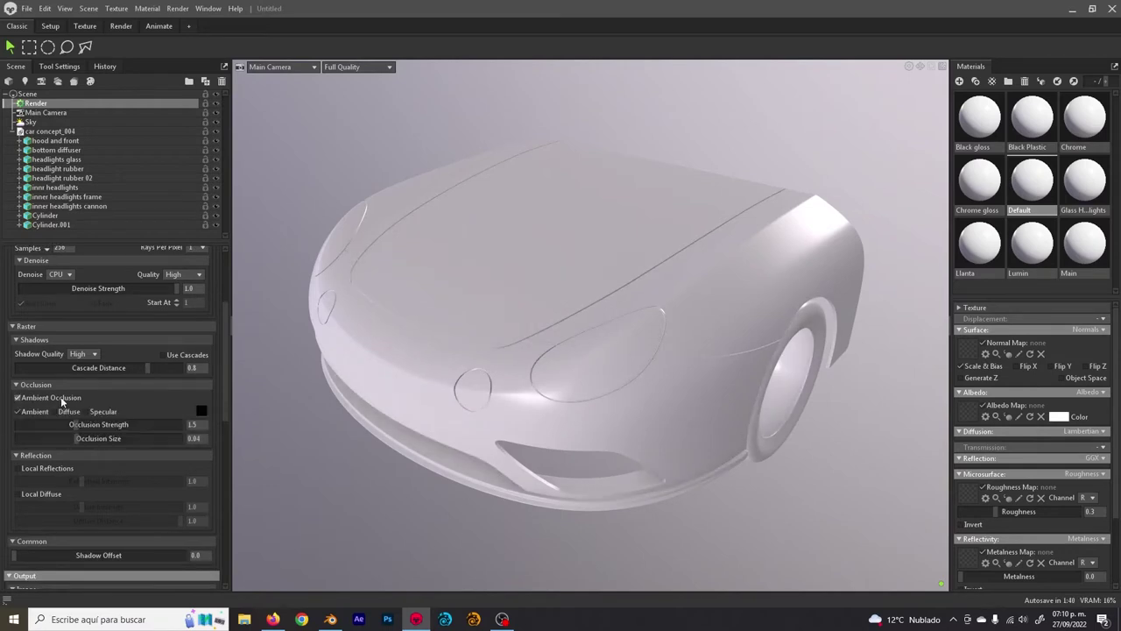
left_click(102, 412)
mouse_move(97, 428)
left_mouse_down()
mouse_move(123, 428)
mouse_move(78, 420)
mouse_move(162, 424)
mouse_move(94, 424)
left_mouse_up()
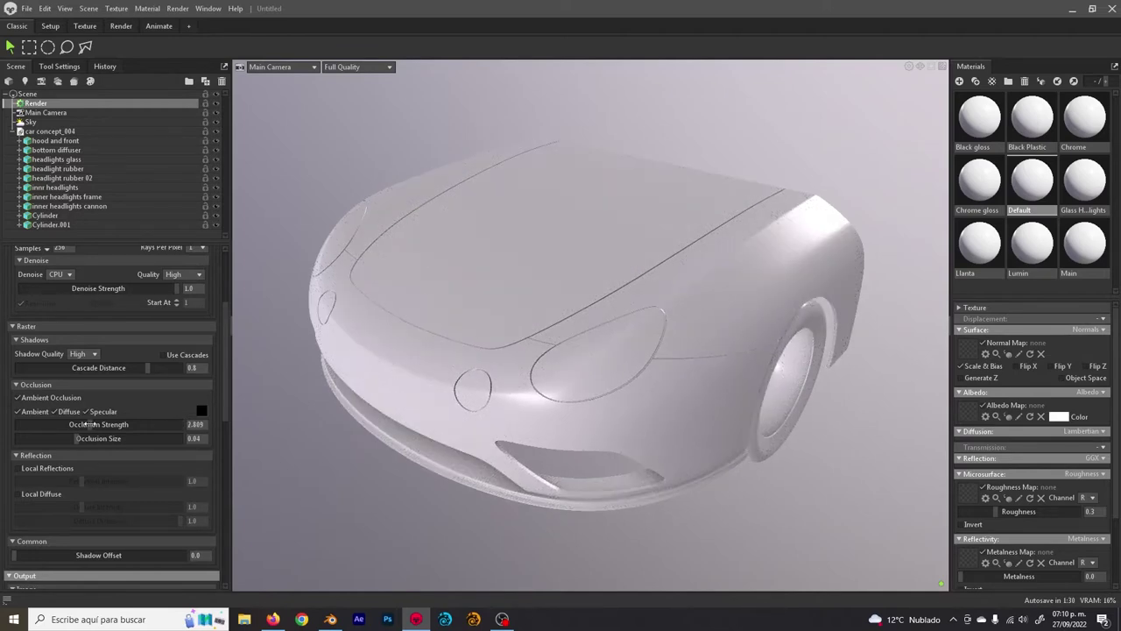
left_click_drag(657, 347, 604, 310)
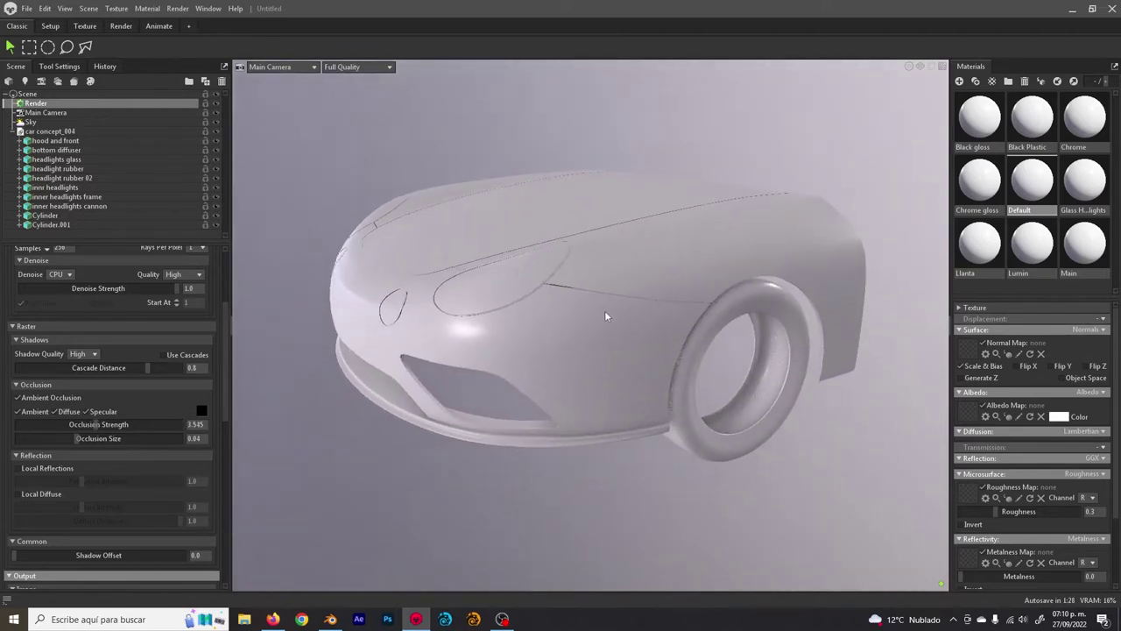
mouse_move(94, 424)
left_mouse_down()
mouse_move(124, 425)
mouse_move(108, 424)
left_mouse_up()
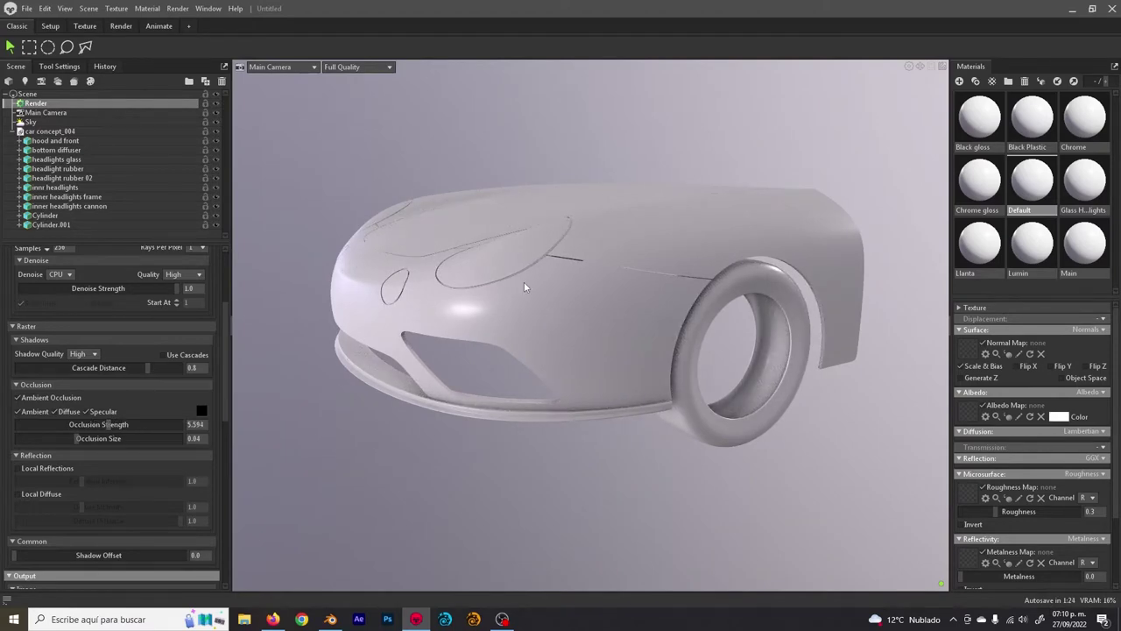
left_click_drag(524, 281, 548, 343)
- Try Local Reflections and Local Diffuse while viewing the car's front, and switch both off again
left_click(41, 467)
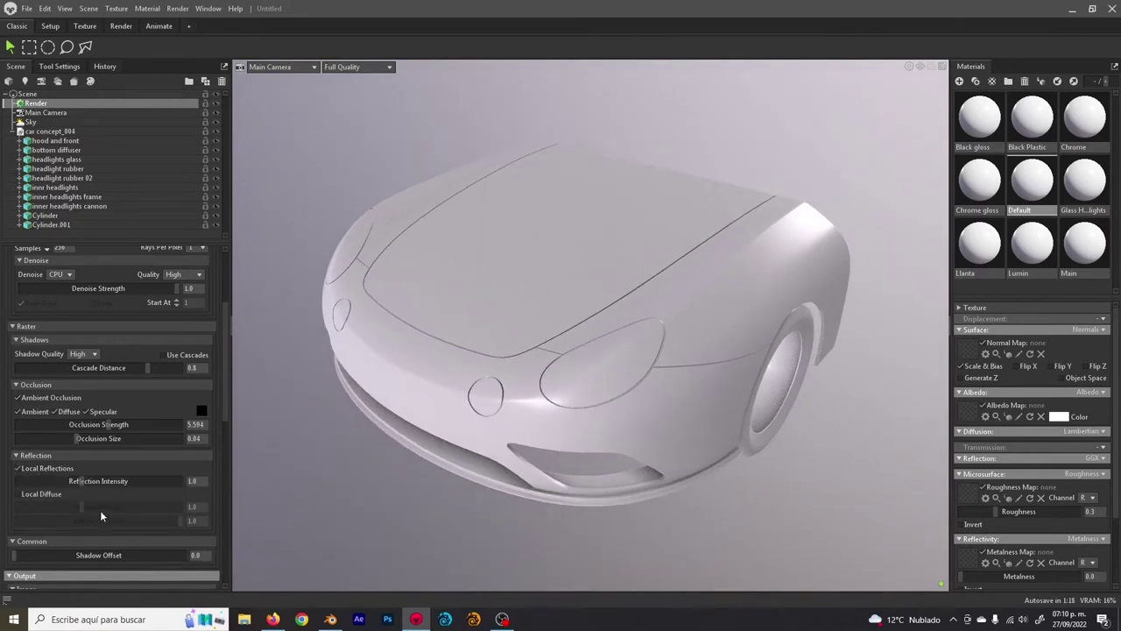
left_click(42, 493)
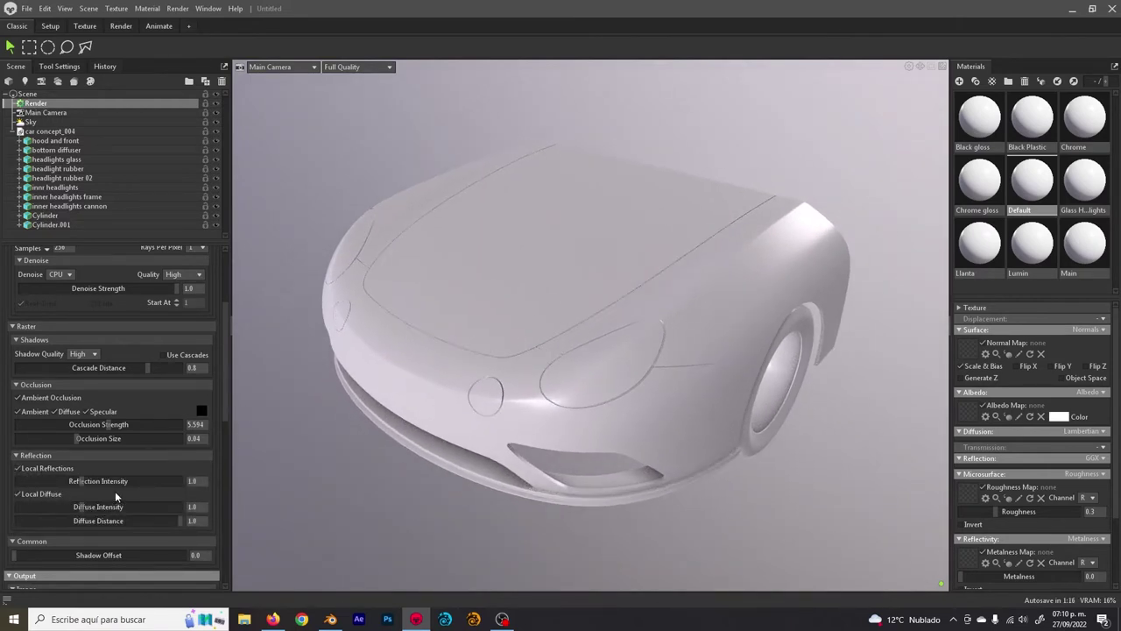
left_click_drag(609, 317, 708, 303)
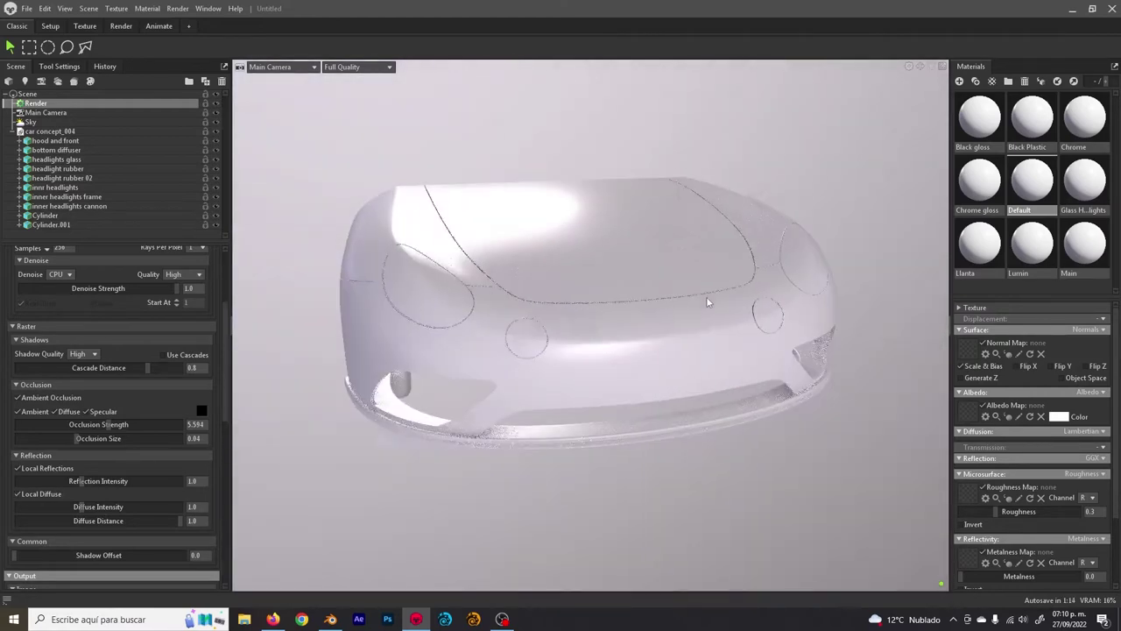
left_click_drag(611, 297, 535, 309)
left_click(16, 468)
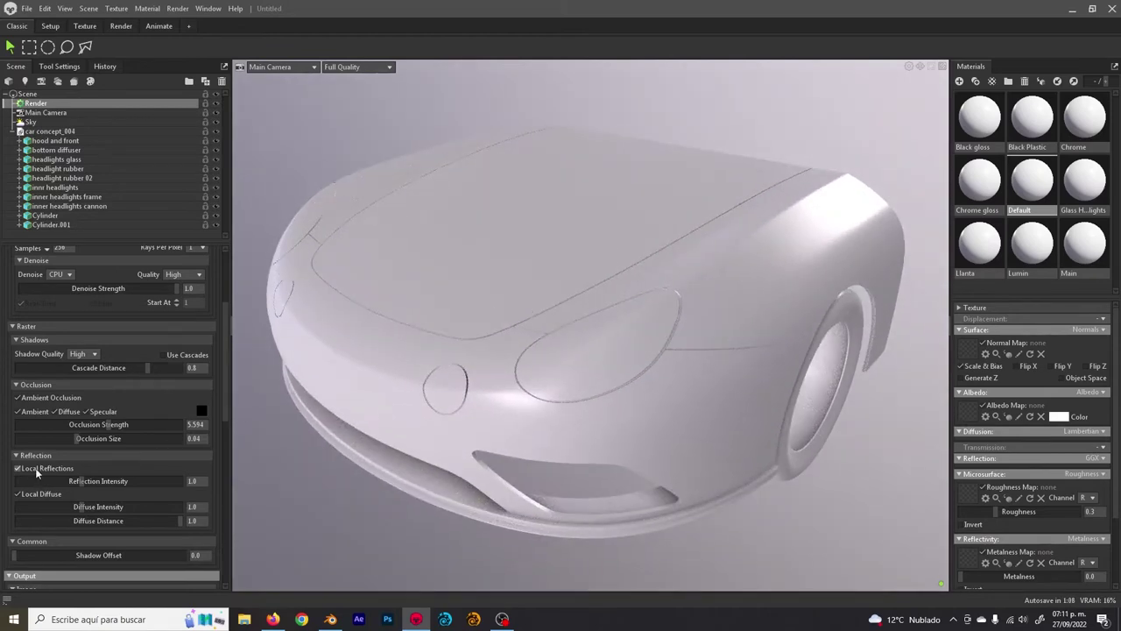
left_click(16, 493)
- Review the image and video output settings, including the image denoise options and the available video formats
scroll(219, 446, "down", 4)
scroll(165, 447, "down", 5)
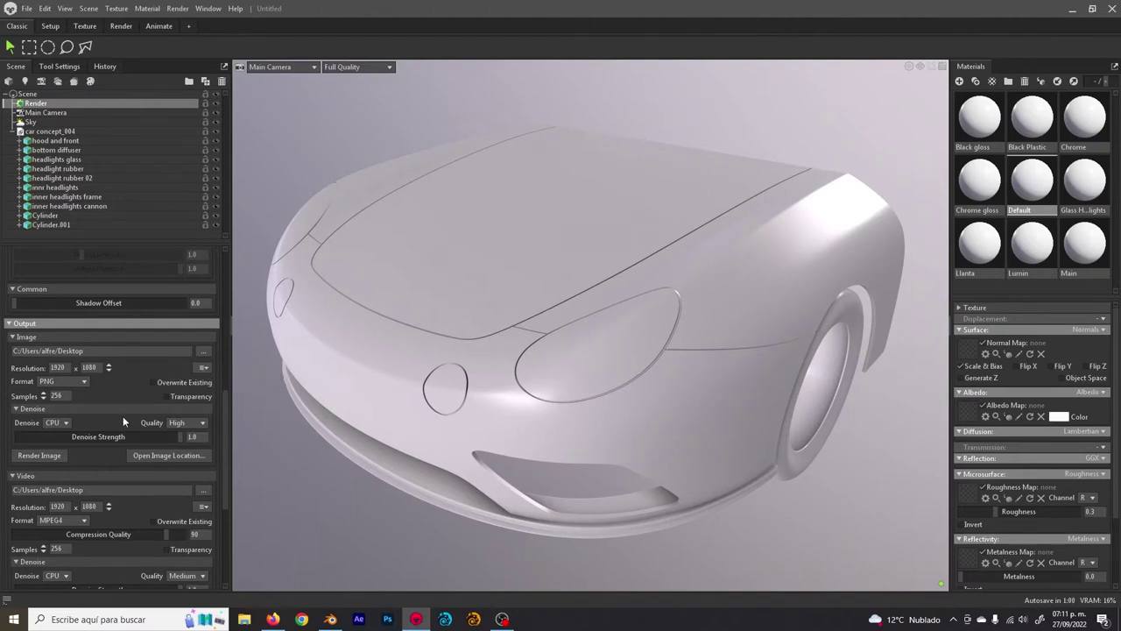
left_click(65, 423)
left_click(68, 425)
scroll(124, 476, "down", 3)
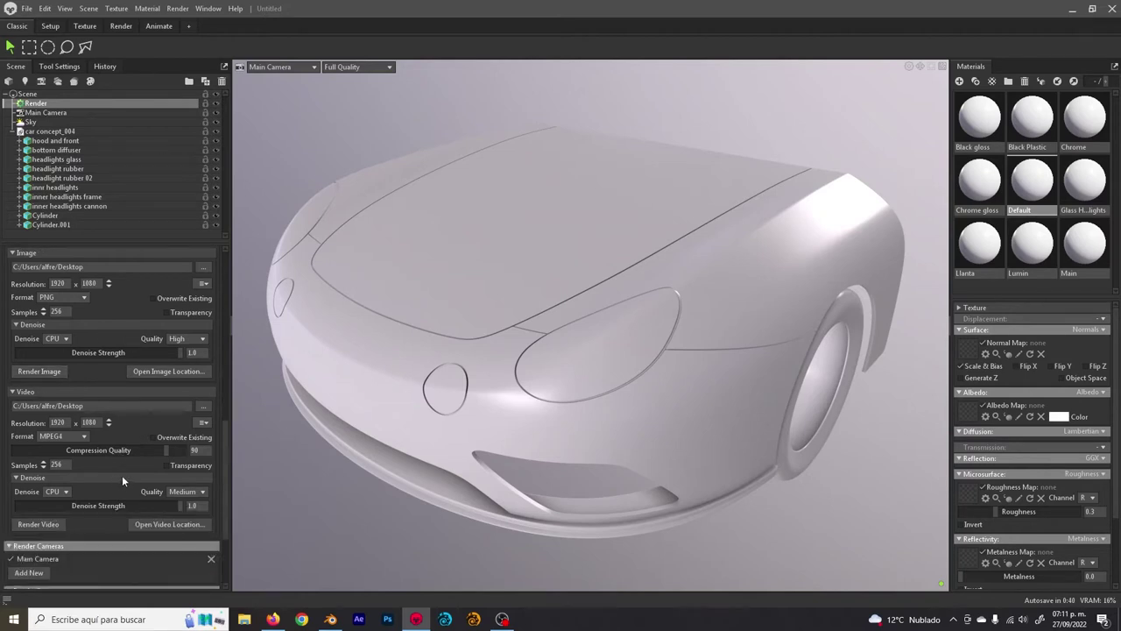
left_click(77, 436)
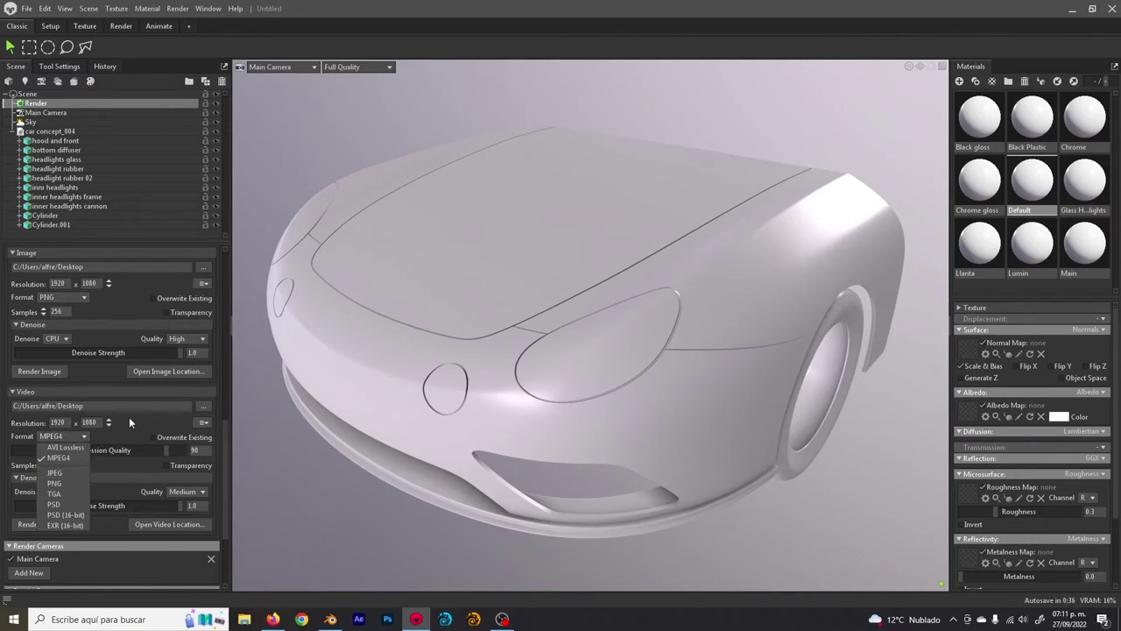
left_click(102, 433)
- Enable the watermark in the Render settings
scroll(102, 436, "down", 3)
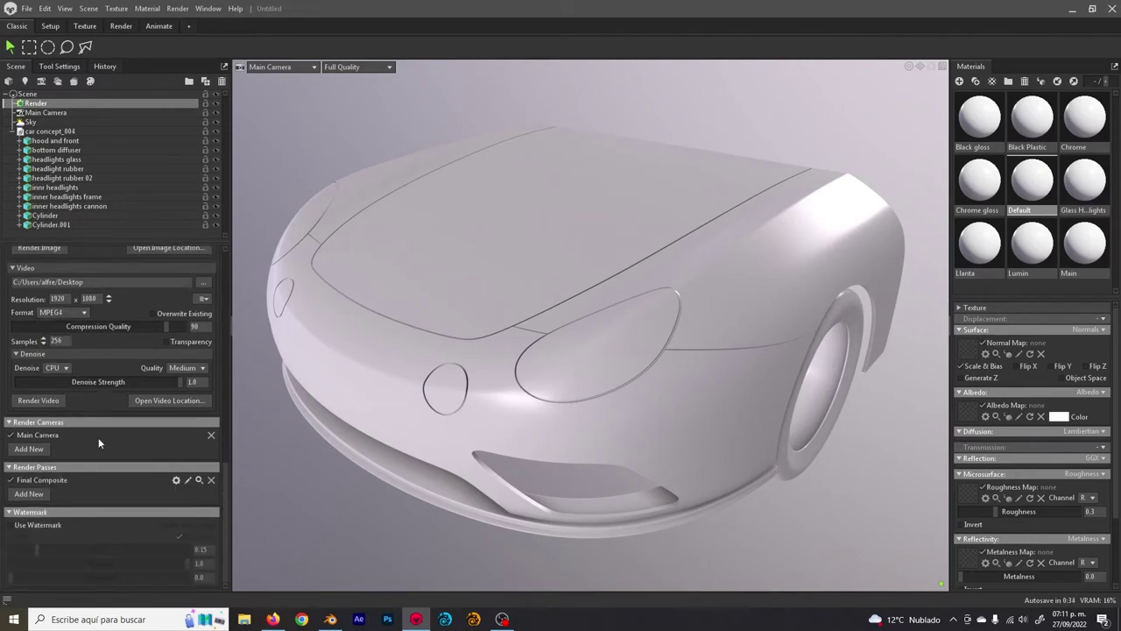
left_click(55, 525)
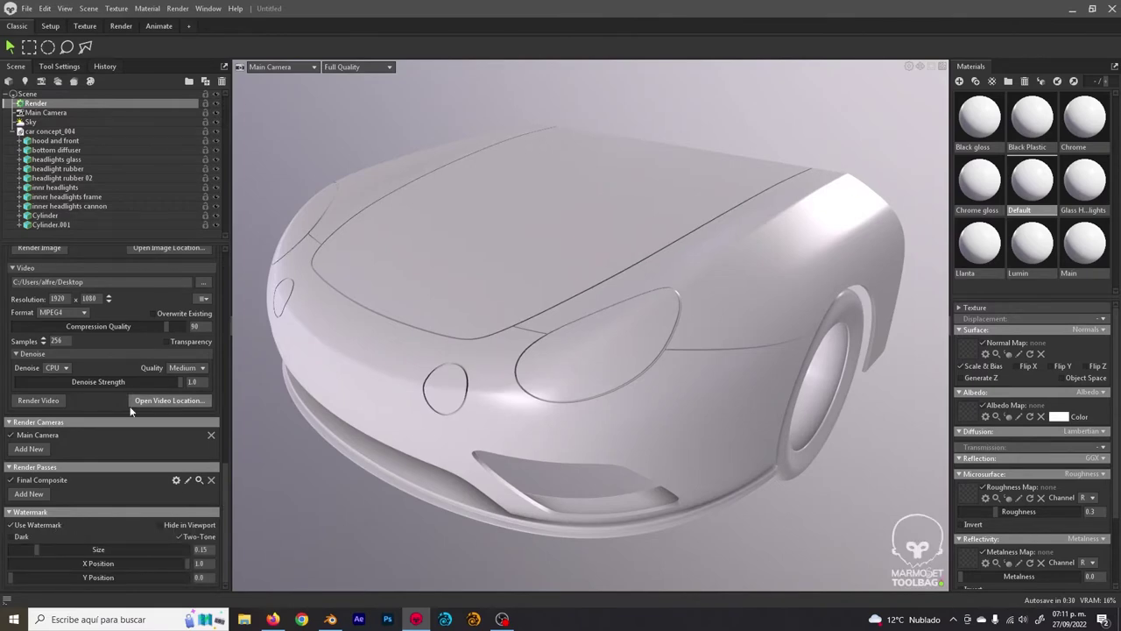
scroll(128, 410, "up", 9)
scroll(129, 408, "up", 6)
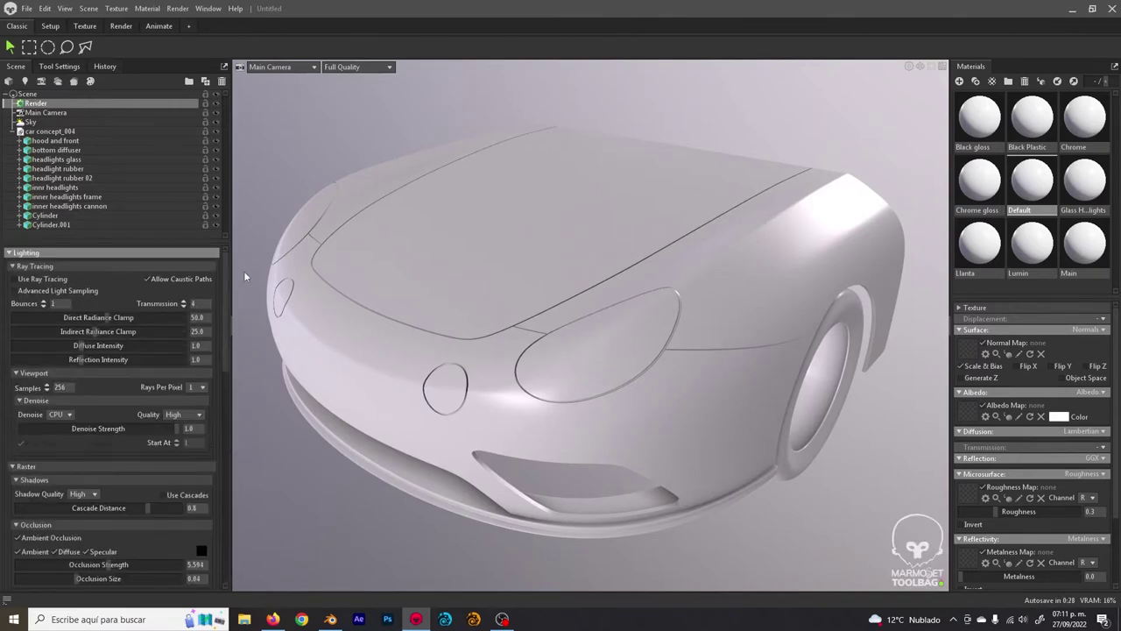
- Set the Main Camera's depth of field to Post Effect and raise the focus distance to about 33
left_click(39, 113)
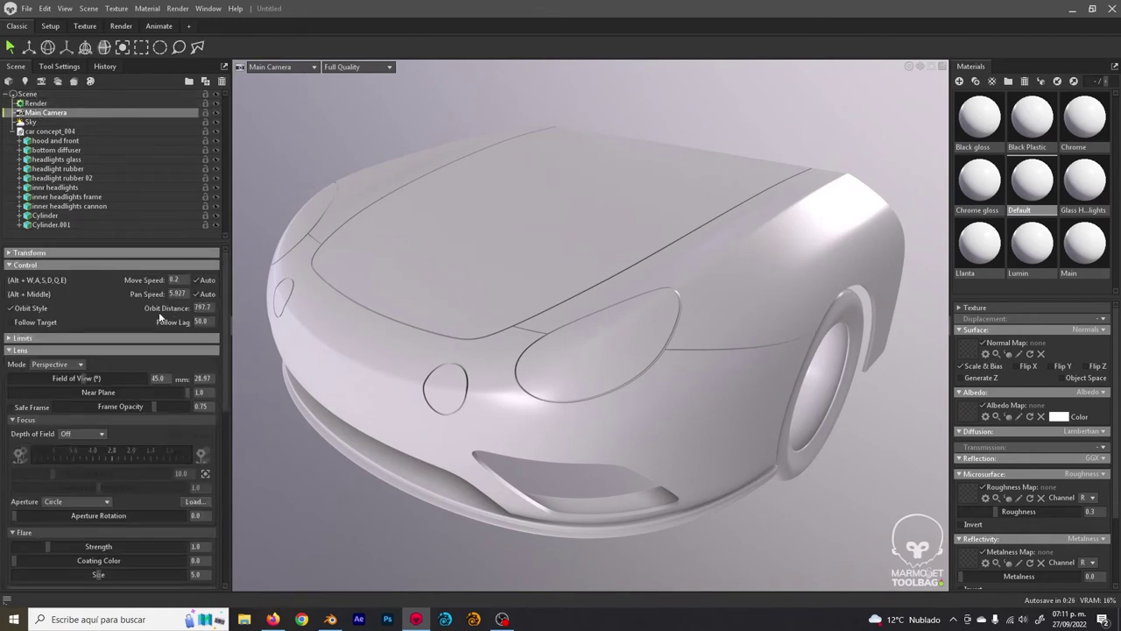
scroll(108, 380, "down", 2)
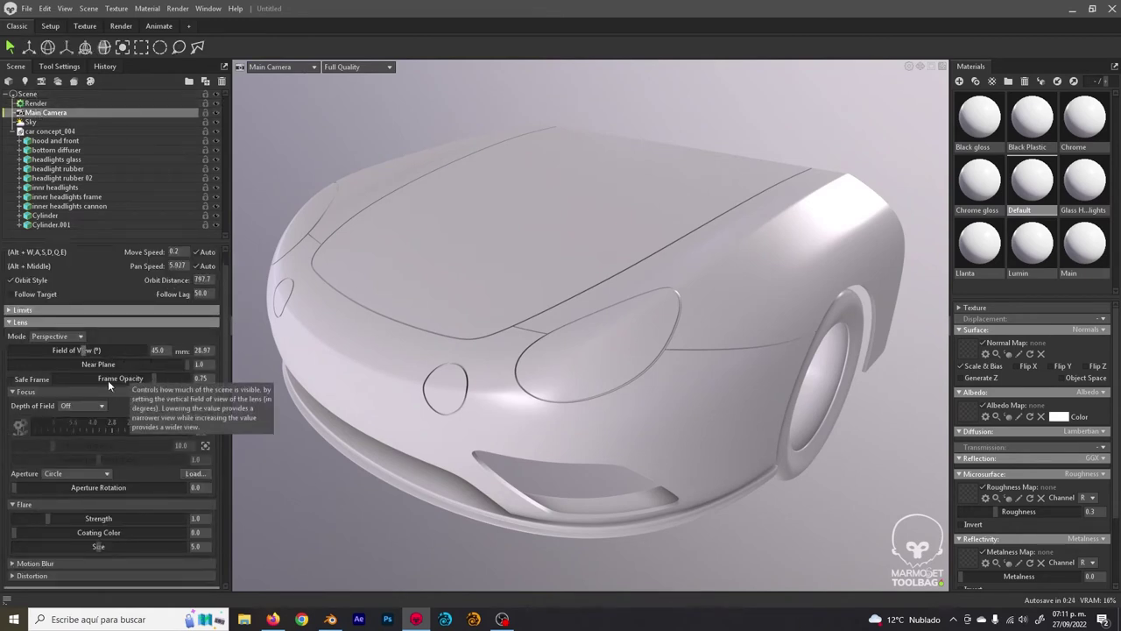
left_click(109, 381)
left_click(100, 401)
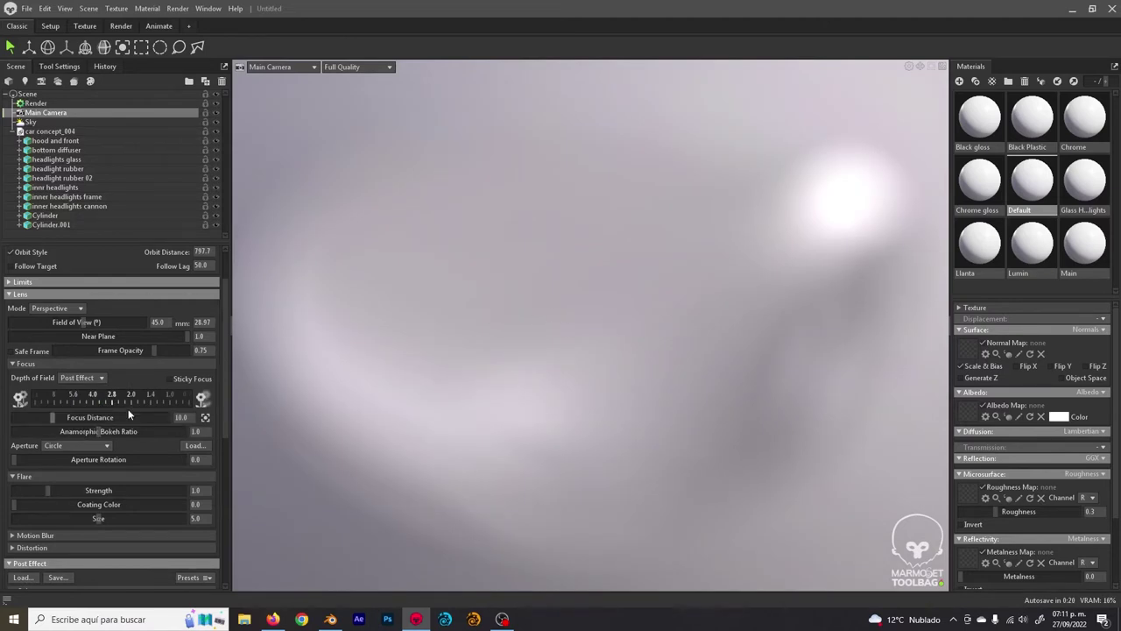
mouse_move(52, 417)
left_mouse_down()
mouse_move(149, 417)
mouse_move(43, 417)
mouse_move(77, 417)
mouse_move(63, 418)
left_mouse_up()
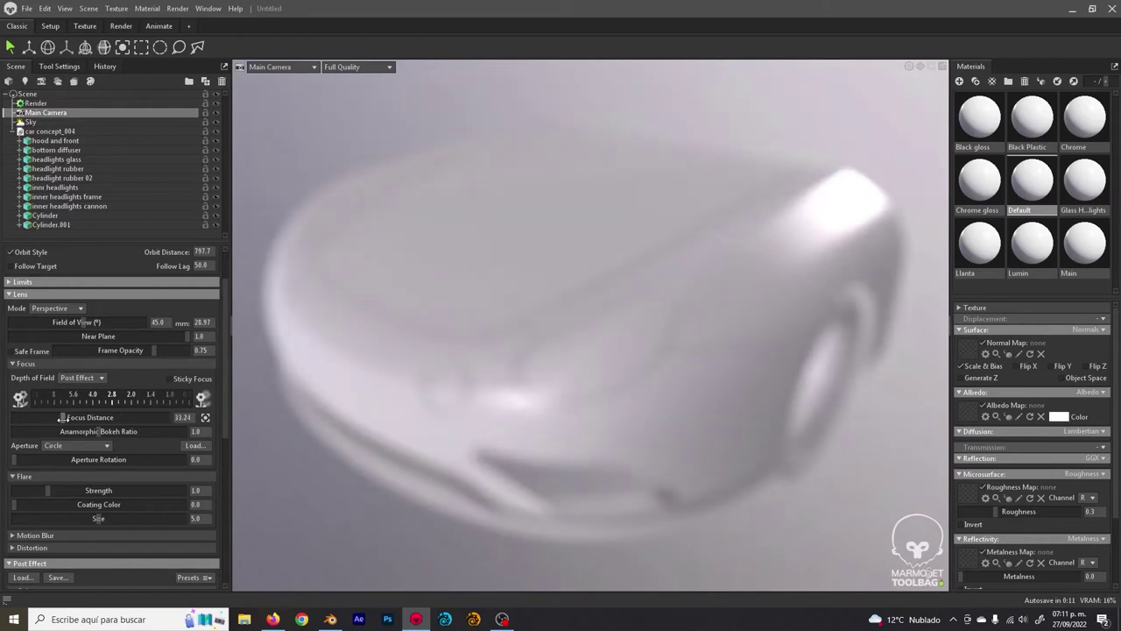
- Pick focus points on the hood and the near small round light, and lower the camera's f-stop to about 0.18
left_click(447, 391, "ctrl")
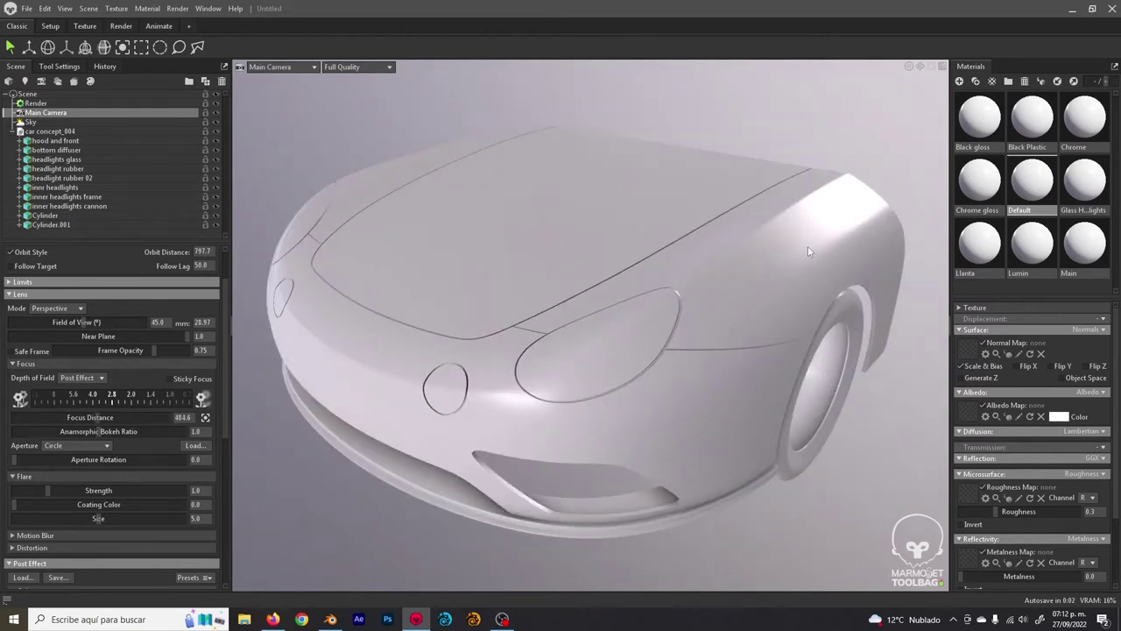
left_click(596, 229, "ctrl")
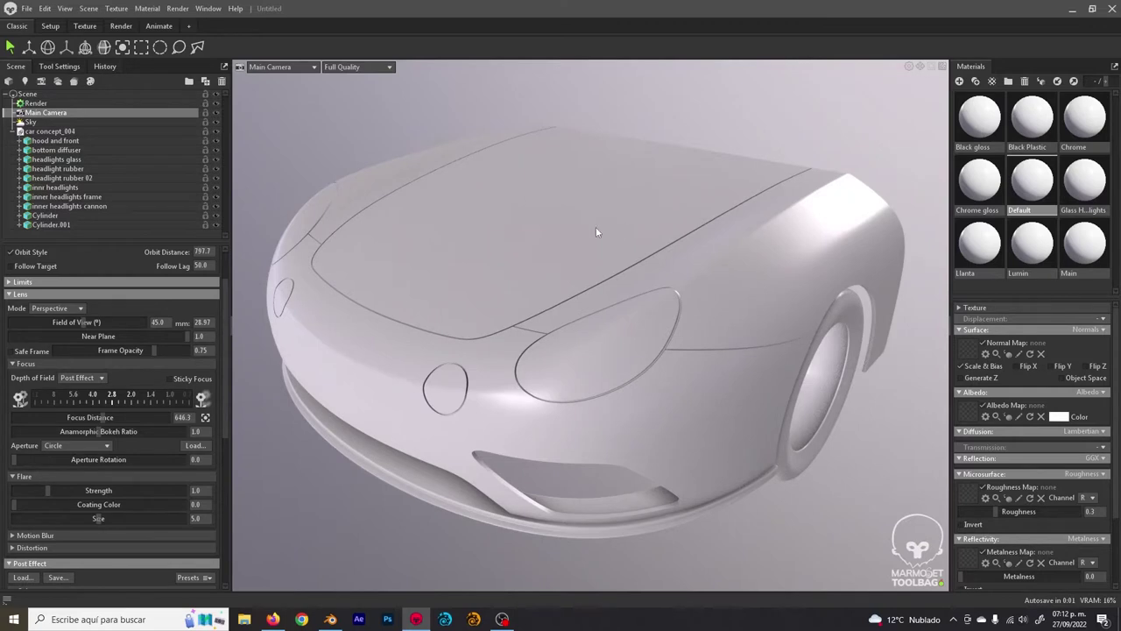
left_click(449, 369, "ctrl")
left_click_drag(166, 397, 85, 398)
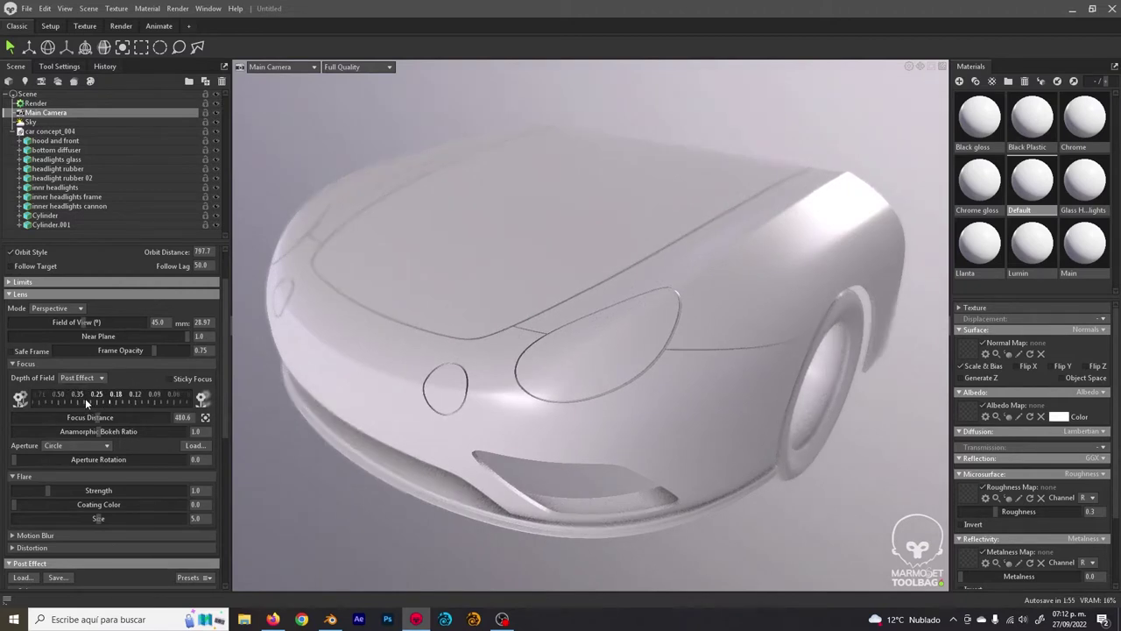
- Shift the camera's focus back and forth between the far front edge of the car and the near headlight area
left_click(301, 233, "ctrl")
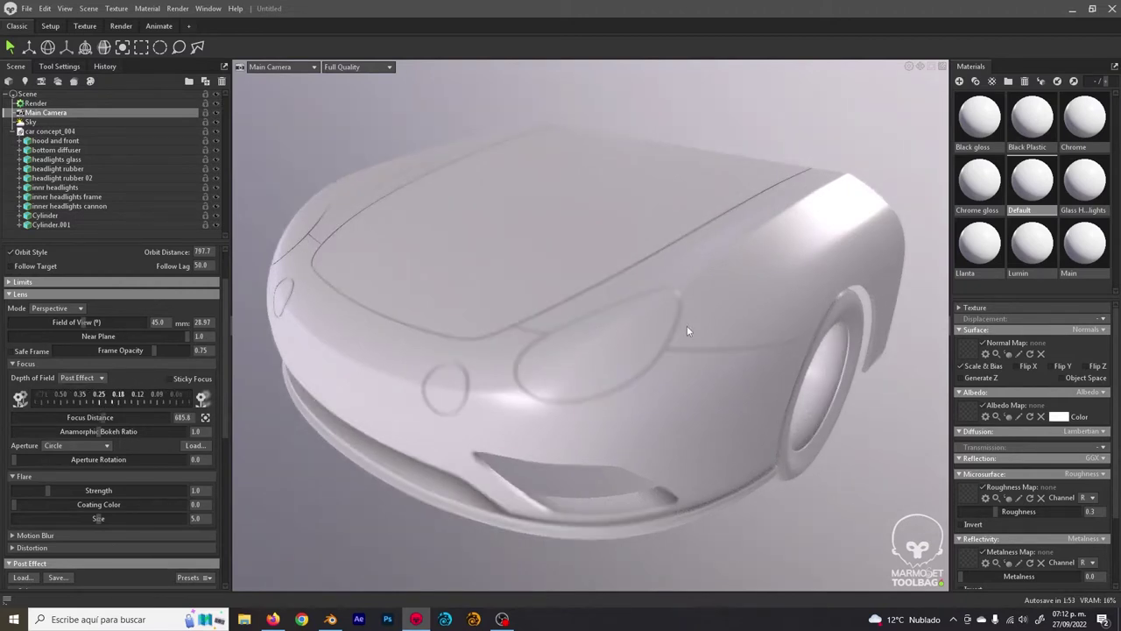
left_click(687, 360, "ctrl")
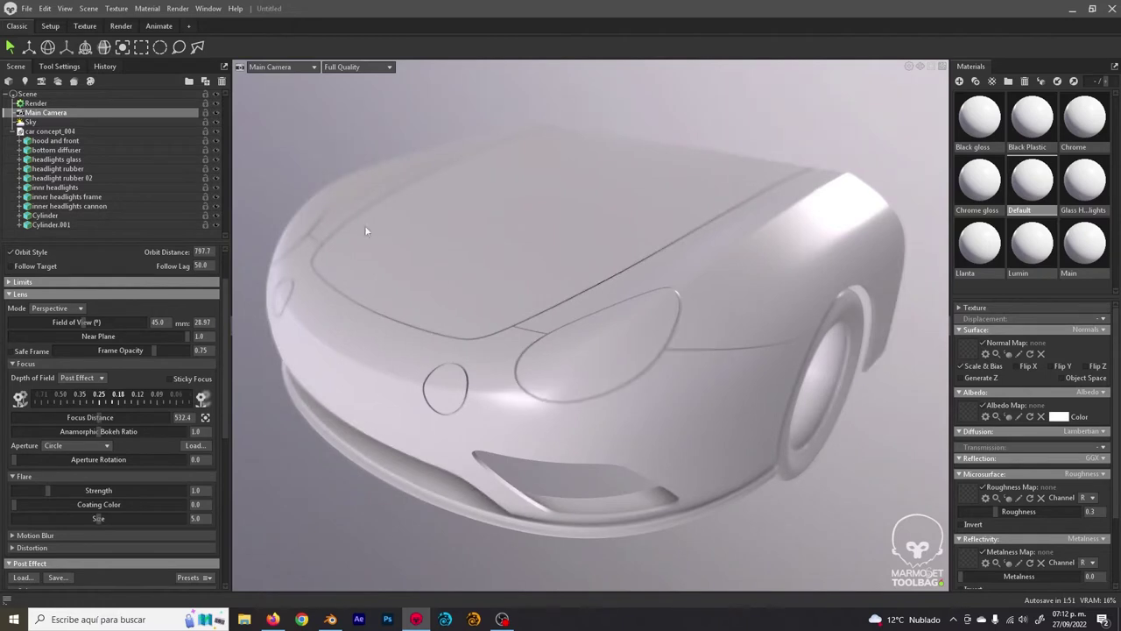
left_click(336, 214, "ctrl")
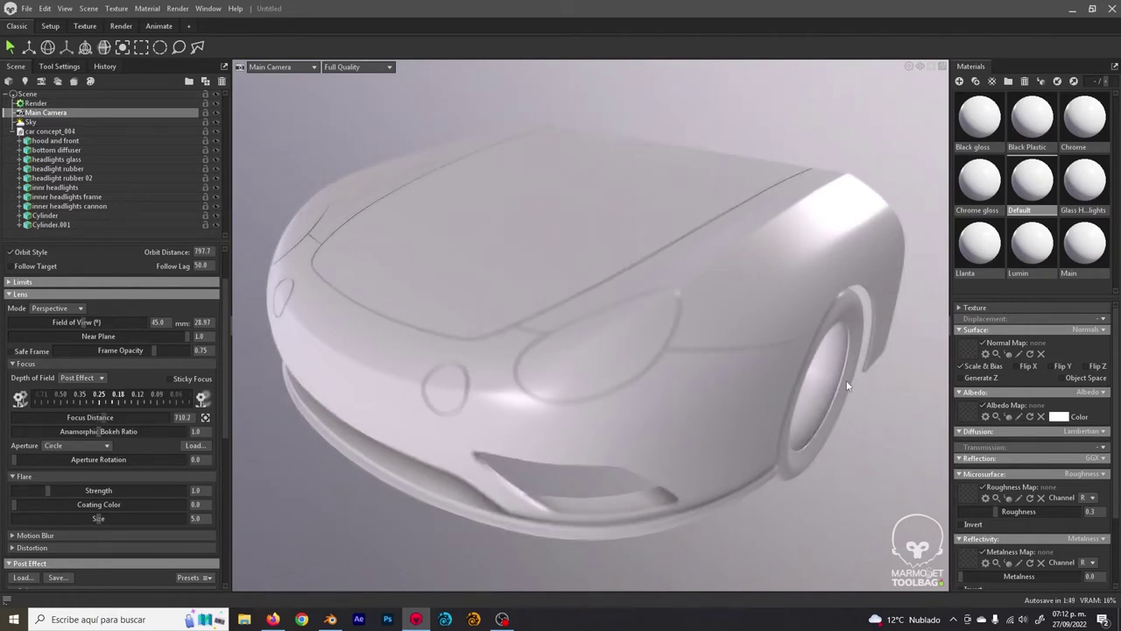
left_click(602, 354, "ctrl")
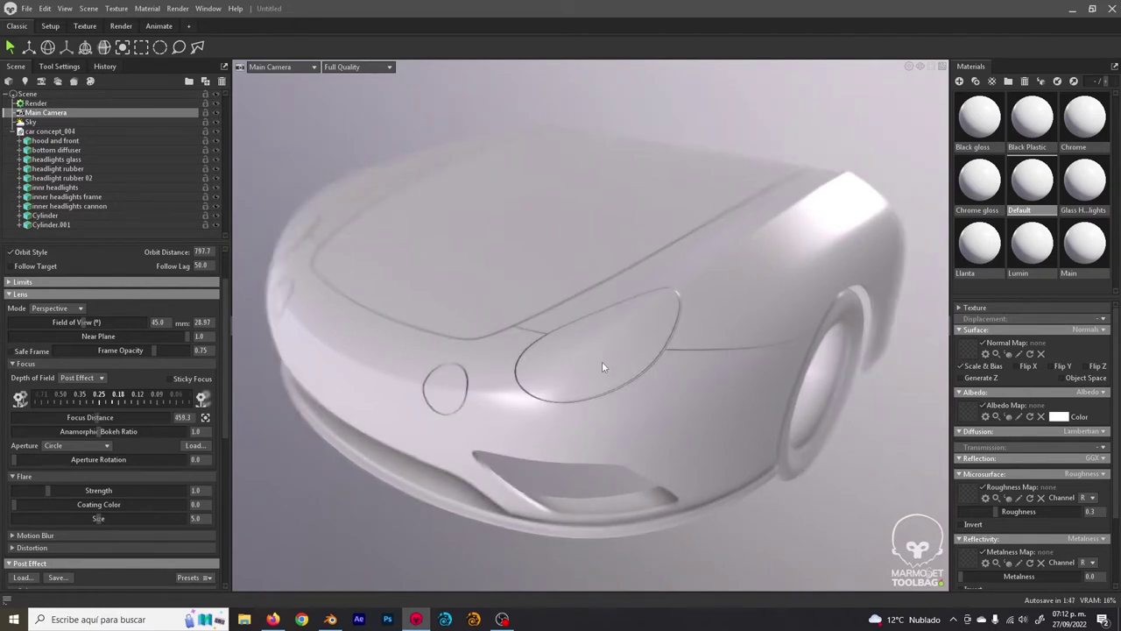
left_click(333, 212, "ctrl")
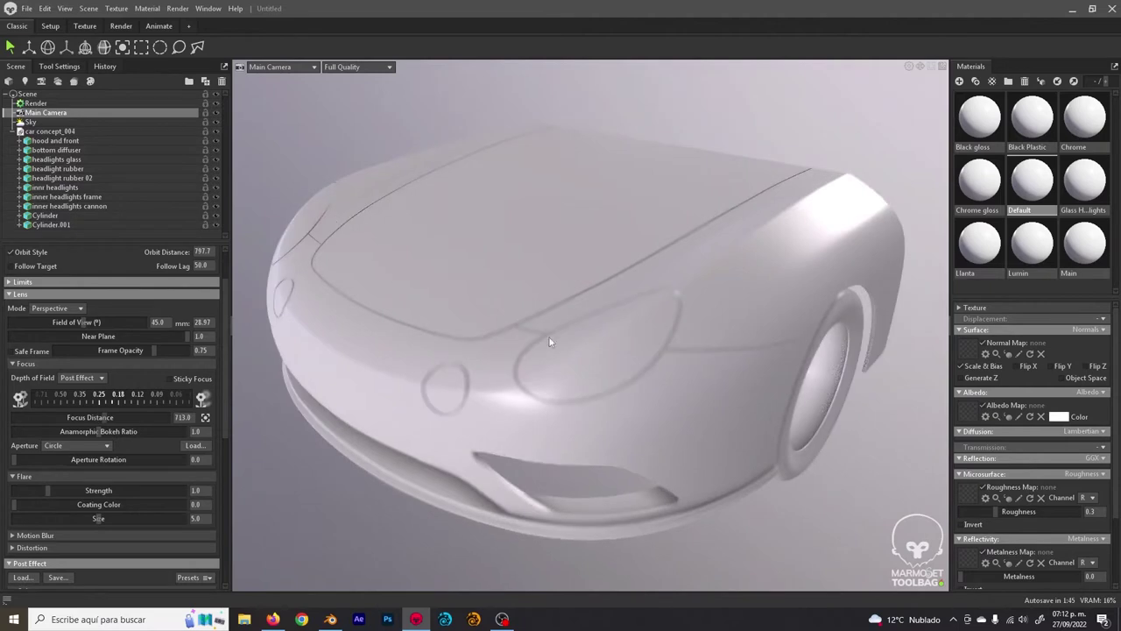
- Focus the camera on the near headlight and set the depth of field to Ray Traced
left_click(592, 361, "ctrl")
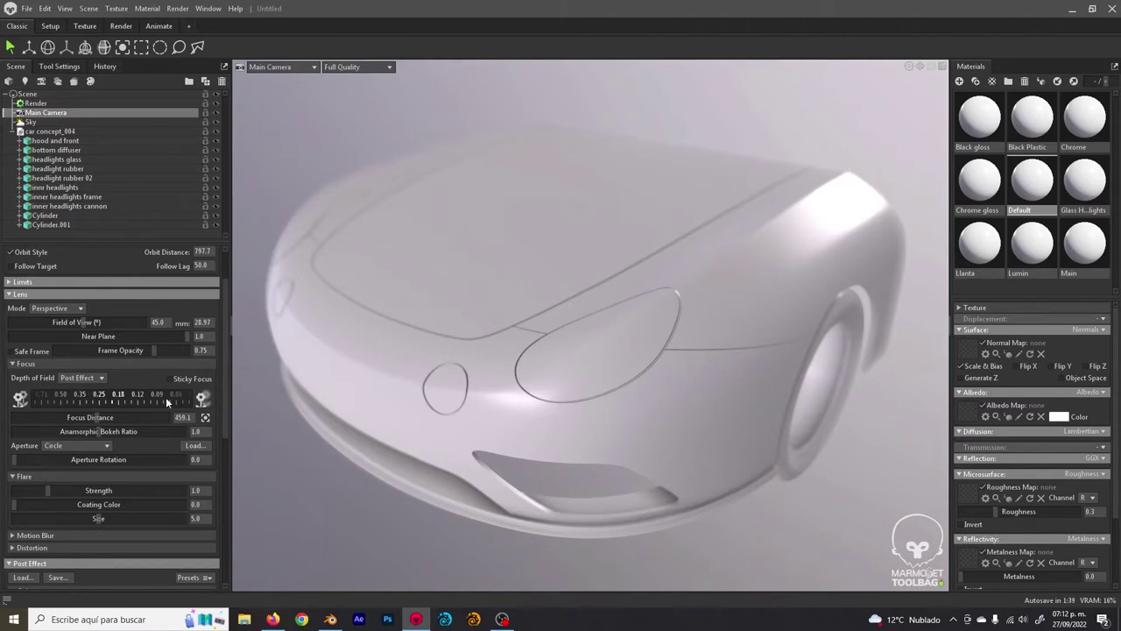
left_click(79, 378)
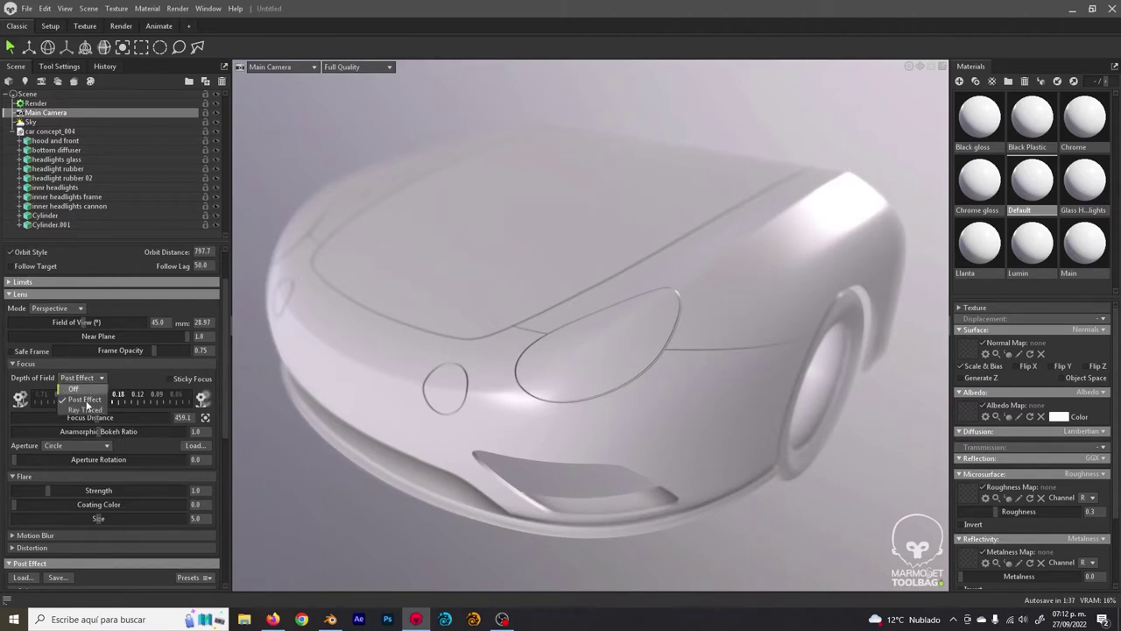
left_click(86, 410)
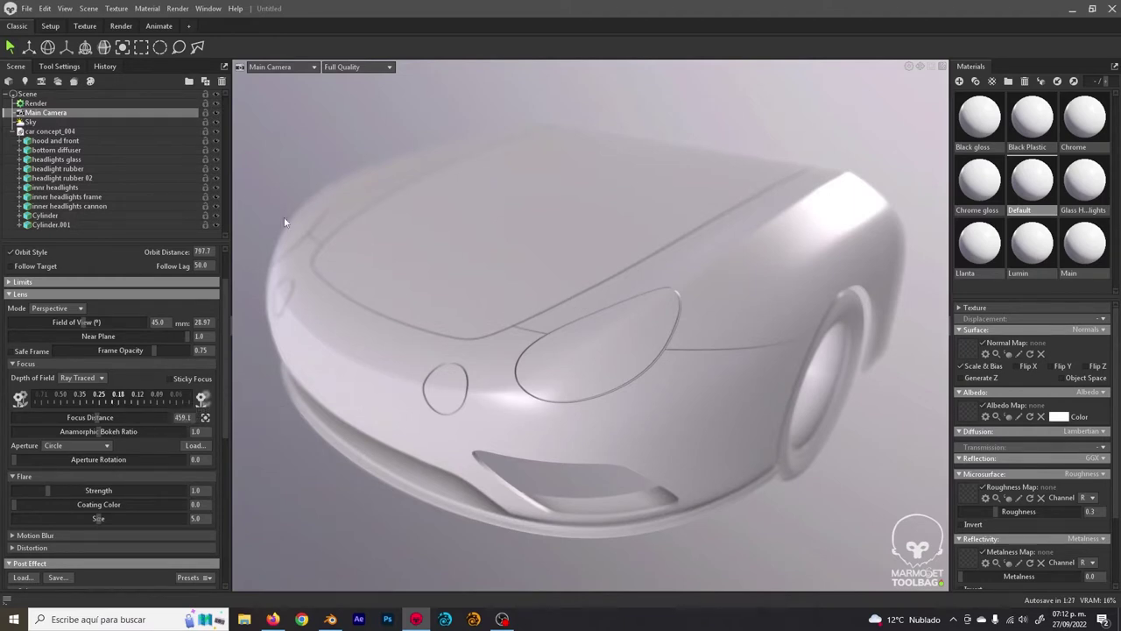
- Turn off the Main Camera's depth of field
left_click(82, 377)
left_click(85, 400)
left_click(97, 378)
left_click(86, 388)
- Lower the Main Camera's exposure to about 0.64 and look over the tone mapping options
scroll(112, 415, "down", 3)
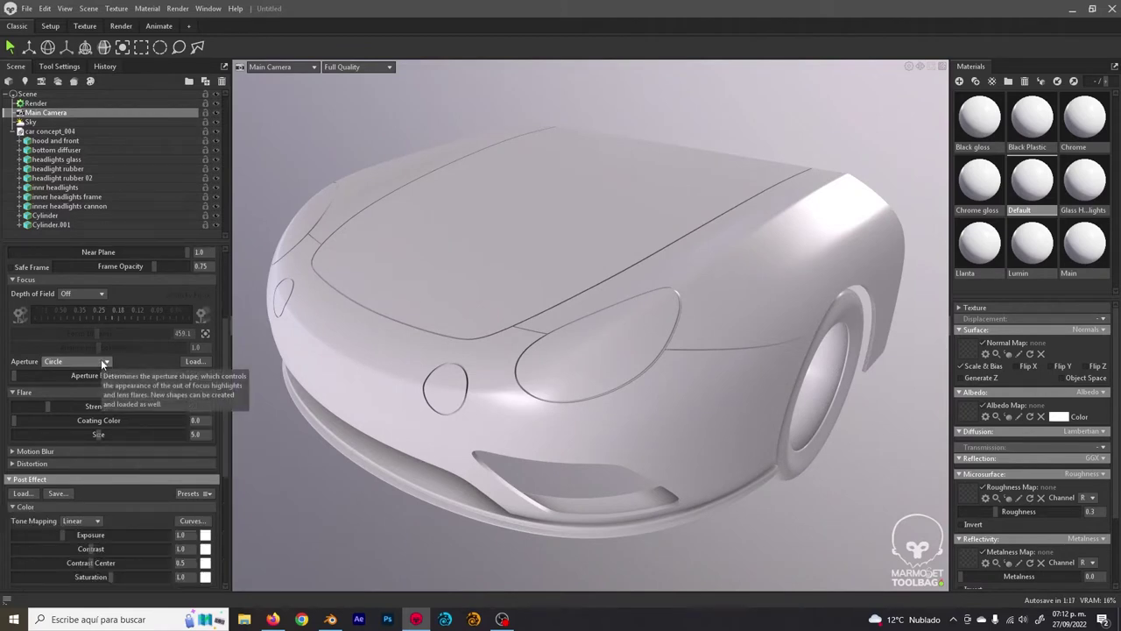
scroll(109, 372, "down", 4)
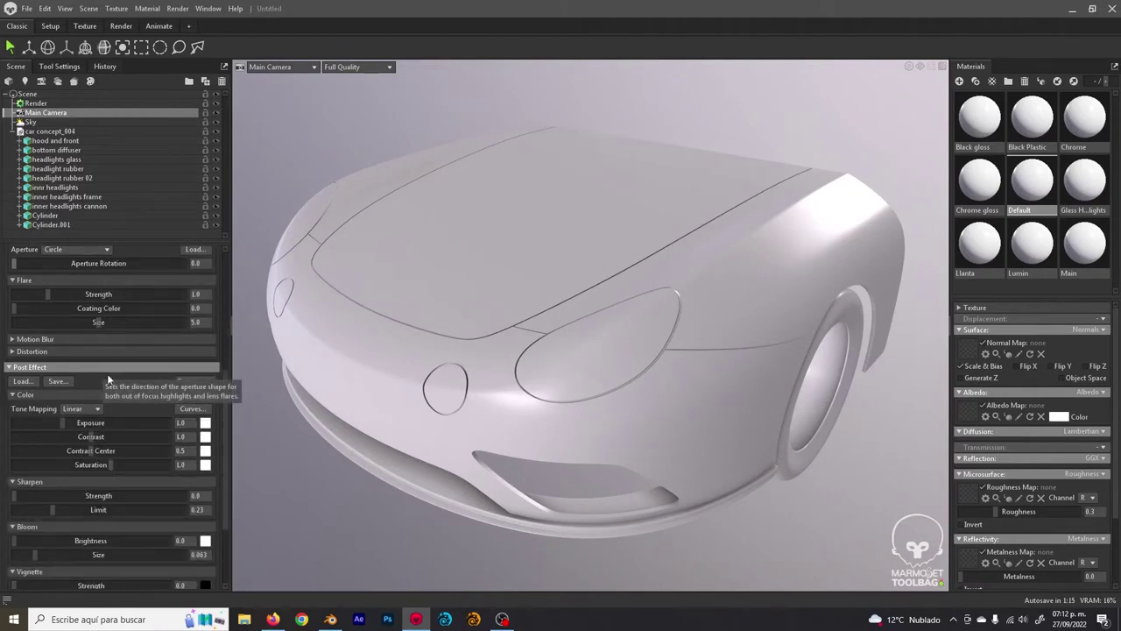
left_click_drag(90, 426, 56, 422)
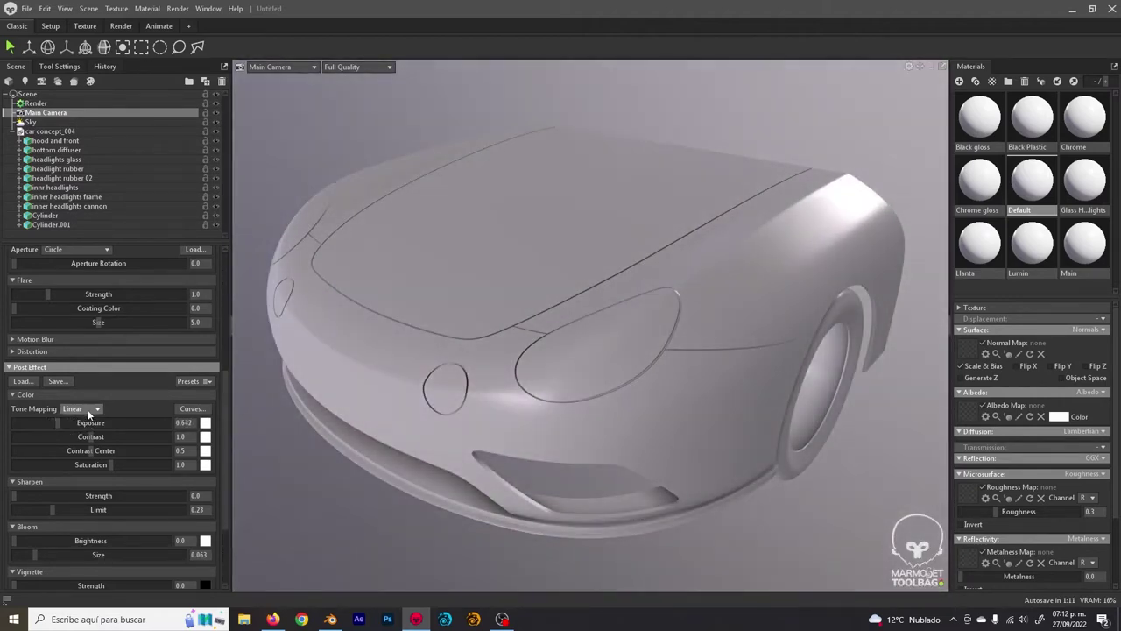
left_click(87, 409)
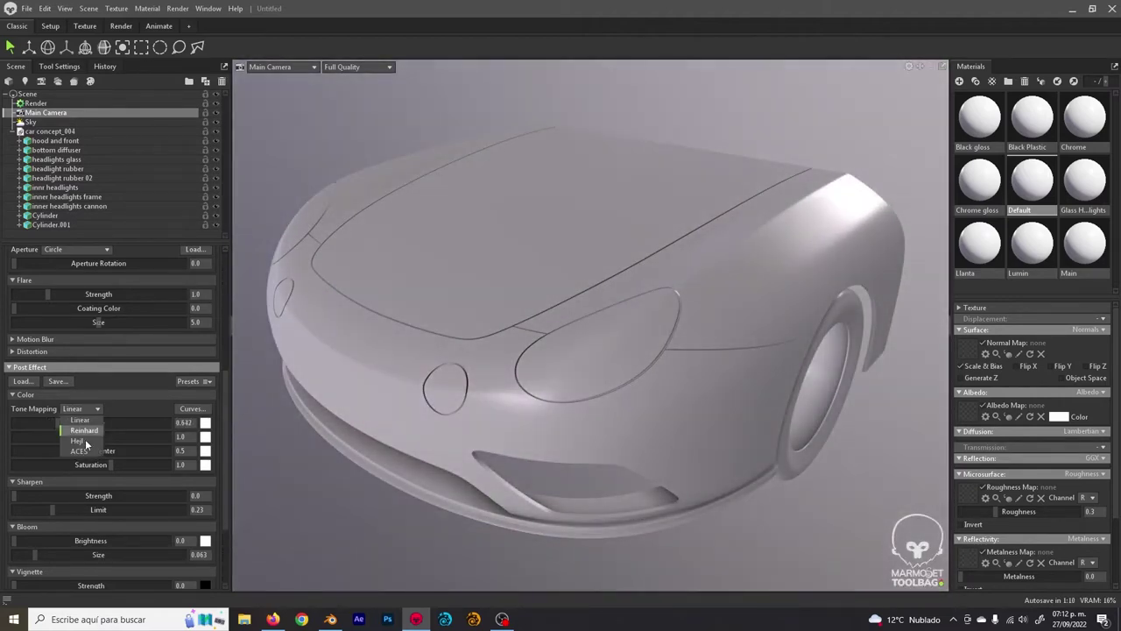
left_click(120, 392)
- Try out the camera's sharpen strength and bloom brightness, returning both to 0
left_click_drag(108, 495, 13, 496)
scroll(87, 481, "down", 1)
left_click_drag(88, 484, 14, 484)
scroll(98, 471, "down", 1)
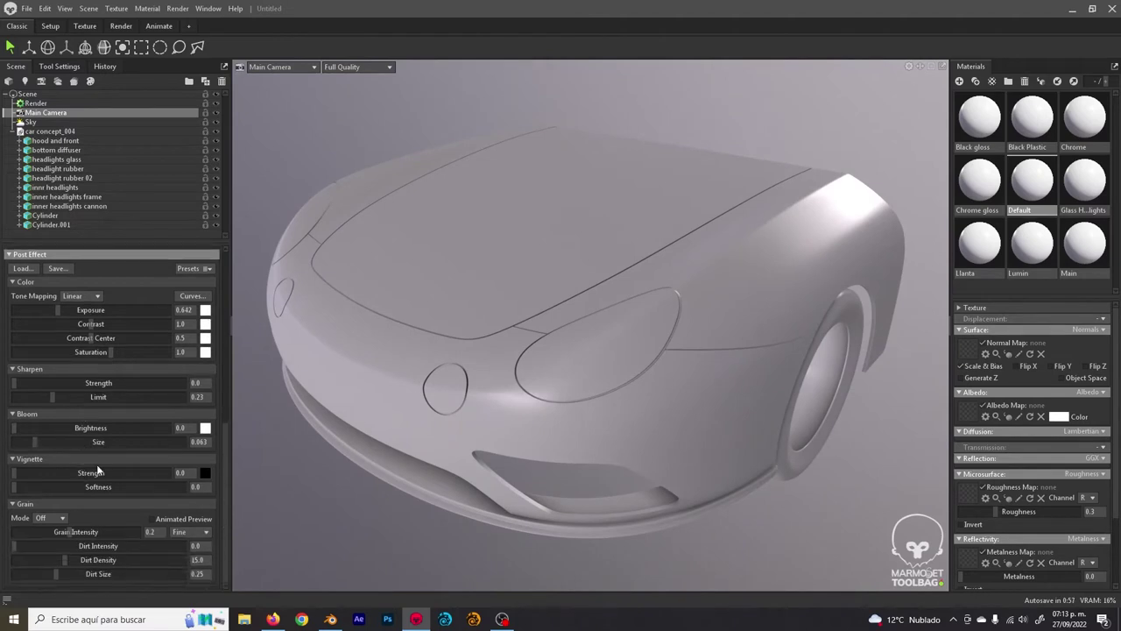
- Open the skies library for the Sky light, enlarge the library window and move it clear of the car
left_click(70, 123)
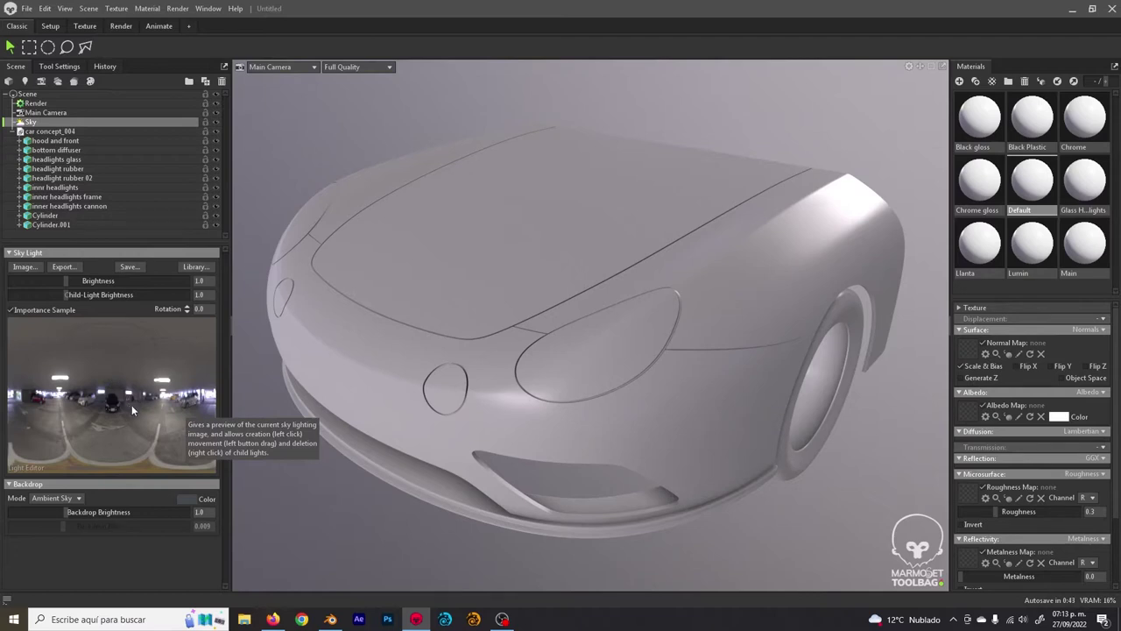
left_click_drag(229, 357, 227, 359)
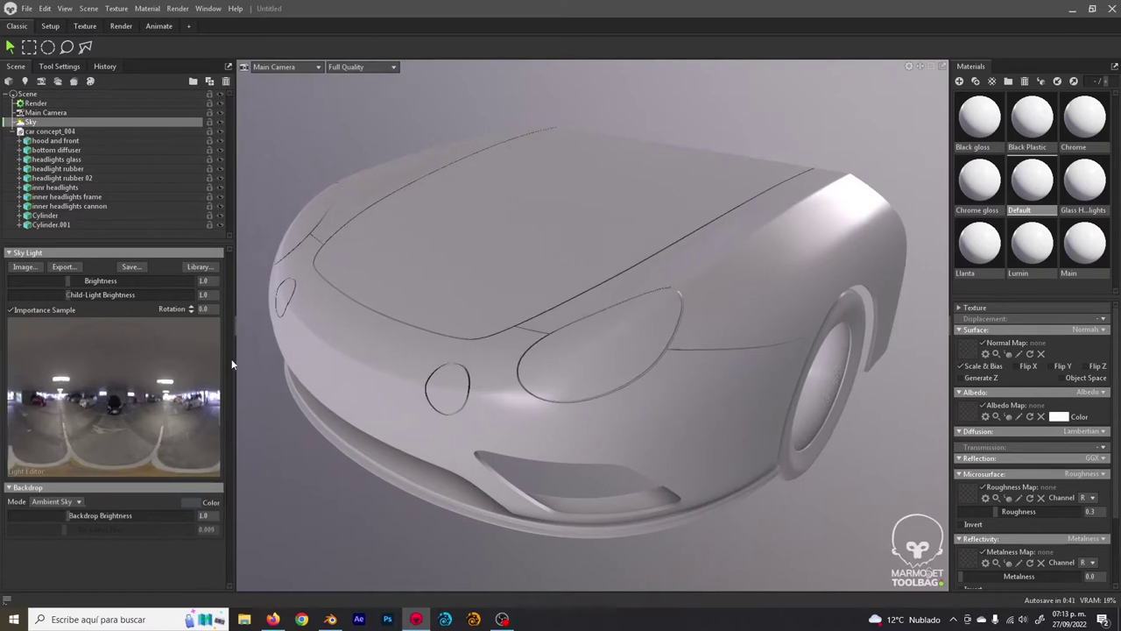
left_click(194, 266)
left_click_drag(427, 271, 323, 261)
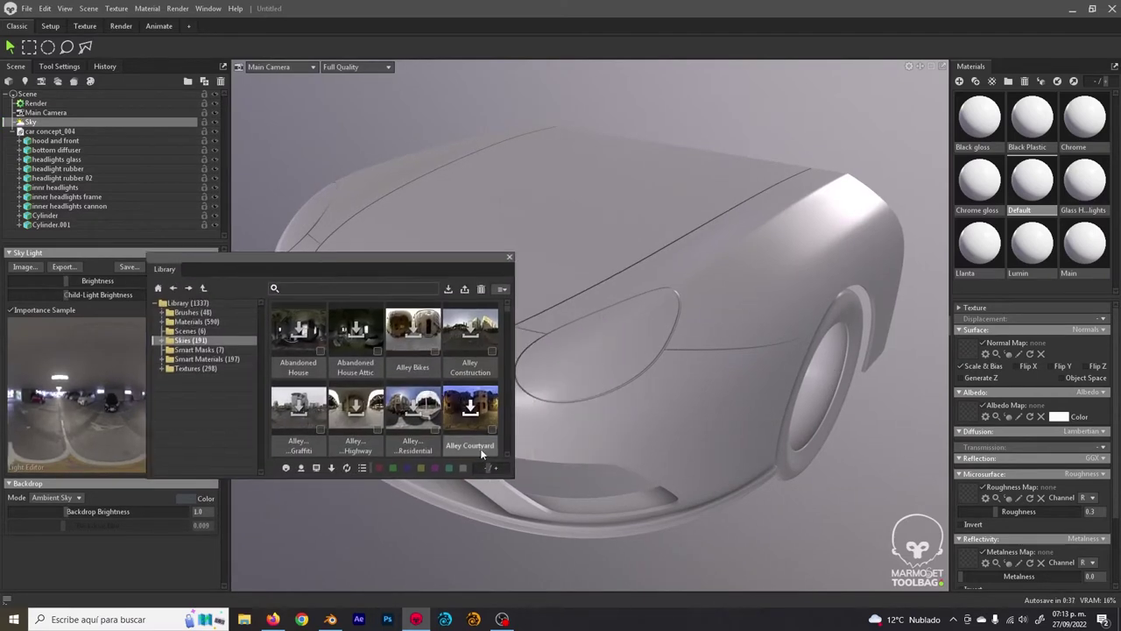
left_click_drag(523, 492, 639, 561)
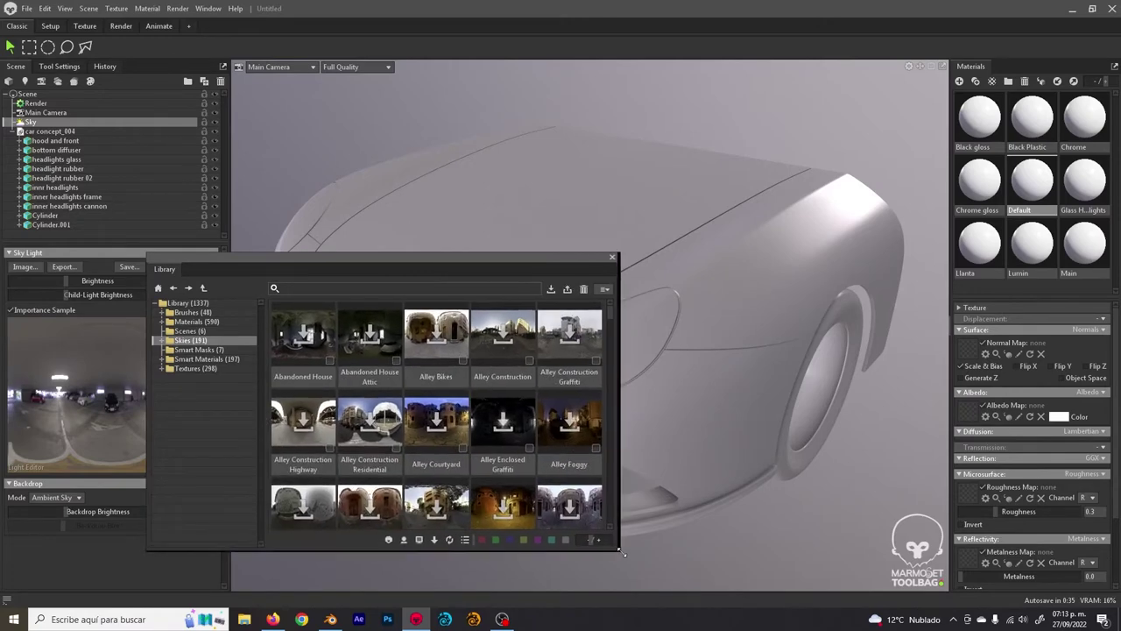
left_click_drag(420, 256, 310, 245)
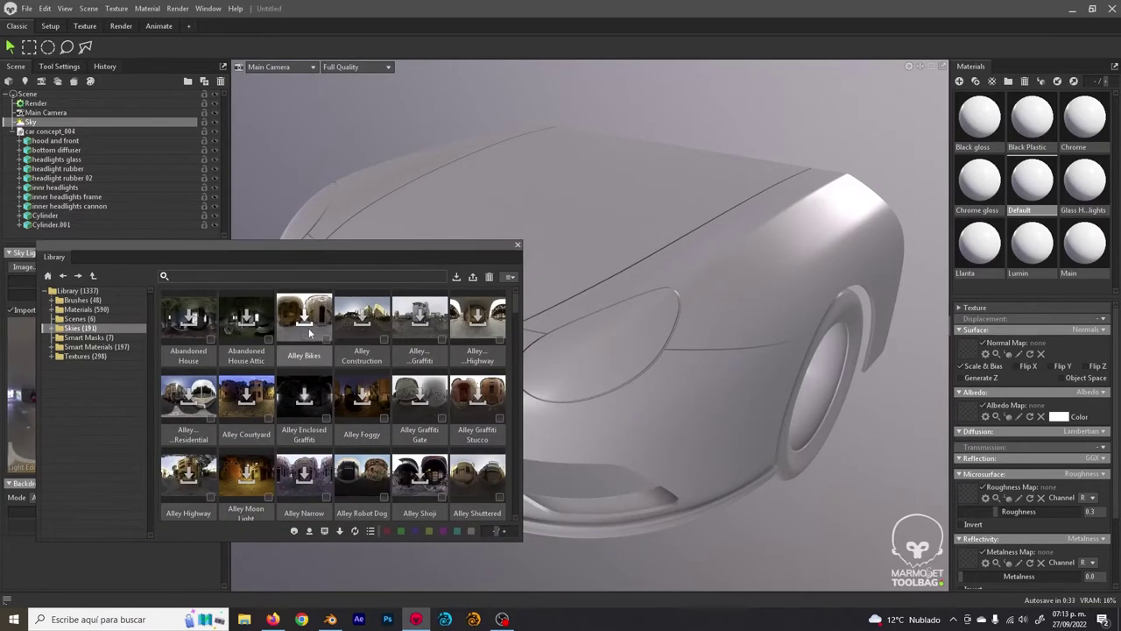
- Download the Alley Construction sky, apply it to the scene and close the library
left_click(369, 324)
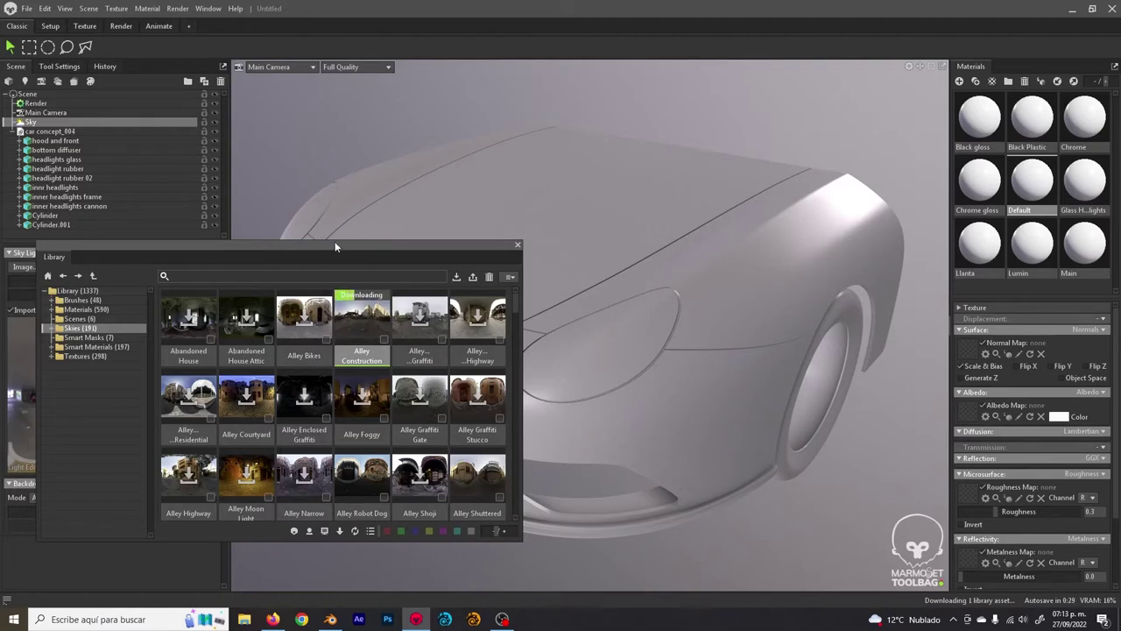
left_click_drag(334, 240, 327, 214)
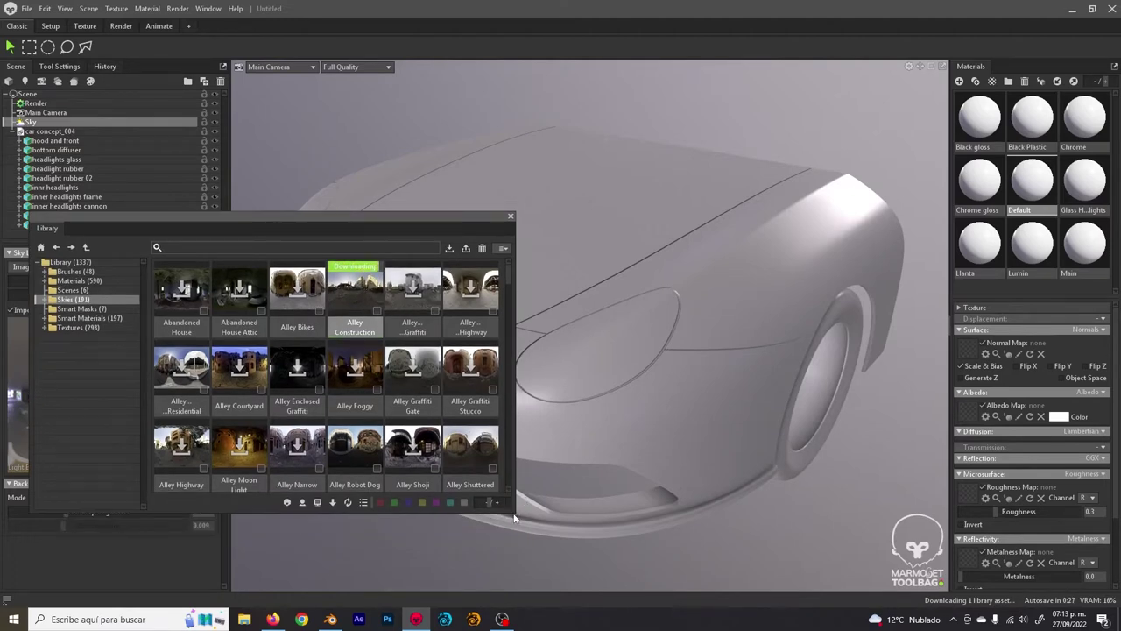
left_click(366, 285)
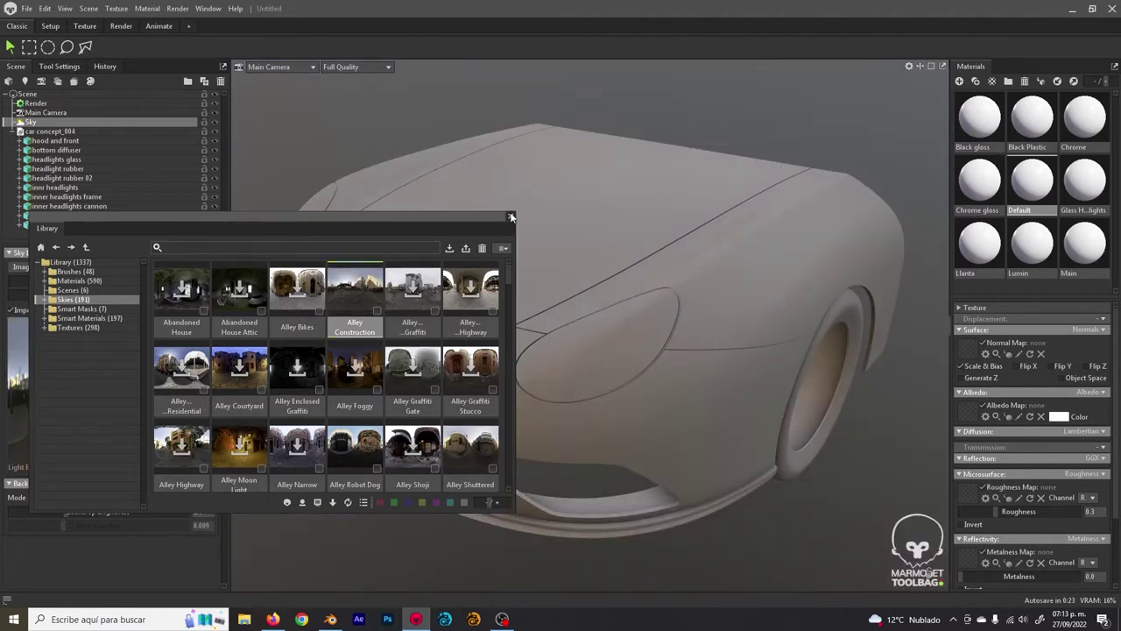
left_click(510, 216)
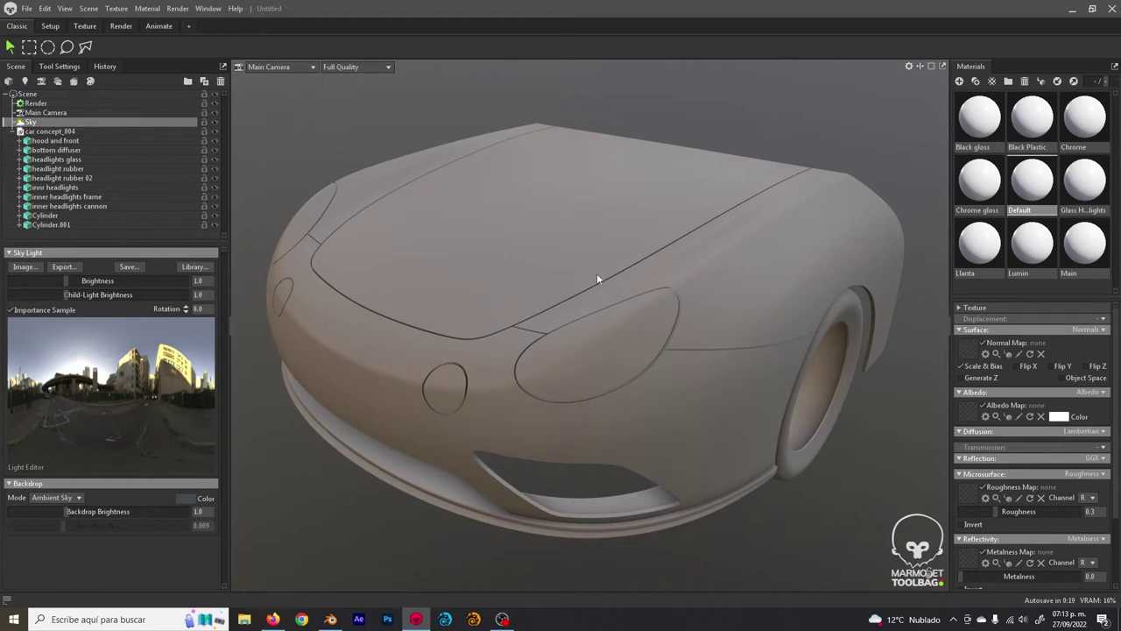
- Try rotating the sky, reset its rotation to 0, and add a child light near the horizon of the sky image
left_click_drag(670, 289, 171, 294, "shift")
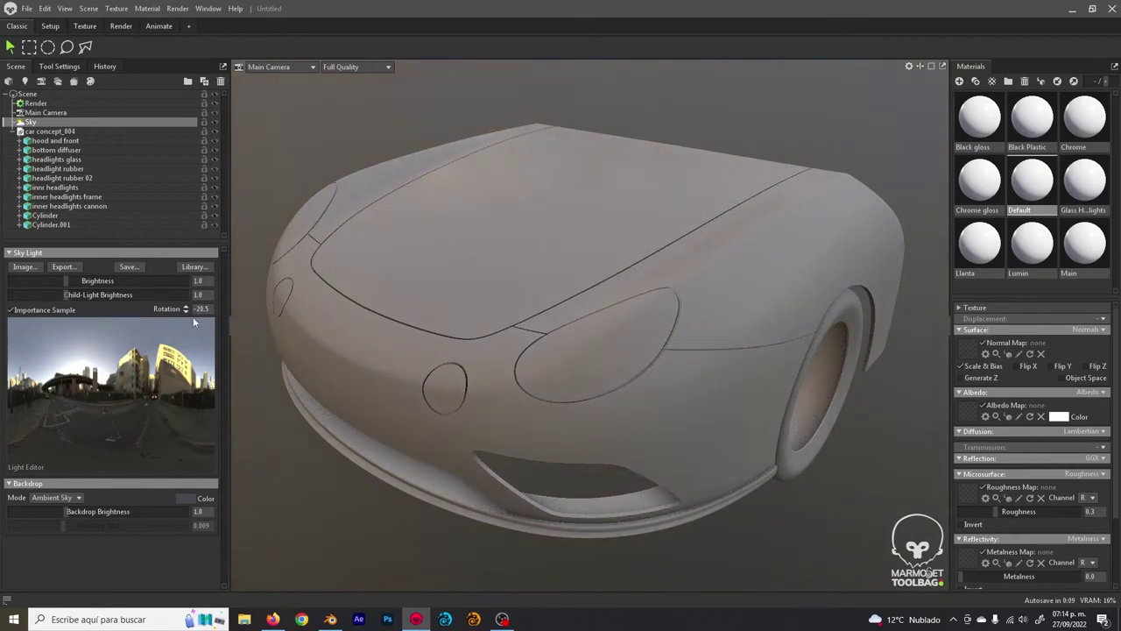
double_click(164, 307)
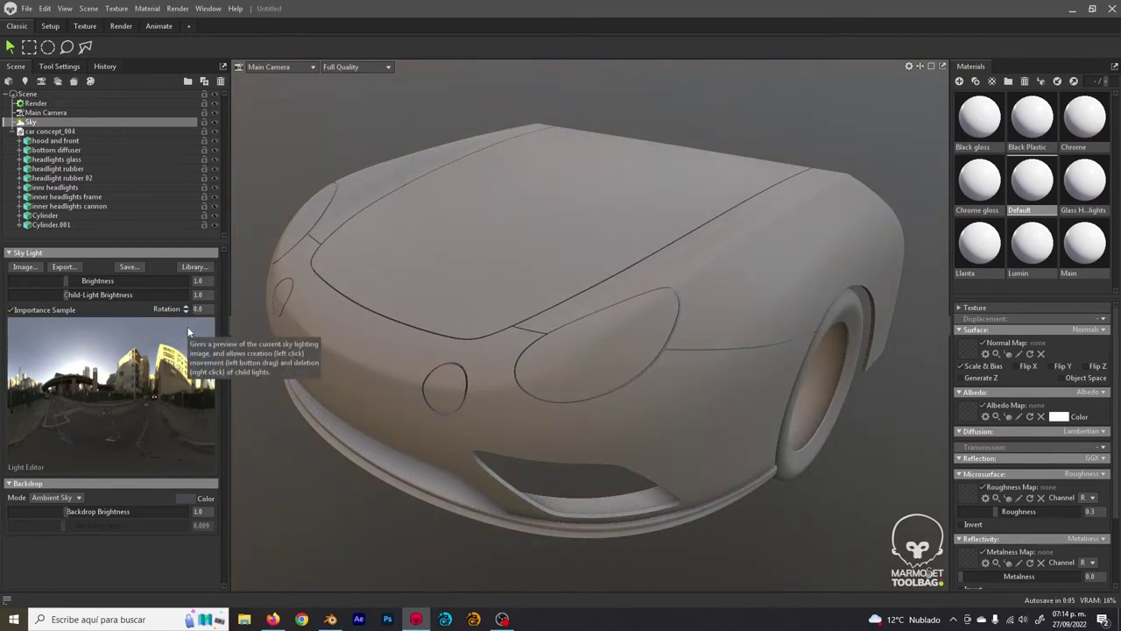
left_click(79, 374)
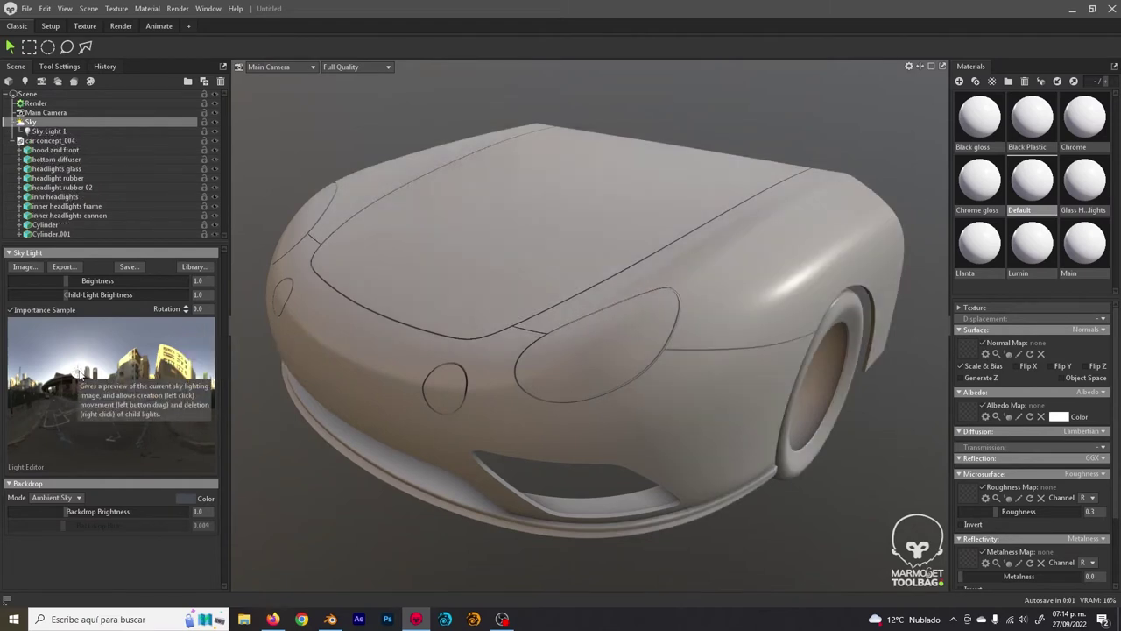
- Set the sky rotation to about 5.4 and add a second child light in the sky above the yellow building
mouse_move(185, 313)
left_mouse_down()
mouse_move(185, 358)
mouse_move(185, 298)
left_mouse_up()
left_click_drag(538, 319, 614, 291)
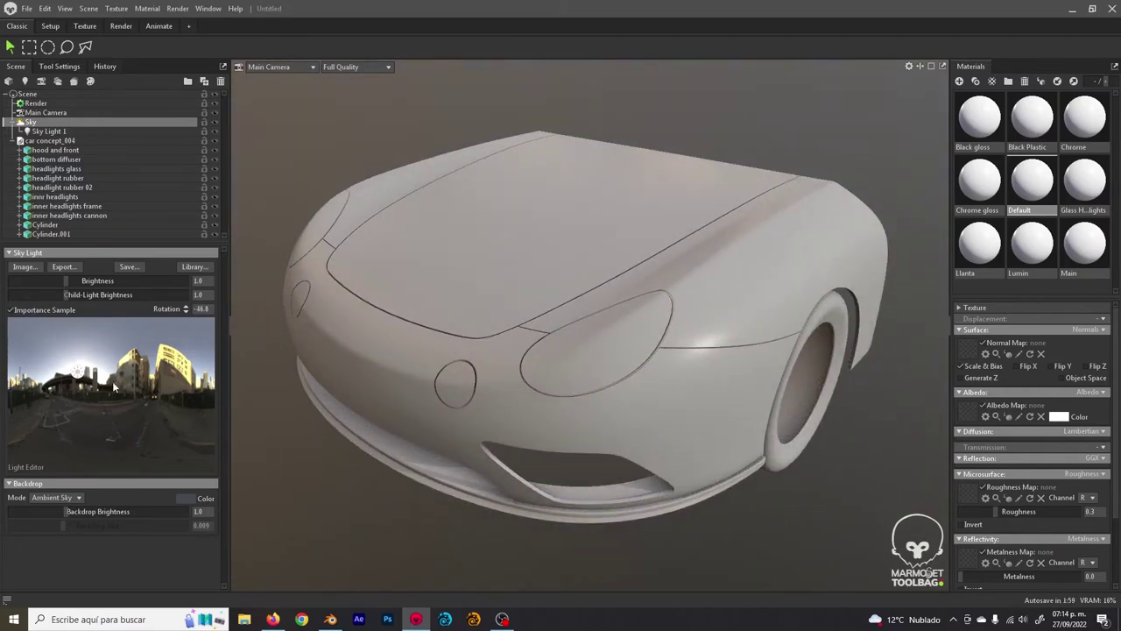
left_click_drag(186, 311, 186, 247)
left_click(187, 331)
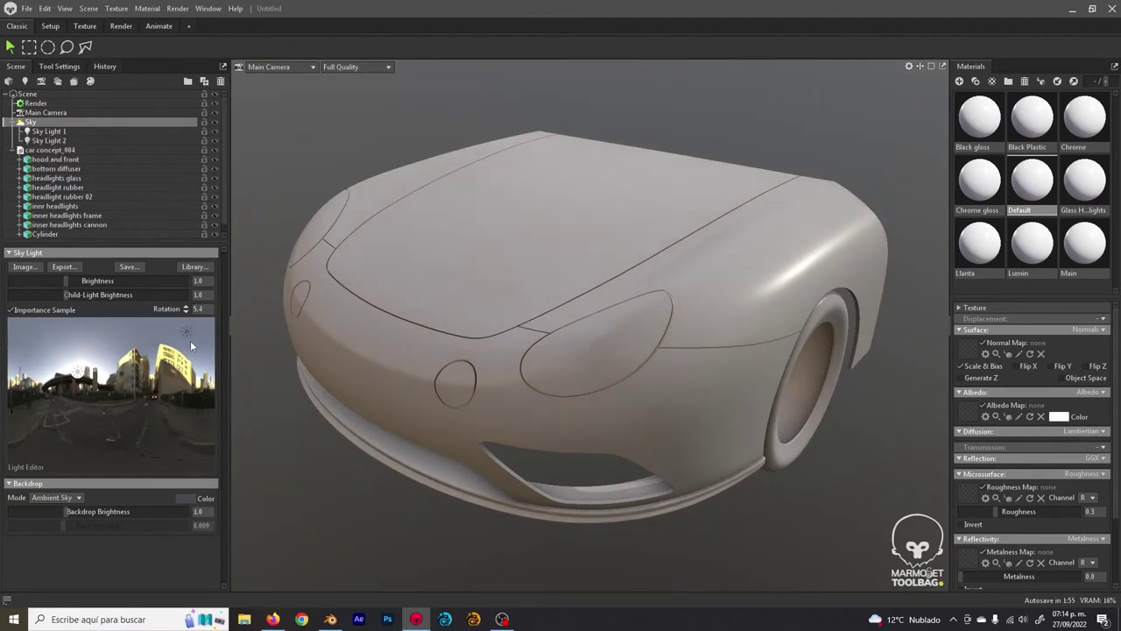
- Raise Sky Light 2's brightness to about 6.68 and set its color to the pale blue b4d0ea
left_click(92, 141)
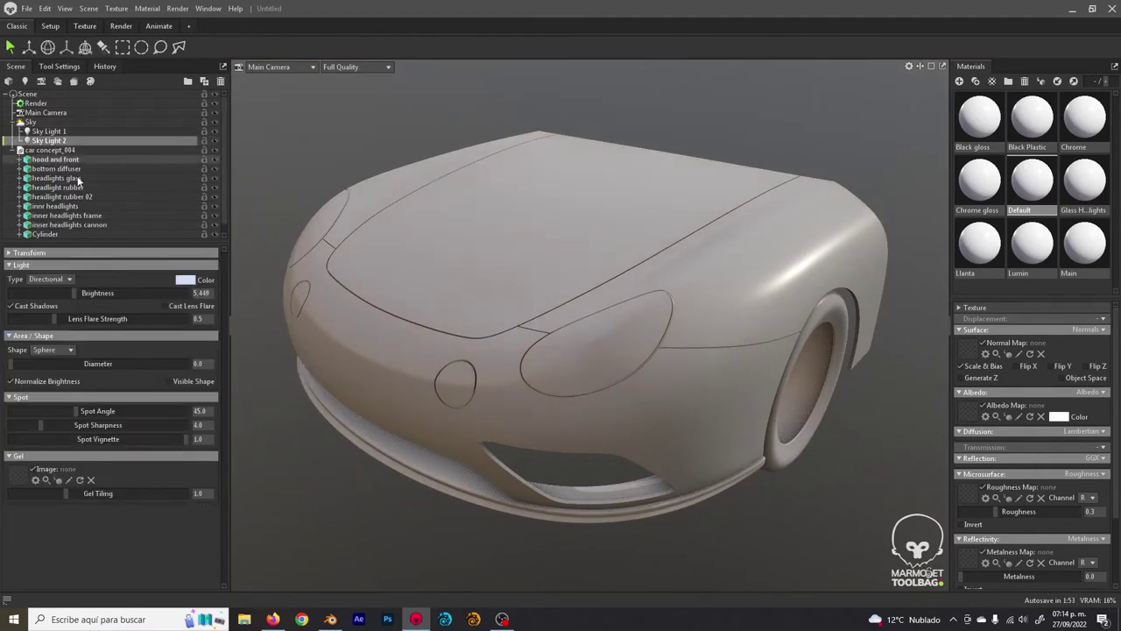
mouse_move(73, 293)
left_mouse_down()
mouse_move(114, 293)
mouse_move(77, 293)
mouse_move(88, 293)
left_mouse_up()
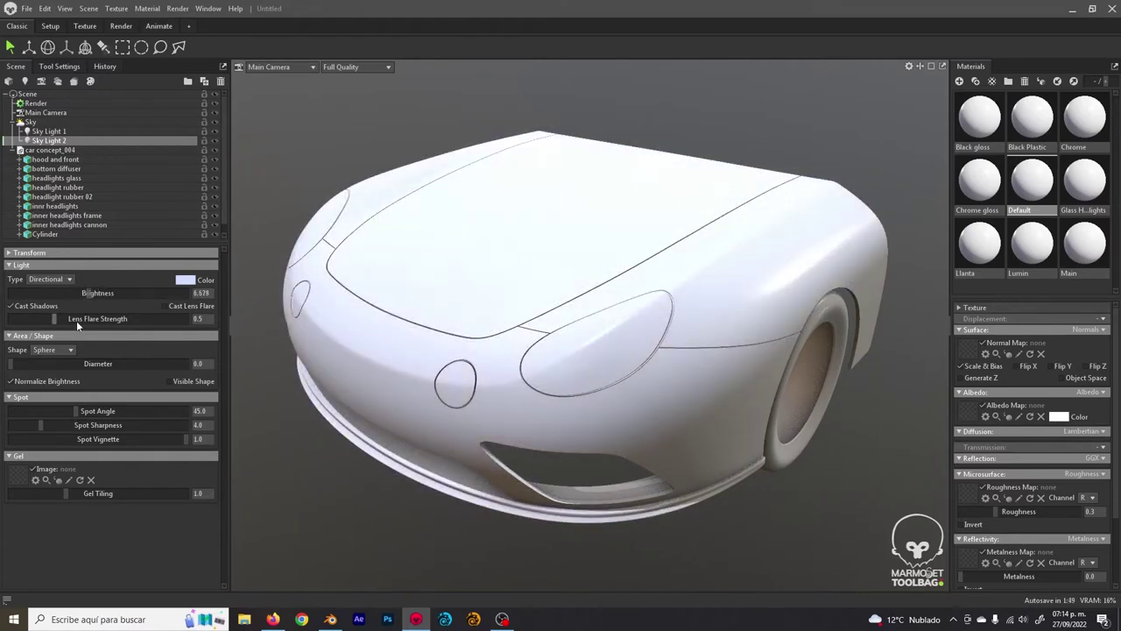
left_click(185, 279)
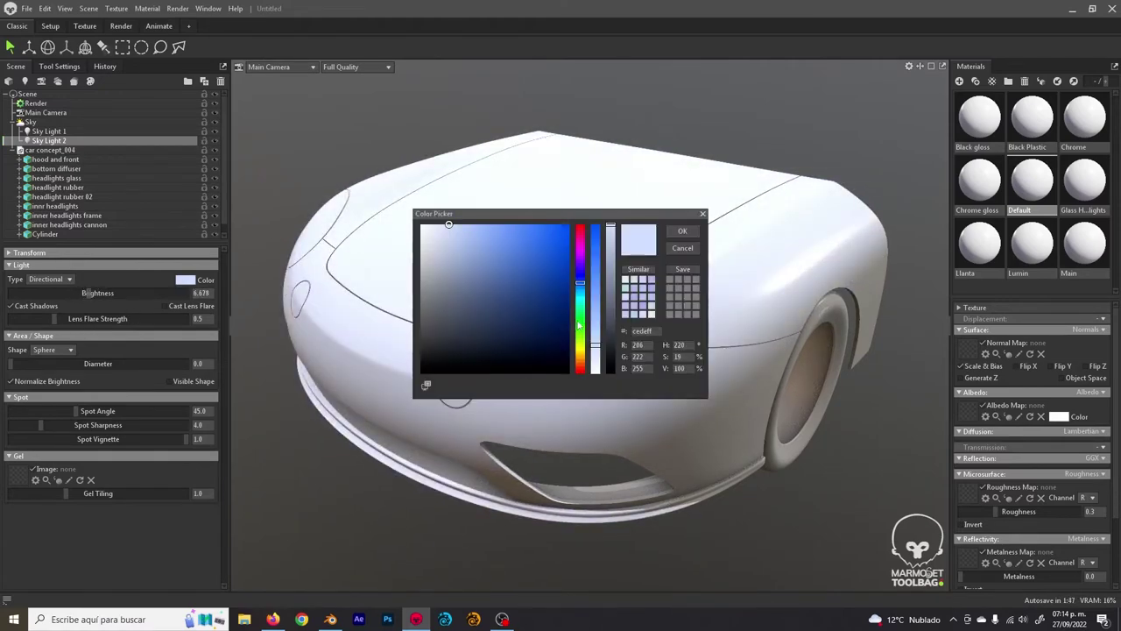
left_click(581, 350)
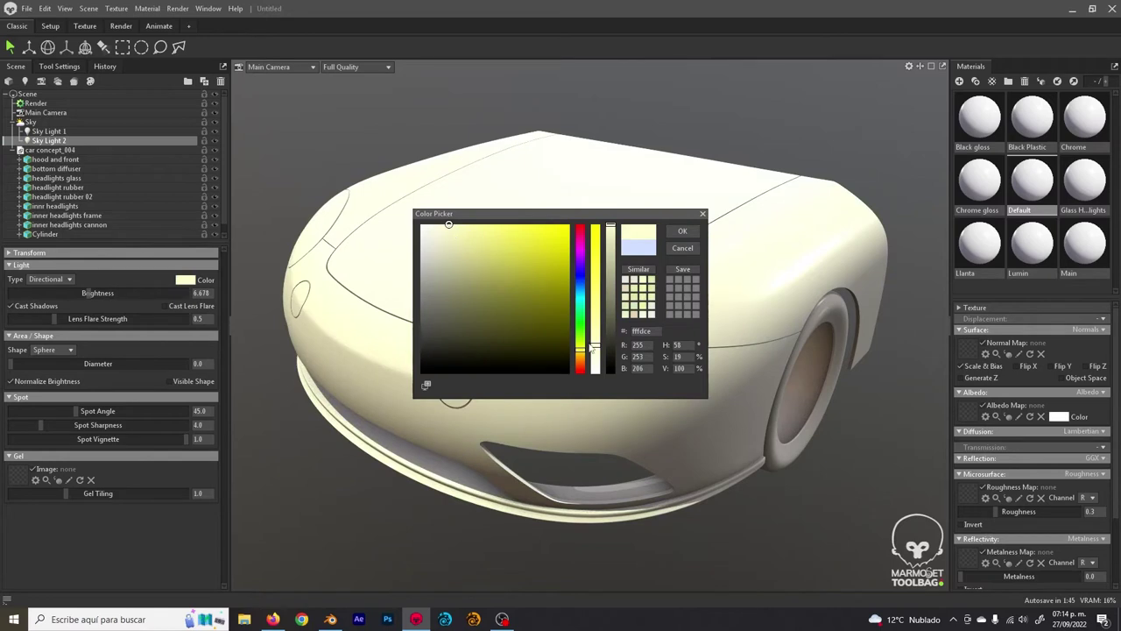
left_click(580, 292)
left_click_drag(533, 219, 355, 262)
left_click(403, 334)
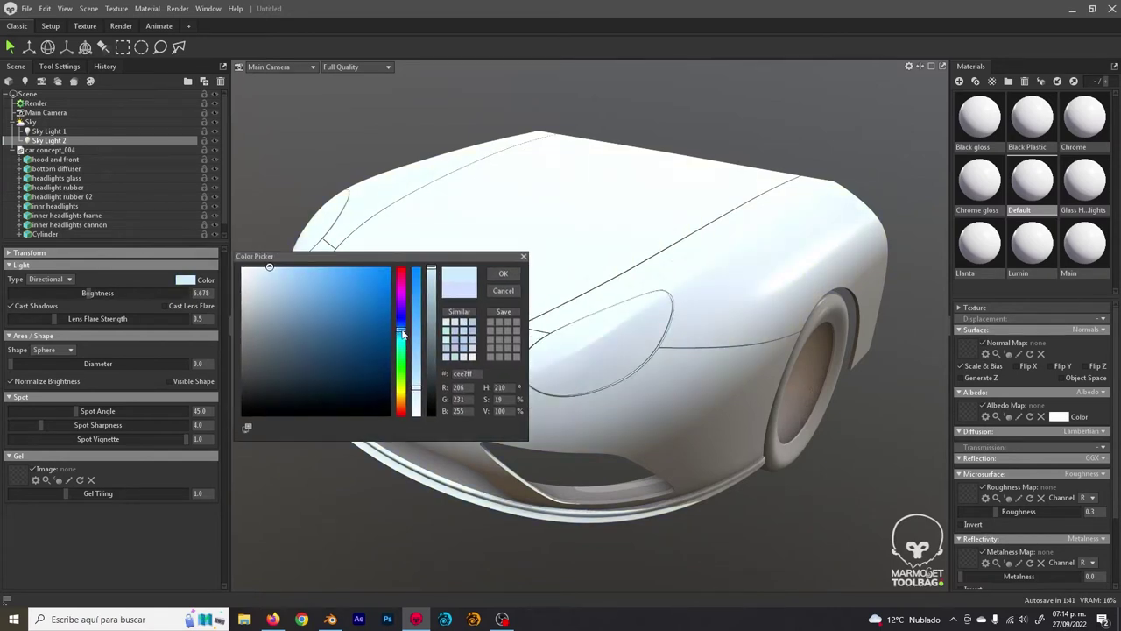
left_click(275, 279)
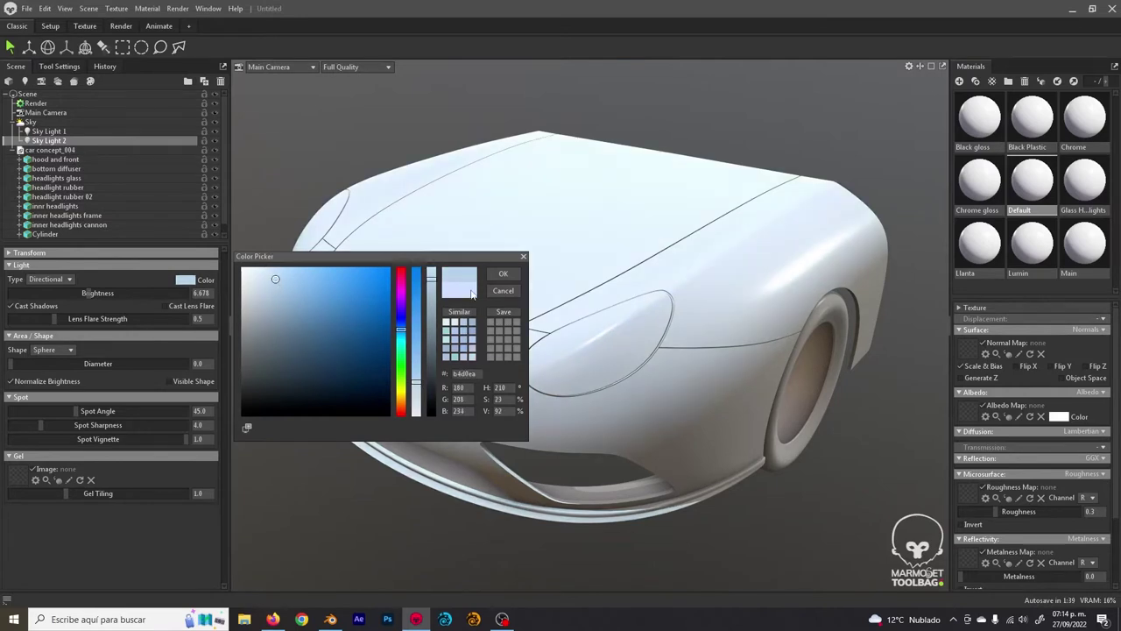
left_click(503, 273)
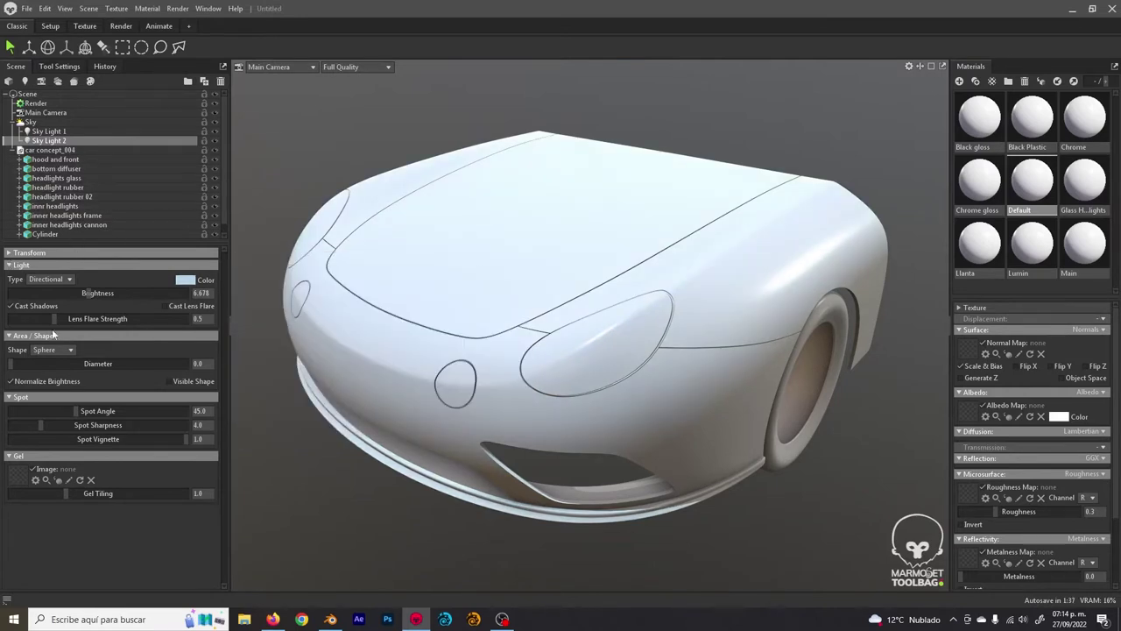
- Set Sky Light 2's diameter to about 32.5 and review the settings of Sky Light 1 and the Sky
left_click(81, 363)
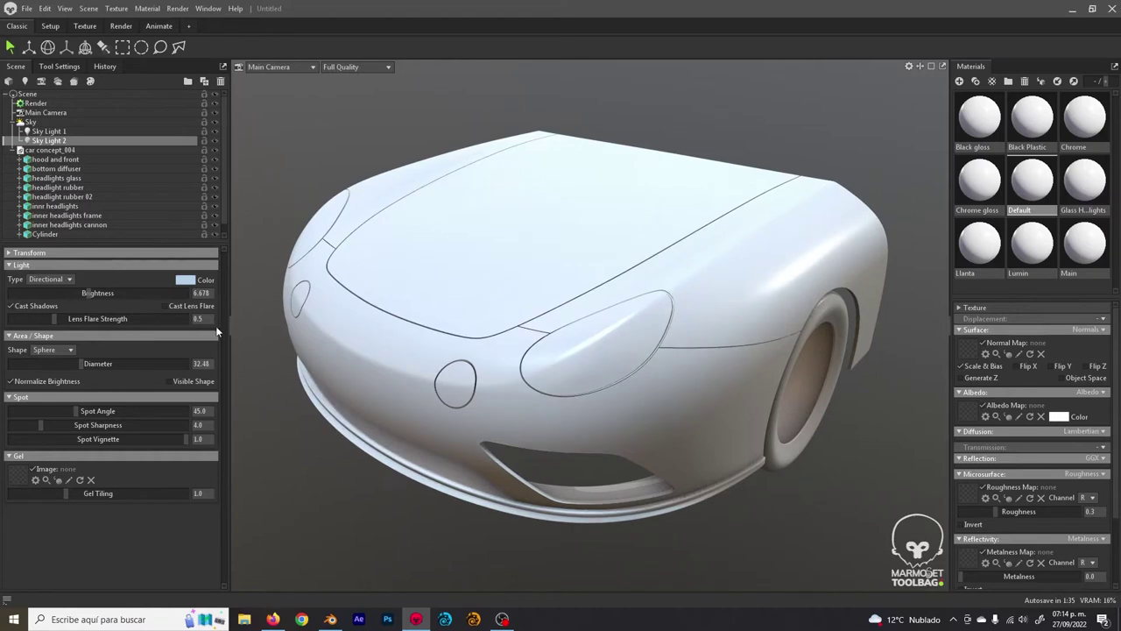
left_click(50, 121)
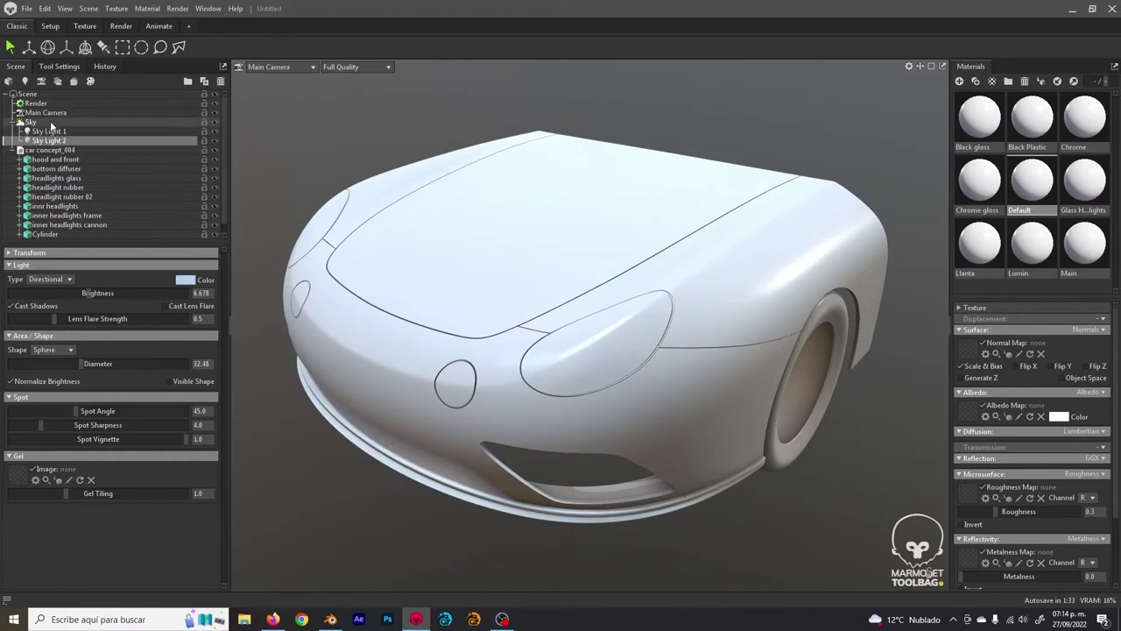
left_click(50, 131)
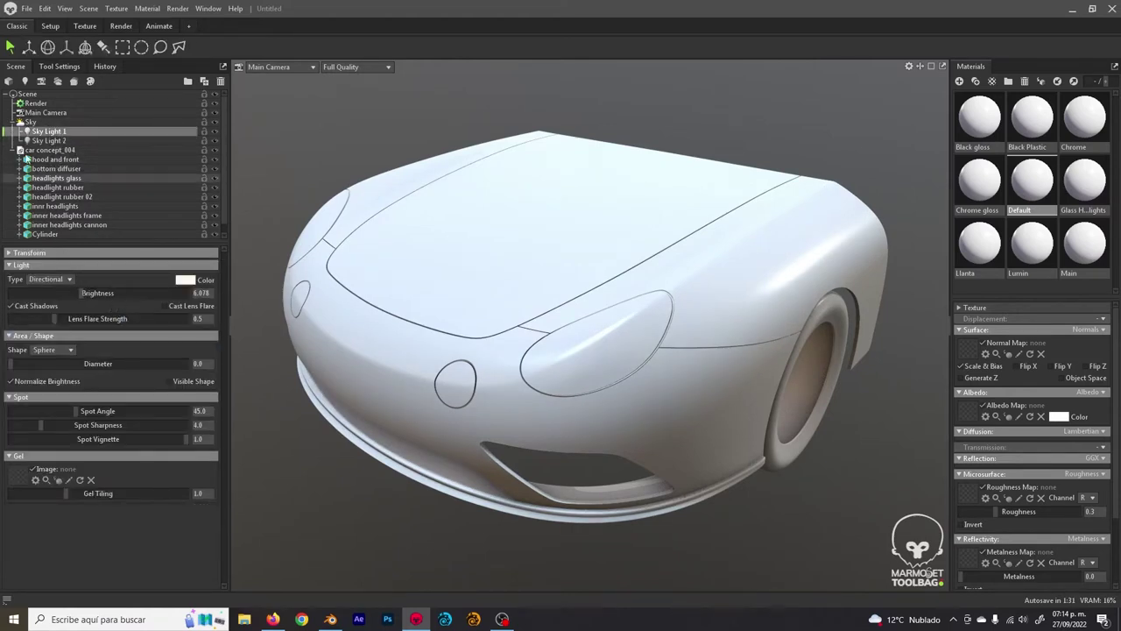
left_click(32, 123)
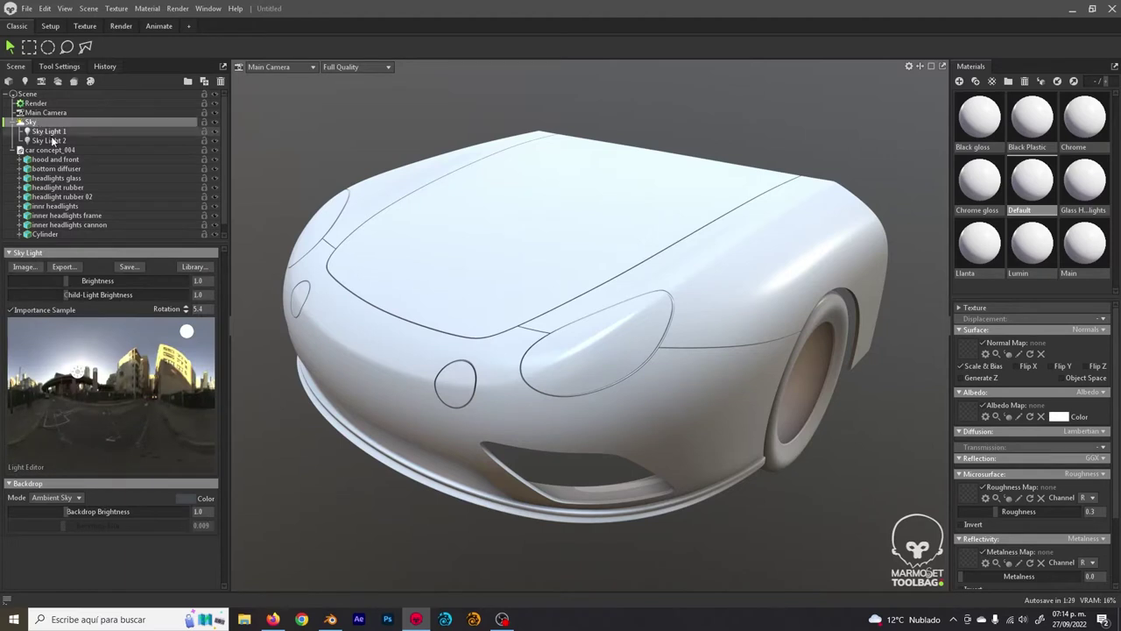
- Change Sky Light 1's color to a slightly darker warm off-white
left_click(50, 131)
left_click(189, 281)
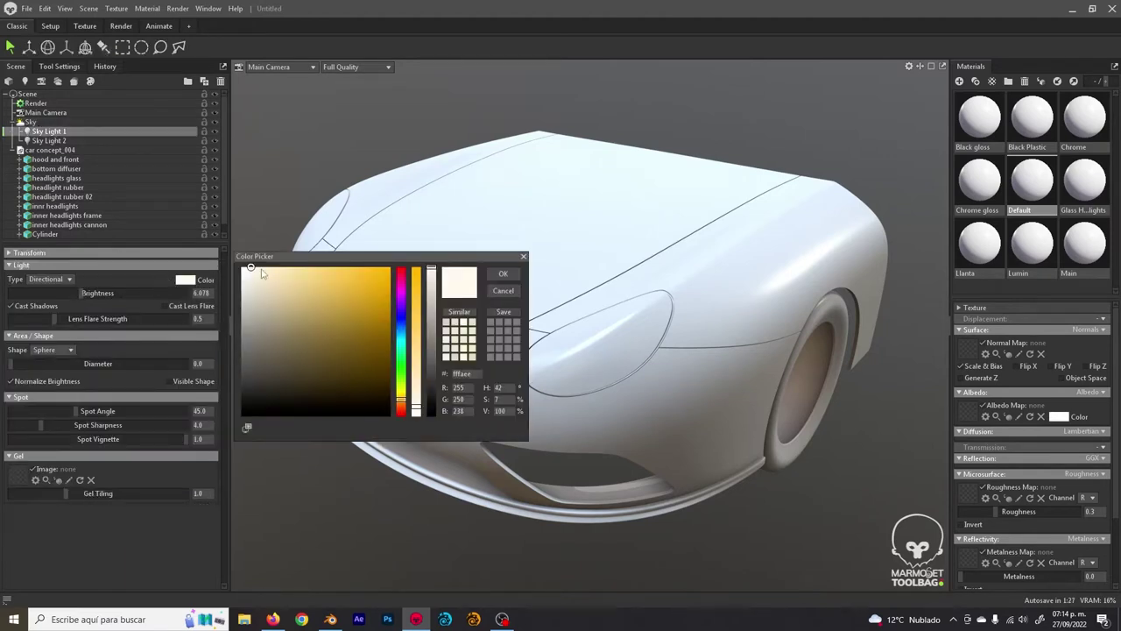
left_click(256, 270)
left_click(499, 275)
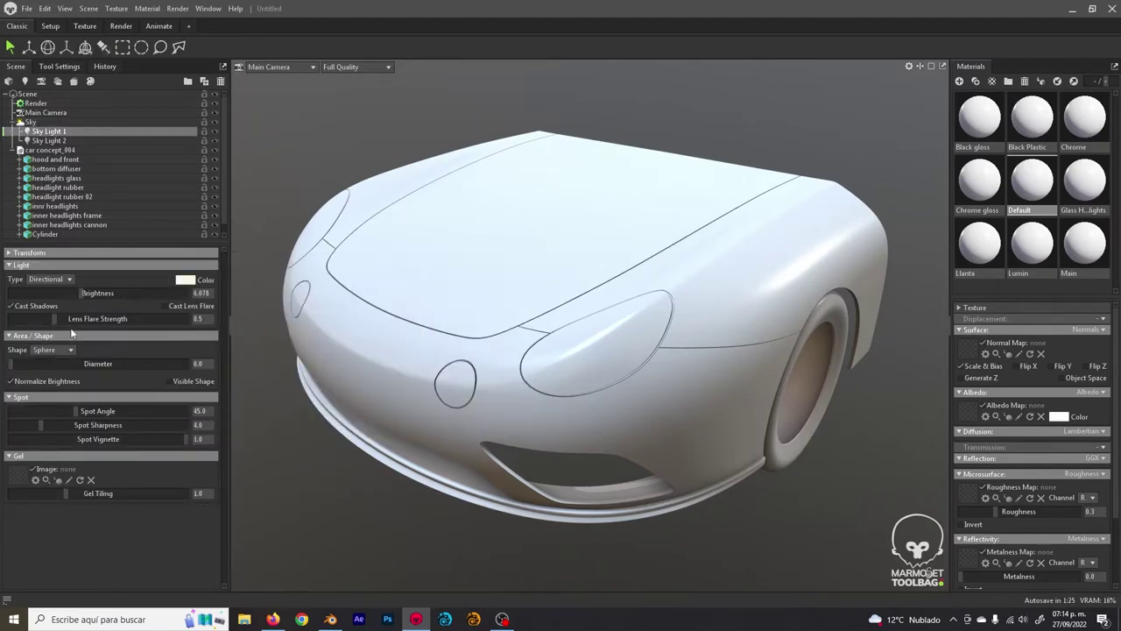
- Review the Sky settings and the car concept_004 object's file reference and import options
left_click(30, 122)
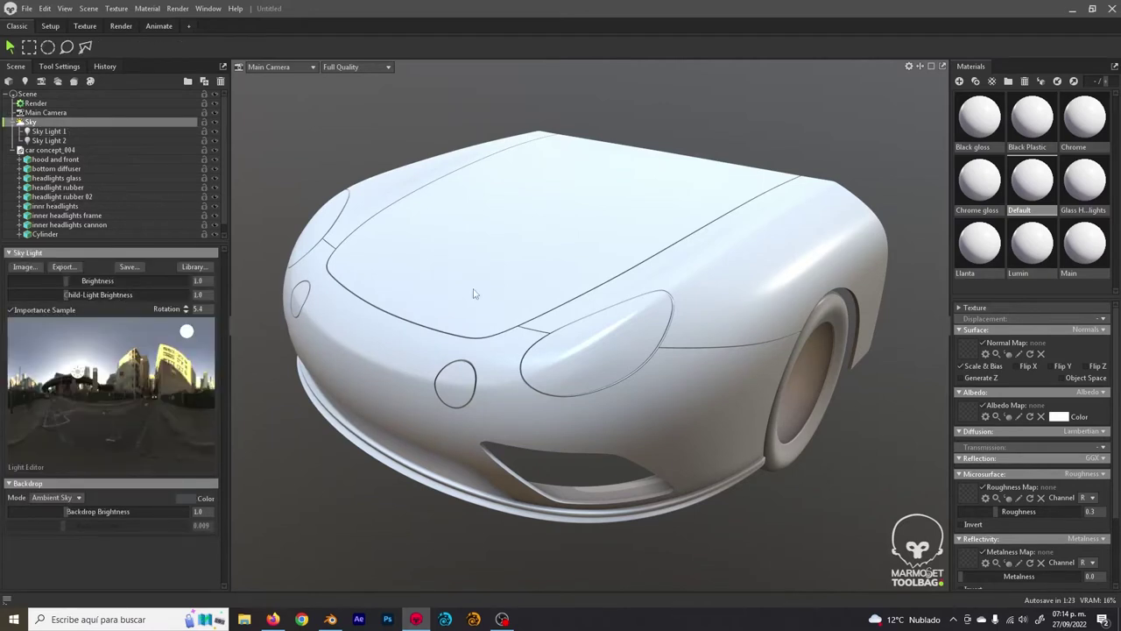
left_click(67, 150)
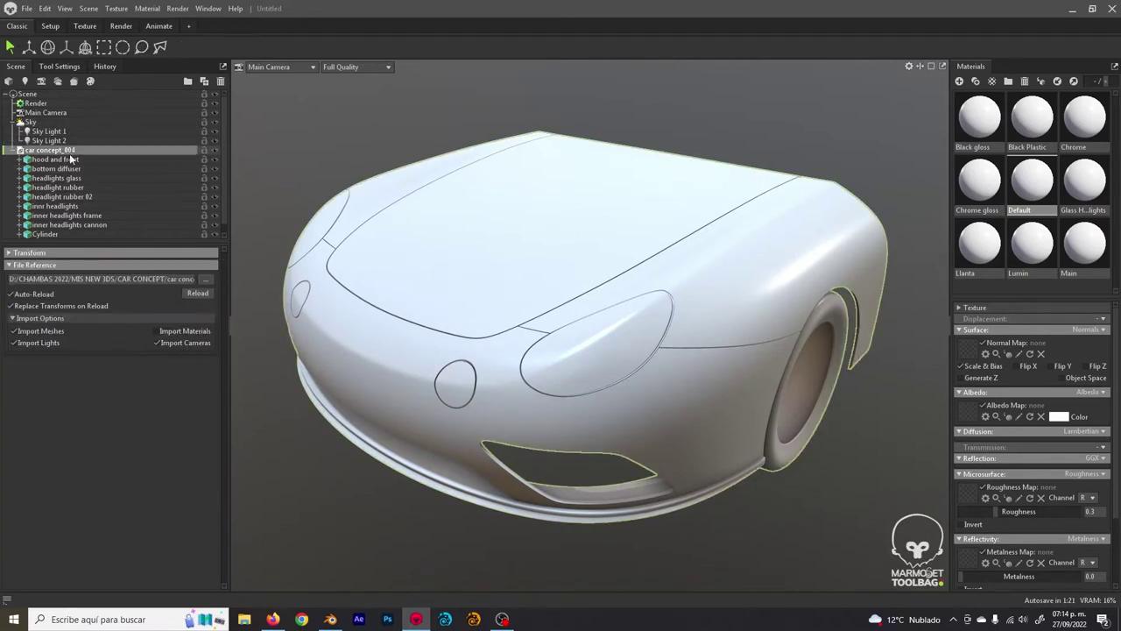
scroll(74, 171, "down", 1)
scroll(76, 177, "up", 1)
left_click_drag(578, 288, 587, 283)
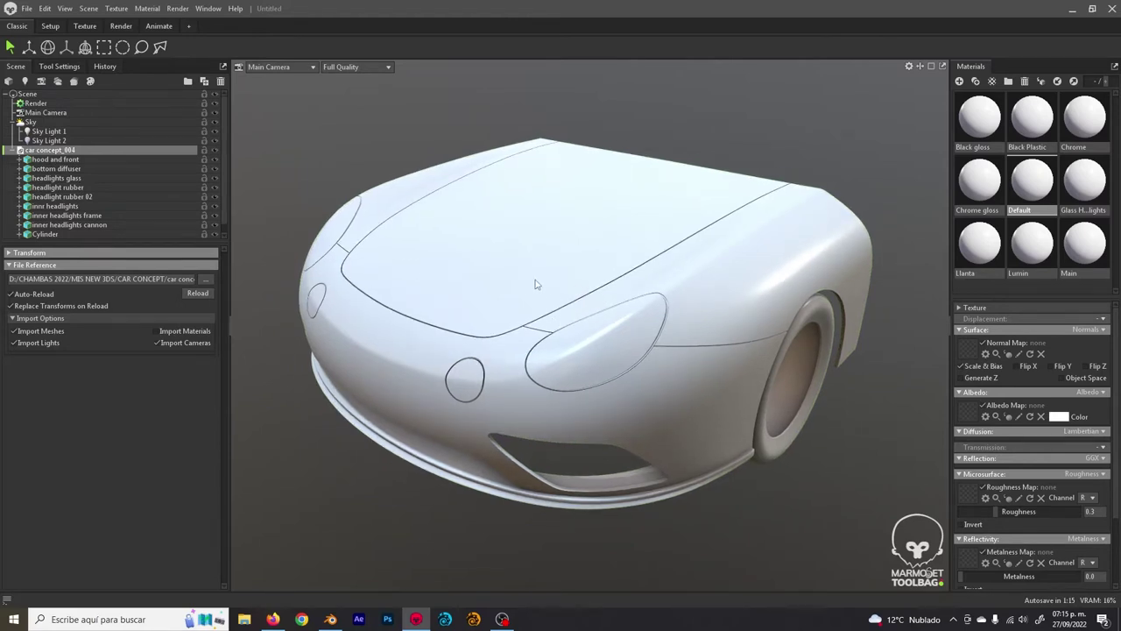
- Add a shadow catcher to the scene beneath the car model
scroll(547, 286, "down", 2)
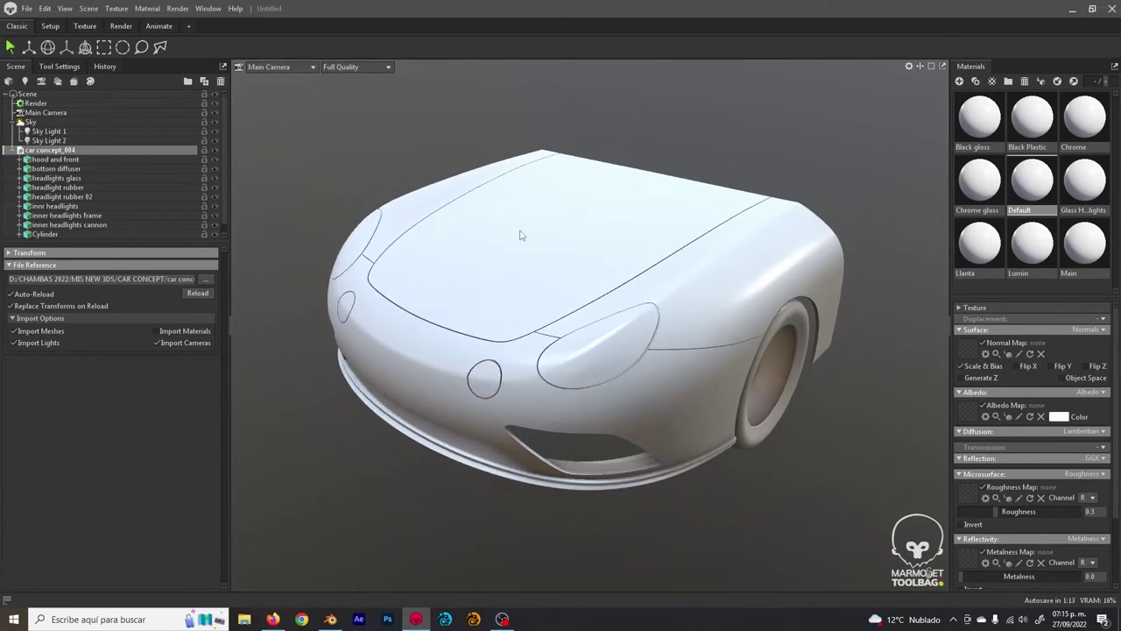
left_click(88, 9)
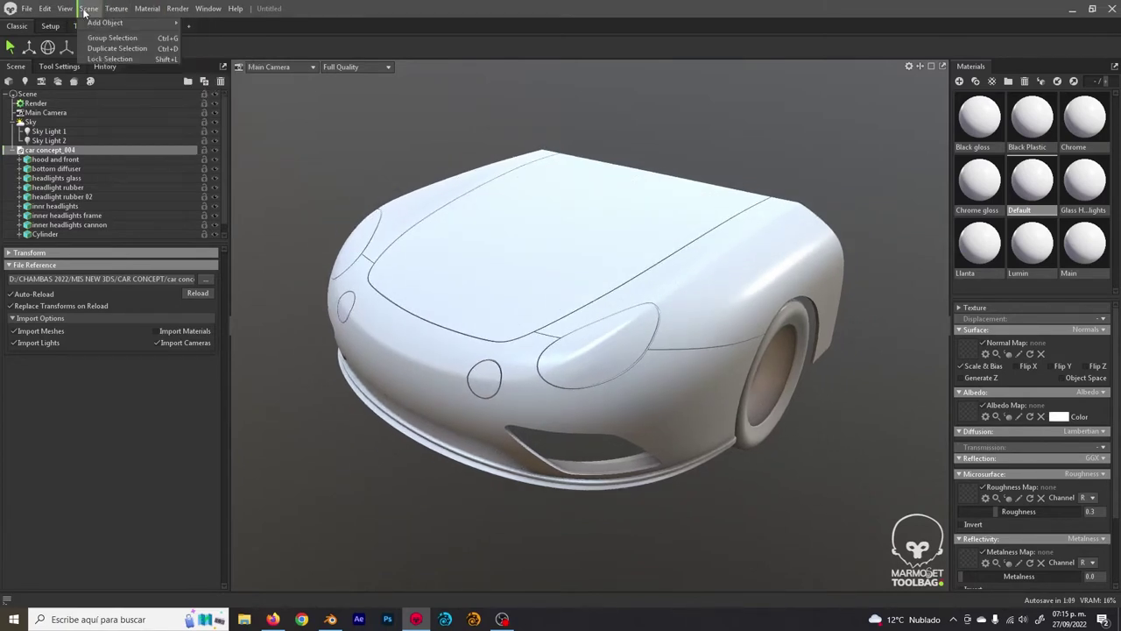
mouse_move(98, 25)
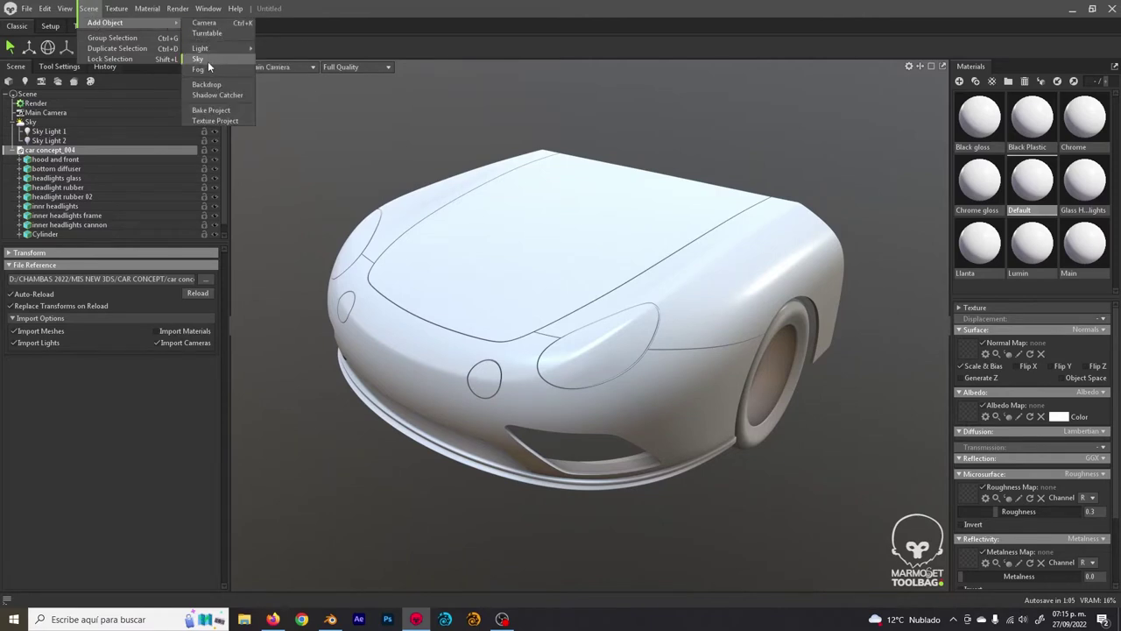
left_click(217, 95)
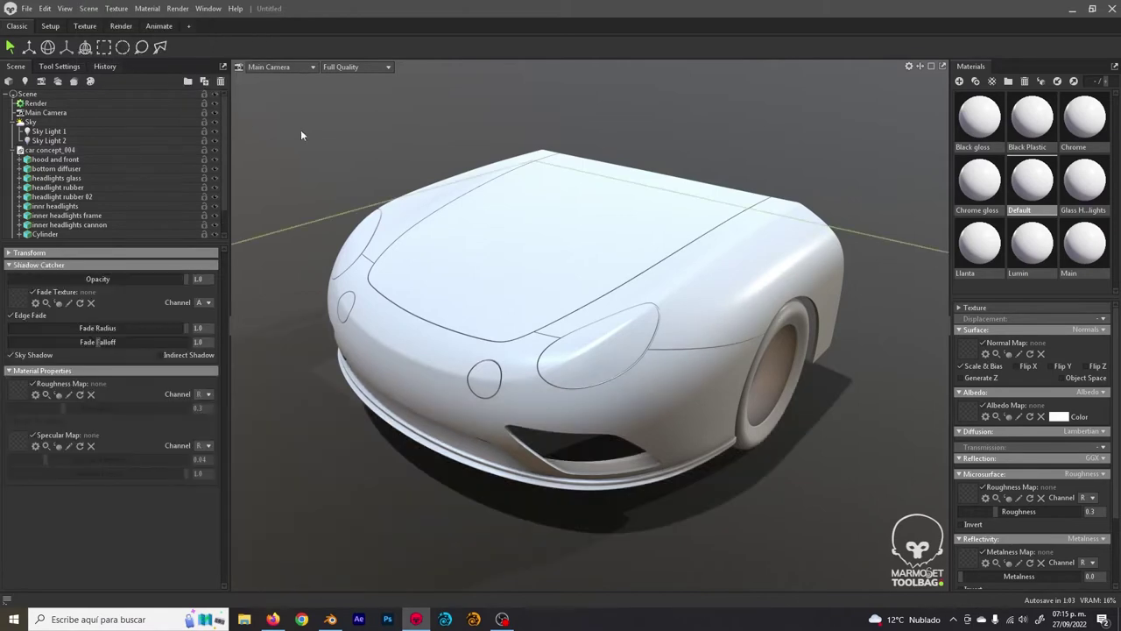
left_click_drag(575, 306, 548, 256)
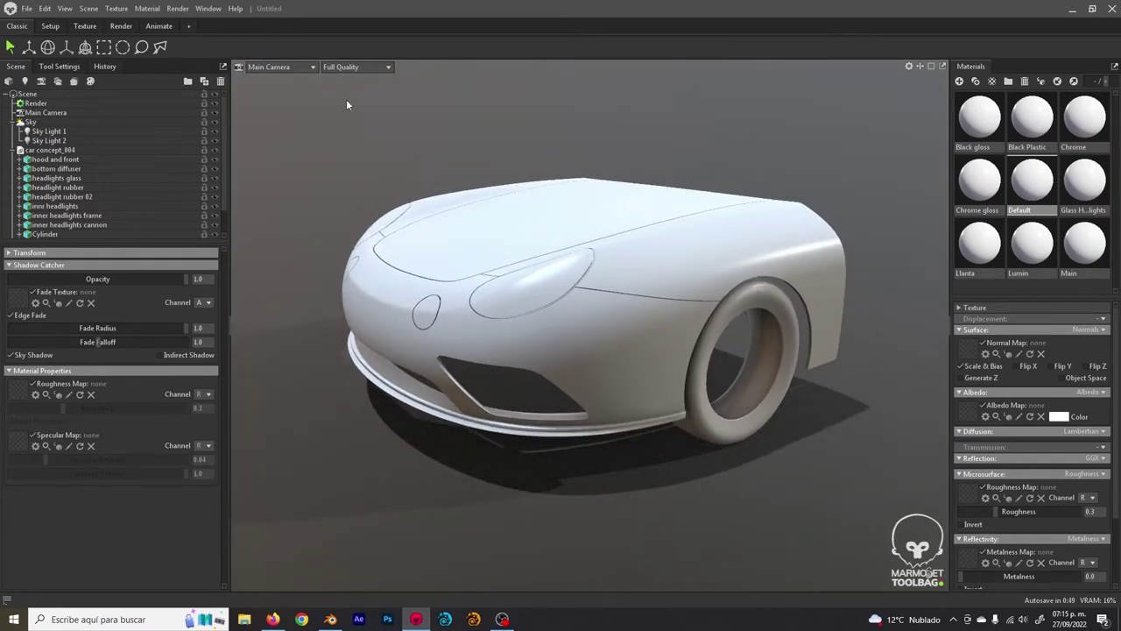
mouse_move(481, 248)
left_mouse_down()
mouse_move(500, 248)
mouse_move(476, 238)
mouse_move(482, 245)
left_mouse_up()
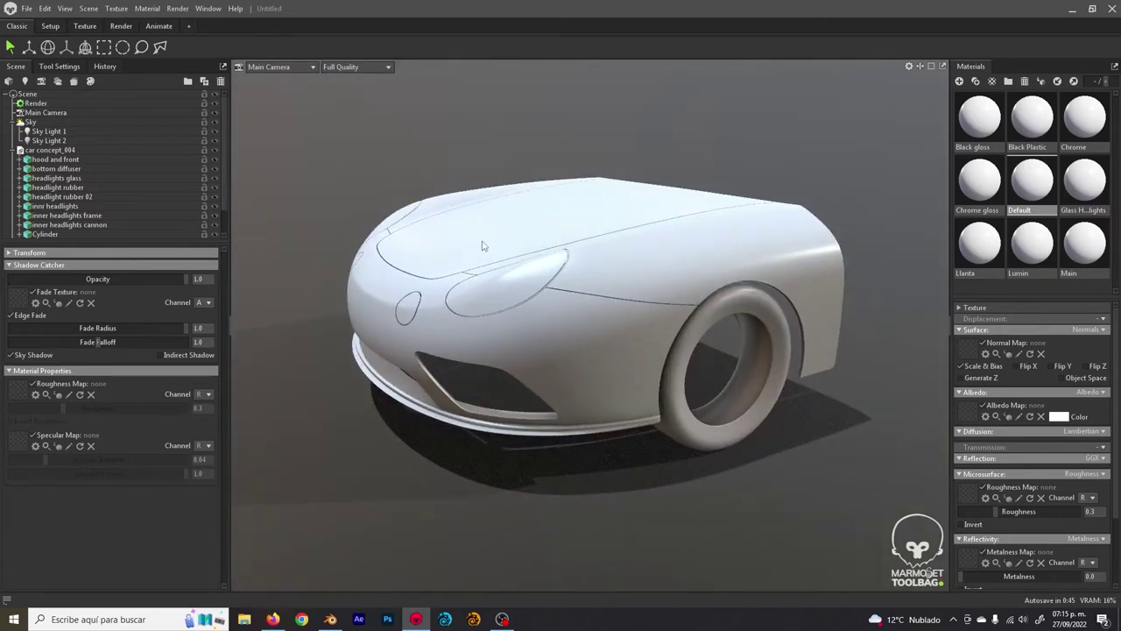
- Try moving the shadow catcher vertically beneath the car with the Translate tool, then deselect it
left_click(29, 48)
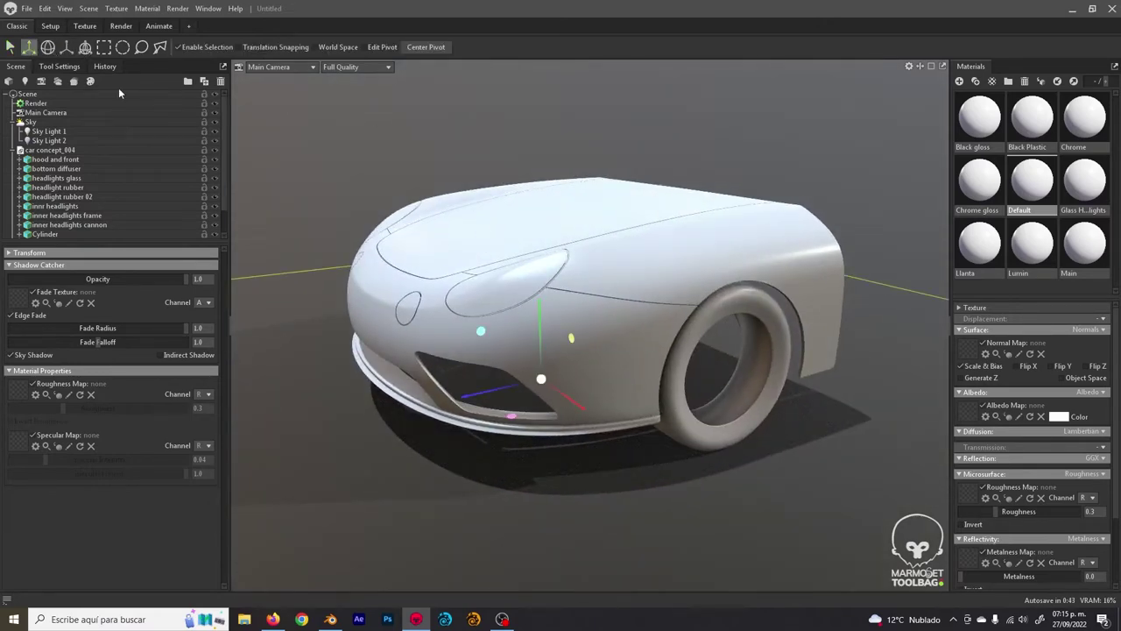
left_click_drag(625, 316, 532, 318)
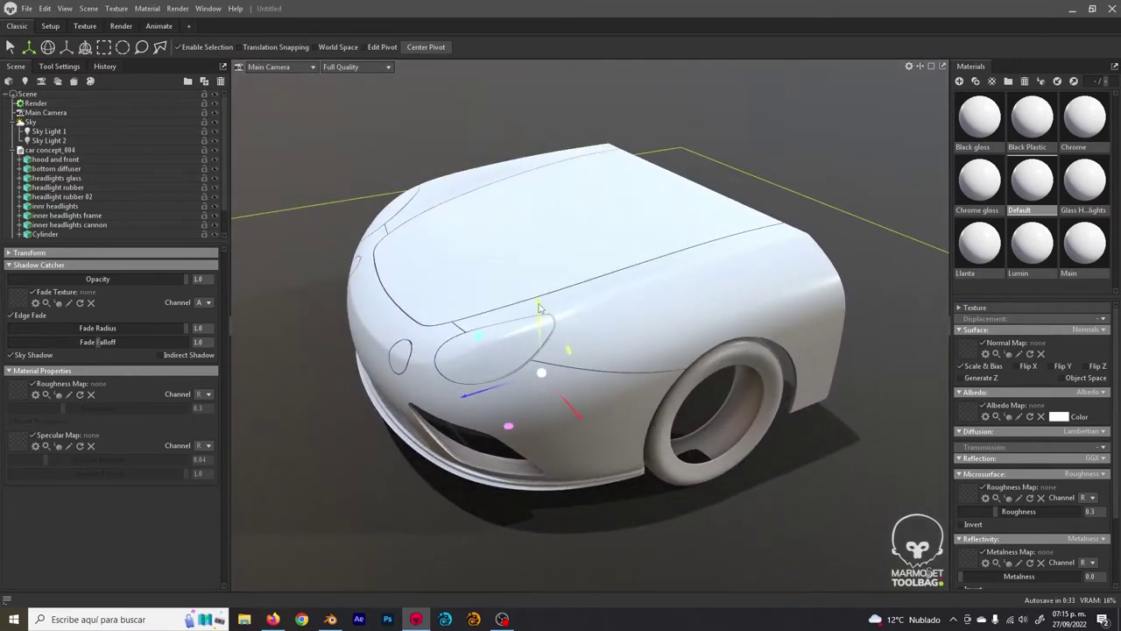
left_click_drag(538, 307, 528, 289)
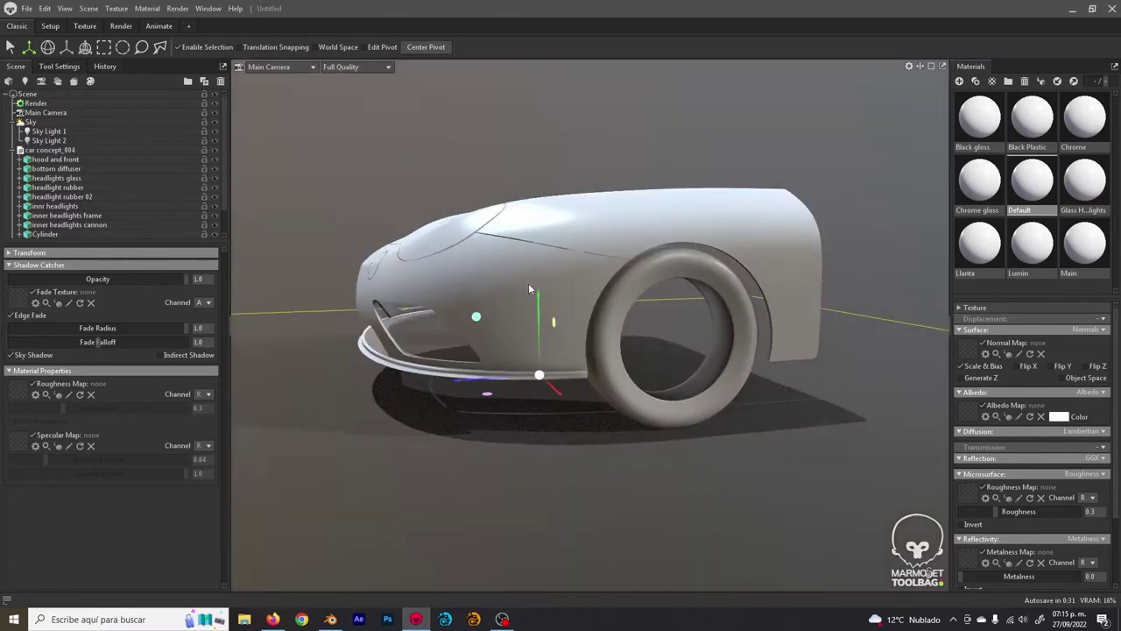
left_click(519, 149)
left_click_drag(501, 243, 569, 286)
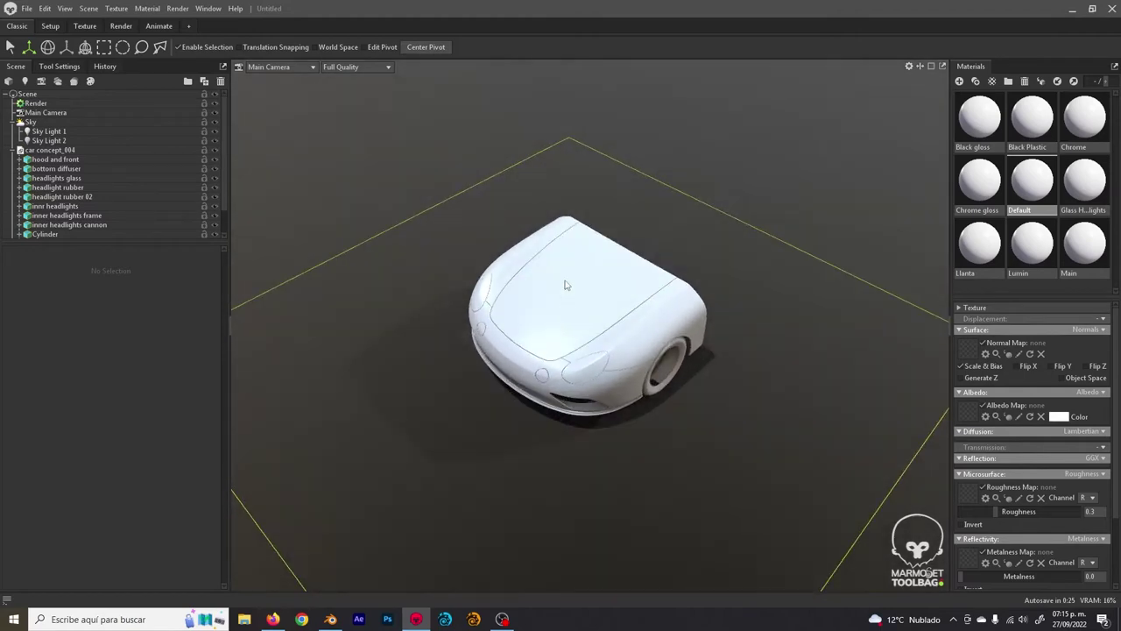
- Try resizing the shadow catcher with the Scale tool, then deselect it and return to the selection tool
left_click(85, 51)
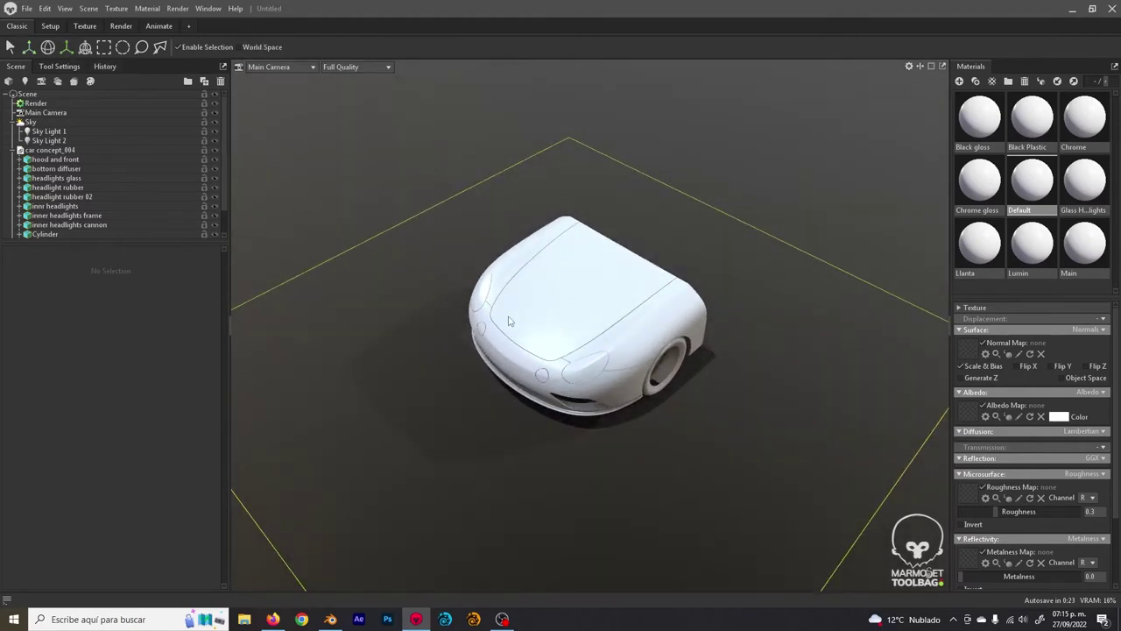
left_click_drag(508, 320, 419, 320)
left_click(569, 355)
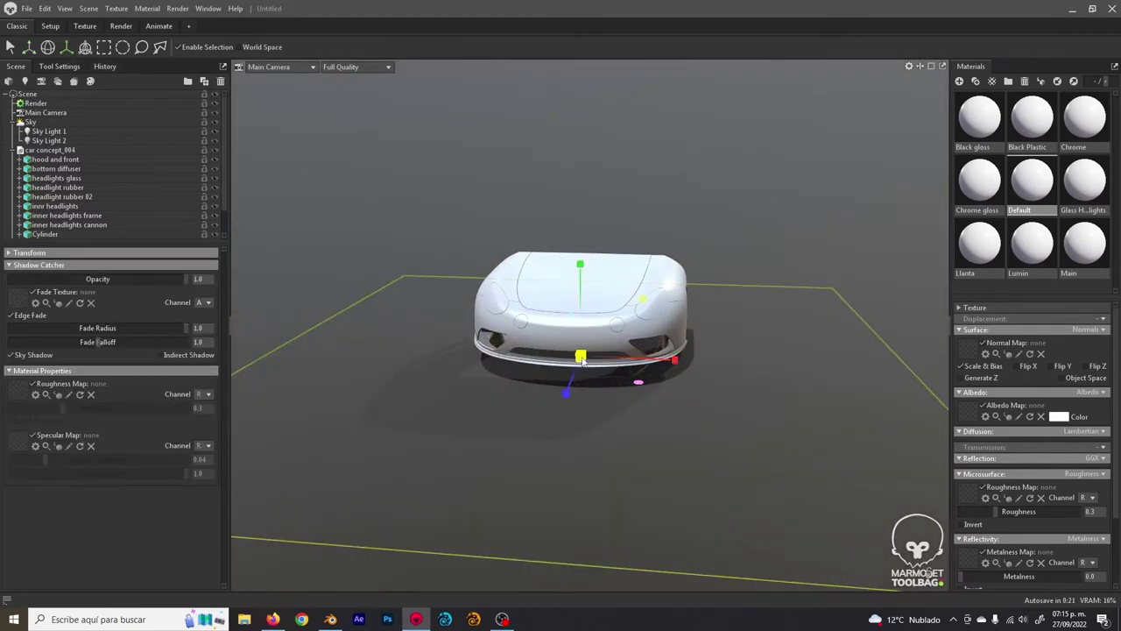
left_click_drag(674, 361, 642, 392)
left_click_drag(569, 377, 487, 400)
left_click_drag(569, 399, 604, 345)
scroll(604, 344, "up", 3)
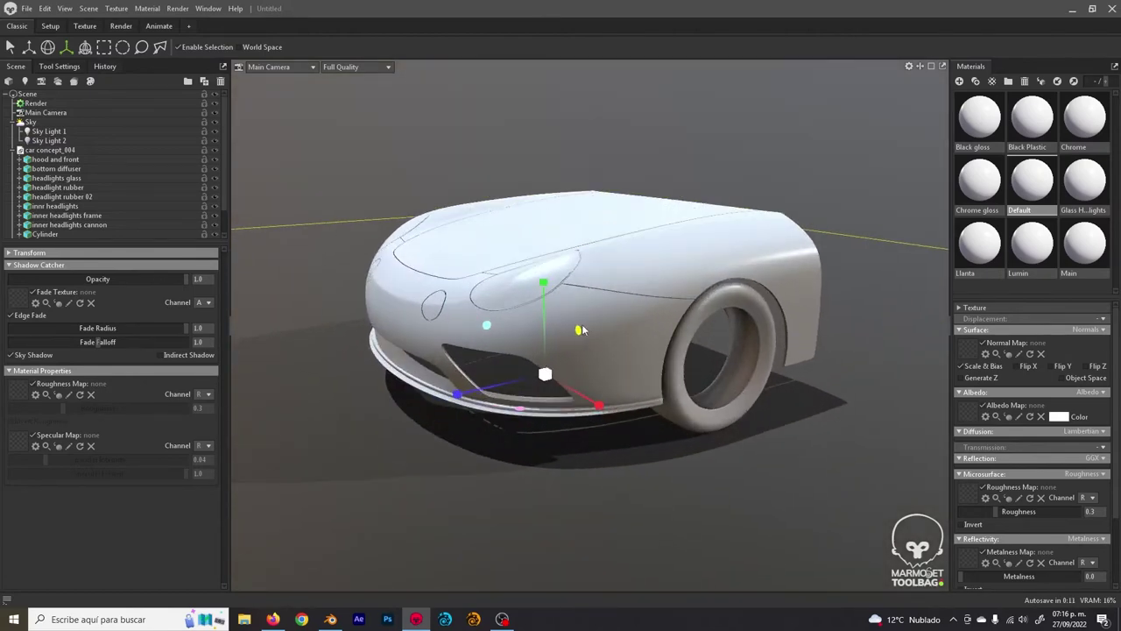
scroll(596, 356, "up", 3)
left_click(329, 131)
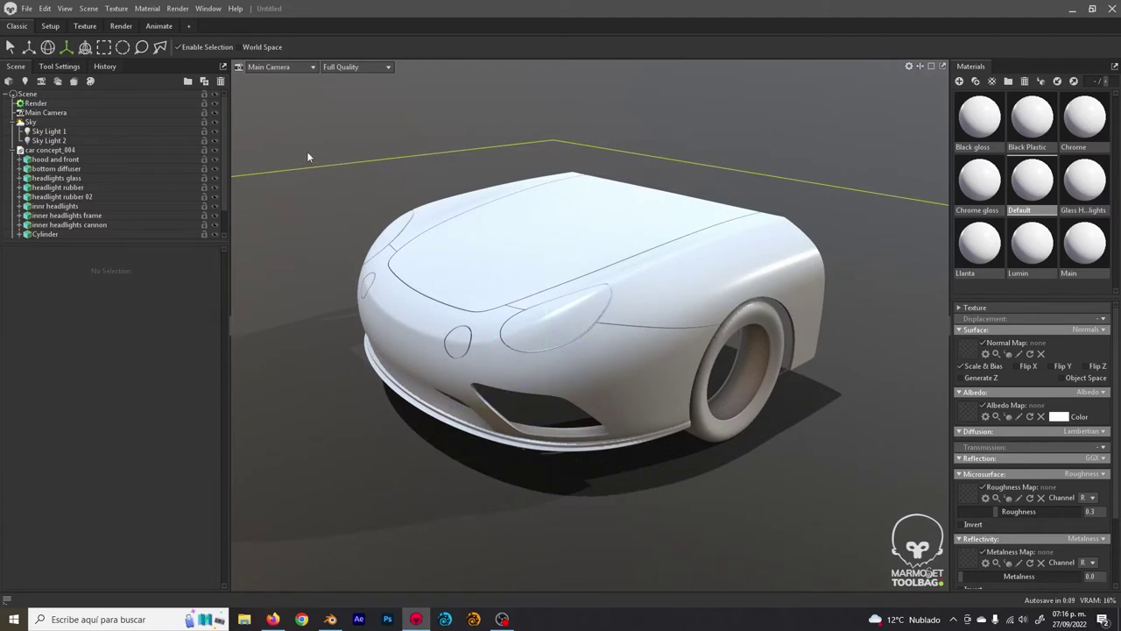
left_click(10, 46)
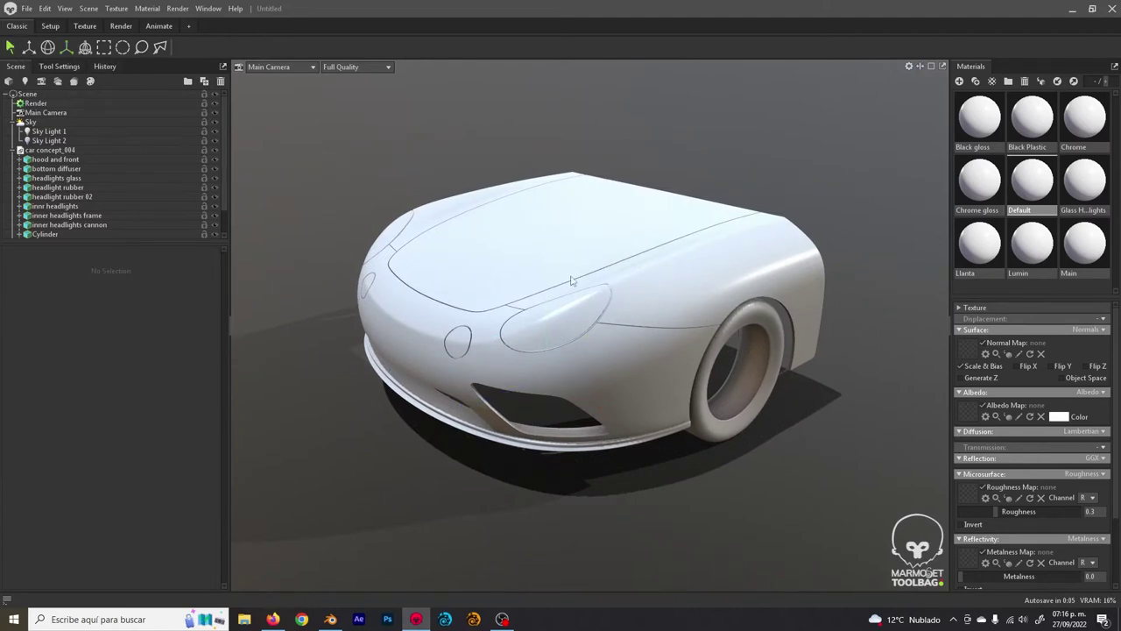
- Enable the Main Camera's Safe Frame and reframe the car closer in a lower three-quarter front view
left_click_drag(571, 280, 573, 313)
left_click(46, 112)
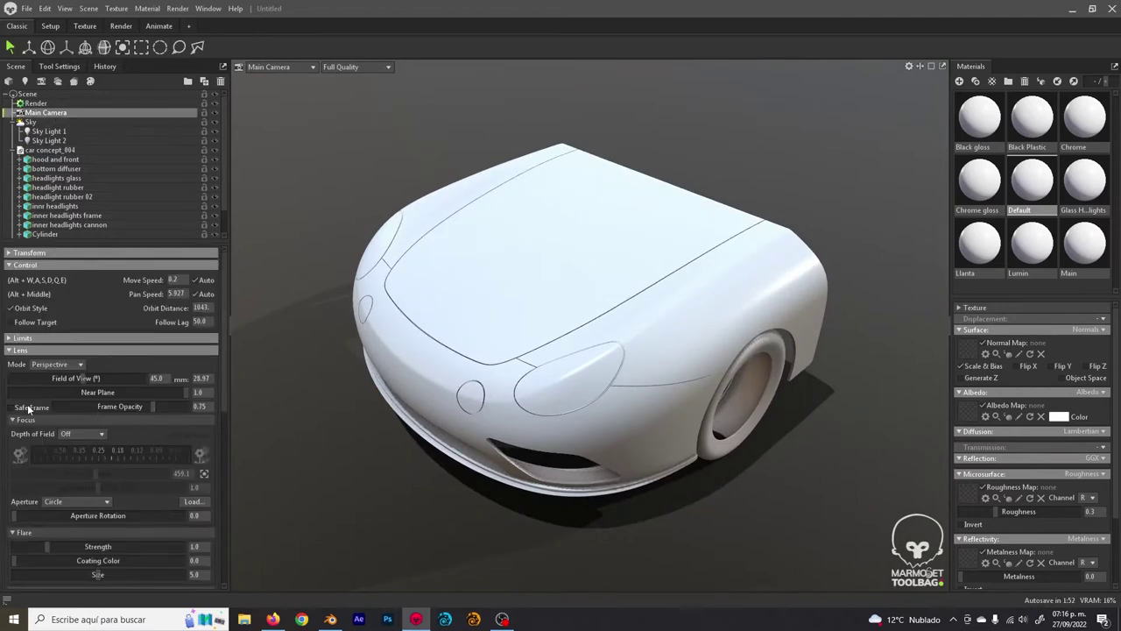
left_click(29, 407)
left_click_drag(593, 362, 635, 282)
scroll(581, 322, "up", 5)
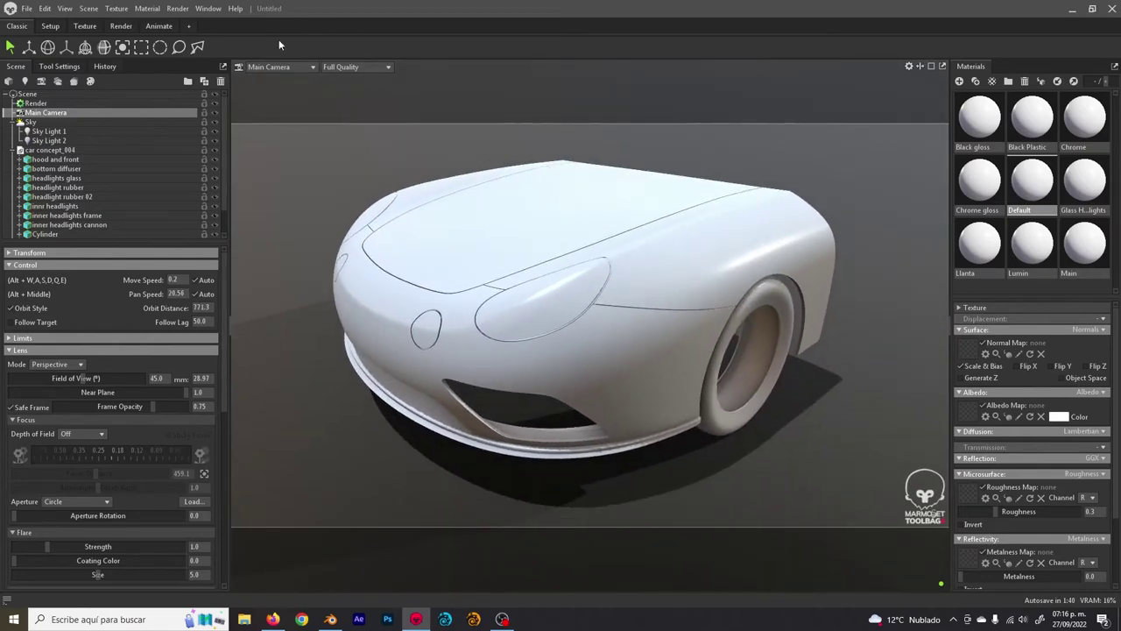
- Render the viewport to an image, check the result and close it
left_click(178, 9)
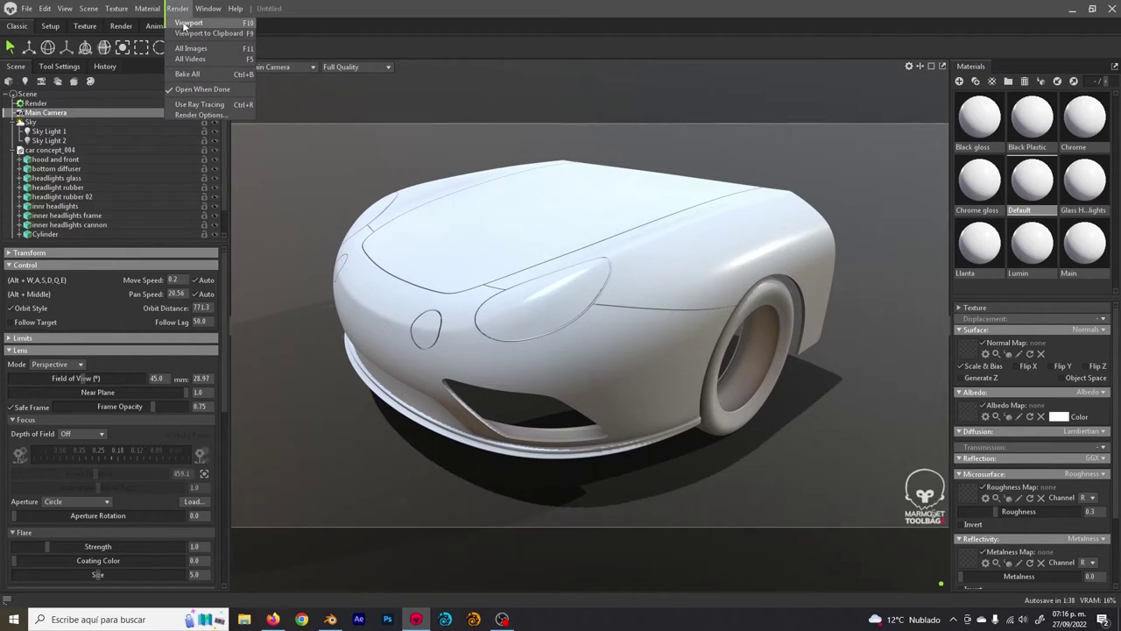
left_click(184, 25)
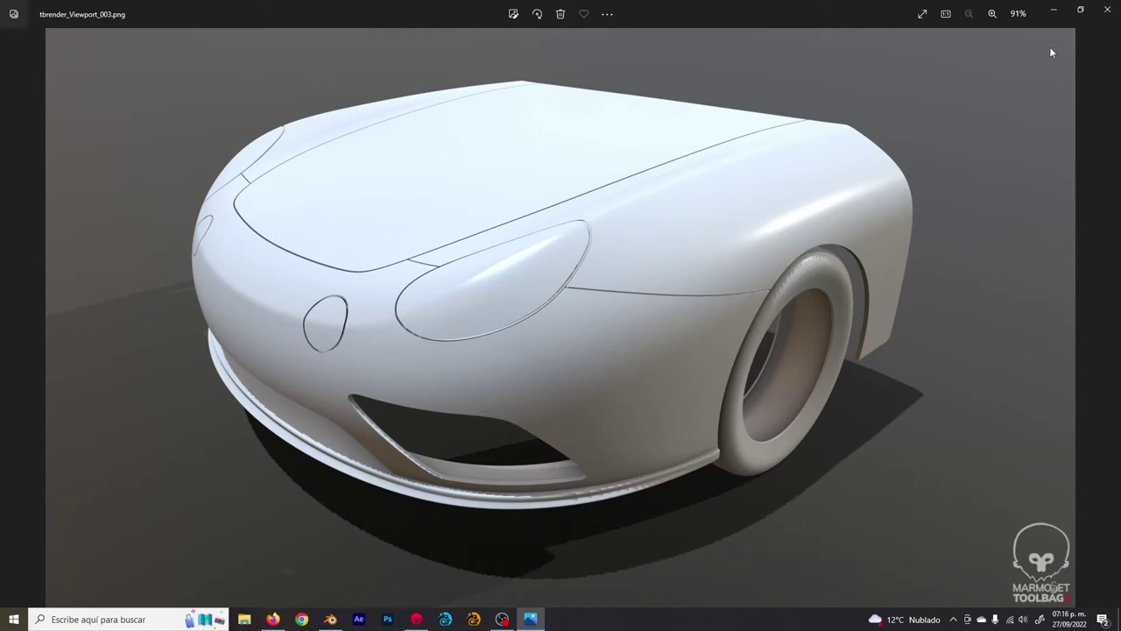
left_click(1109, 11)
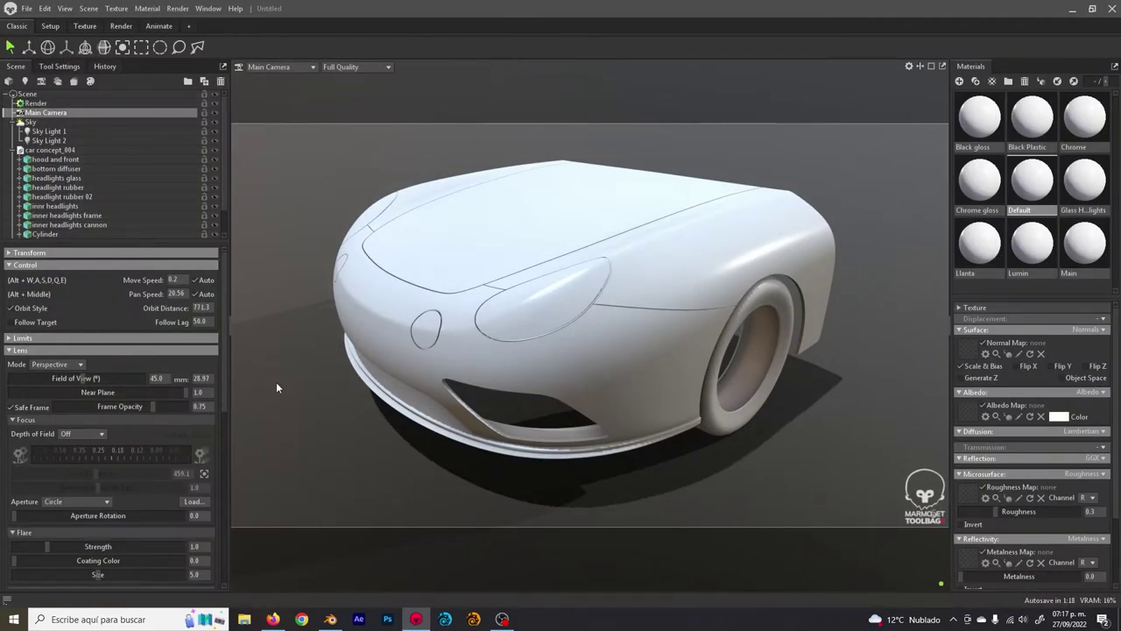
- In the Render object's ray tracing settings, set the viewport's Rays Per Pixel to 2 and enable Advanced Light Sampling
left_click(36, 103)
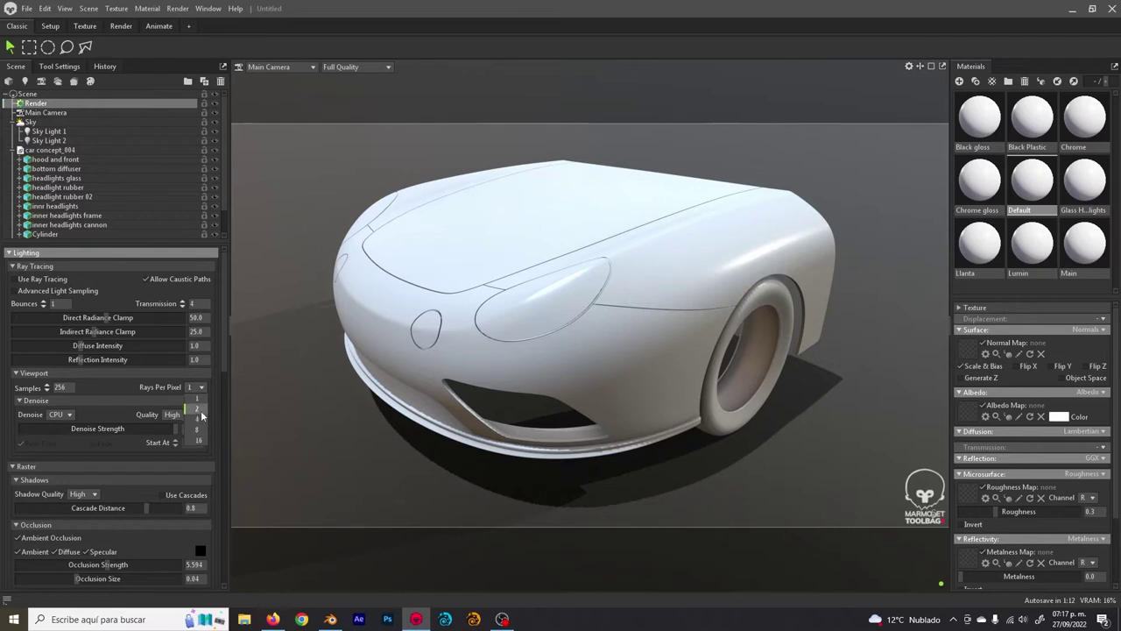
left_click(195, 409)
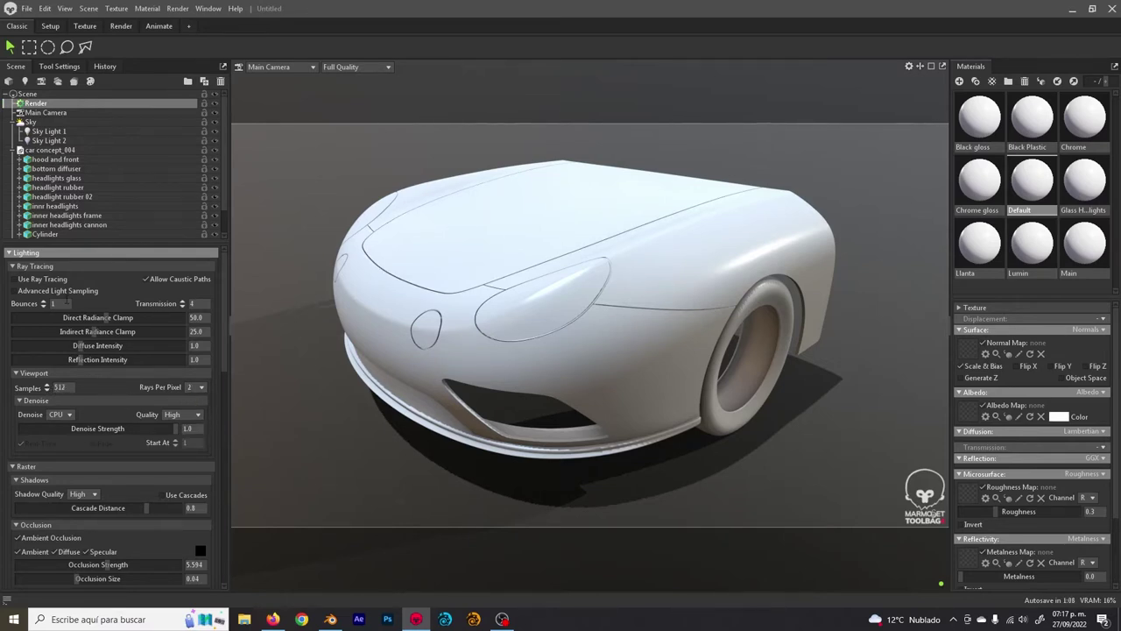
left_click(70, 292)
- Enable Local Reflections and Local Diffuse in the Render object, and raise the image output samples to 512
scroll(128, 414, "down", 4)
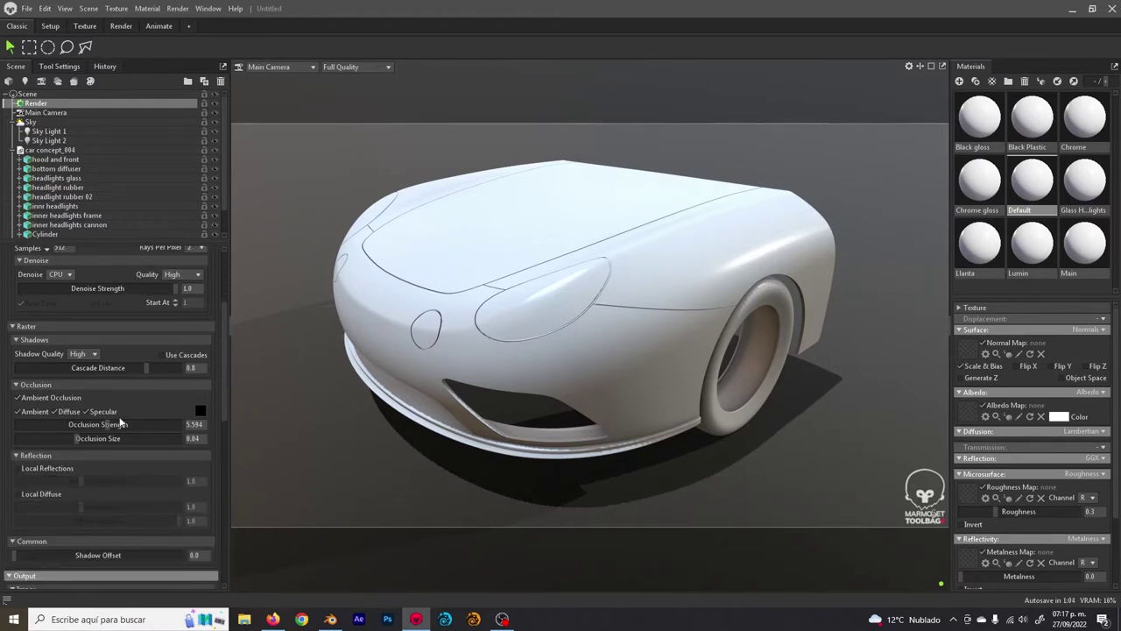
scroll(116, 423, "down", 2)
left_click(54, 413)
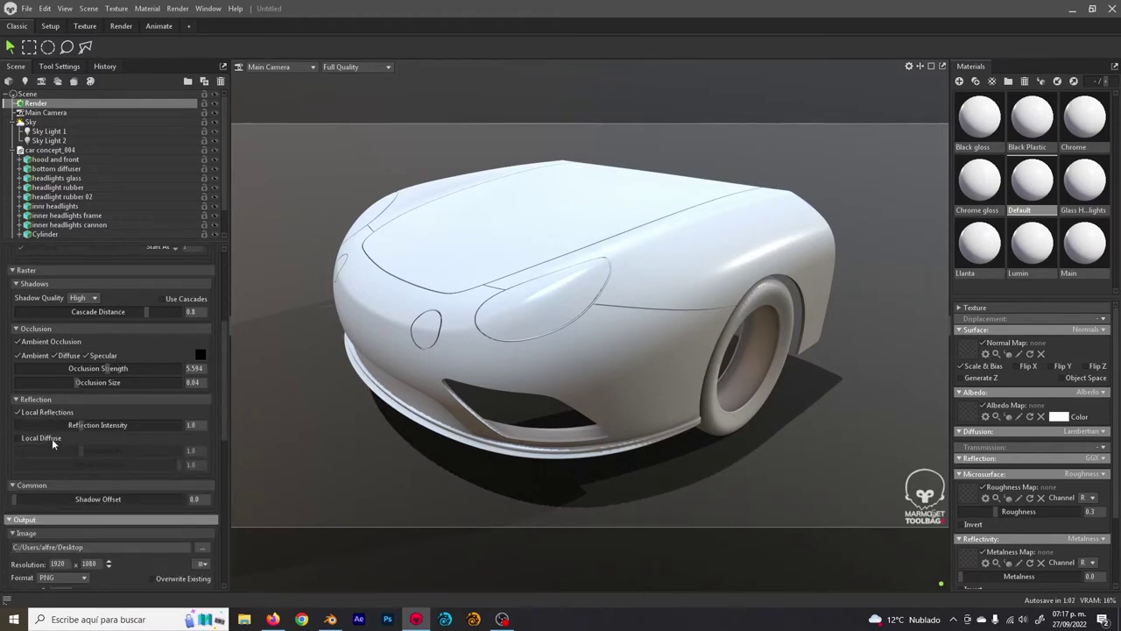
left_click(52, 438)
scroll(126, 408, "down", 6)
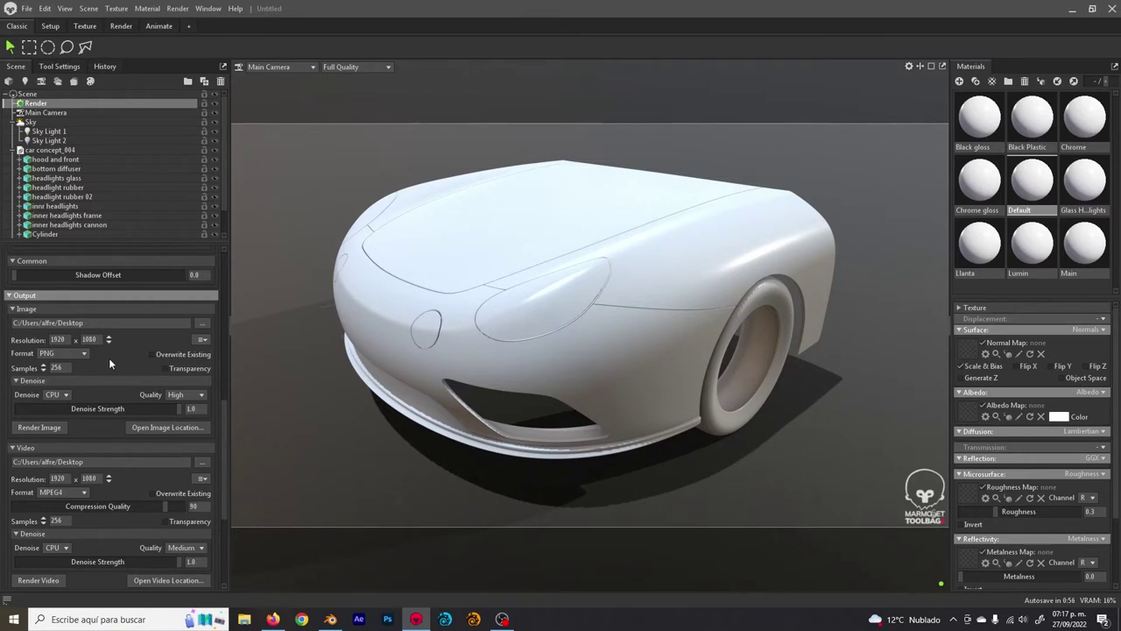
left_click(43, 364)
- Render the viewport again with the higher-quality settings, check the image and close it
left_click(178, 9)
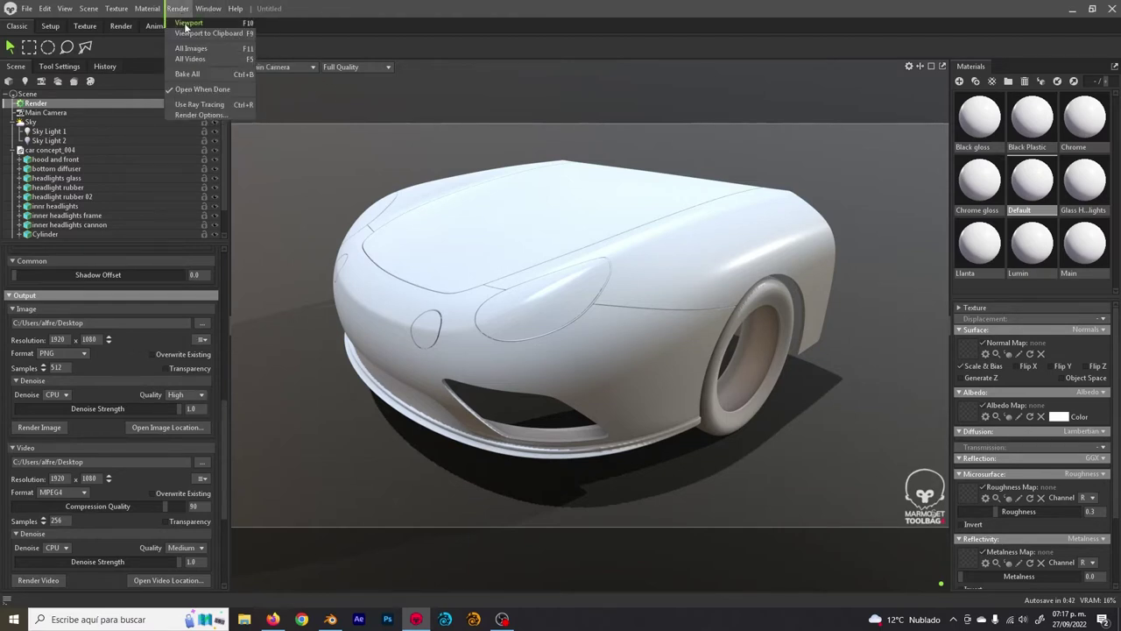
left_click(188, 23)
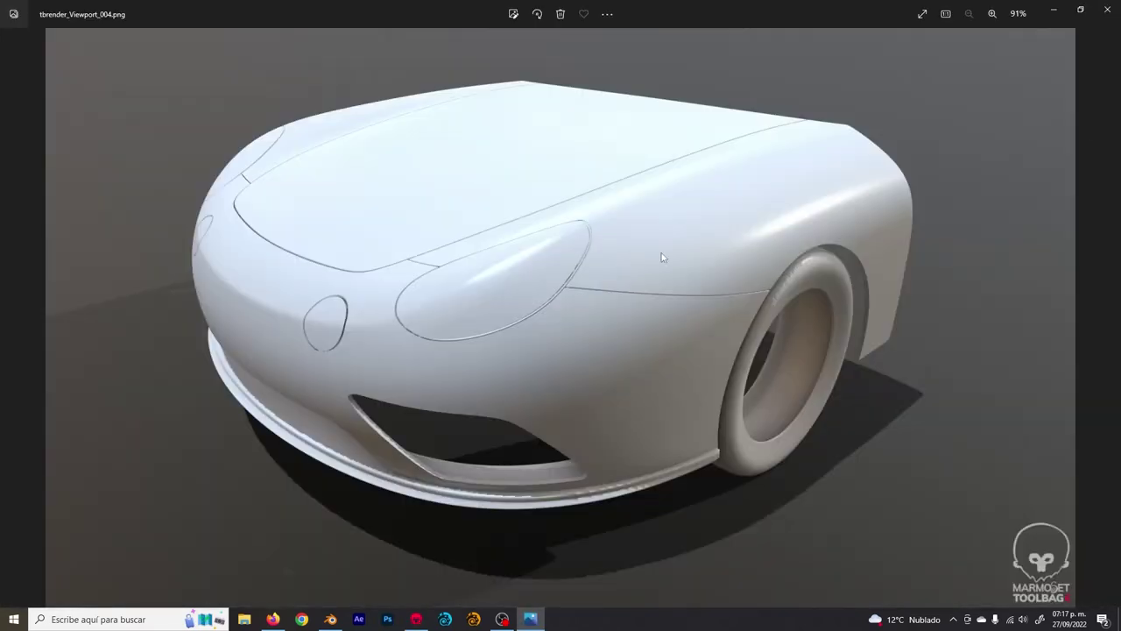
left_click(1107, 10)
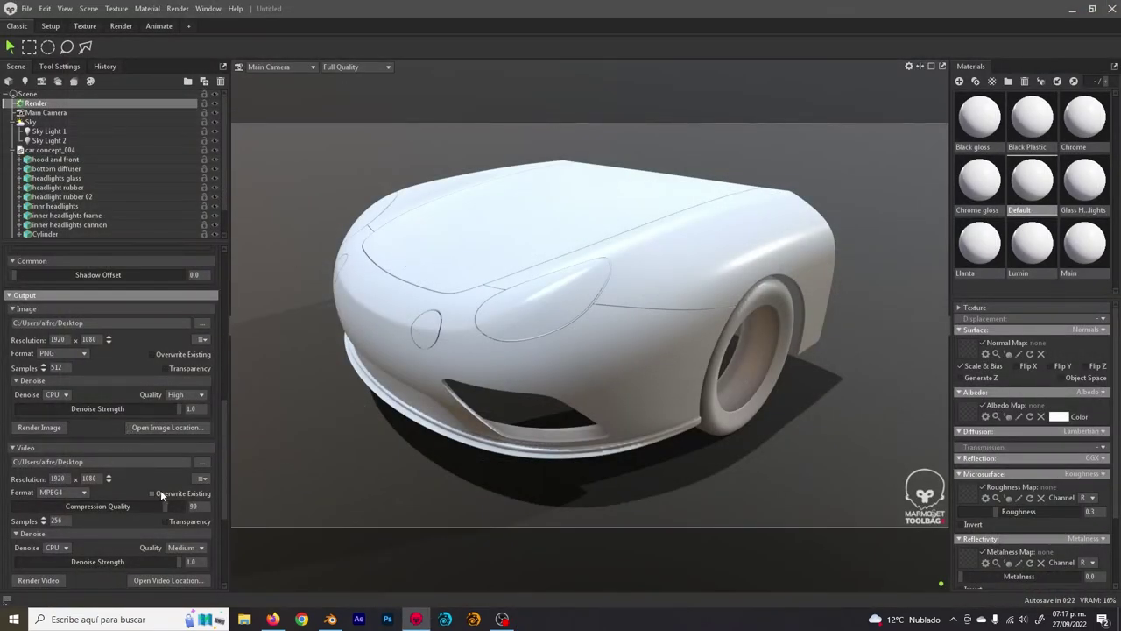
- Lower the image output samples and set the viewport's Rays Per Pixel back to 1
left_click(43, 370)
scroll(143, 431, "down", 5)
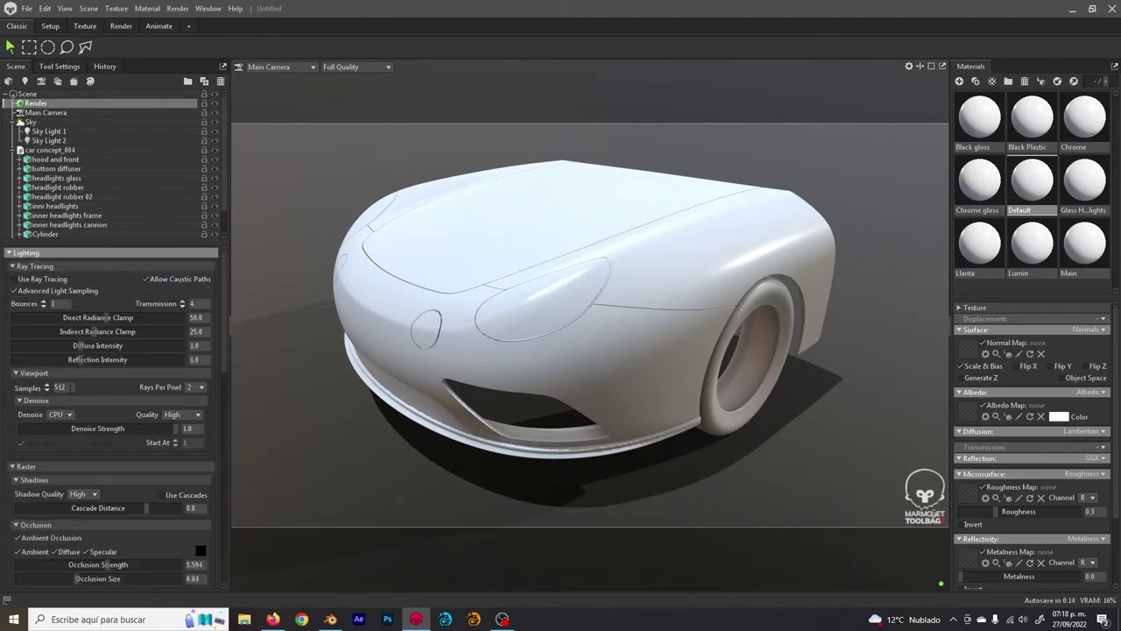
left_click(202, 387)
left_click(195, 404)
- Compare the viewport's Draft Quality, Full Quality and Gray display modes on the car
left_click(373, 70)
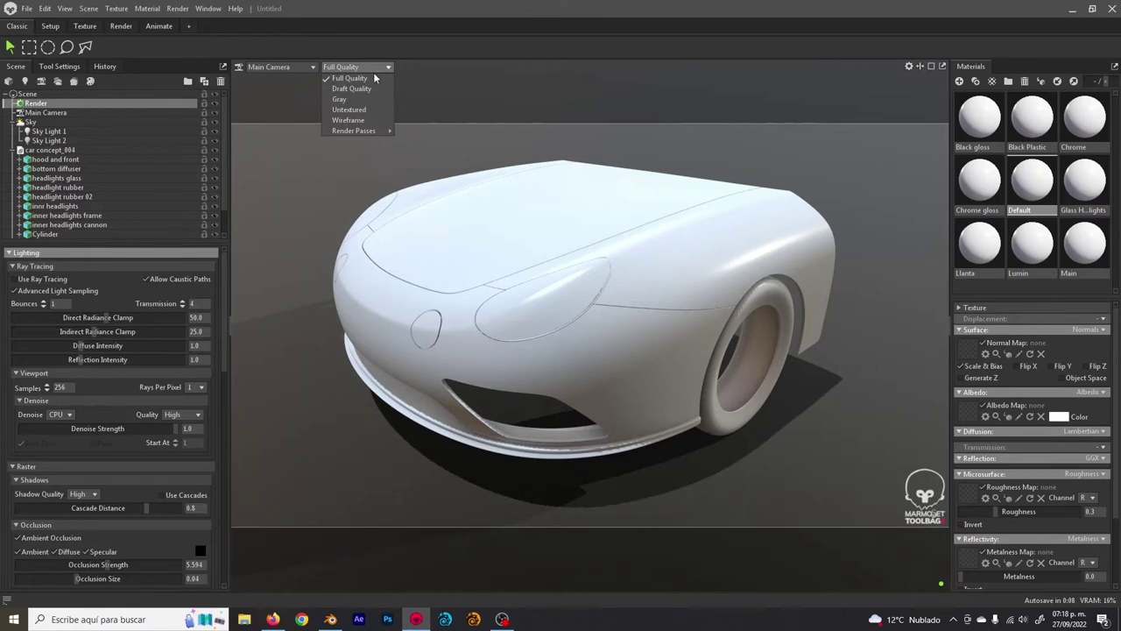
left_click(362, 92)
left_click(368, 67)
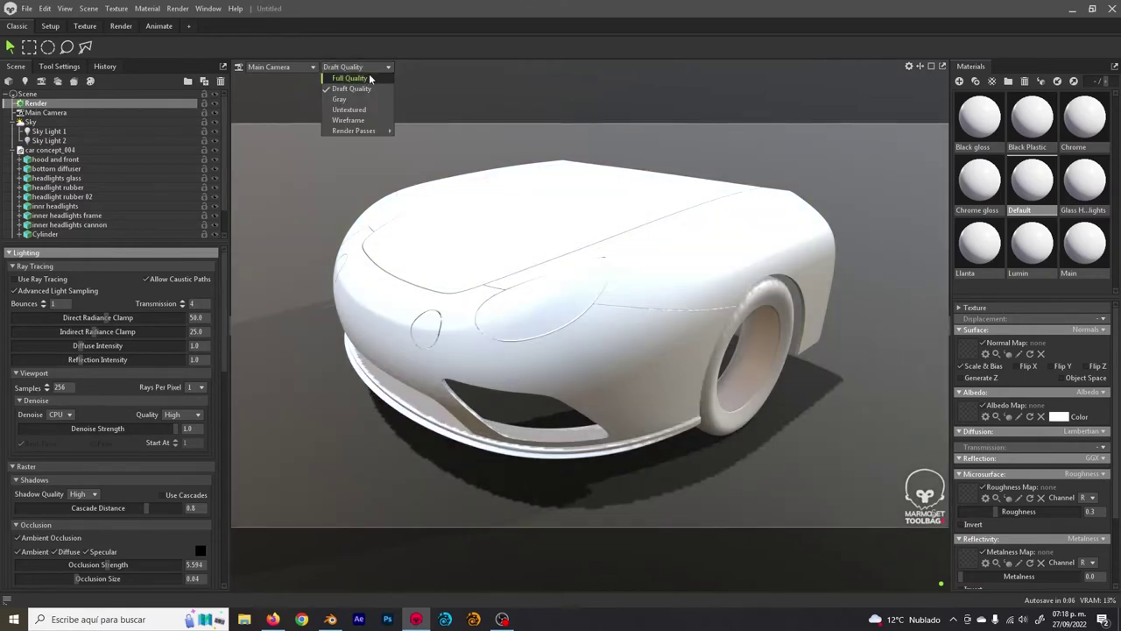
left_click(349, 78)
left_click(354, 66)
left_click(365, 100)
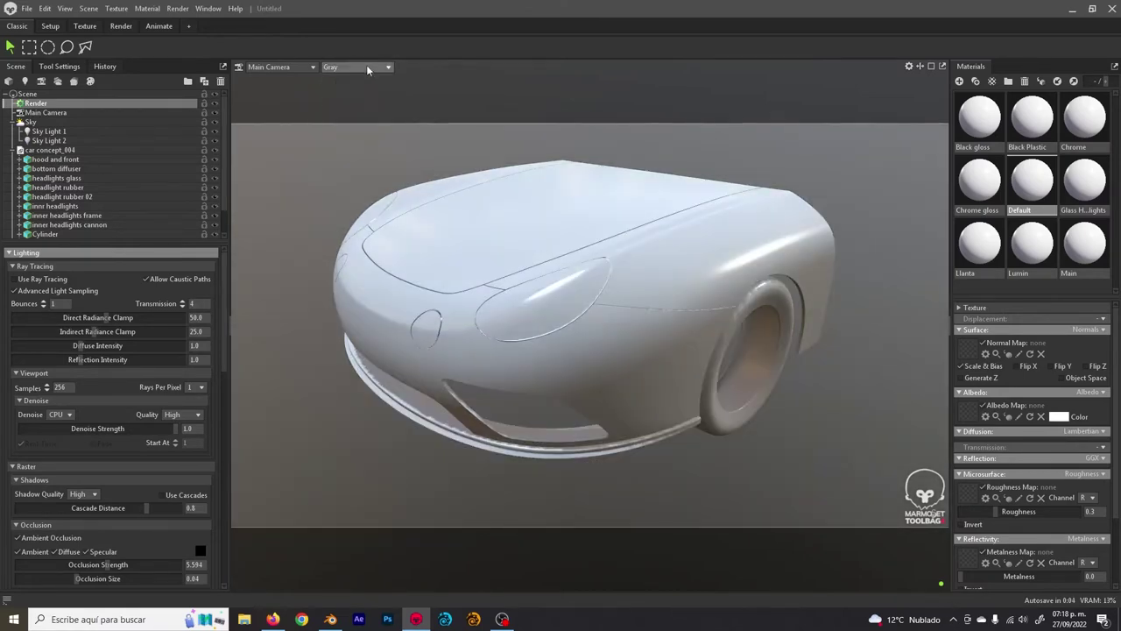
- View the car in the viewport's Untextured and Wireframe display modes
left_click(366, 66)
left_click(354, 108)
left_click(366, 68)
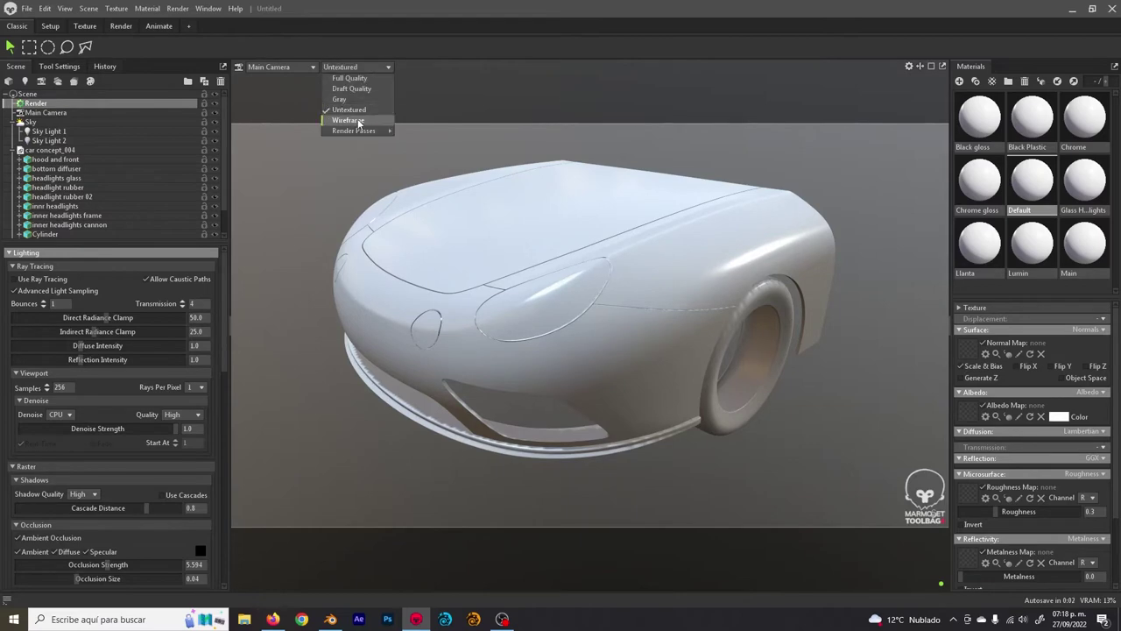
left_click(355, 120)
- View the Alpha Mask, Depth and Incidence geometry render passes of the car in the viewport
left_click(369, 69)
mouse_move(379, 127)
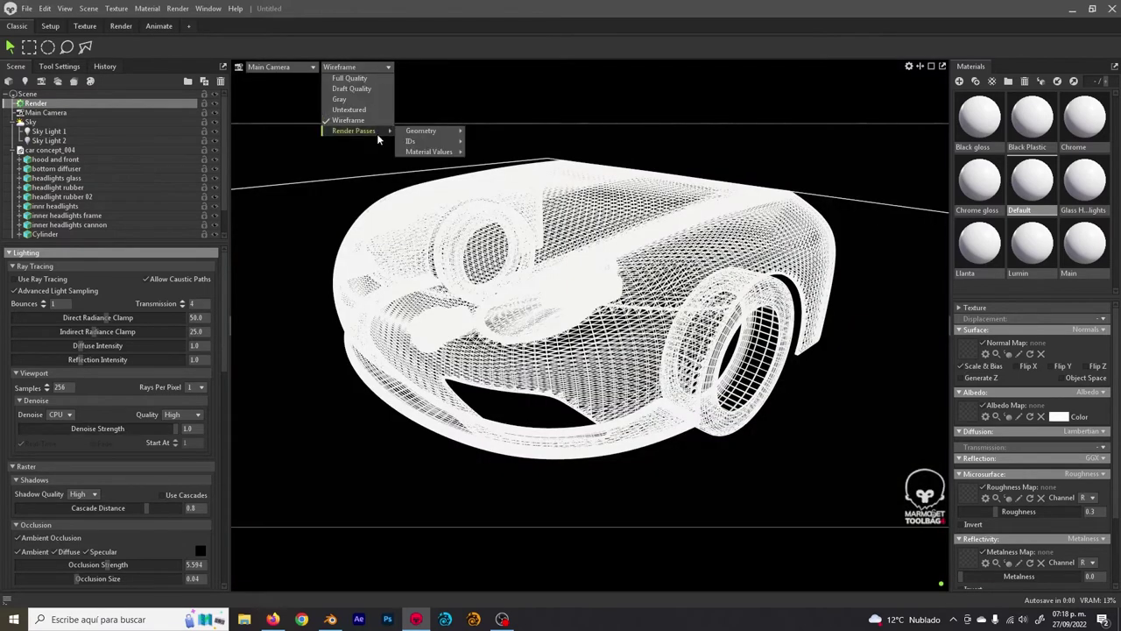
mouse_move(418, 133)
left_click(488, 133)
left_click(347, 67)
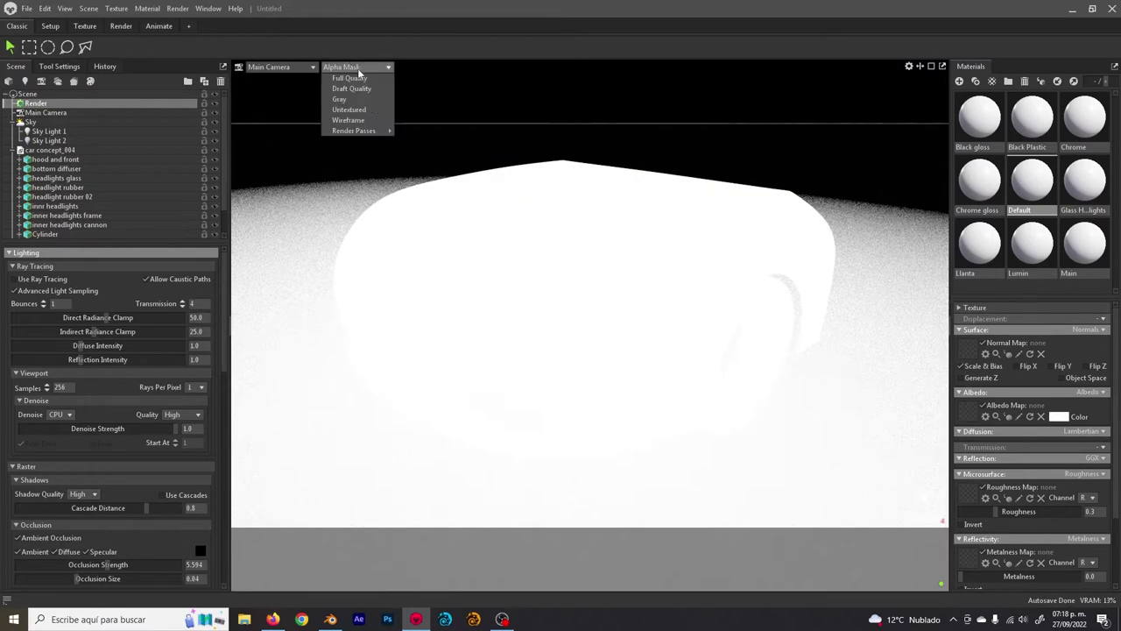
mouse_move(368, 131)
mouse_move(446, 131)
left_click(487, 142)
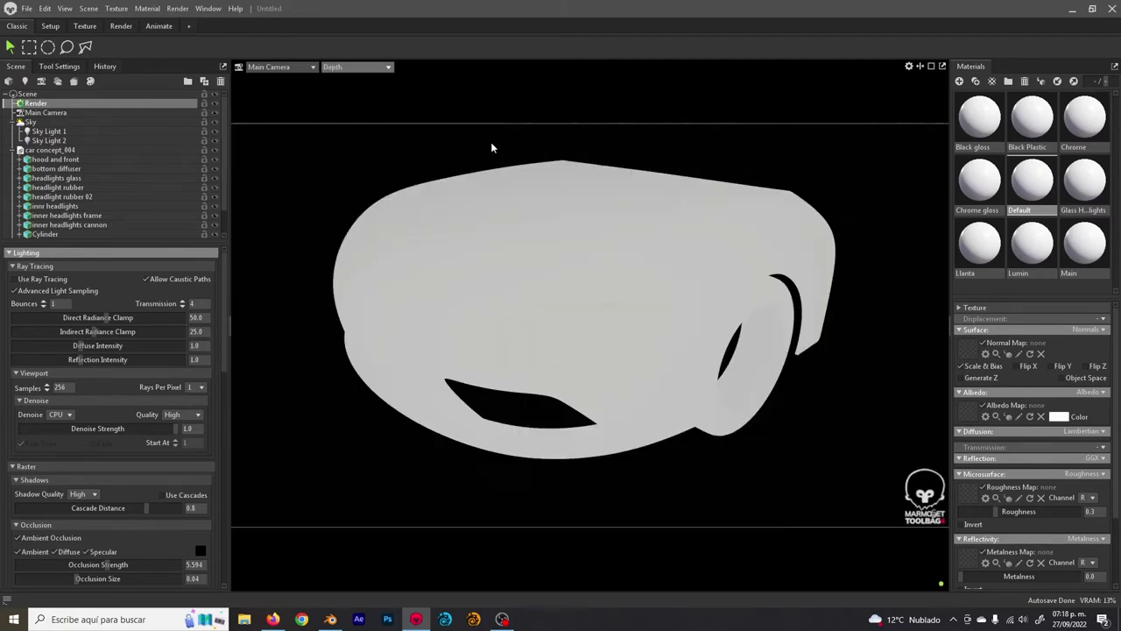
left_click(388, 68)
mouse_move(368, 130)
mouse_move(430, 131)
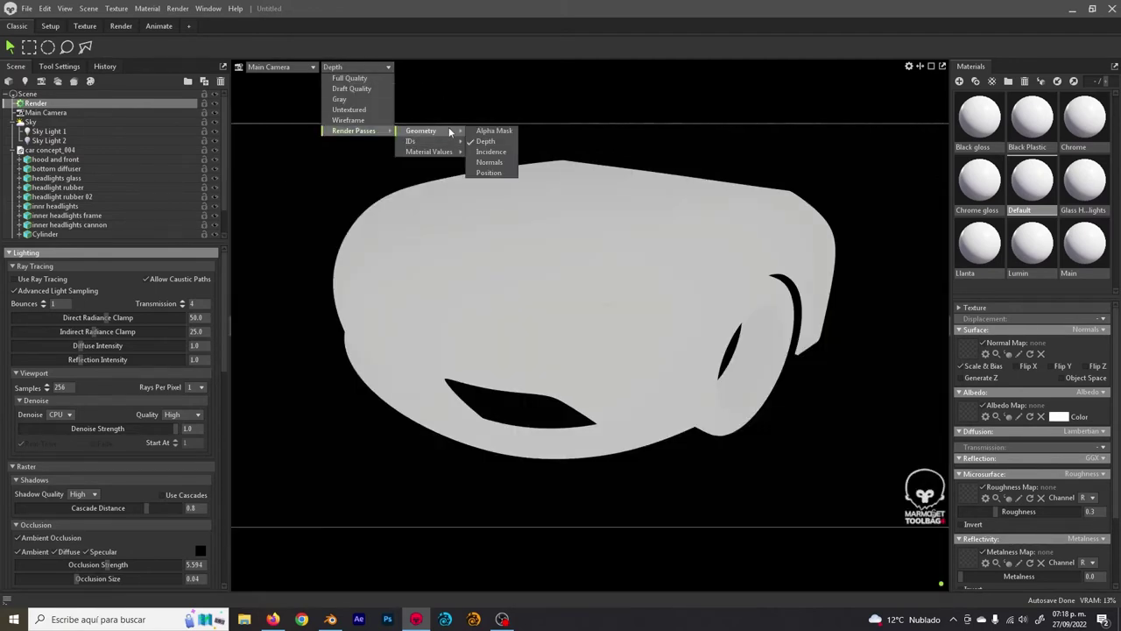
left_click(492, 152)
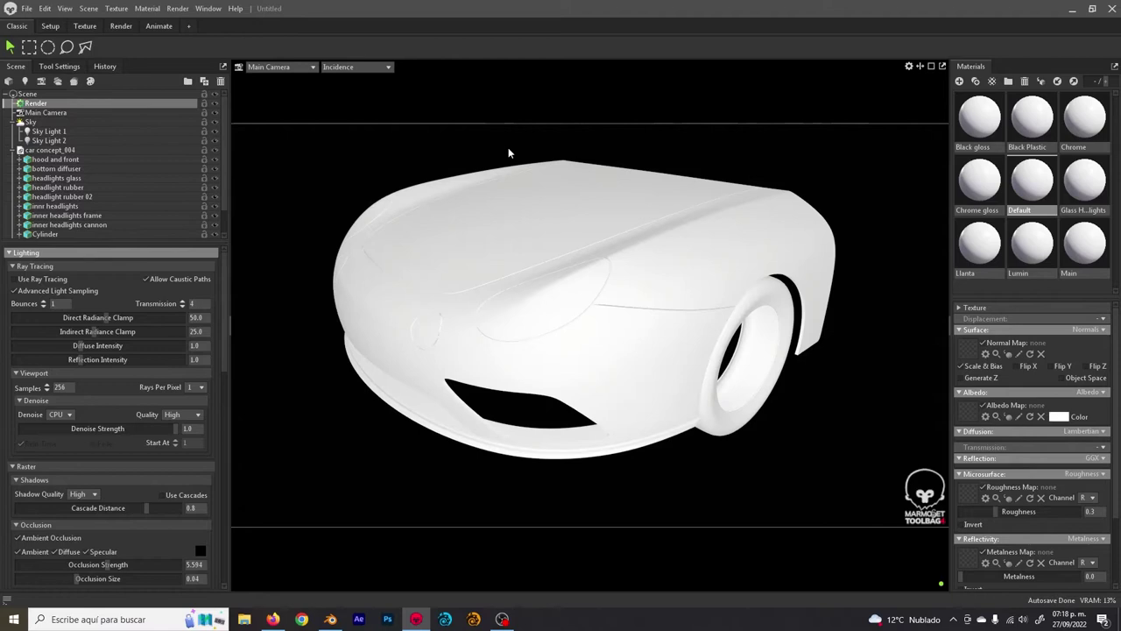
- Compare Full Quality with Draft Quality and leave the viewport in Full Quality
left_click(384, 70)
mouse_move(381, 133)
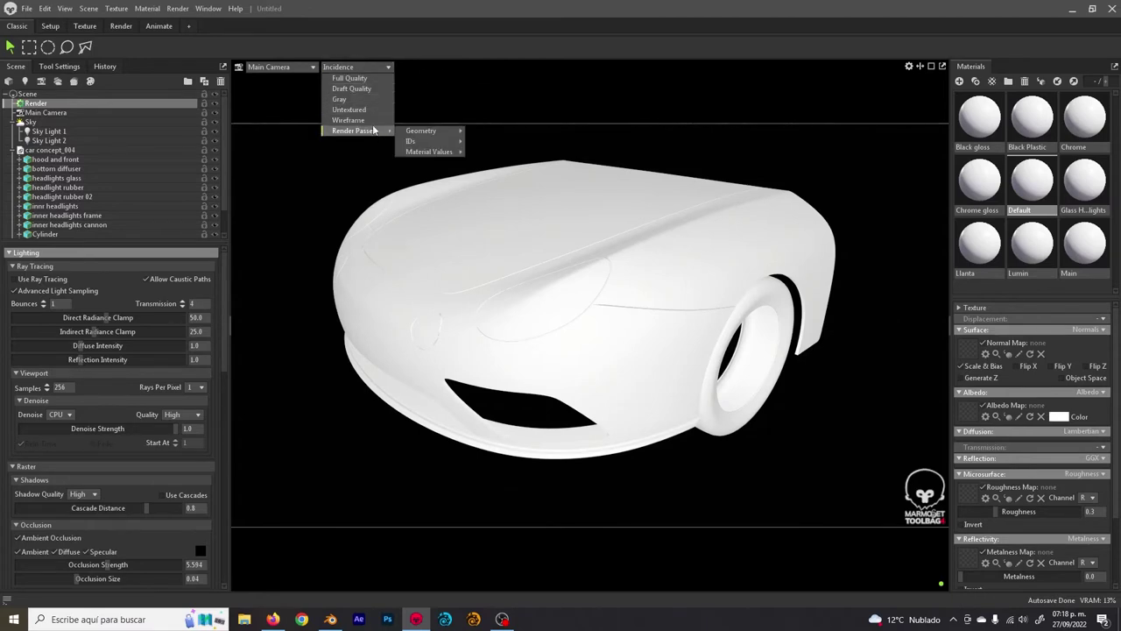
left_click(350, 78)
left_click(388, 67)
left_click(355, 88)
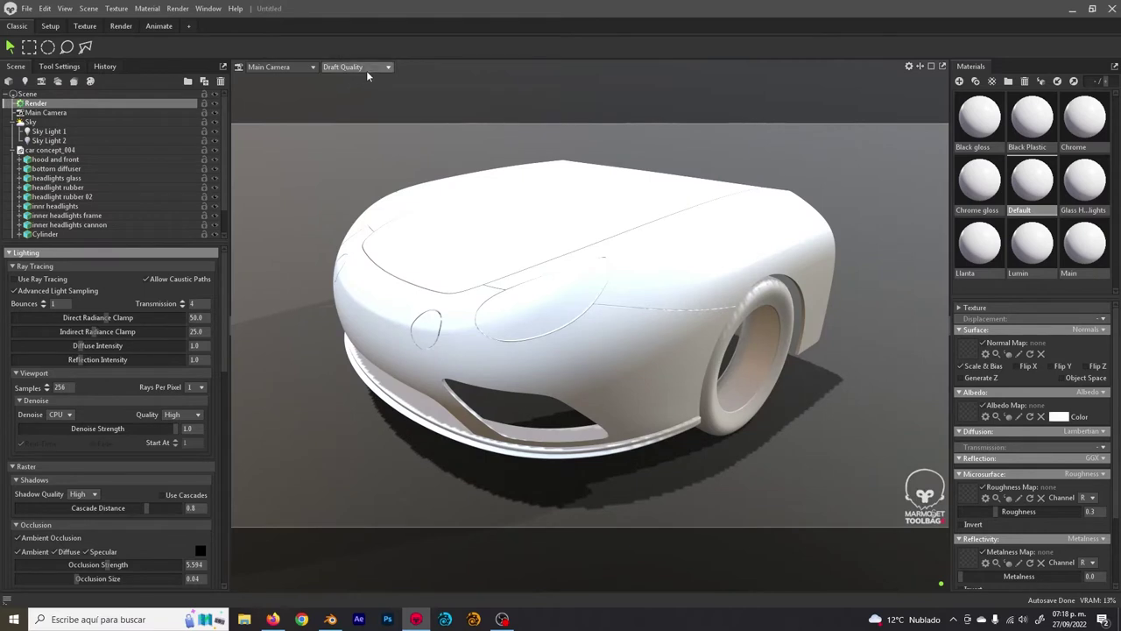
left_click(366, 70)
left_click(354, 79)
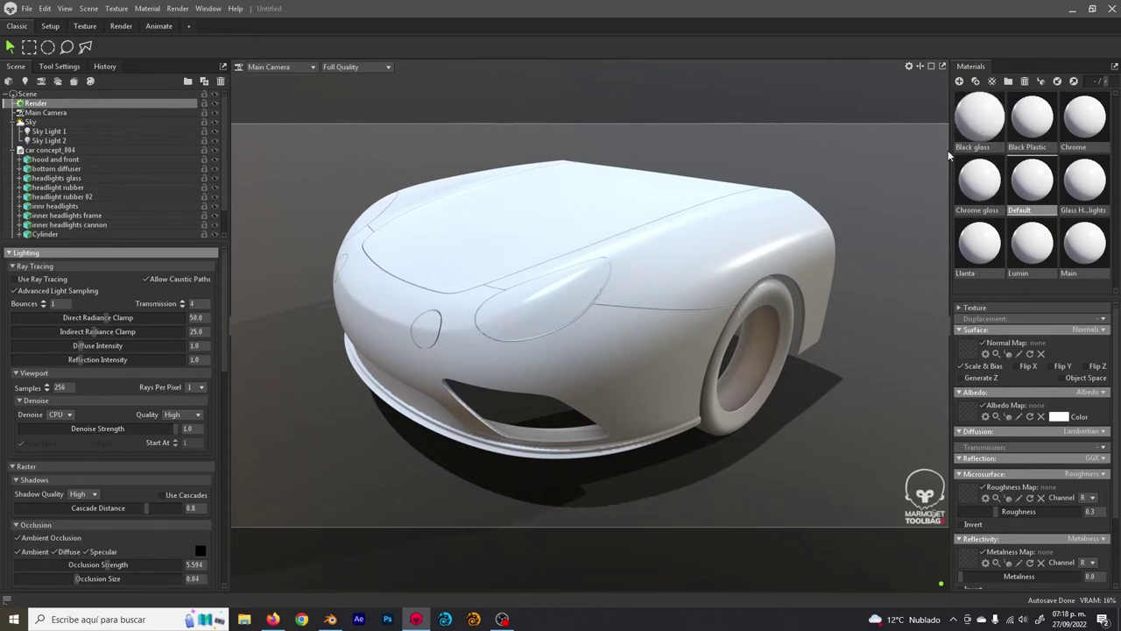
- Widen the material library area and set the Black gloss material's albedo colour to 0b0b0b
left_click(980, 118)
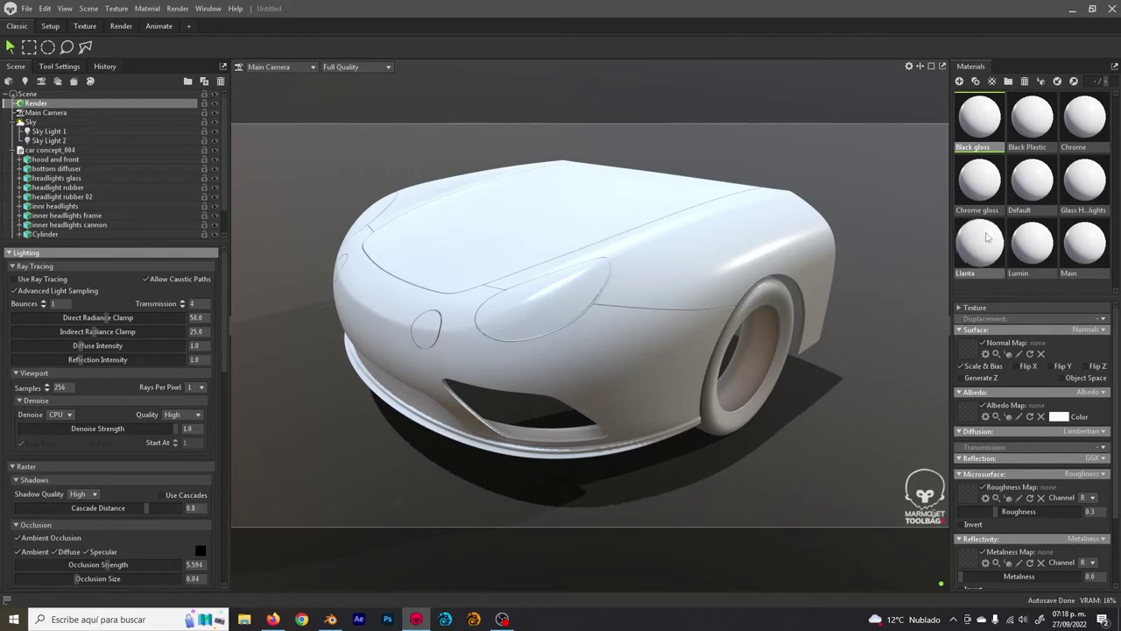
left_click_drag(950, 226, 869, 234)
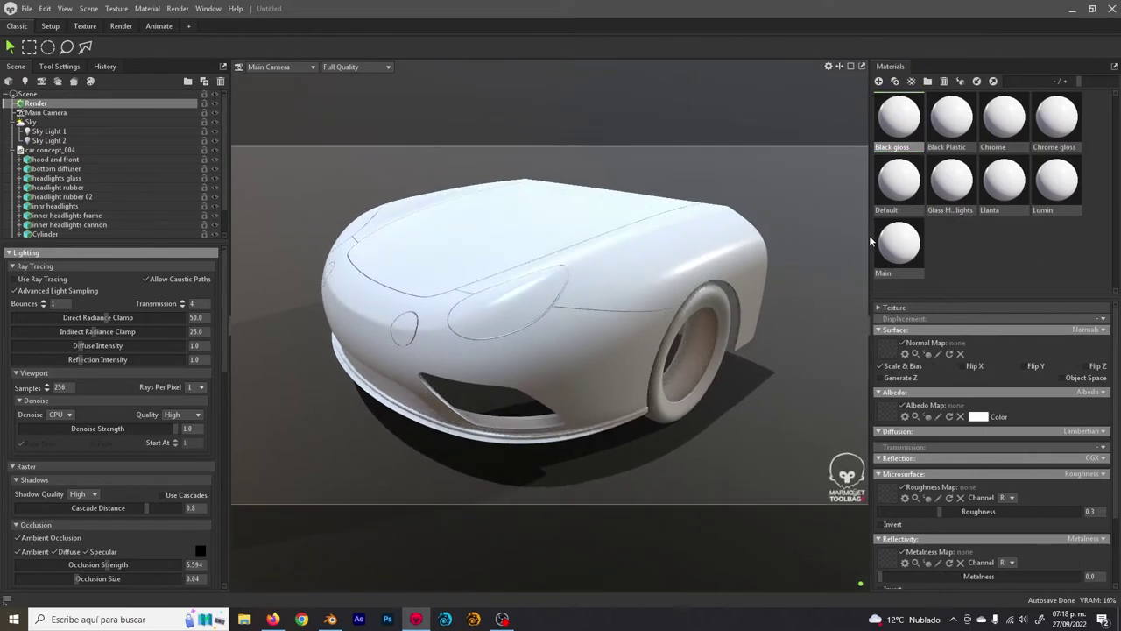
left_click(982, 419)
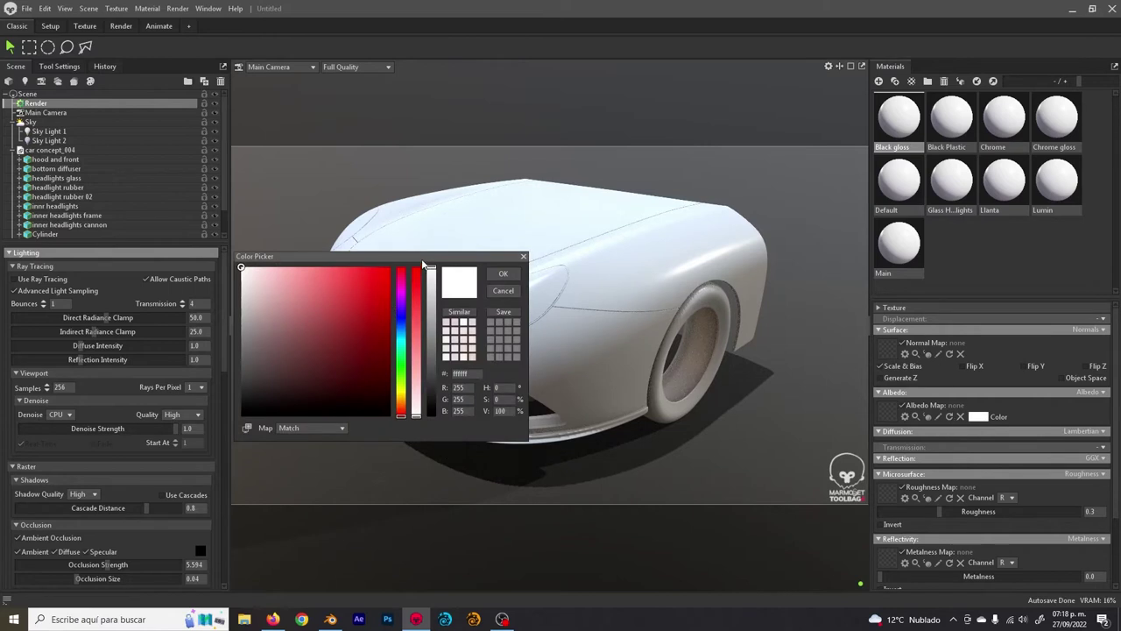
left_click_drag(422, 261, 681, 254)
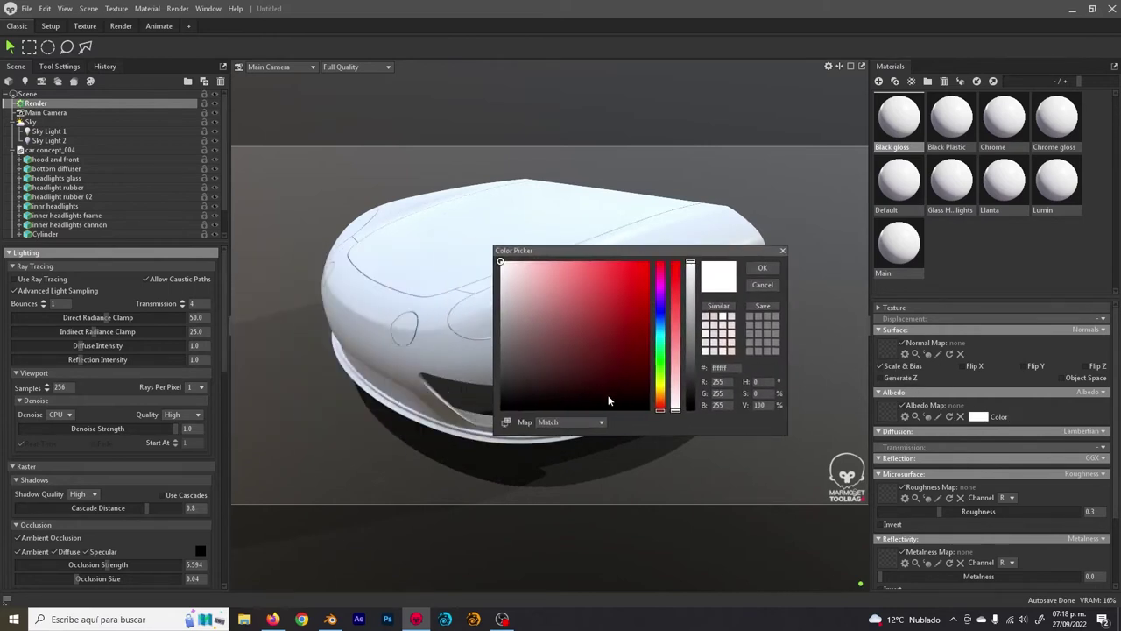
left_click(500, 404)
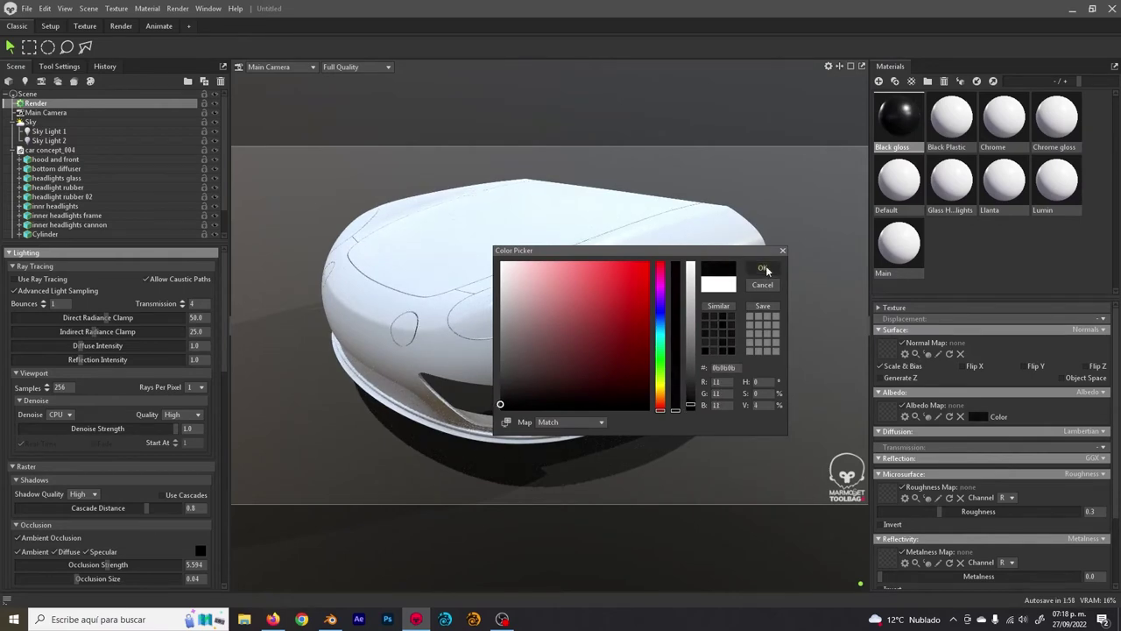
left_click(763, 268)
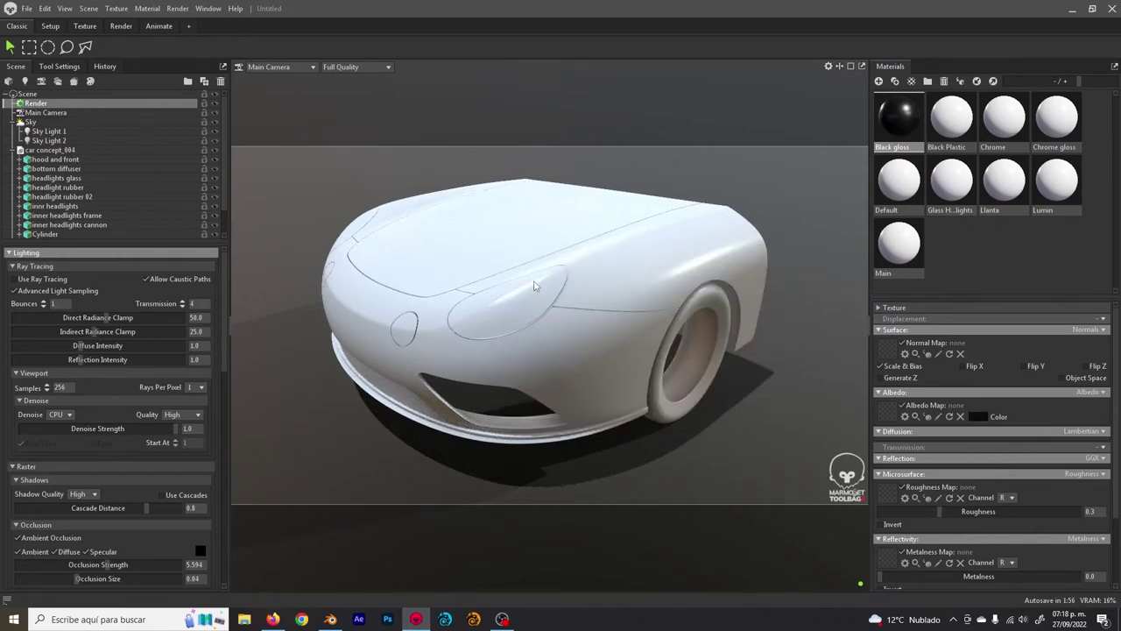
- Hide the headlights glass mesh to expose the inner headlight parts
mouse_move(534, 283)
left_mouse_down()
mouse_move(525, 250)
mouse_move(565, 226)
mouse_move(526, 251)
mouse_move(537, 268)
left_mouse_up()
left_click(559, 320)
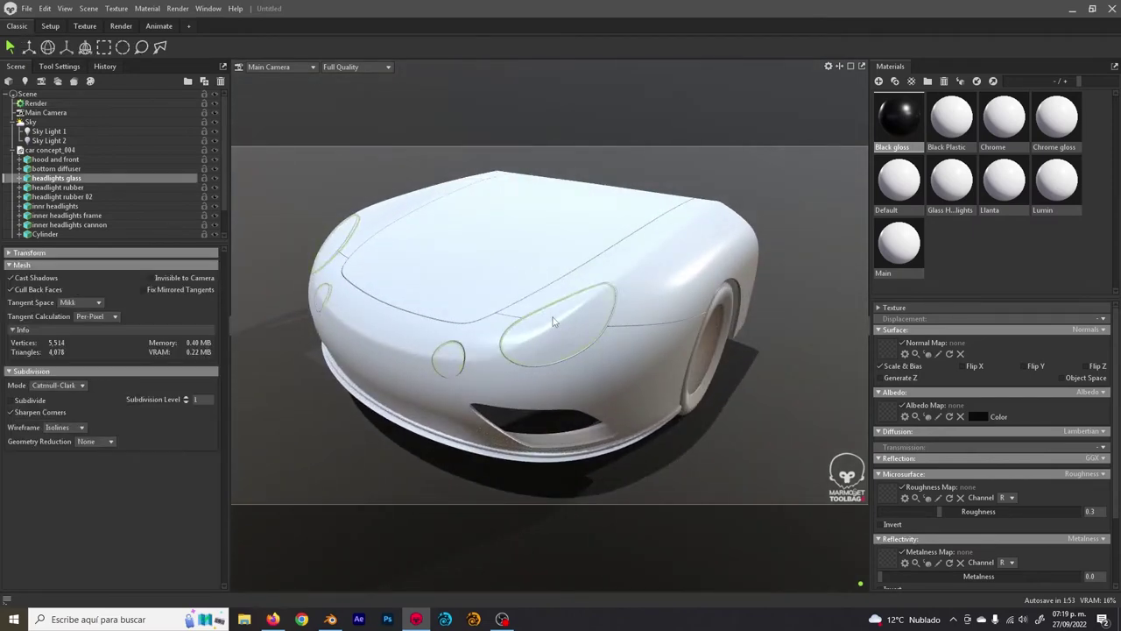
left_click(214, 177)
scroll(613, 328, "up", 2)
scroll(613, 328, "up", 2)
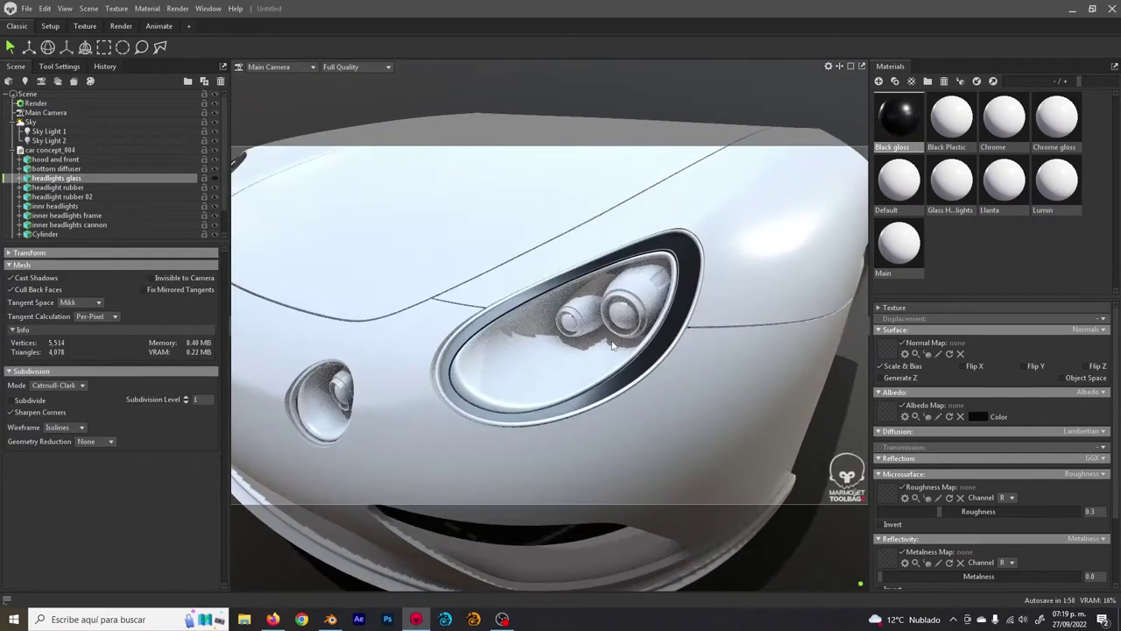
- Lighten the Black gloss material's albedo colour to 151515
middle_click_drag(613, 328, 575, 248)
left_click_drag(574, 248, 712, 296)
left_click(977, 417)
mouse_move(668, 392)
left_mouse_down()
mouse_move(648, 372)
mouse_move(767, 387)
mouse_move(789, 374)
mouse_move(779, 412)
mouse_move(746, 365)
mouse_move(664, 401)
mouse_move(647, 443)
left_mouse_up()
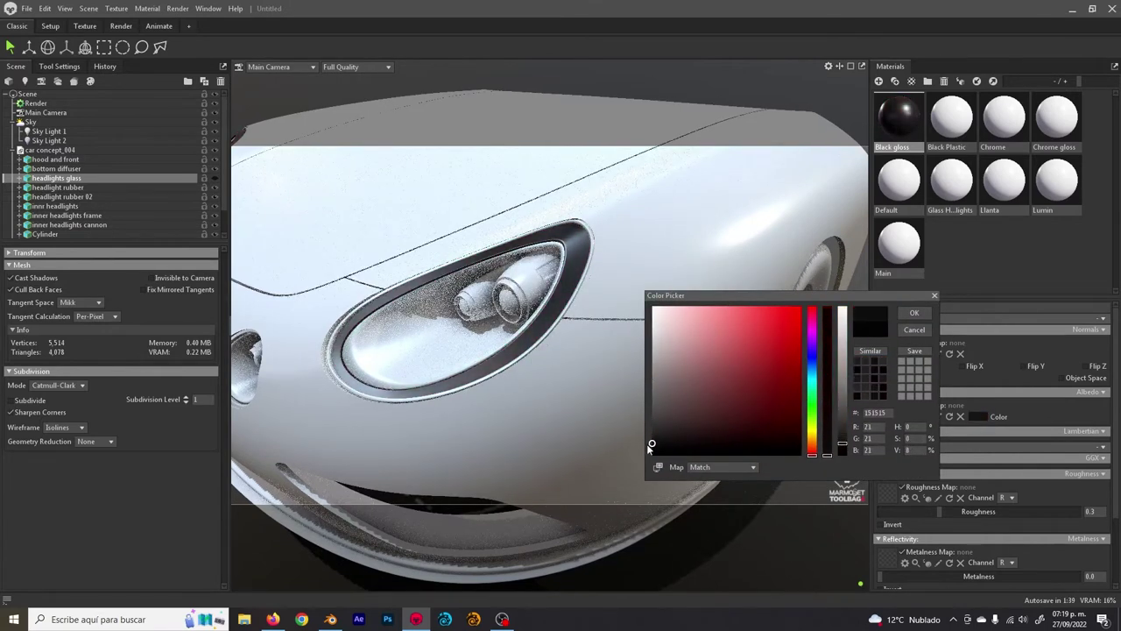
left_click(916, 314)
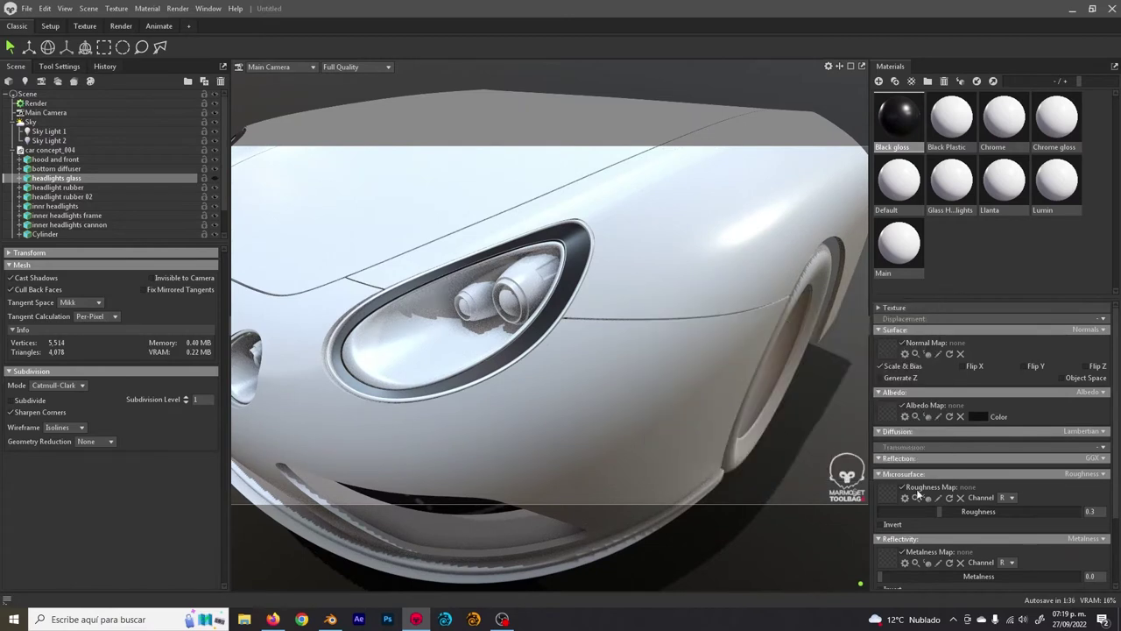
- Set the Black gloss material's roughness to about 0.215 and its metalness to about 0.559
left_click_drag(942, 511, 874, 511)
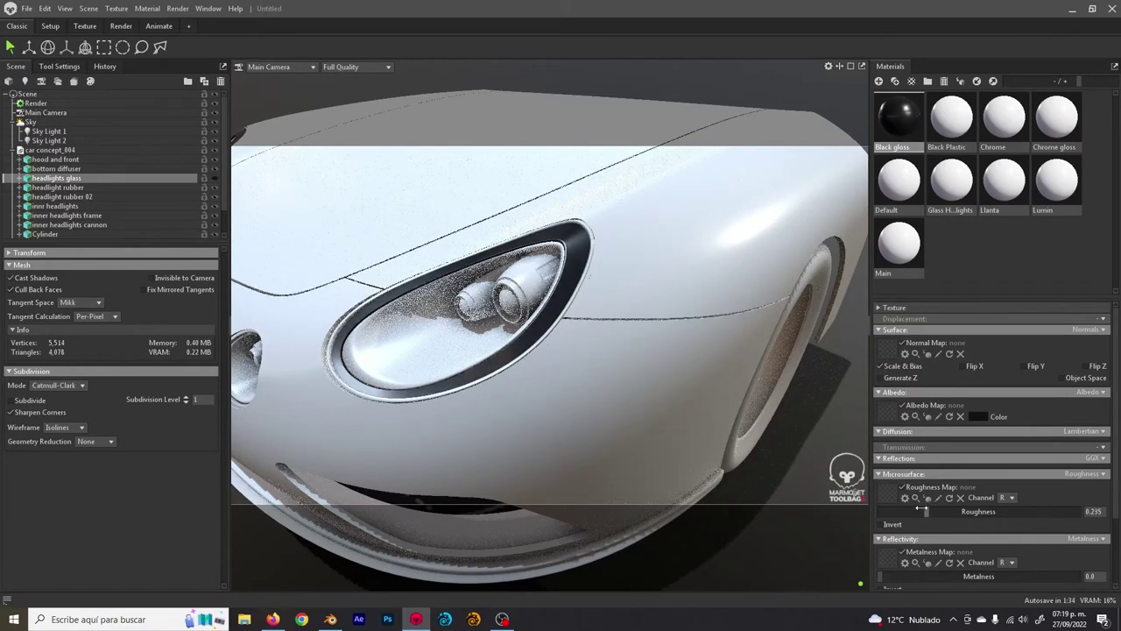
left_click_drag(872, 508, 996, 491)
scroll(947, 476, "down", 2)
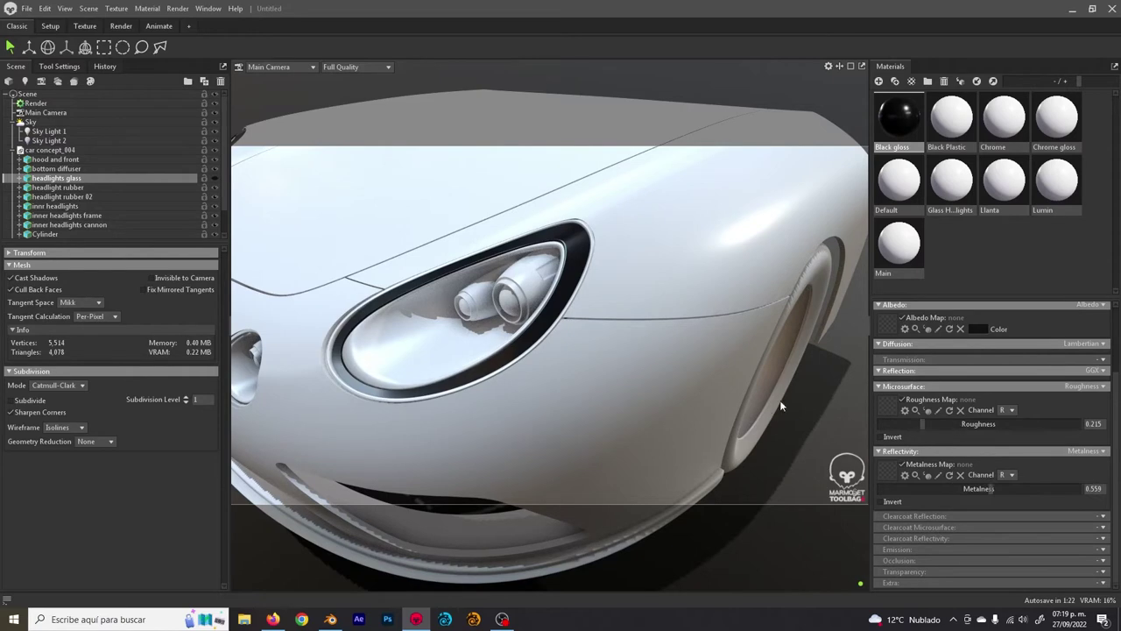
- Test a dark red albedo on the Black Plastic material to see which parts use it, and settle on near black
left_click(954, 130)
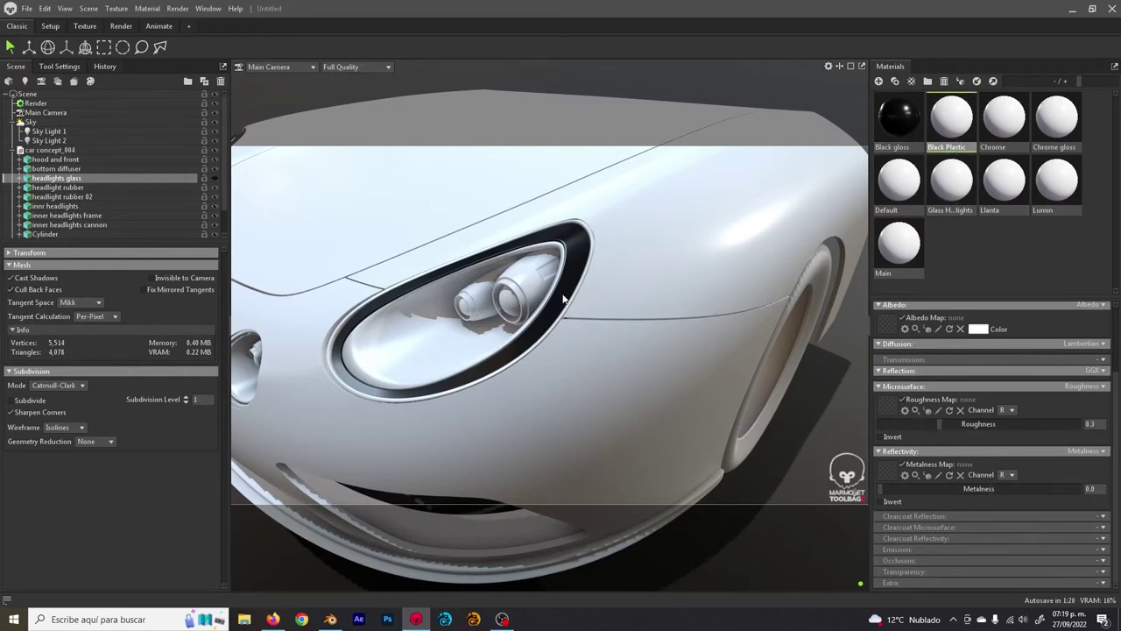
left_click_drag(569, 228, 570, 279)
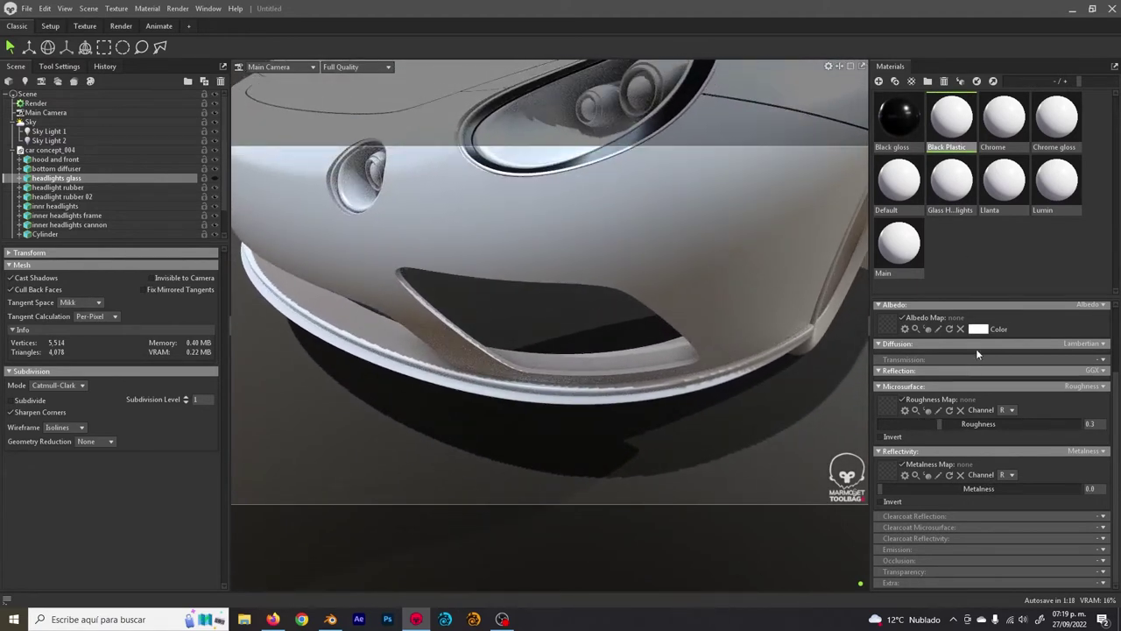
left_click(979, 329)
mouse_move(730, 420)
left_mouse_down()
mouse_move(731, 395)
mouse_move(710, 393)
left_mouse_up()
double_click(586, 257)
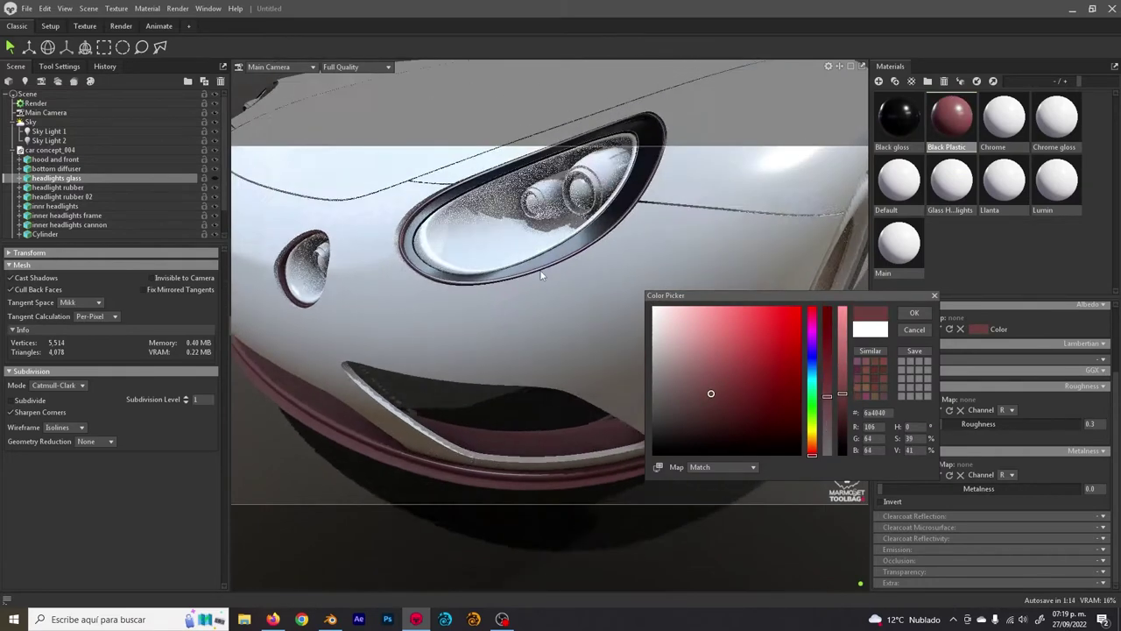
left_click_drag(527, 296, 552, 278)
left_click_drag(670, 429, 652, 450)
left_click(915, 313)
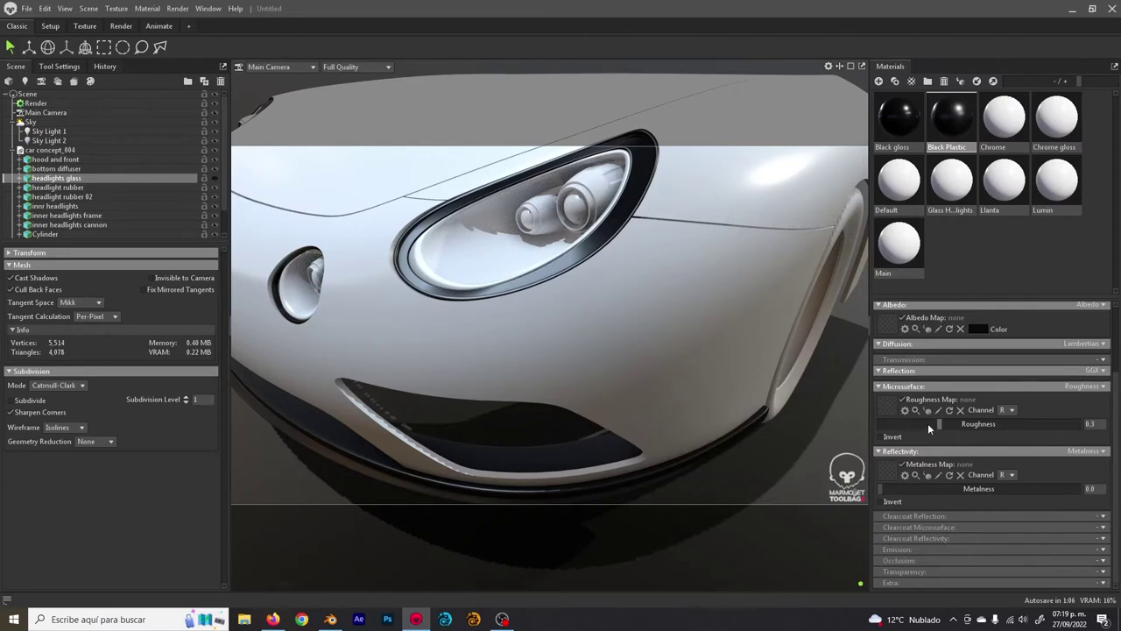
- Set the Black Plastic material's roughness to 0.0 and its metalness to 0.3
left_click_drag(927, 423, 880, 424)
left_click(939, 488)
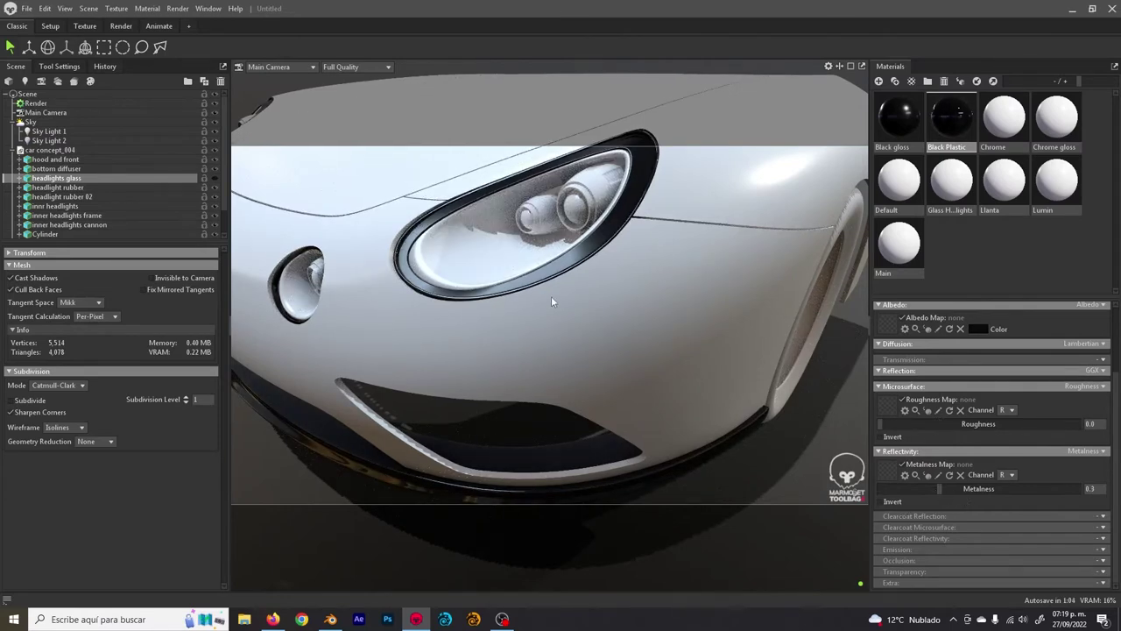
left_click_drag(568, 259, 621, 281)
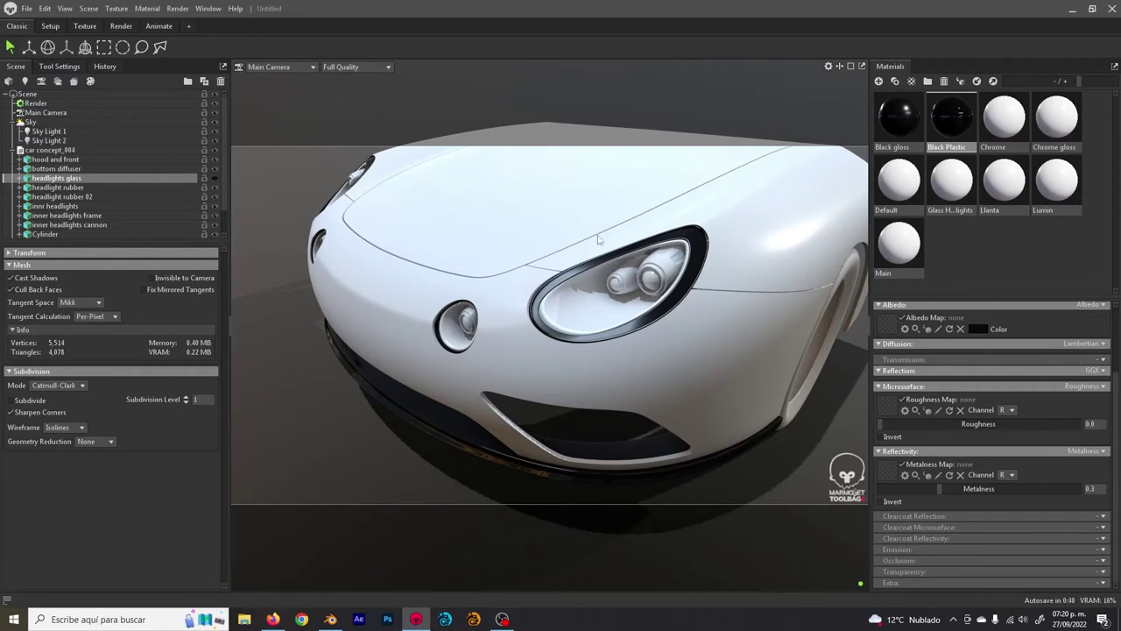
- Select the material assigned to the hood and front mesh directly from the car in the viewport
right_click(755, 208)
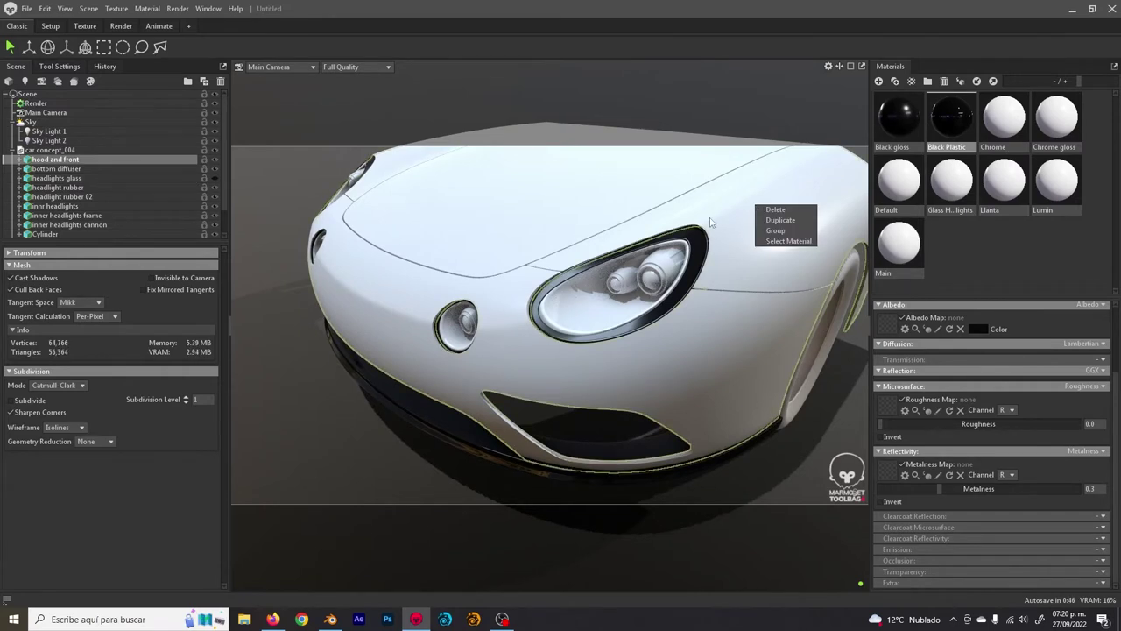
right_click(544, 208)
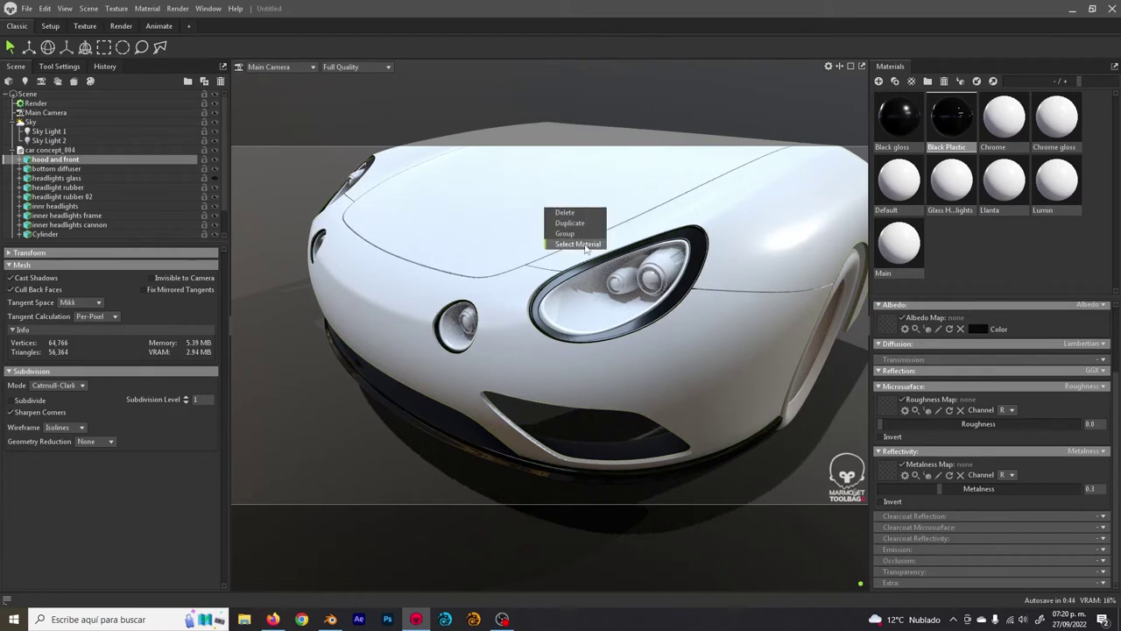
left_click(580, 243)
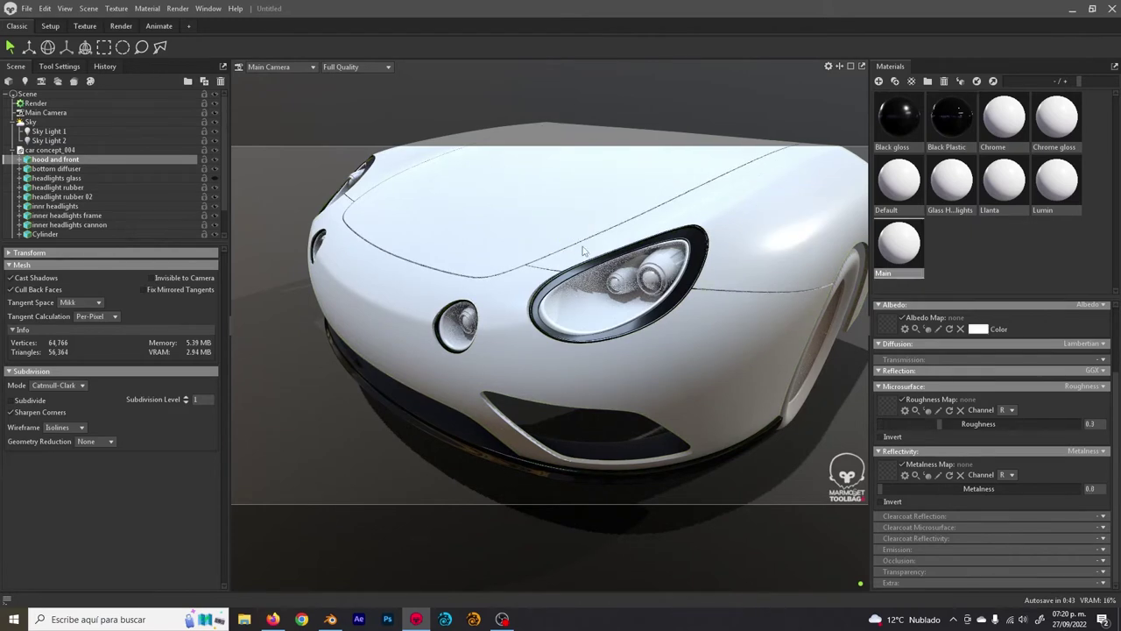
right_click(514, 212)
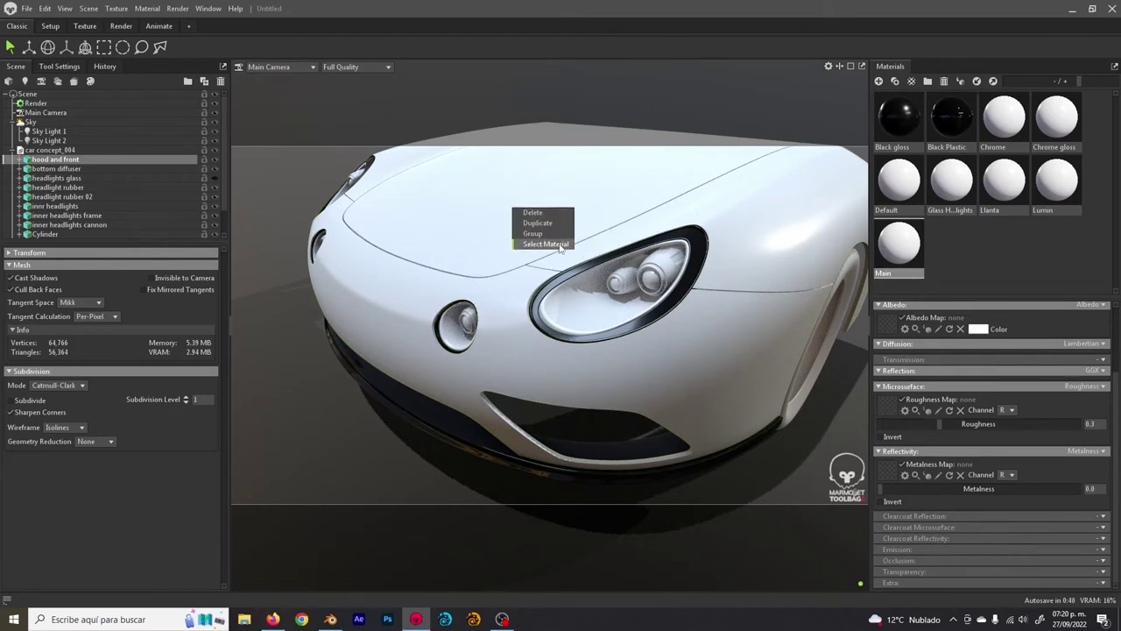
left_click(559, 244)
- Set the Main body material's albedo colour to red, ba0000
left_click(980, 329)
left_click_drag(755, 376, 812, 344)
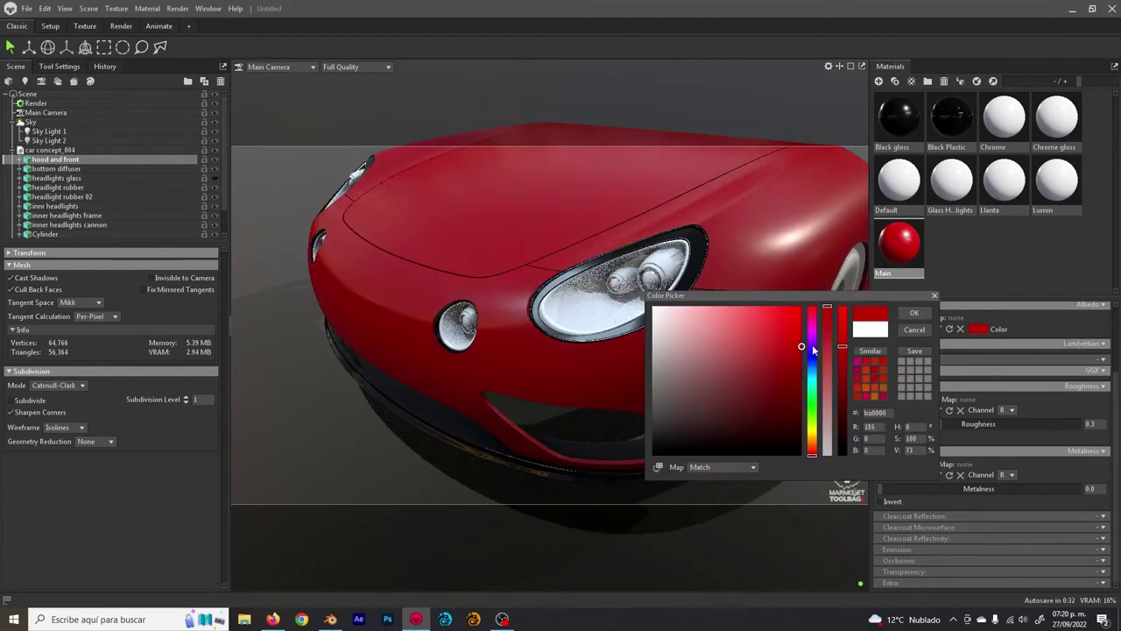
left_click(914, 313)
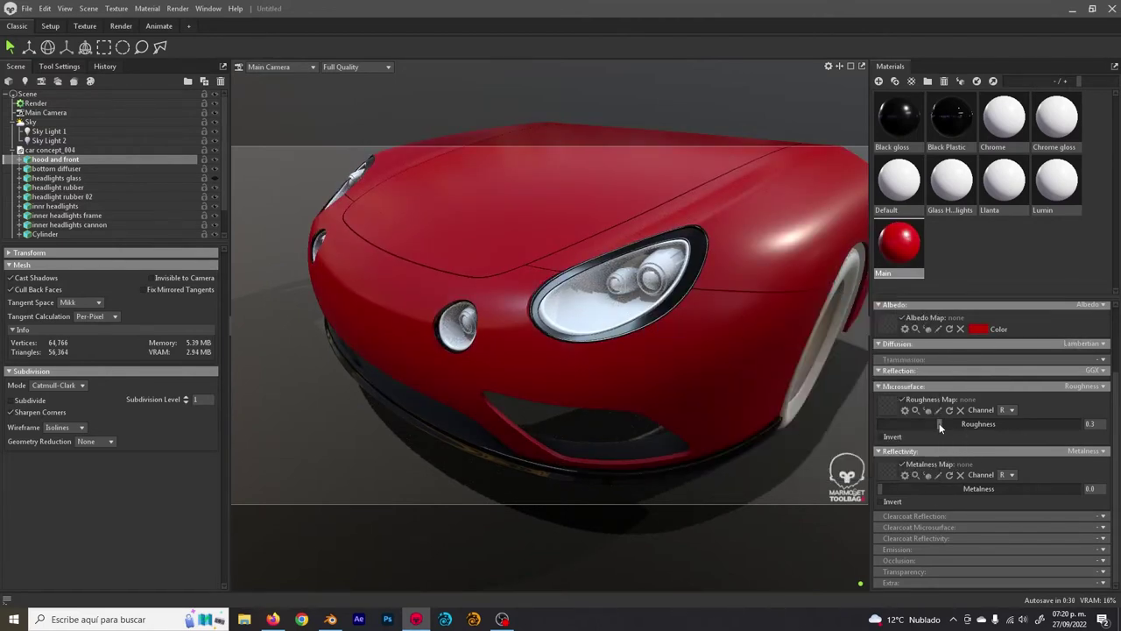
- Set the Main material's roughness to about 0.374 and its metalness to about 0.506
left_click_drag(940, 427, 941, 423)
left_click_drag(931, 488, 938, 488)
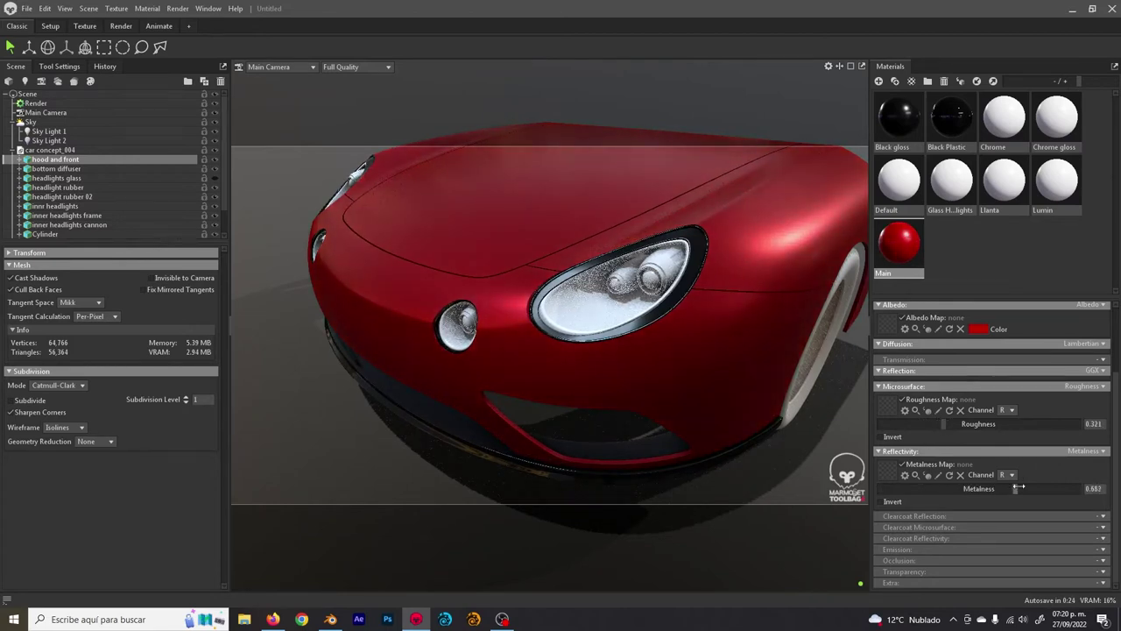
left_click_drag(1018, 488, 805, 493)
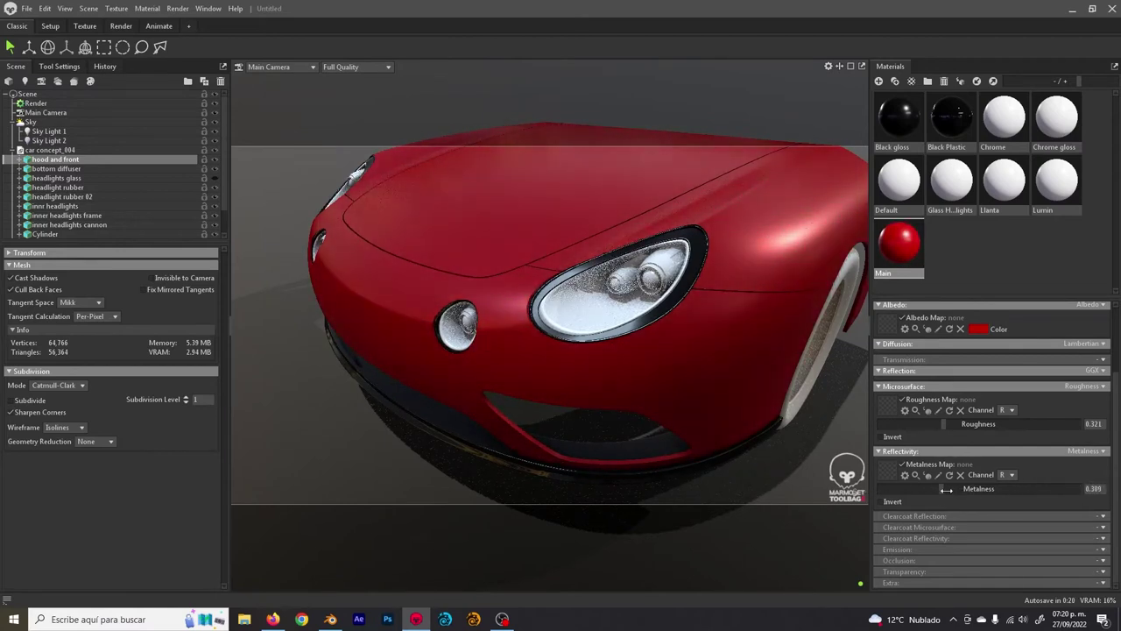
left_click_drag(1007, 489, 850, 488)
left_click_drag(937, 485, 983, 482)
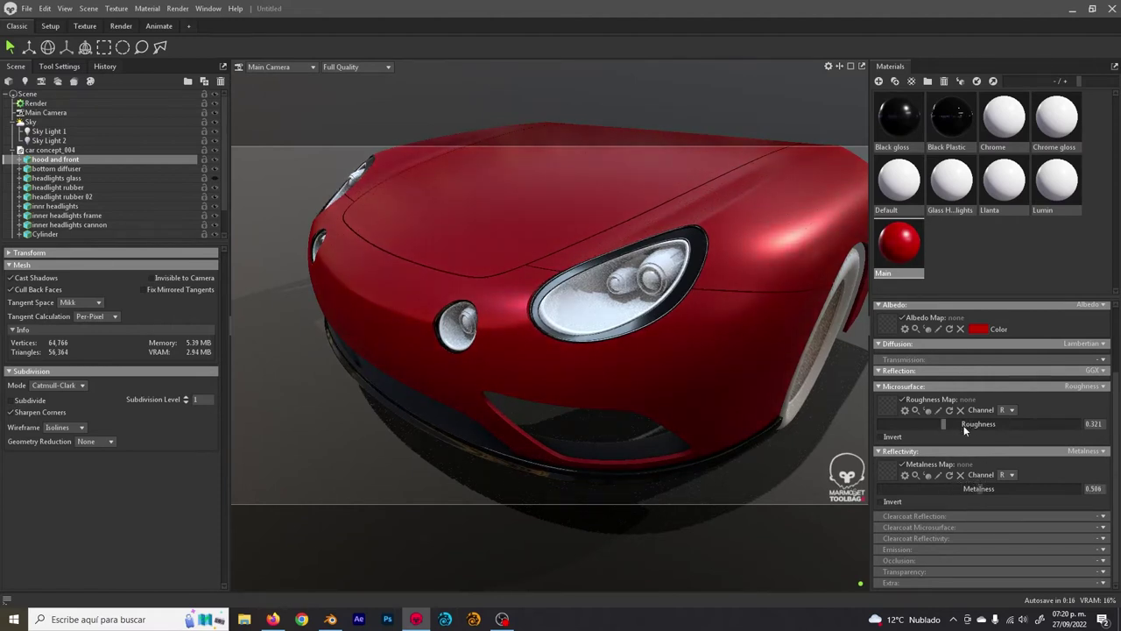
left_click_drag(945, 425, 954, 424)
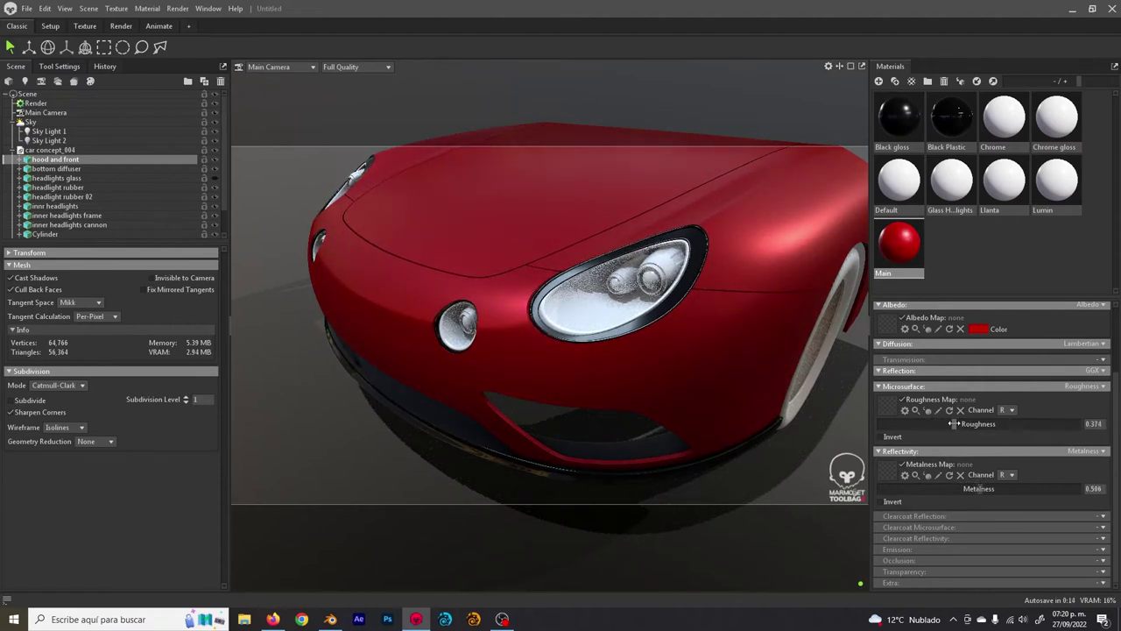
left_click_drag(607, 306, 561, 279)
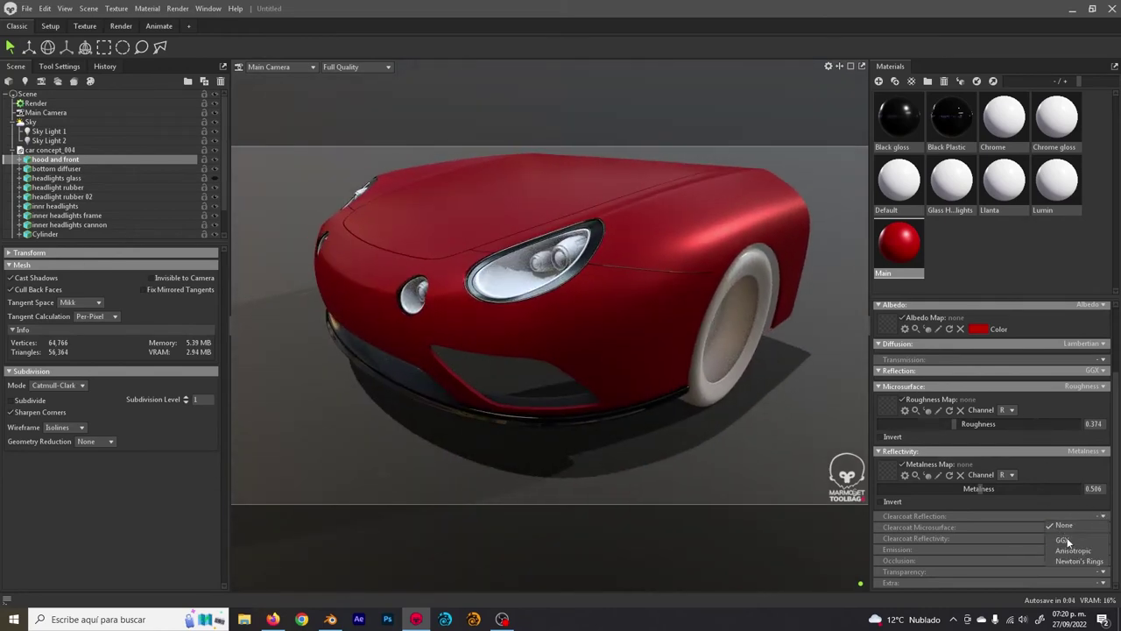
- Add a GGX clearcoat reflection to the Main material, with its microsurface set to Gloss at 1.0
left_click(1068, 541)
left_click(1077, 527)
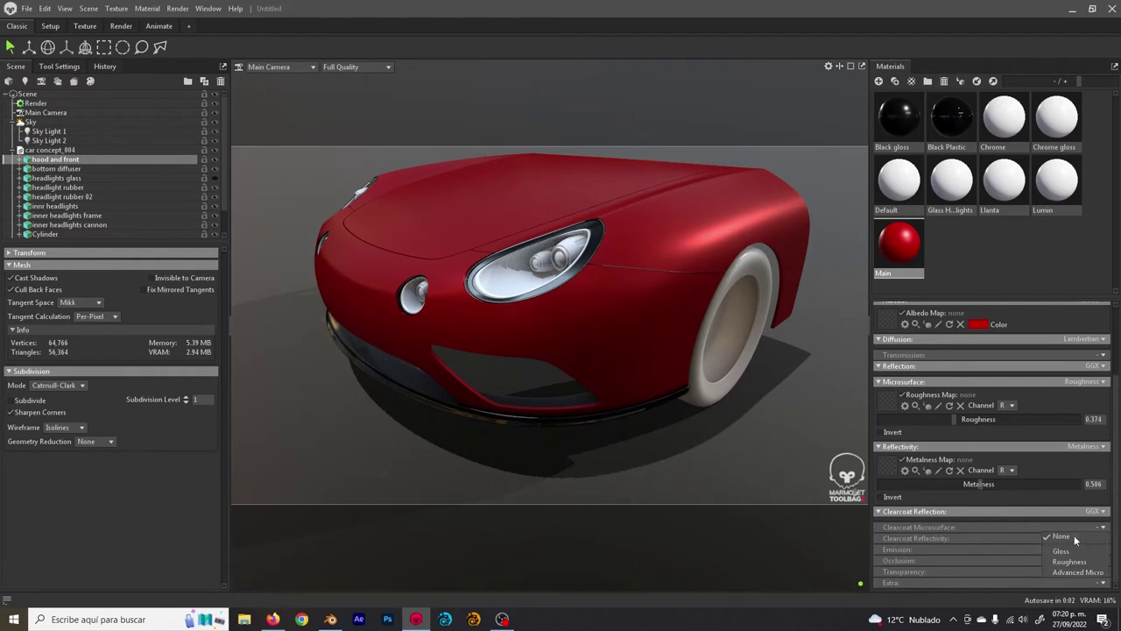
left_click(1072, 554)
scroll(1041, 492, "down", 2)
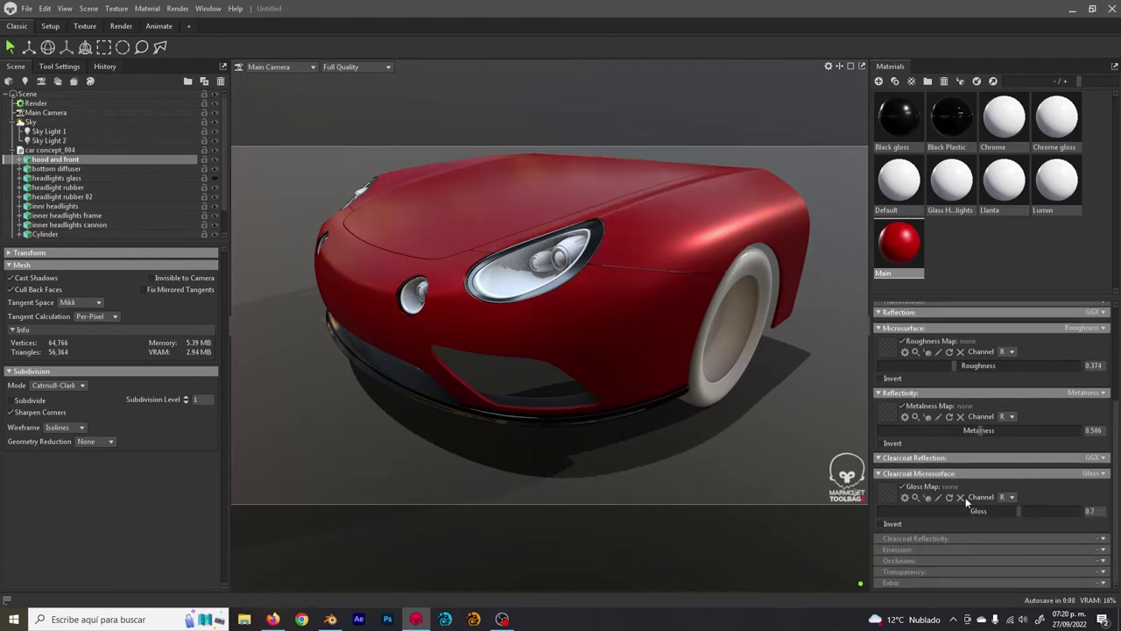
left_click_drag(1021, 511, 1077, 511)
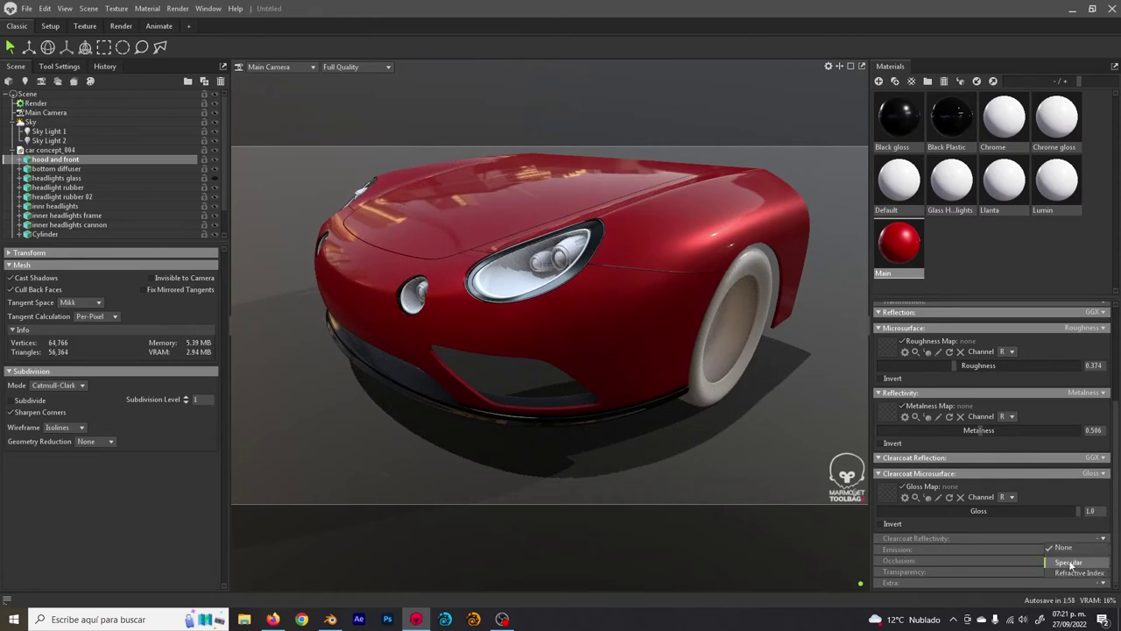
- Set the Main material's clearcoat reflectivity to Specular and check the reflections across the hood
left_click(1070, 562)
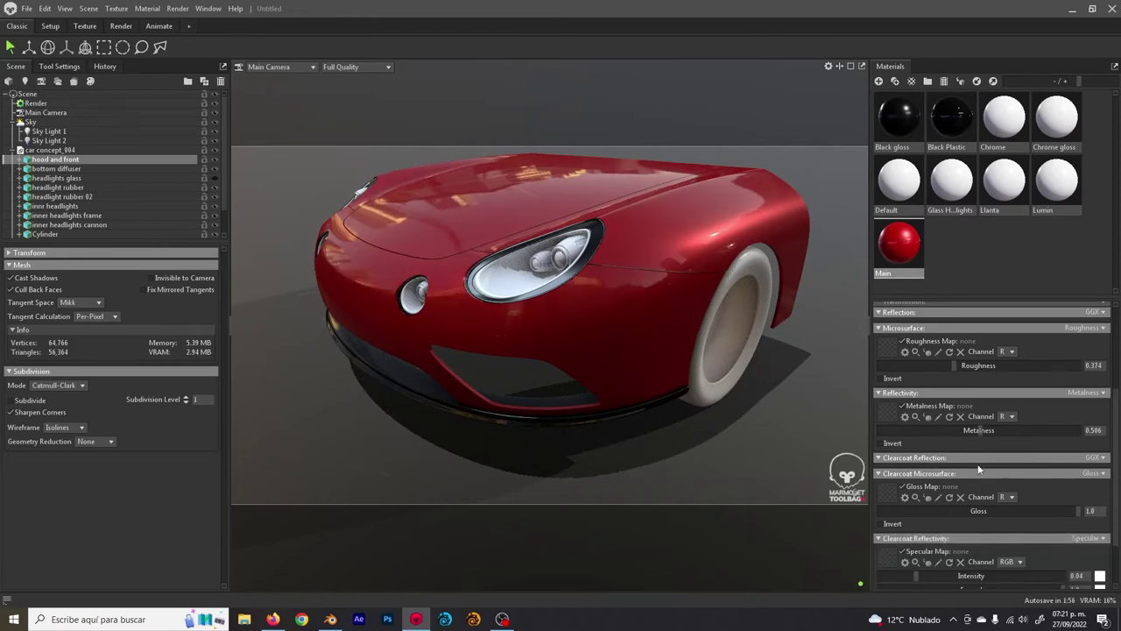
scroll(978, 469, "down", 2)
left_click_drag(592, 246, 644, 291)
- Hide Sky Light 2 and rotate the sky environment to about 176.9
left_click(48, 140)
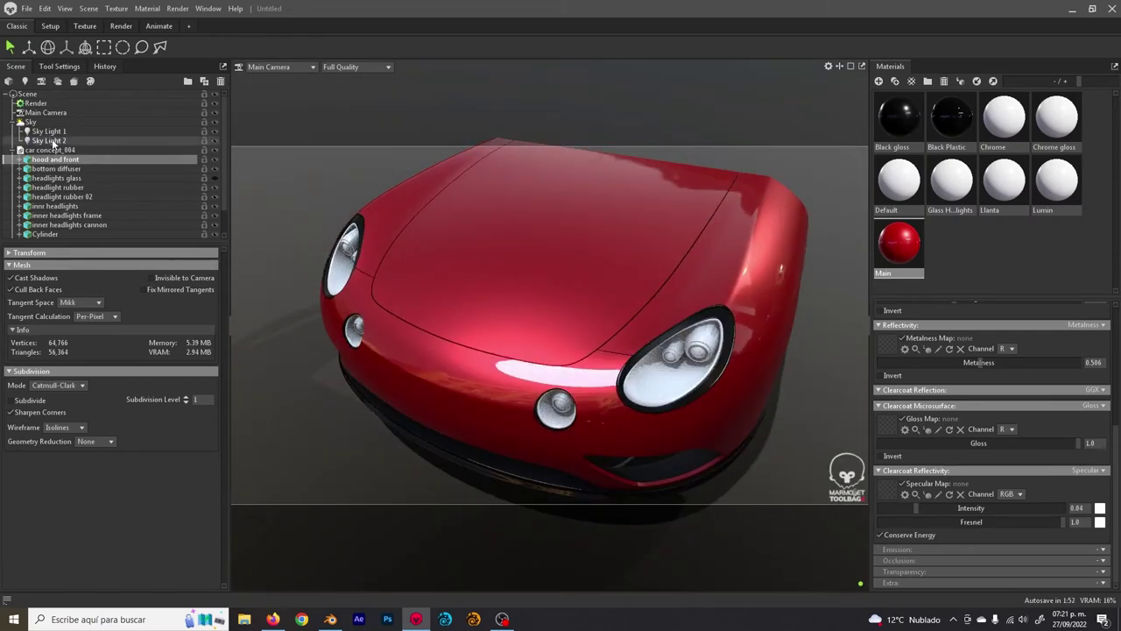
left_click(216, 140)
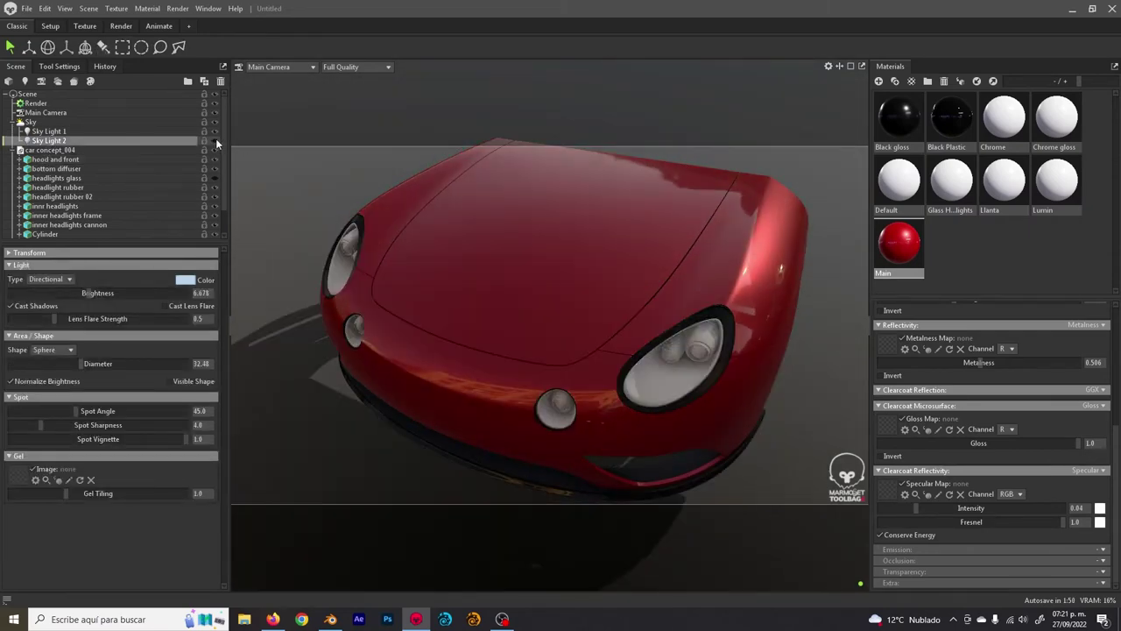
left_click(91, 123)
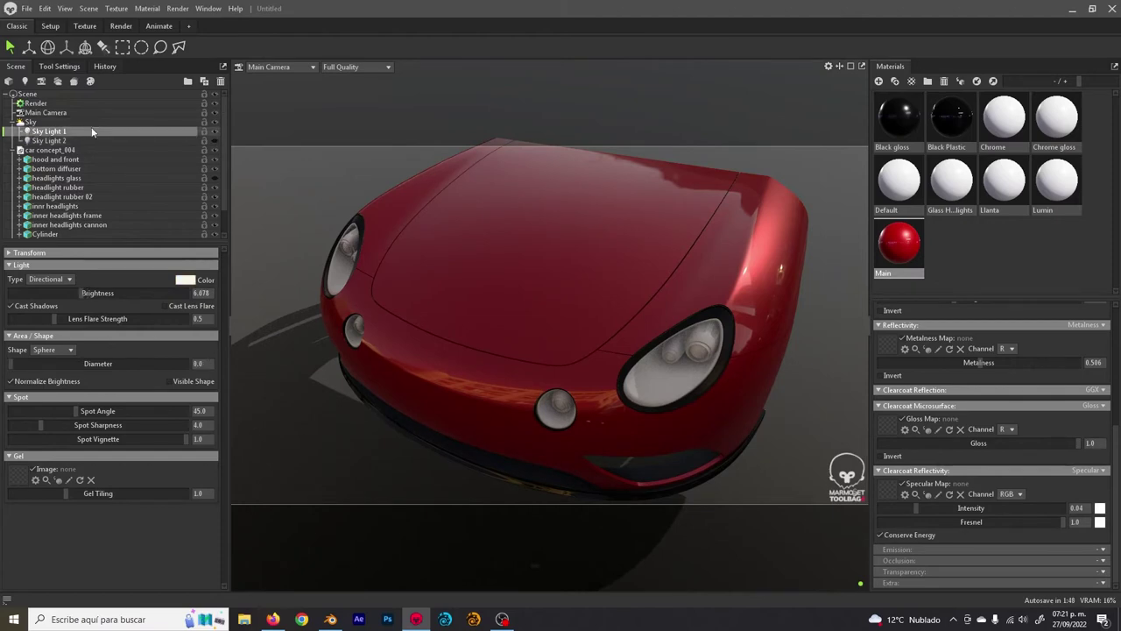
left_click_drag(185, 312, 280, 312)
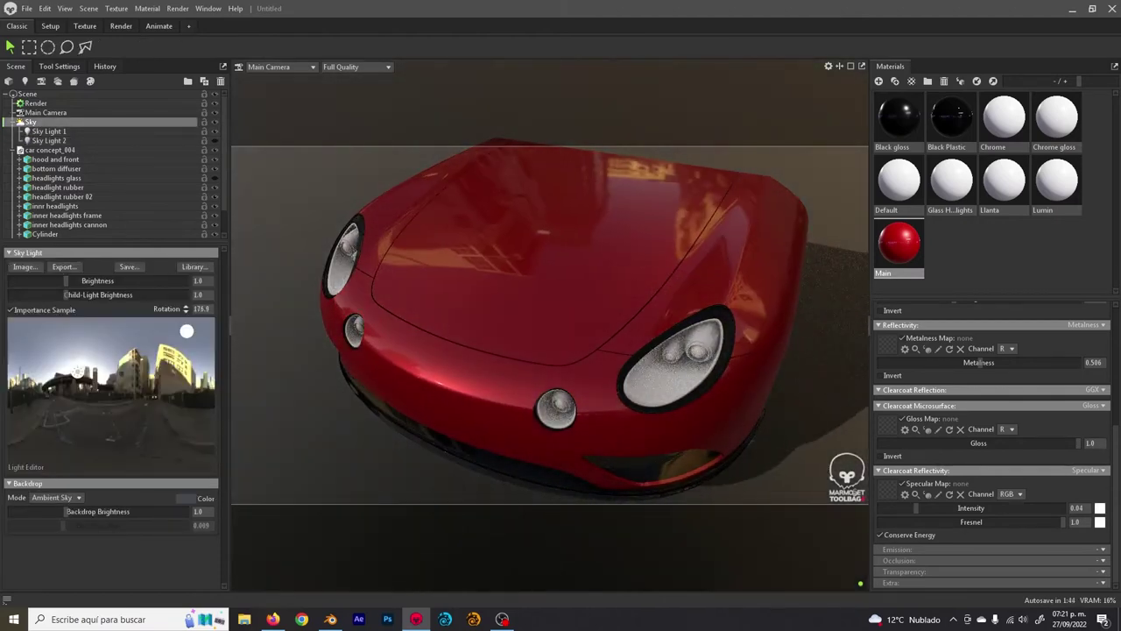
- Raise the sky's brightness to about 1.319 and its child-light brightness to about 1.657
left_click_drag(670, 344, 225, 200)
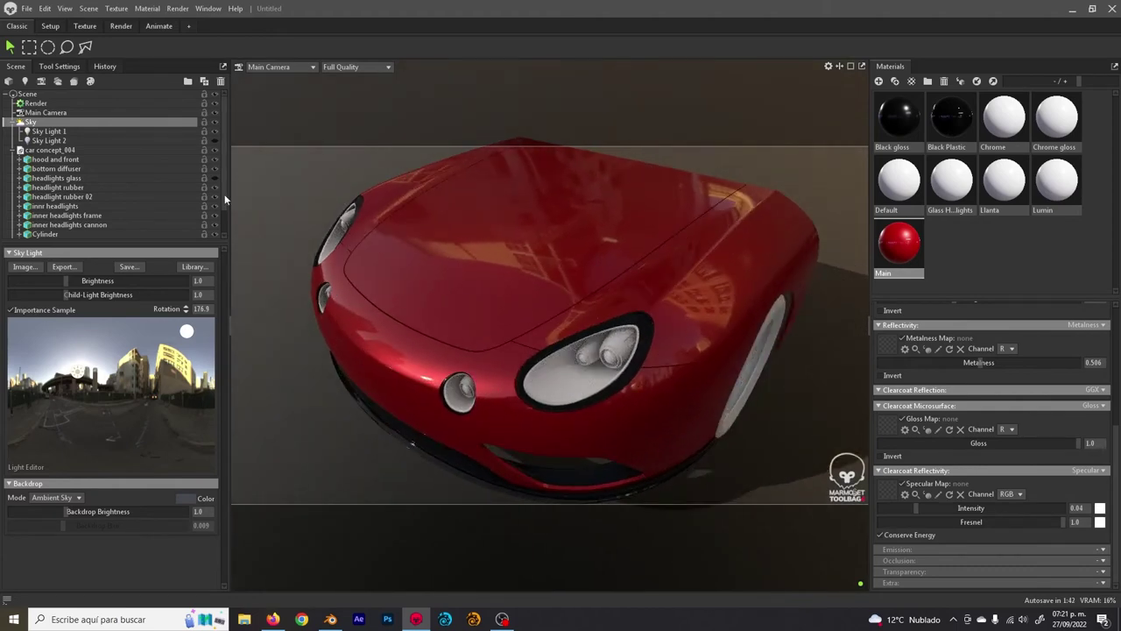
mouse_move(85, 285)
left_mouse_down()
mouse_move(73, 280)
mouse_move(73, 295)
mouse_move(80, 281)
mouse_move(70, 280)
left_mouse_up()
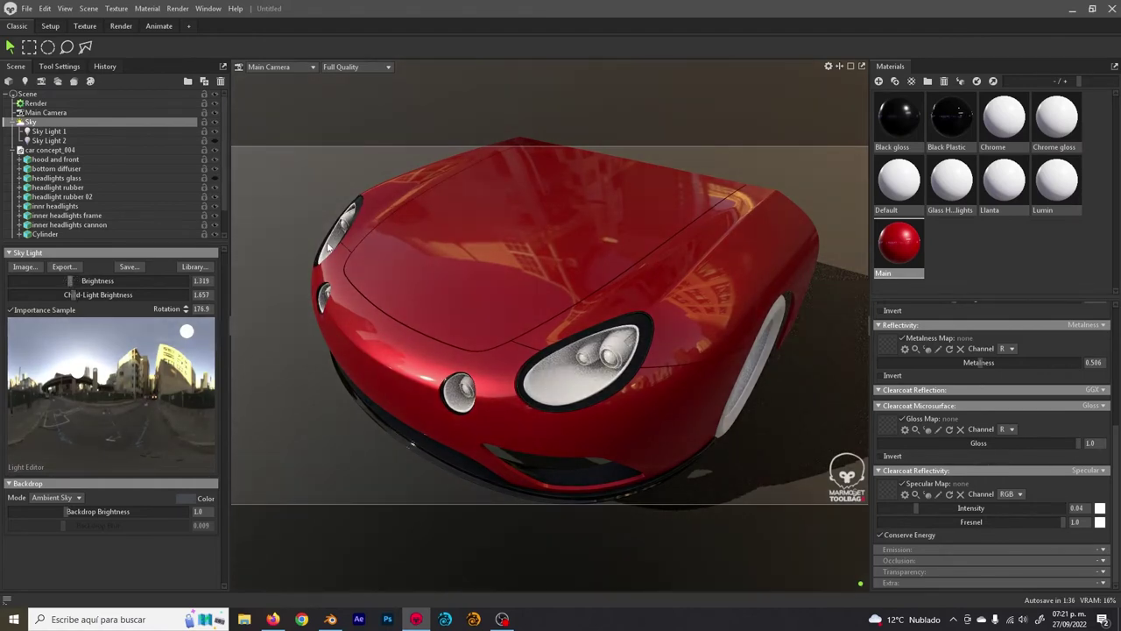
left_click_drag(633, 282, 600, 288)
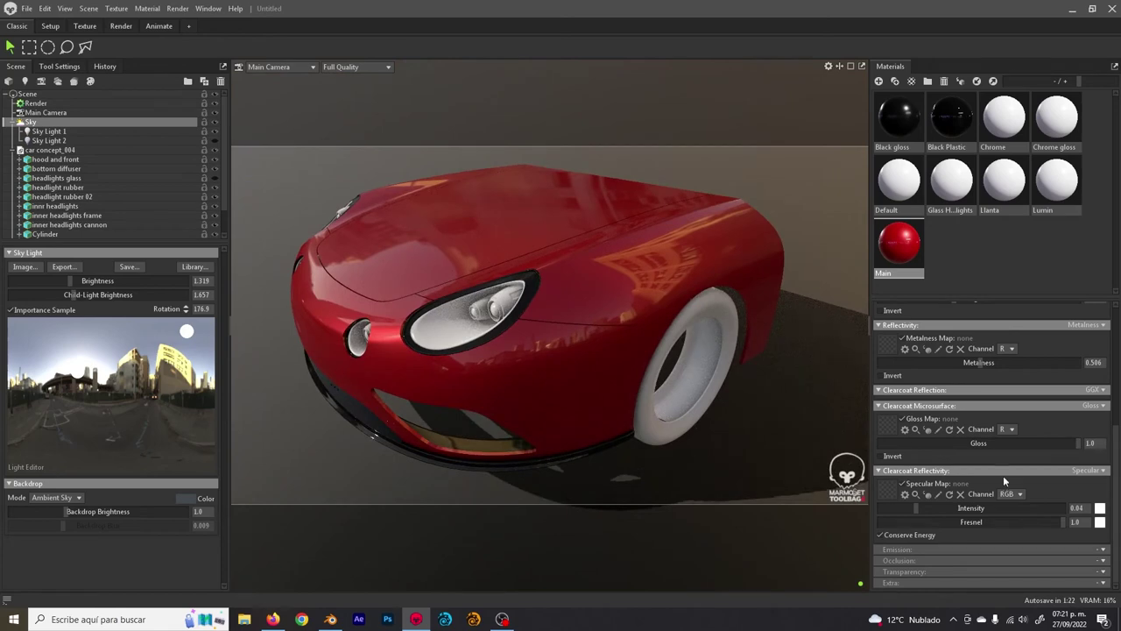
- Set the Main material's clearcoat specular intensity to about 0.068 and its Fresnel to about 0.494
left_click(934, 509)
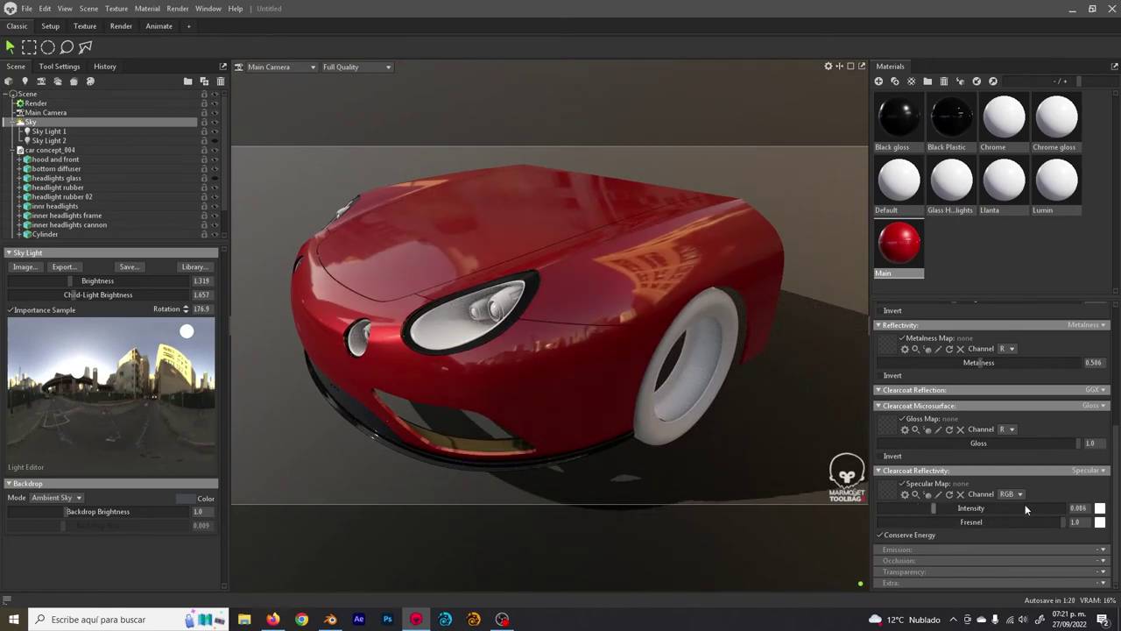
left_click_drag(1014, 506, 927, 507)
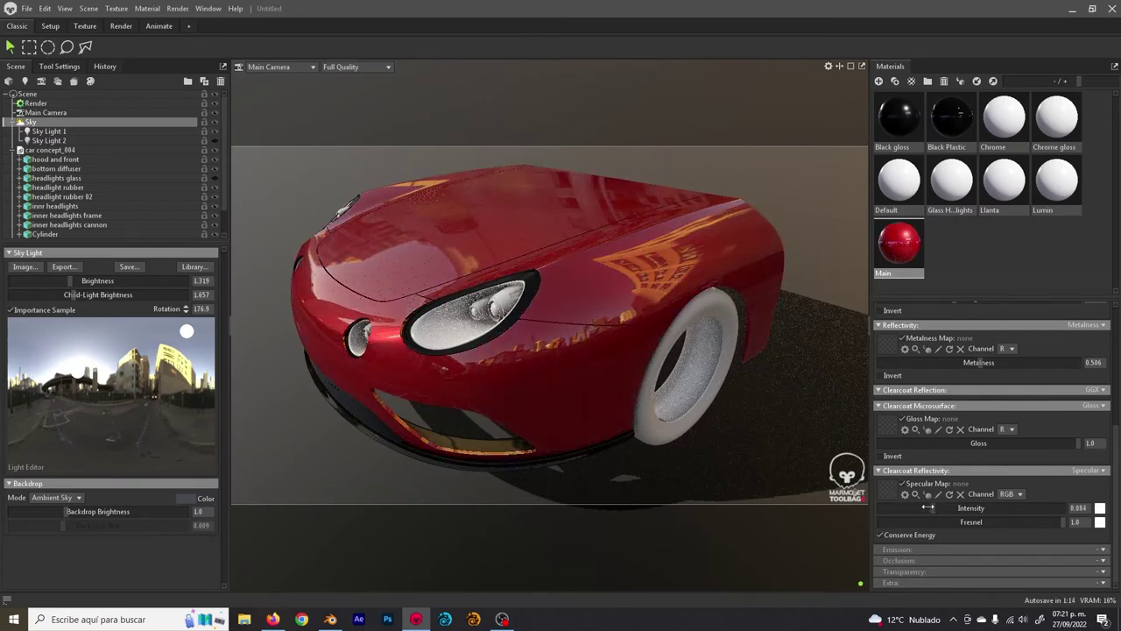
left_click(1007, 523)
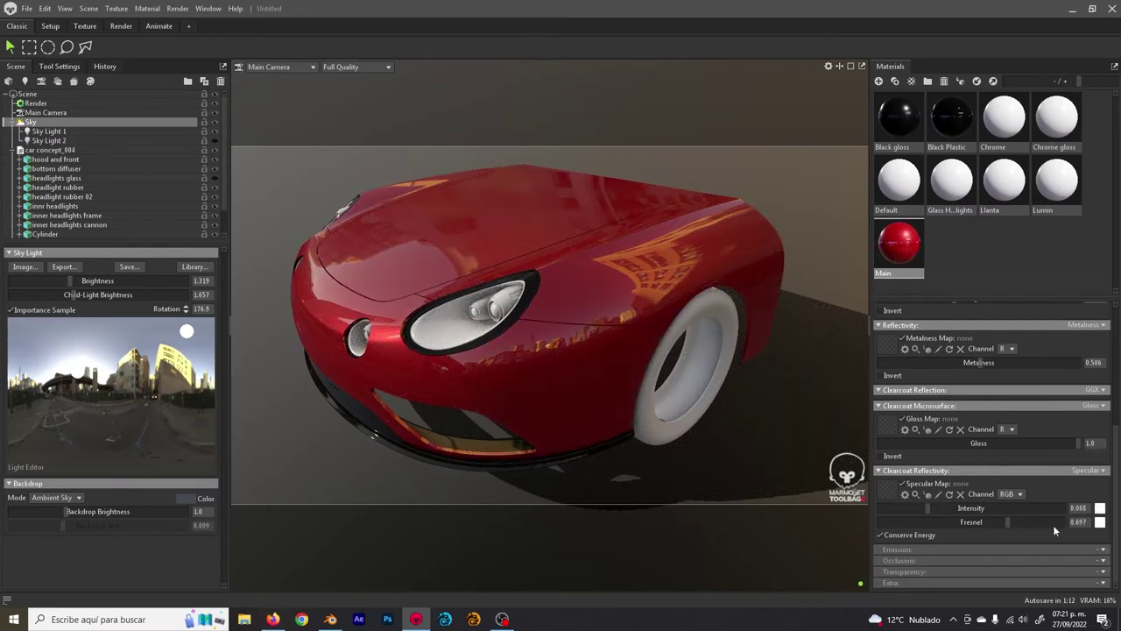
left_click_drag(951, 523, 1051, 515)
left_click_drag(599, 257, 609, 225)
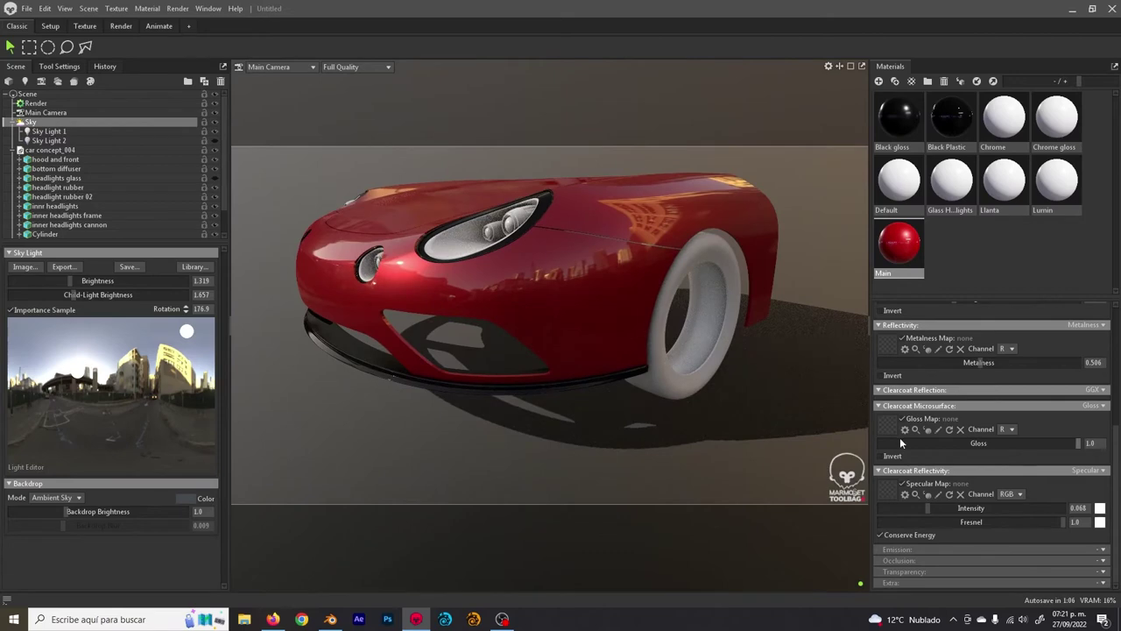
left_click_drag(1026, 521, 957, 524)
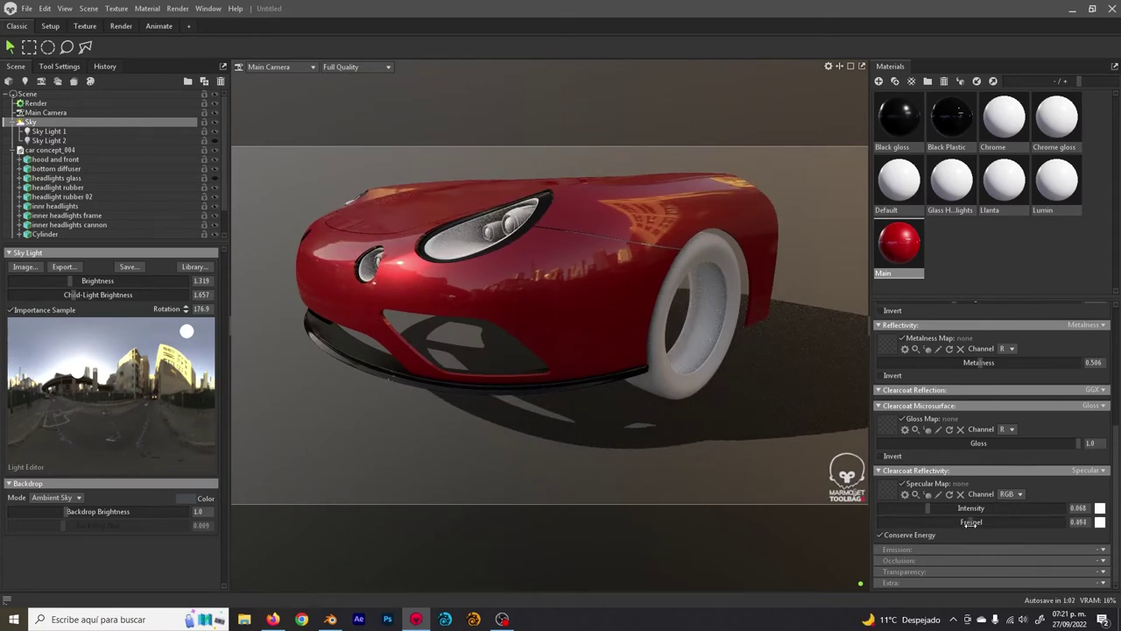
- Select the material assigned to the inner headlights mesh directly from the car in the viewport
left_click_drag(578, 222, 527, 297)
right_click(502, 283)
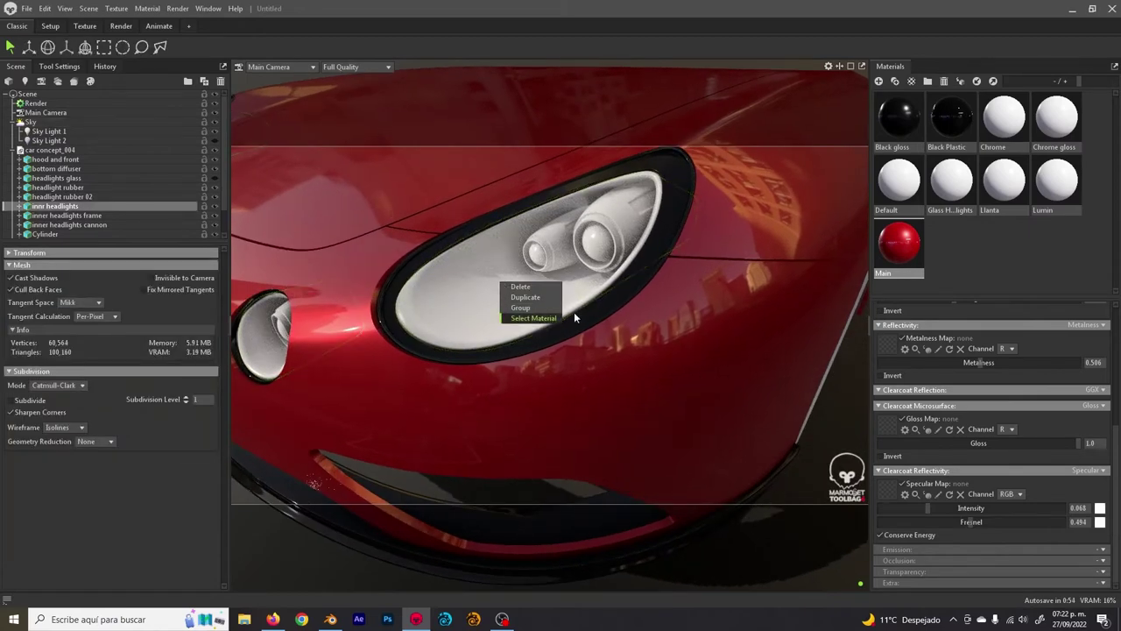
- Give the inner headlights' Chrome material a metalness of 1.0 and a roughness of 0.226
left_click(543, 318)
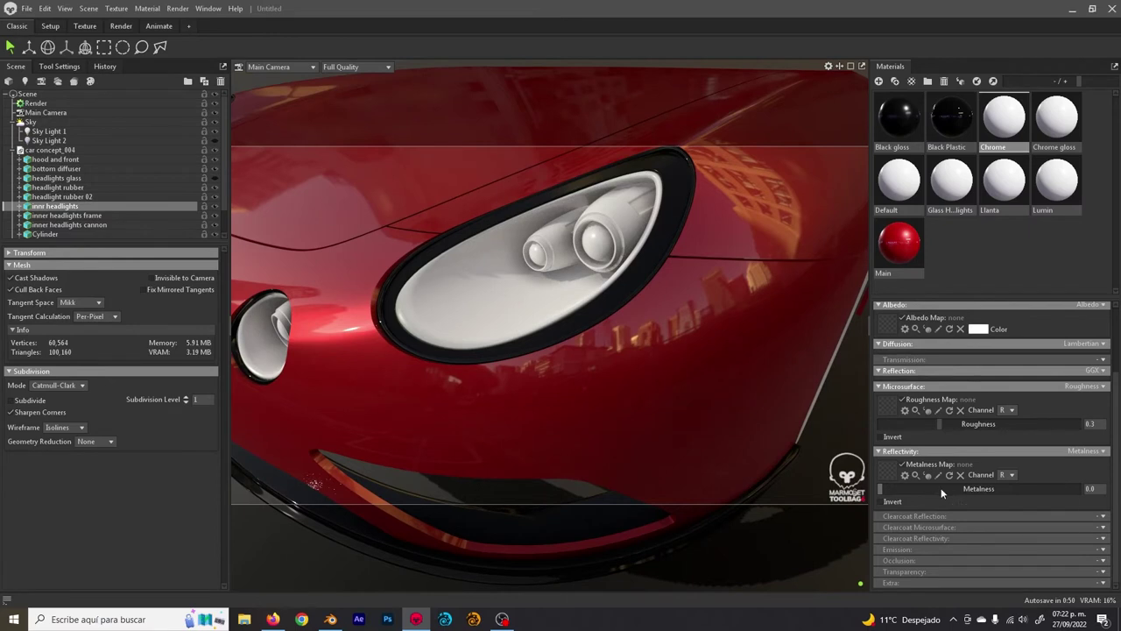
left_click_drag(942, 491, 1086, 489)
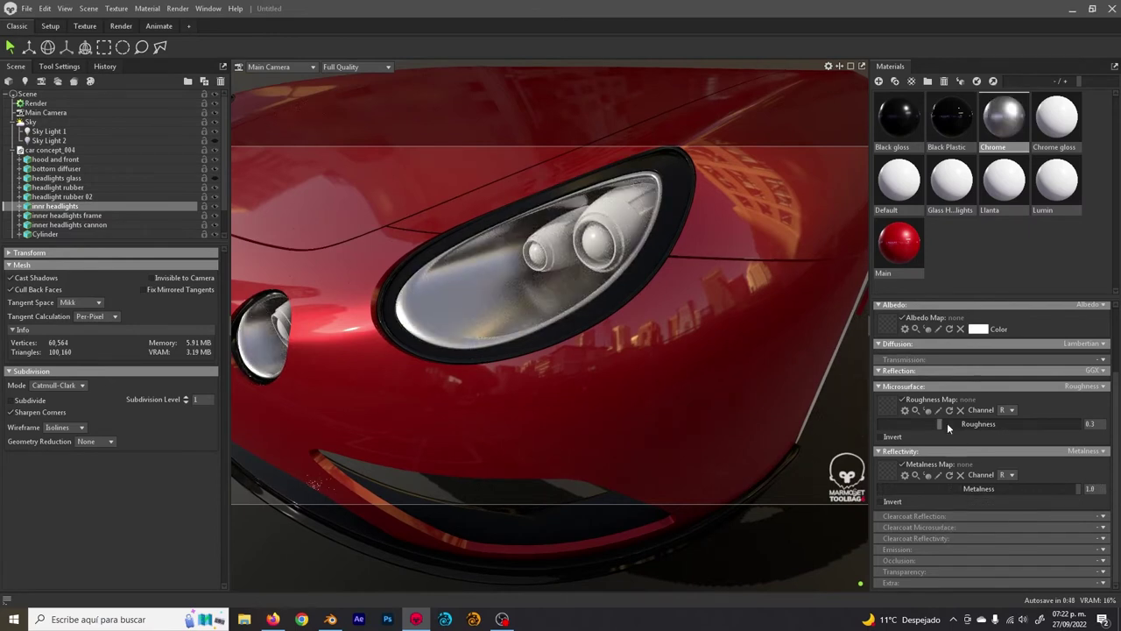
left_click_drag(938, 424, 909, 424)
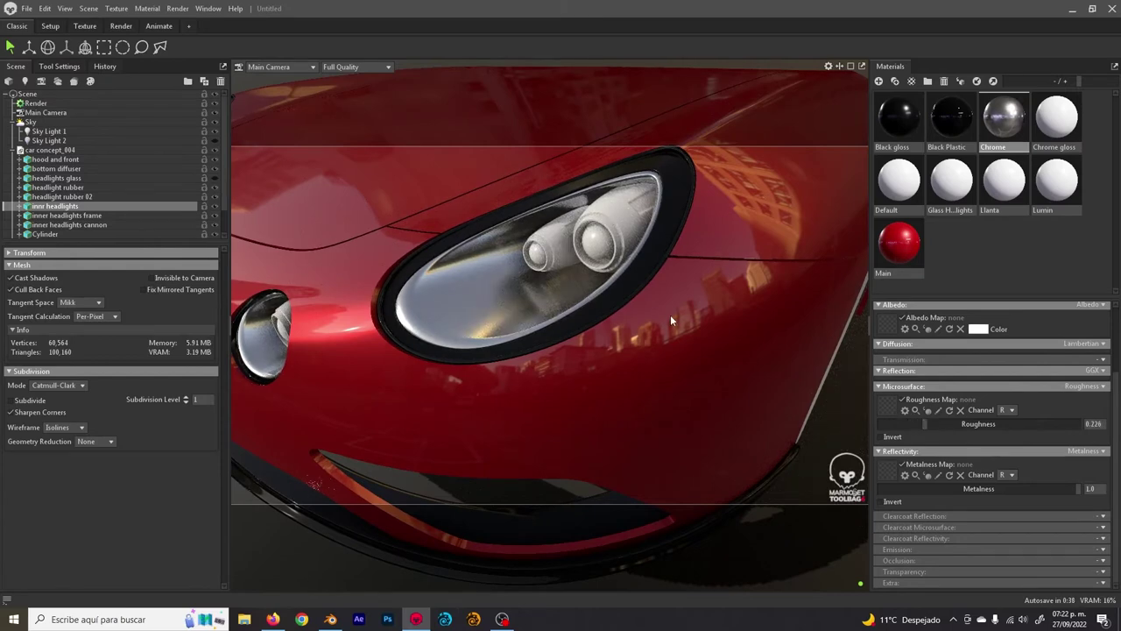
- Give the headlight cannons' Chrome gloss material roughness 0.0, metalness 1.0 and a white albedo
left_click_drag(670, 321, 620, 268)
right_click(629, 271)
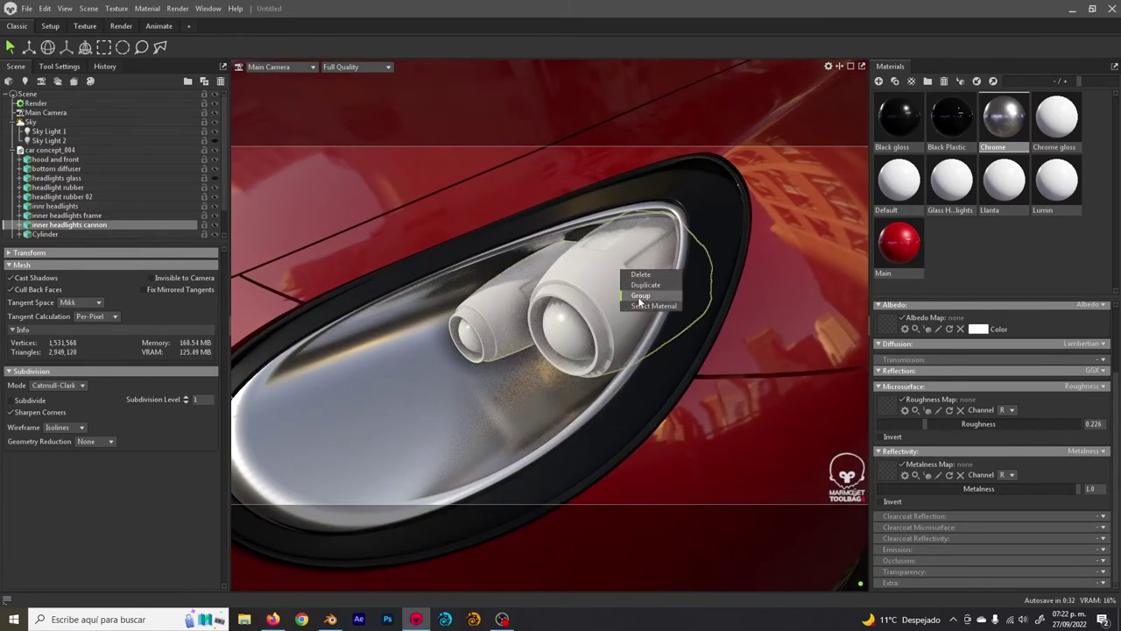
left_click(639, 304)
left_click_drag(925, 422, 886, 423)
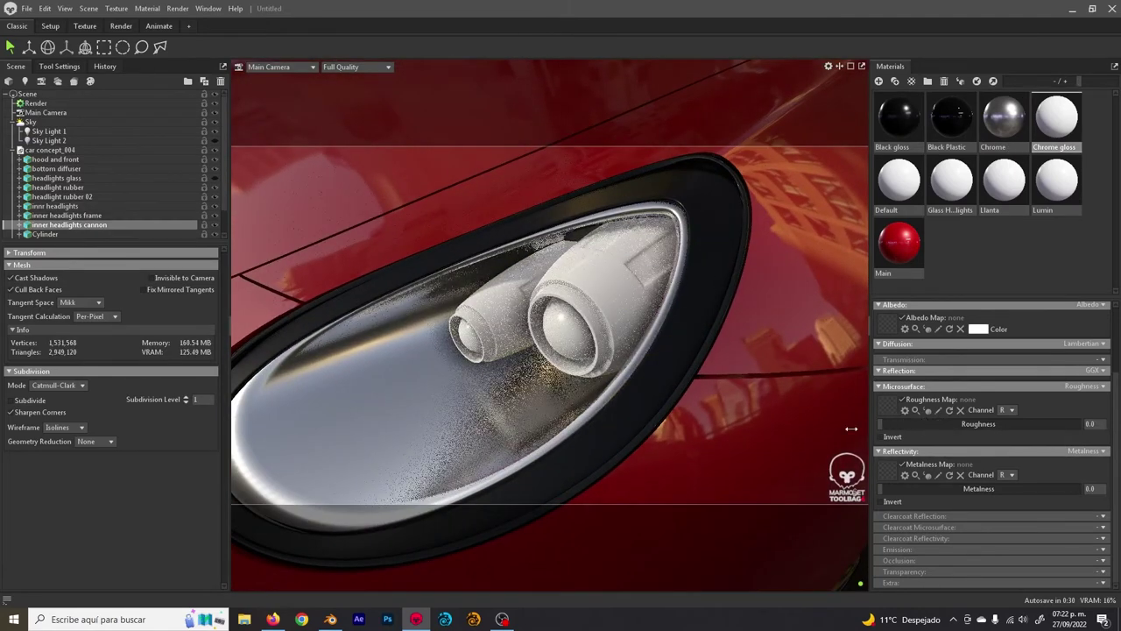
left_click_drag(892, 486, 1095, 486)
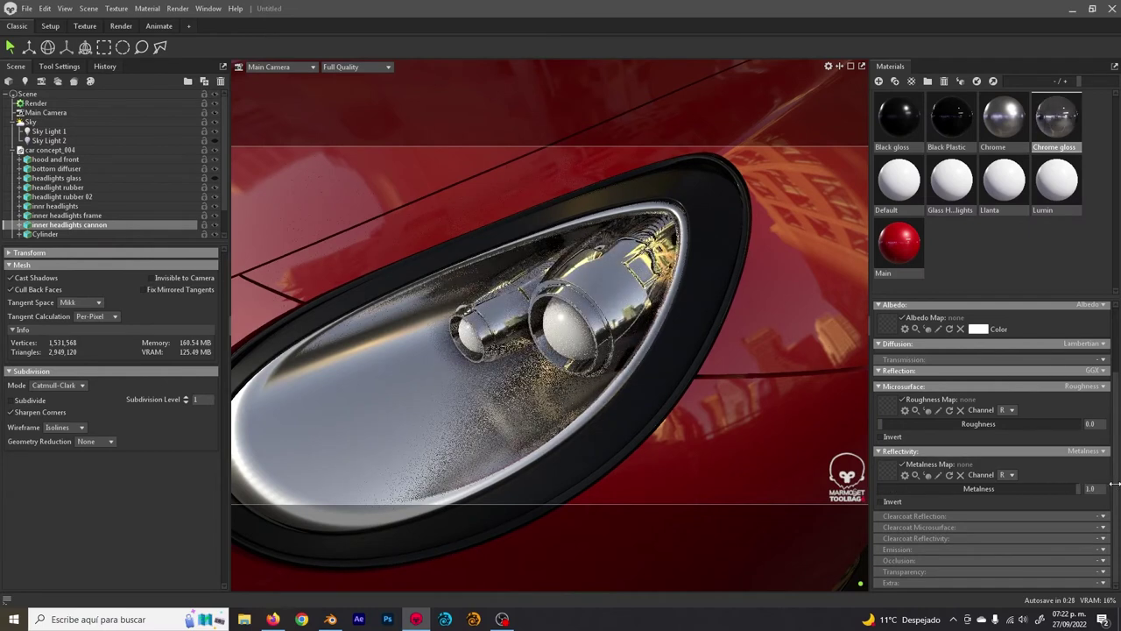
left_click(977, 329)
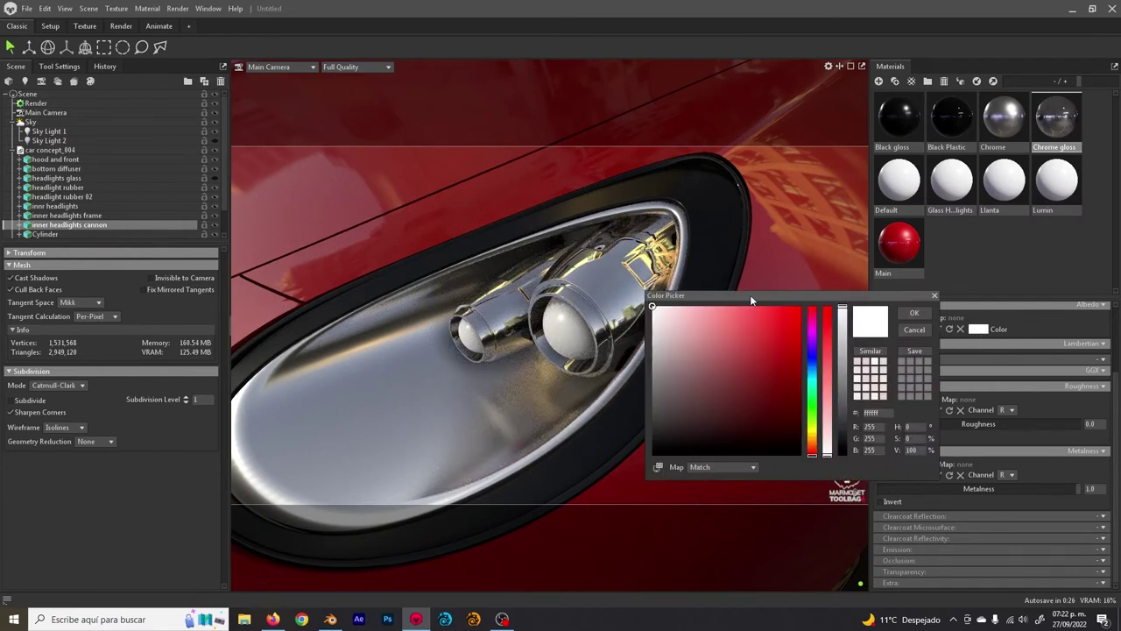
left_click_drag(749, 299, 796, 299)
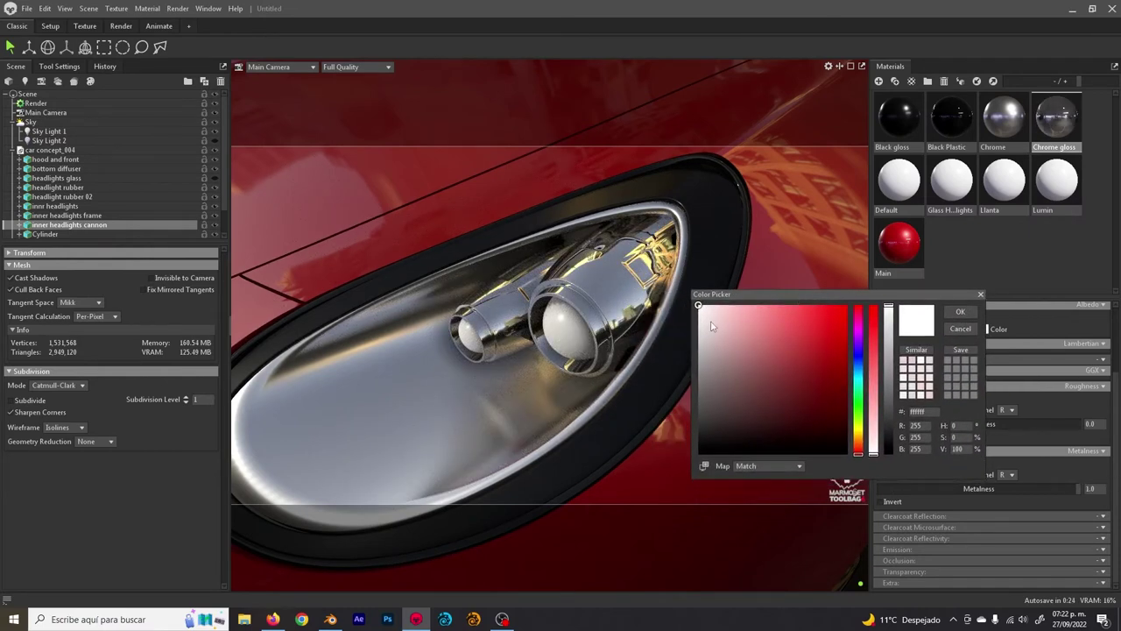
left_click_drag(702, 314, 665, 247)
left_click(961, 313)
- Make the tire's Llanta material near-black with a roughness of 0.571
scroll(589, 266, "down", 5)
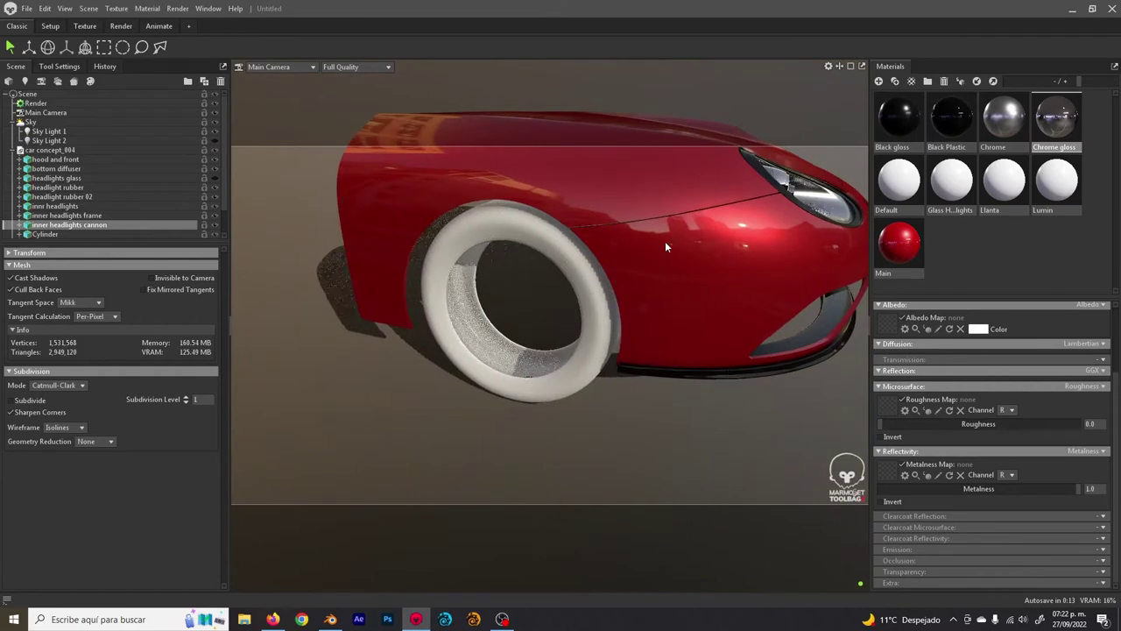
left_click(555, 249)
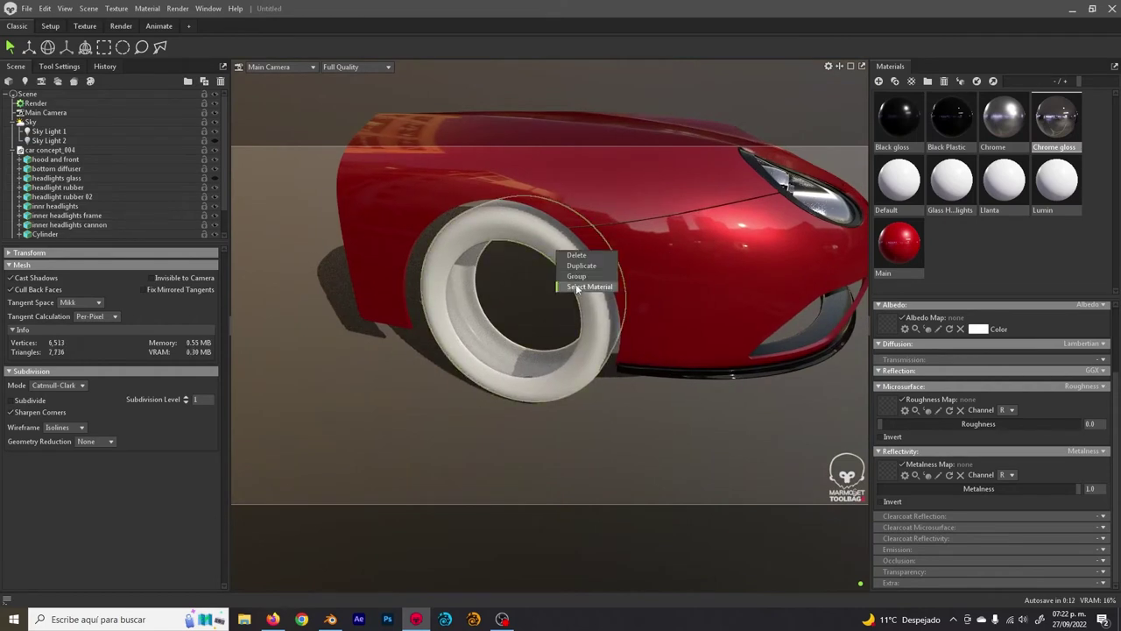
left_click(978, 329)
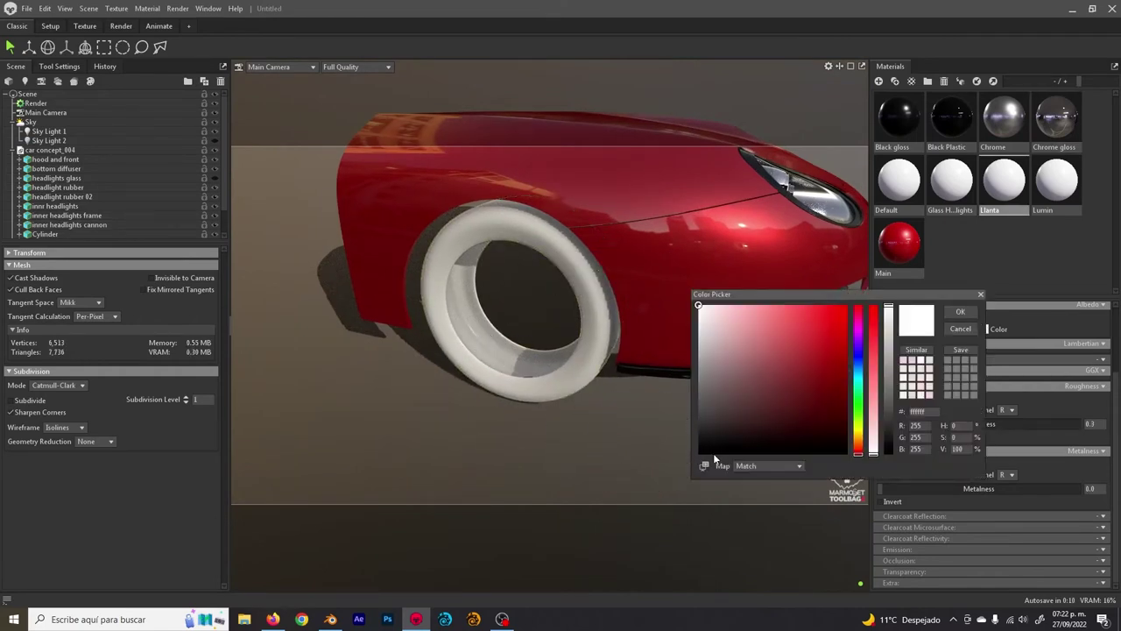
left_click(698, 446)
left_click(958, 311)
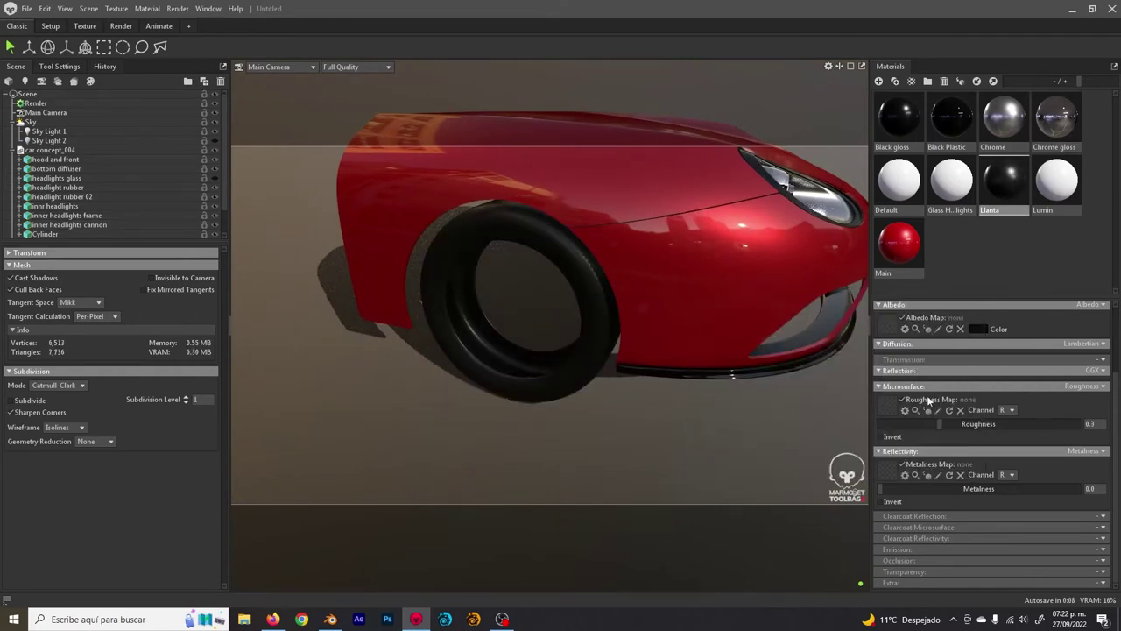
left_click_drag(976, 424, 991, 423)
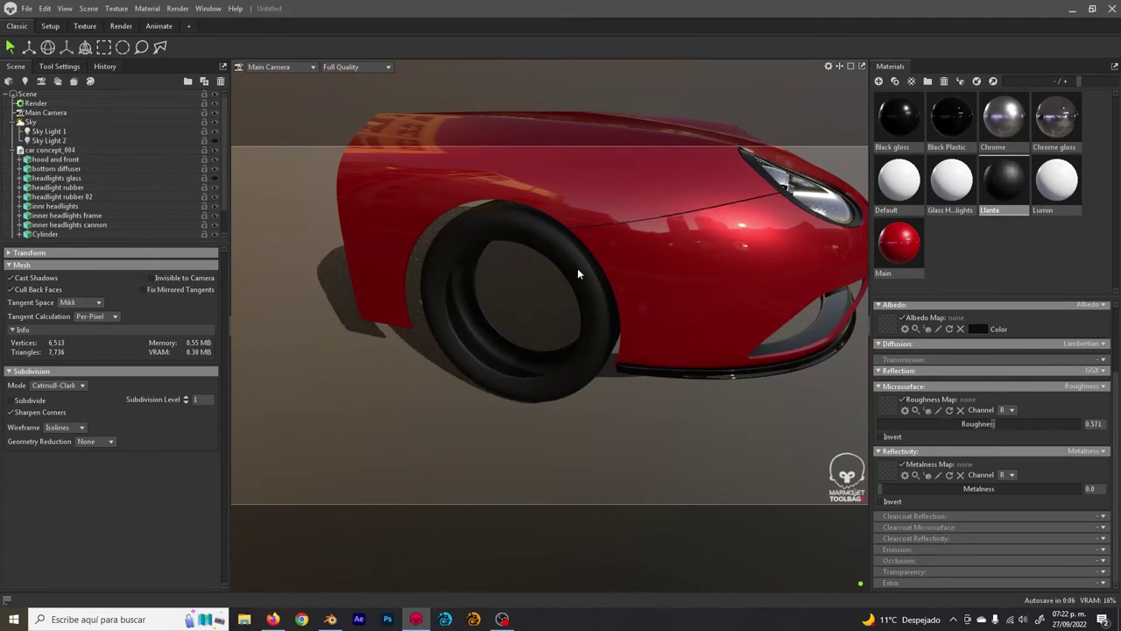
- Set the headlight bulbs' Lumin material to a bright blue albedo, hex 00abff, with a roughness of 0.0
left_click_drag(577, 268, 543, 277)
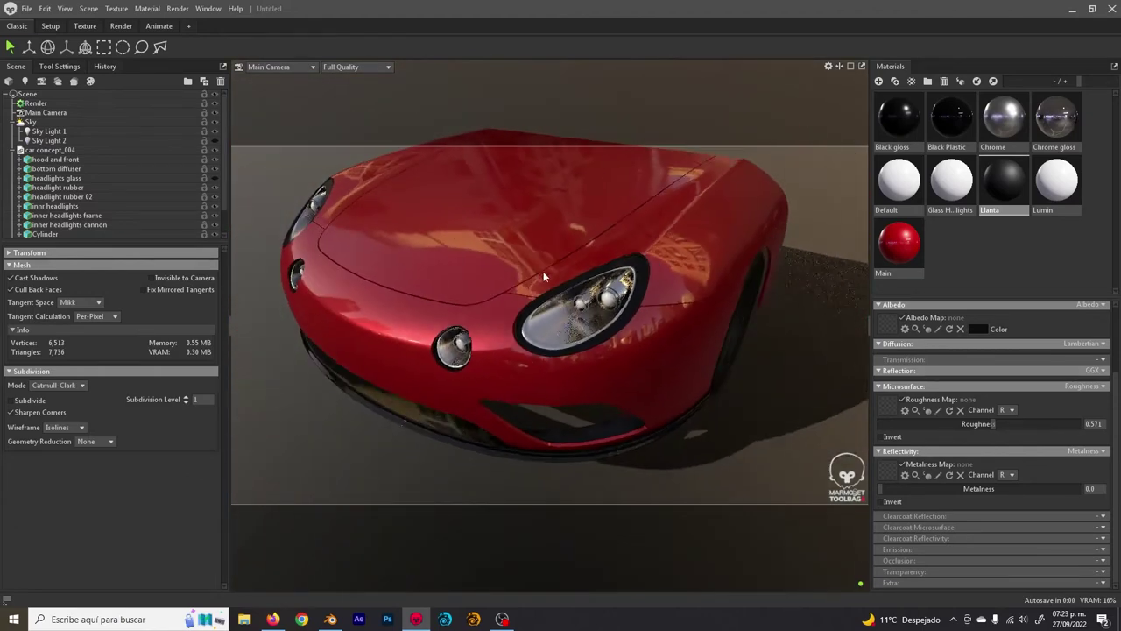
scroll(543, 276, "up", 5)
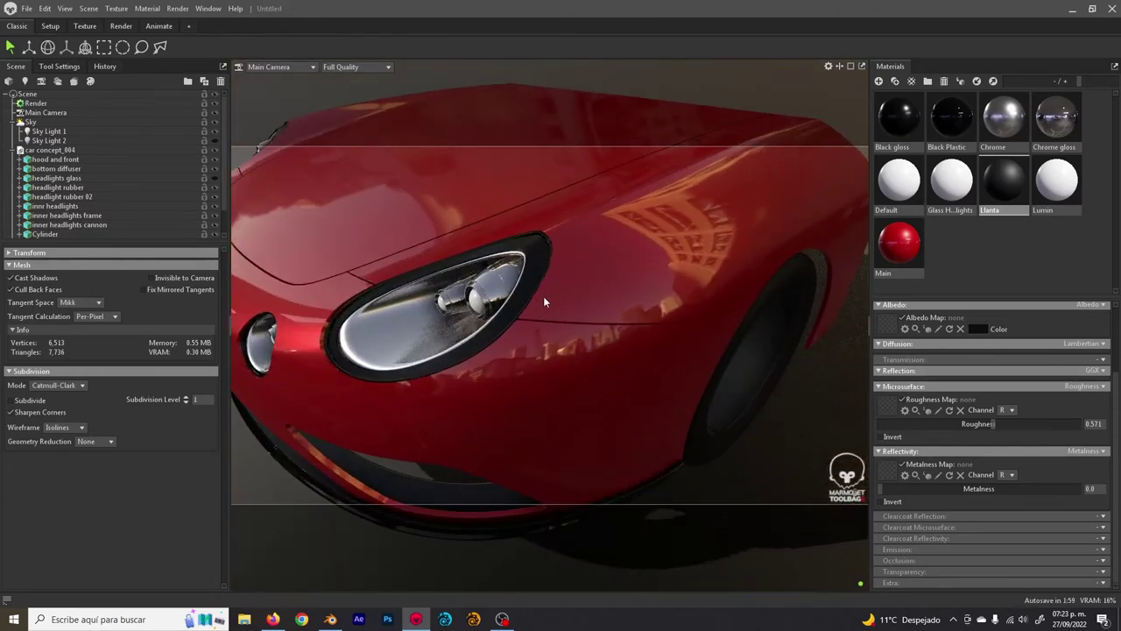
scroll(543, 302, "up", 6)
left_click_drag(543, 302, 674, 256)
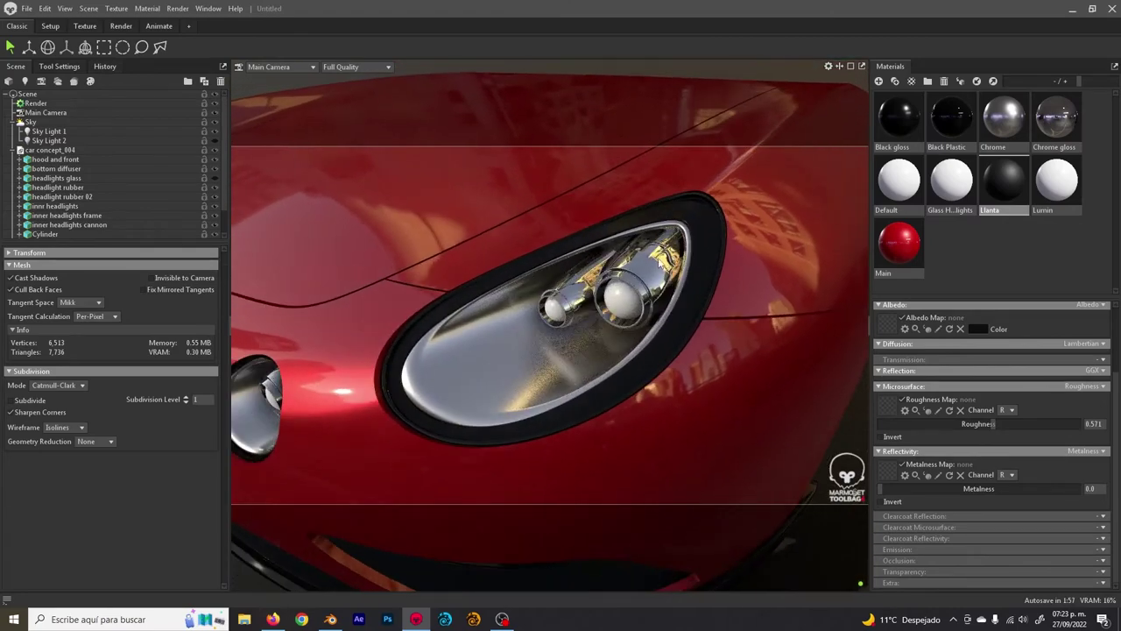
right_click(667, 275)
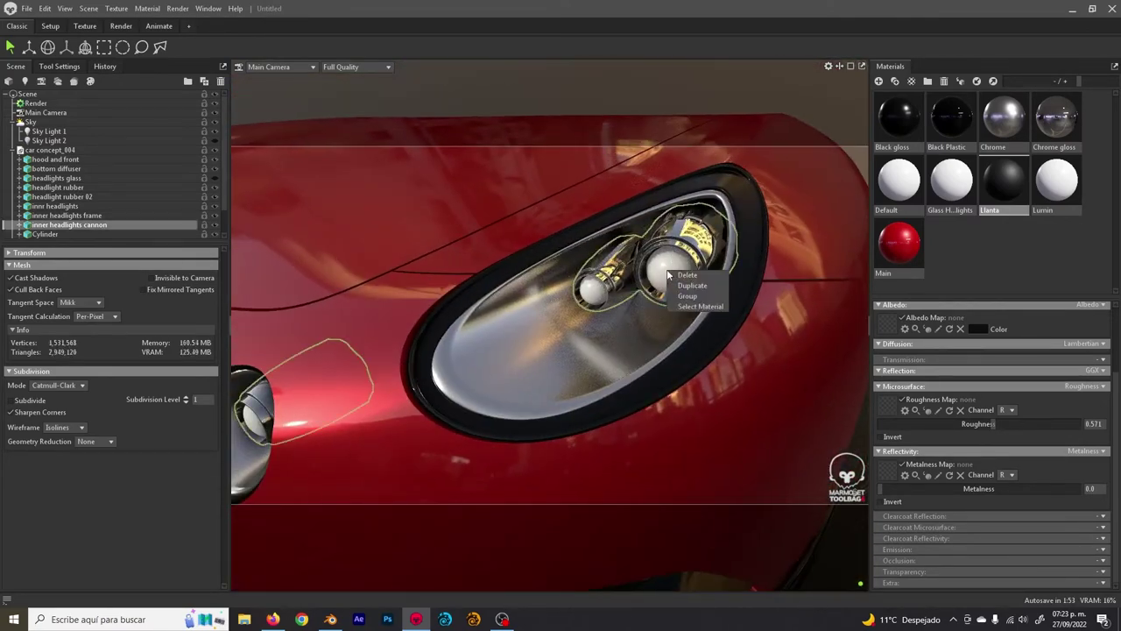
left_click(712, 309)
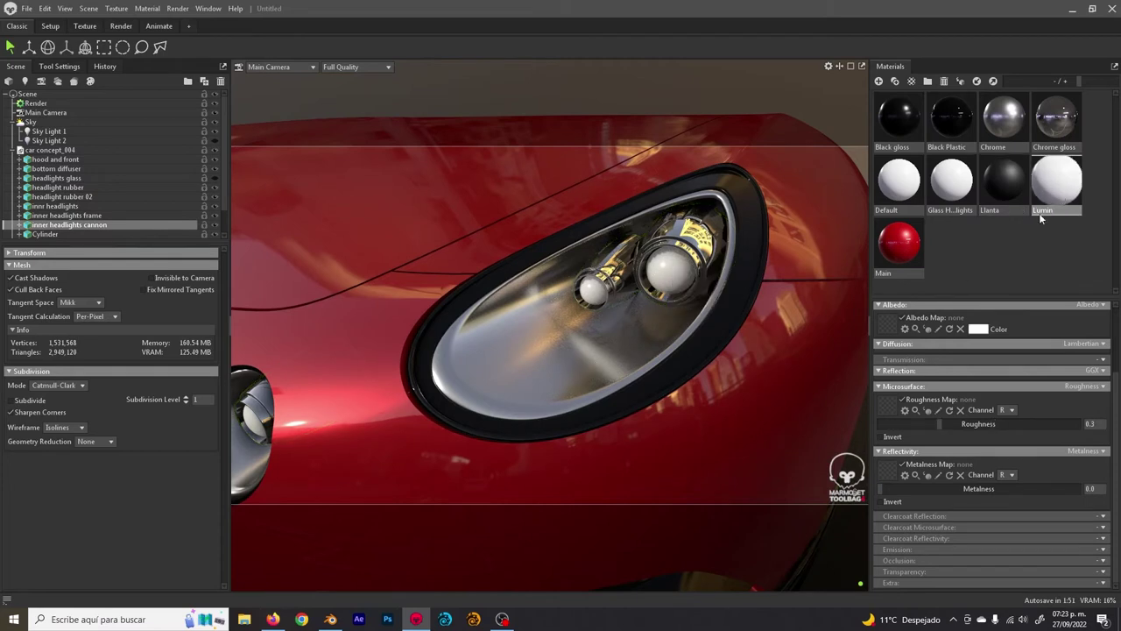
left_click(978, 329)
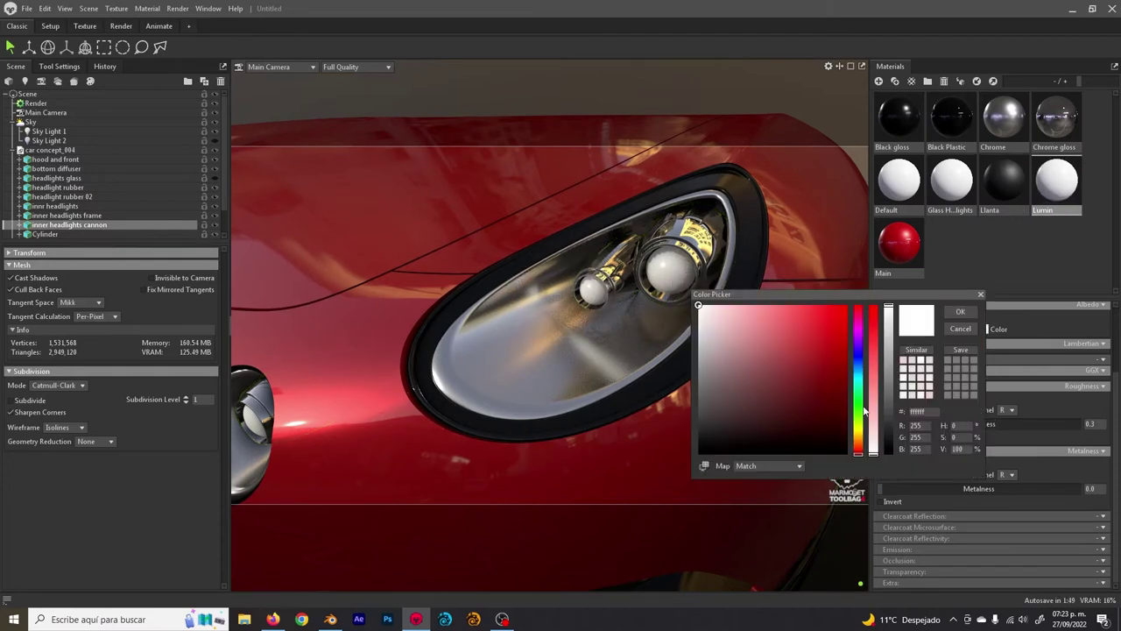
left_click(857, 379)
left_click(850, 305)
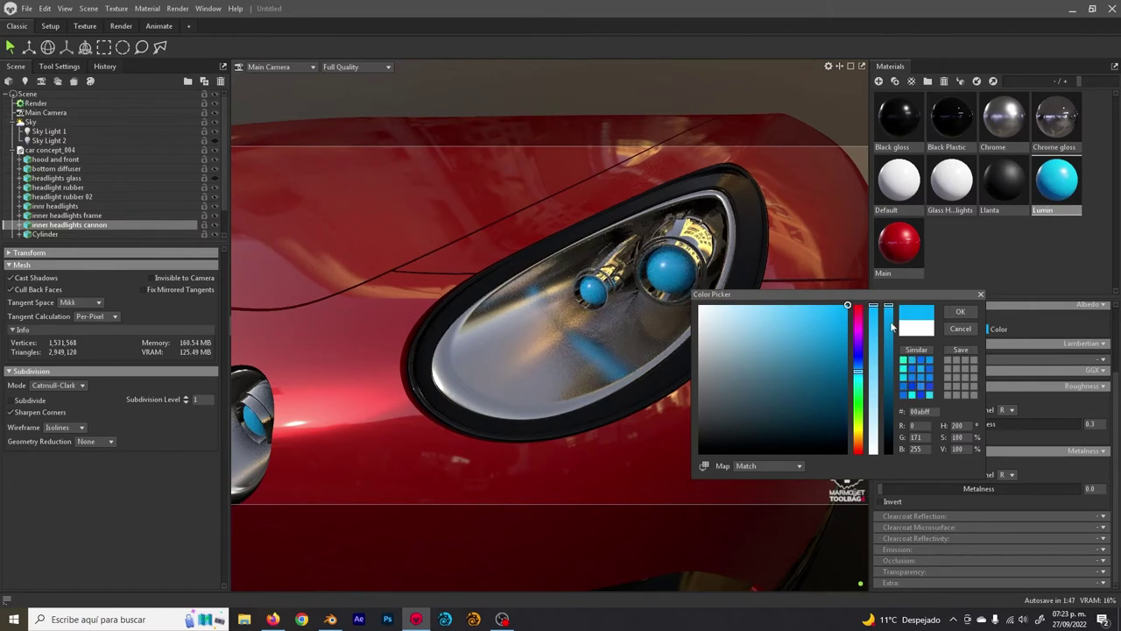
left_click(960, 312)
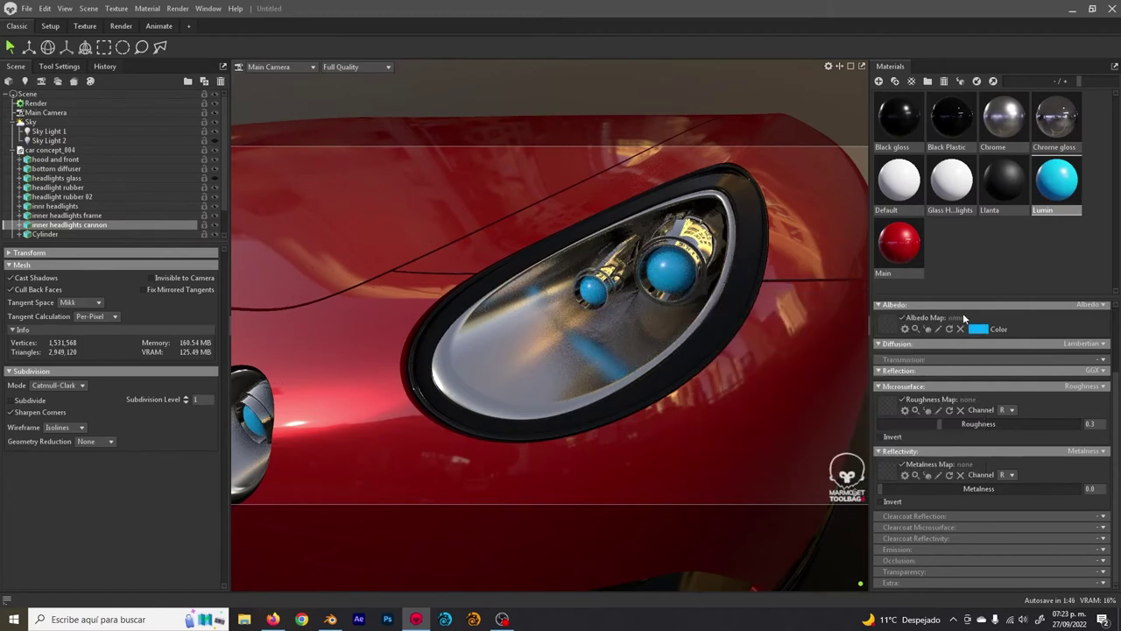
left_click(942, 422)
left_click_drag(944, 426, 879, 426)
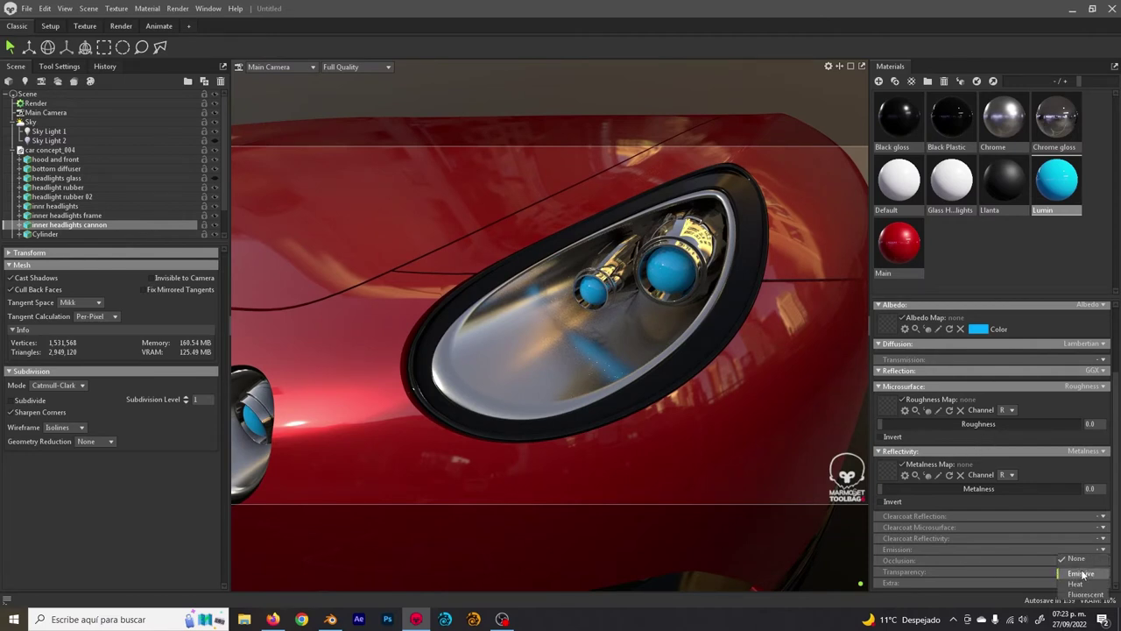
- Enable Emissive emission on the Lumin material and give it a saturated light blue glow color
left_click(1082, 574)
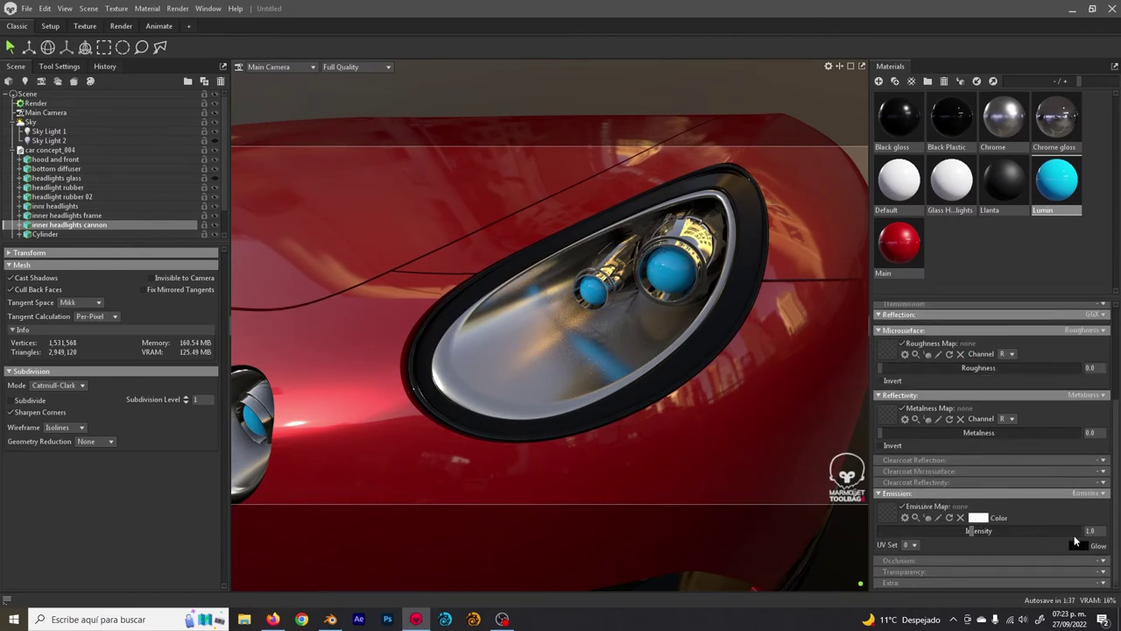
left_click(1077, 543)
left_click(860, 377)
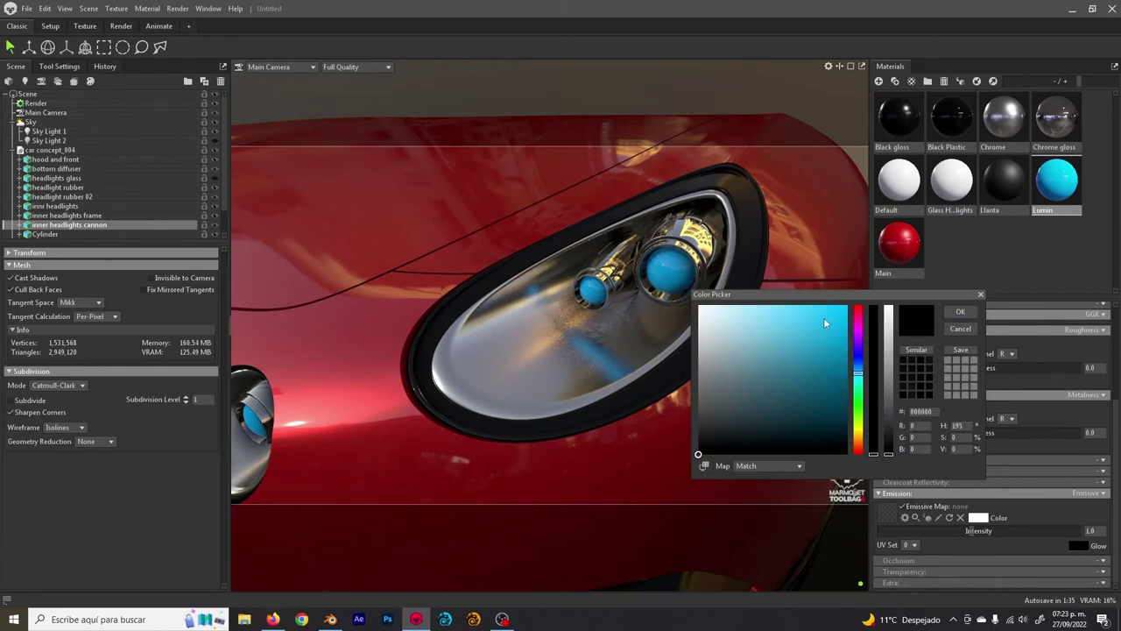
left_click_drag(823, 318, 875, 302)
left_click(962, 313)
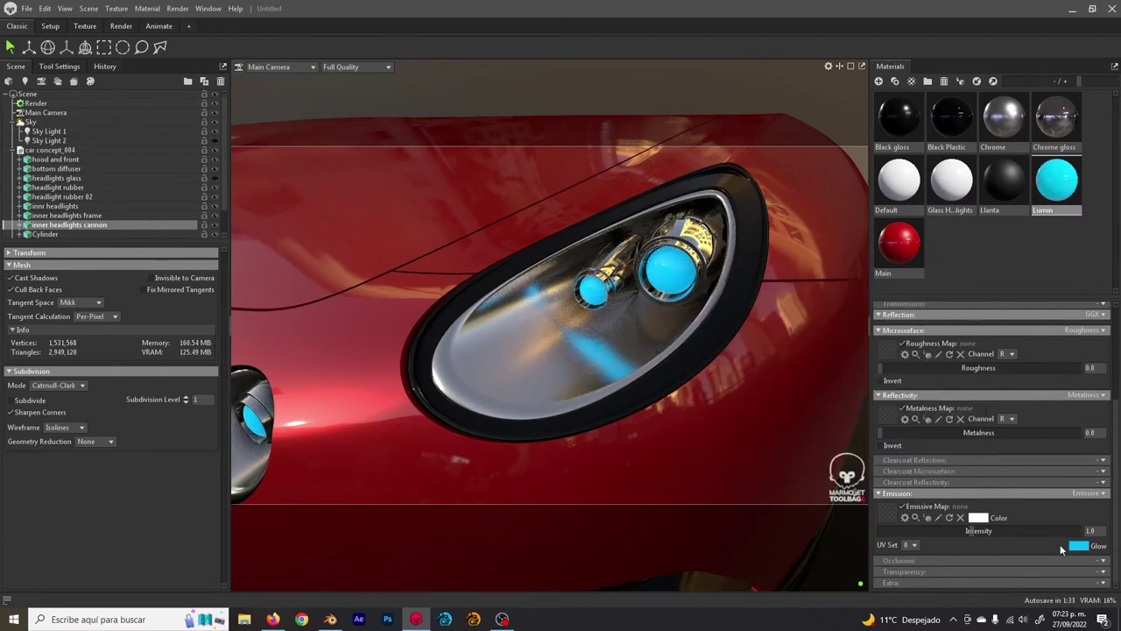
- Try emission intensities of 10, 30 and 40 on the Lumin material
left_click_drag(992, 529, 1068, 522)
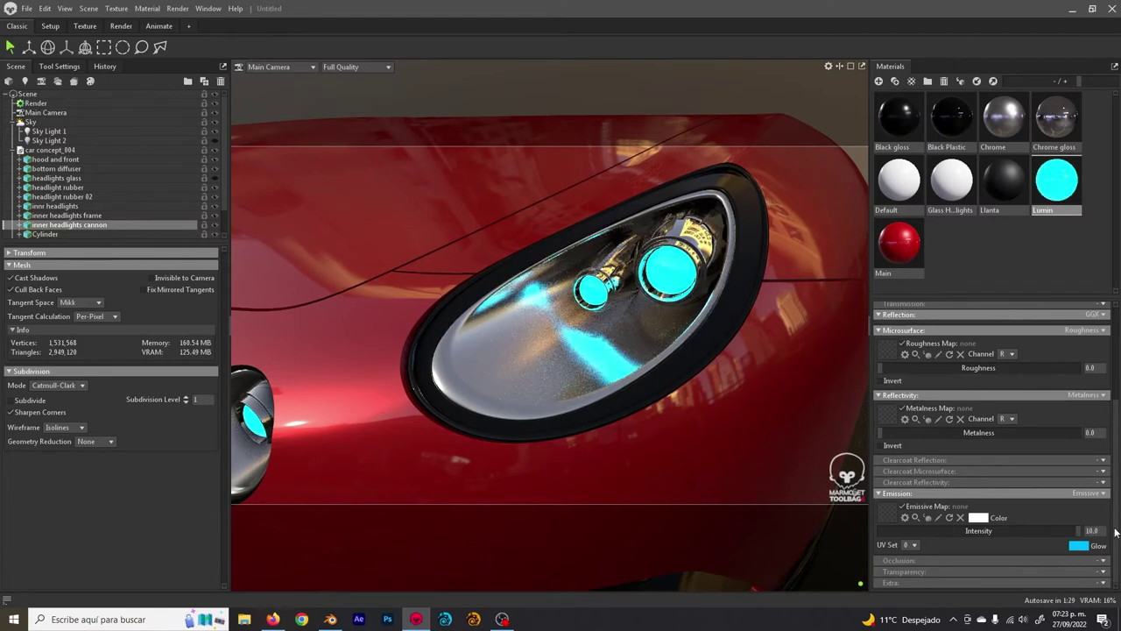
type("30")
key("Return")
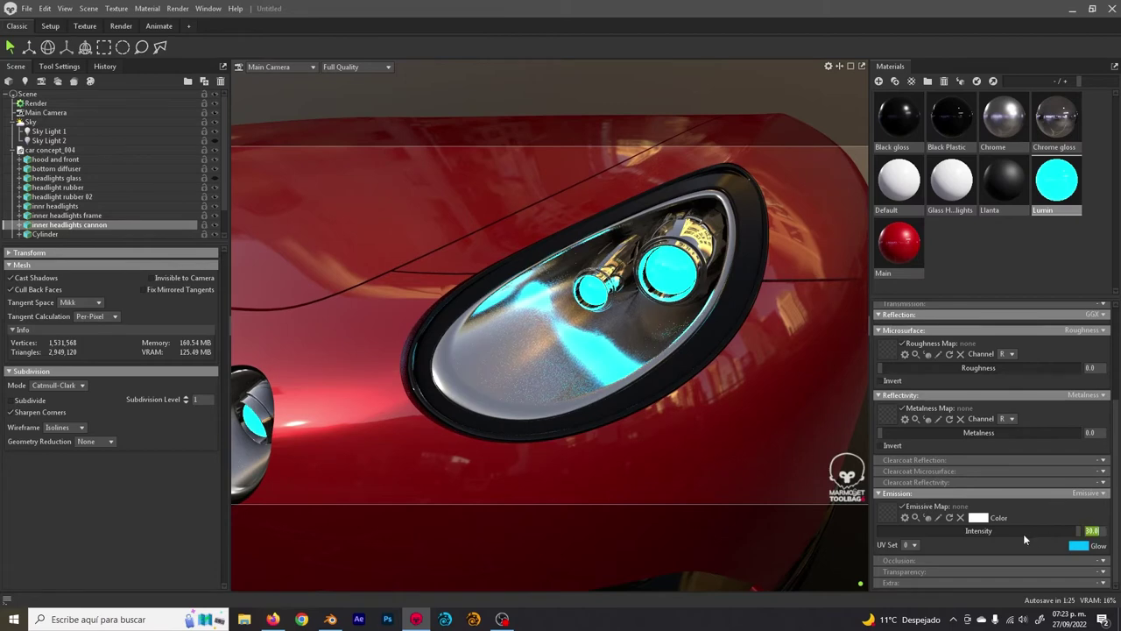
type("40")
key("Return")
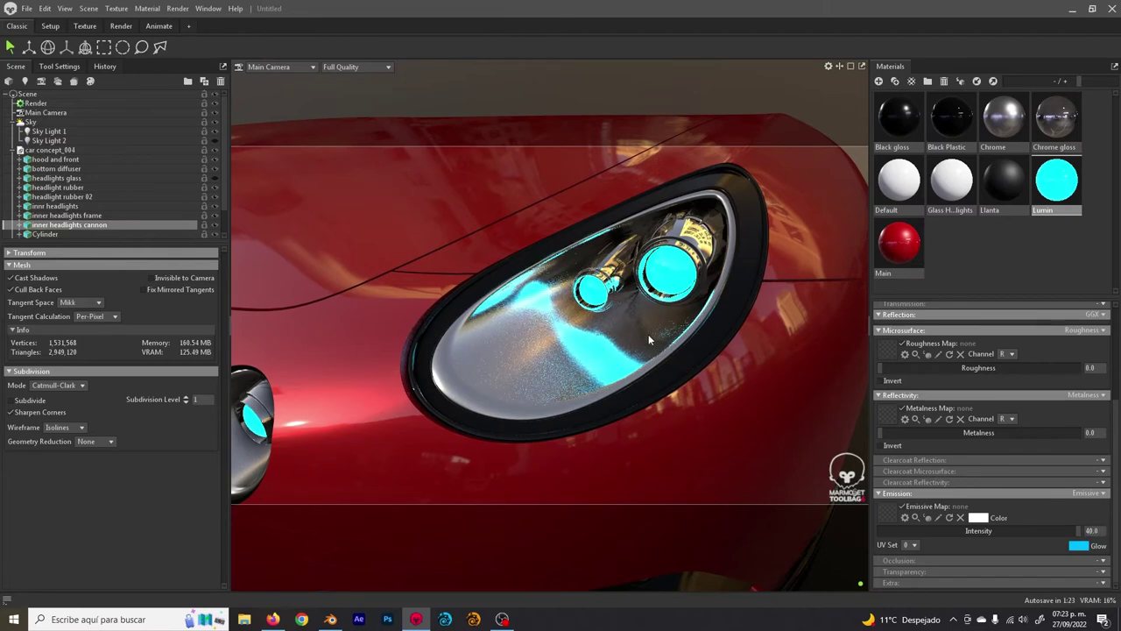
- Check the glowing headlights from afar and up close, and try a Lumin emission intensity of 100
scroll(641, 289, "down", 5)
left_click_drag(641, 290, 508, 297)
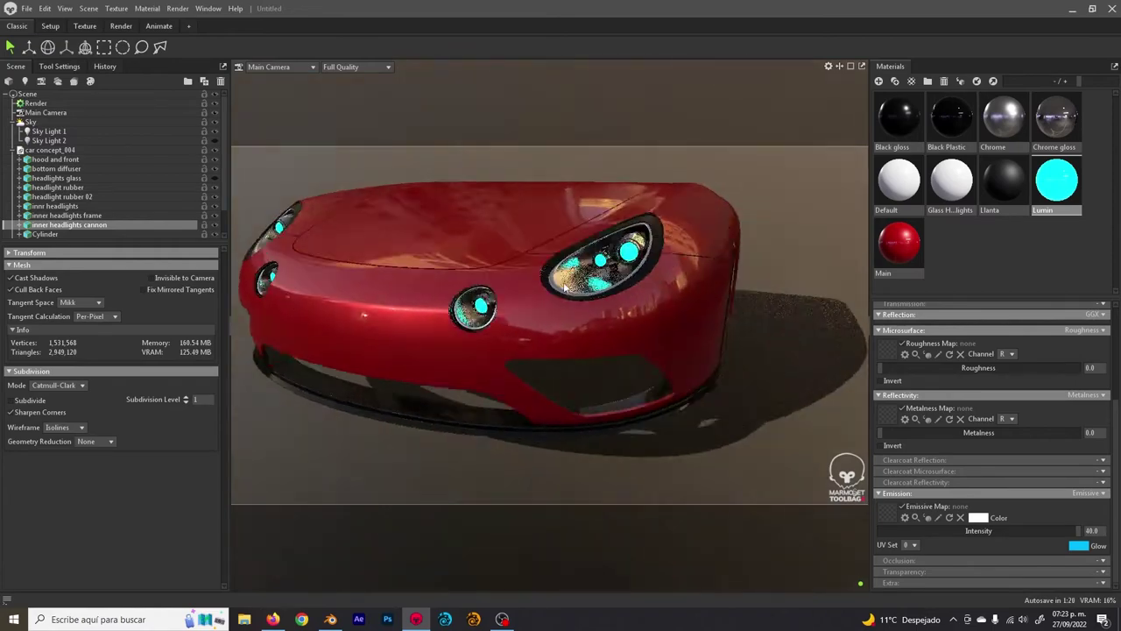
scroll(542, 291, "up", 3)
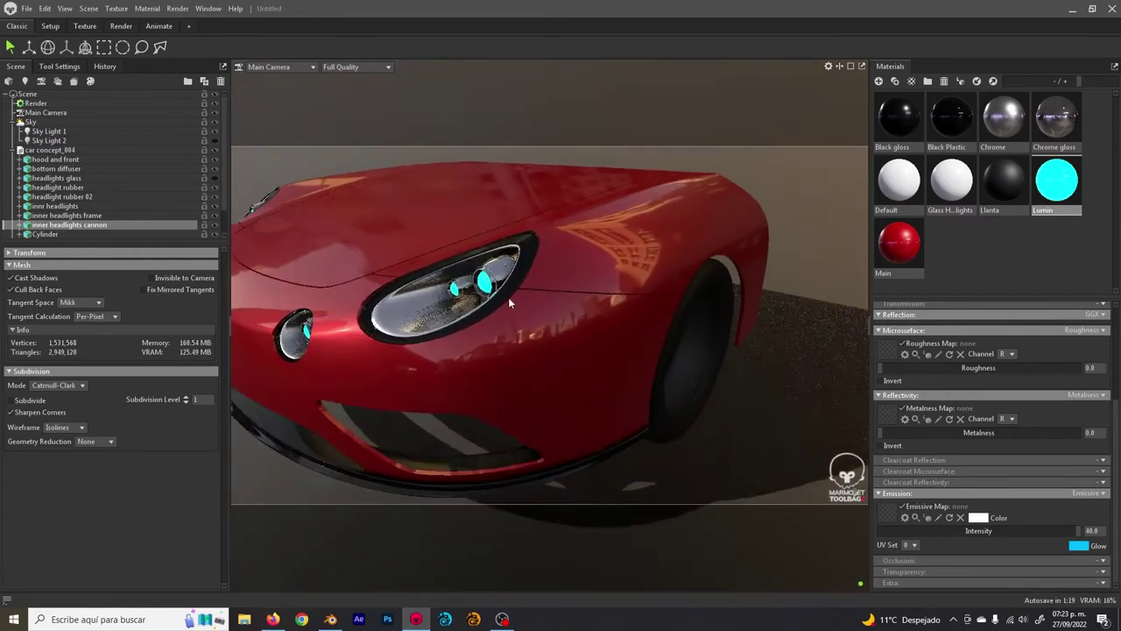
scroll(508, 296, "up", 6)
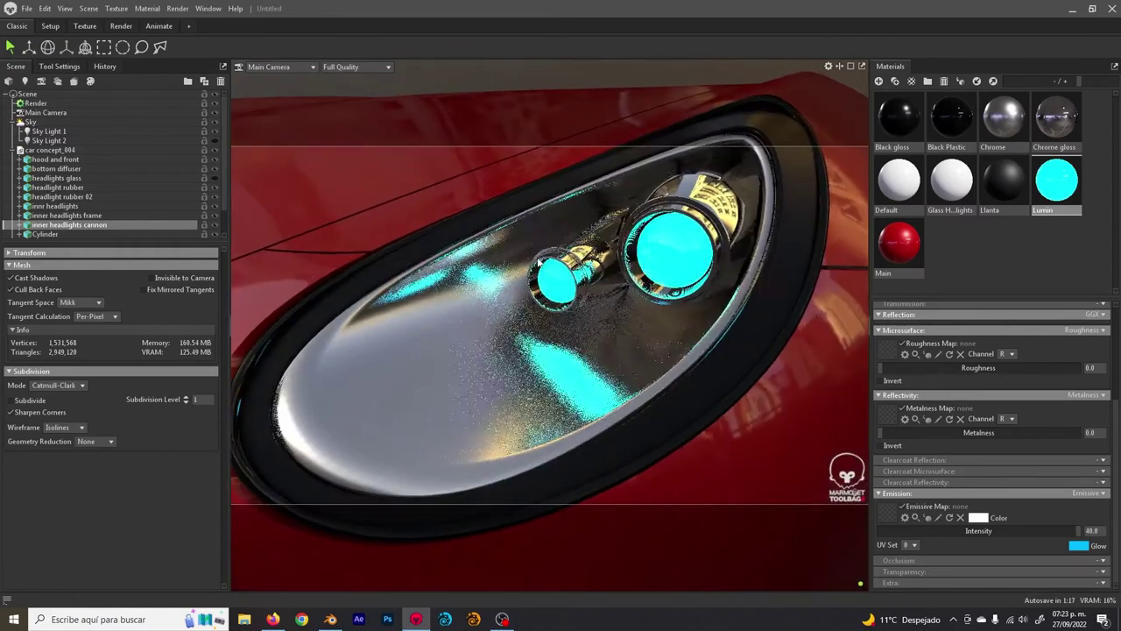
left_click_drag(541, 261, 615, 263)
scroll(601, 255, "up", 3)
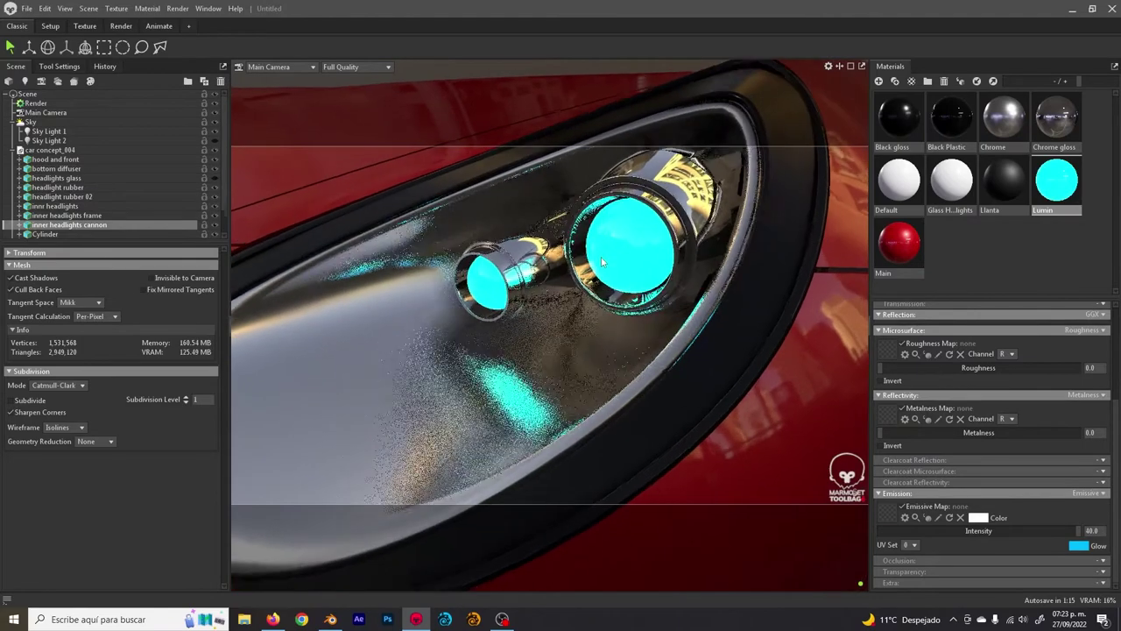
left_click(1059, 533)
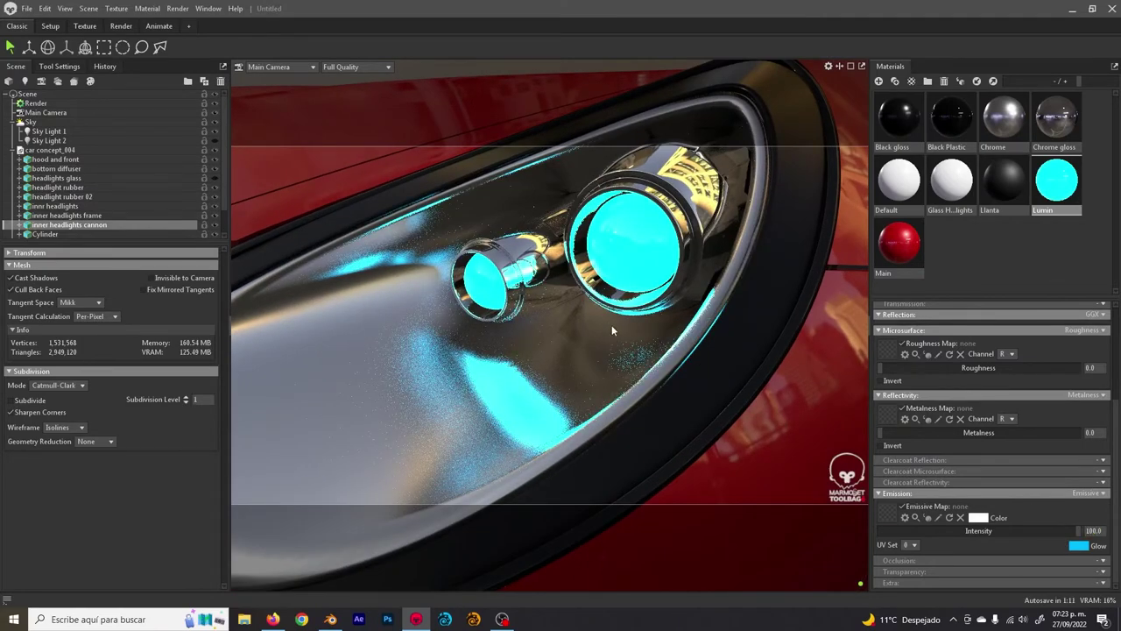
left_click_drag(611, 325, 609, 322)
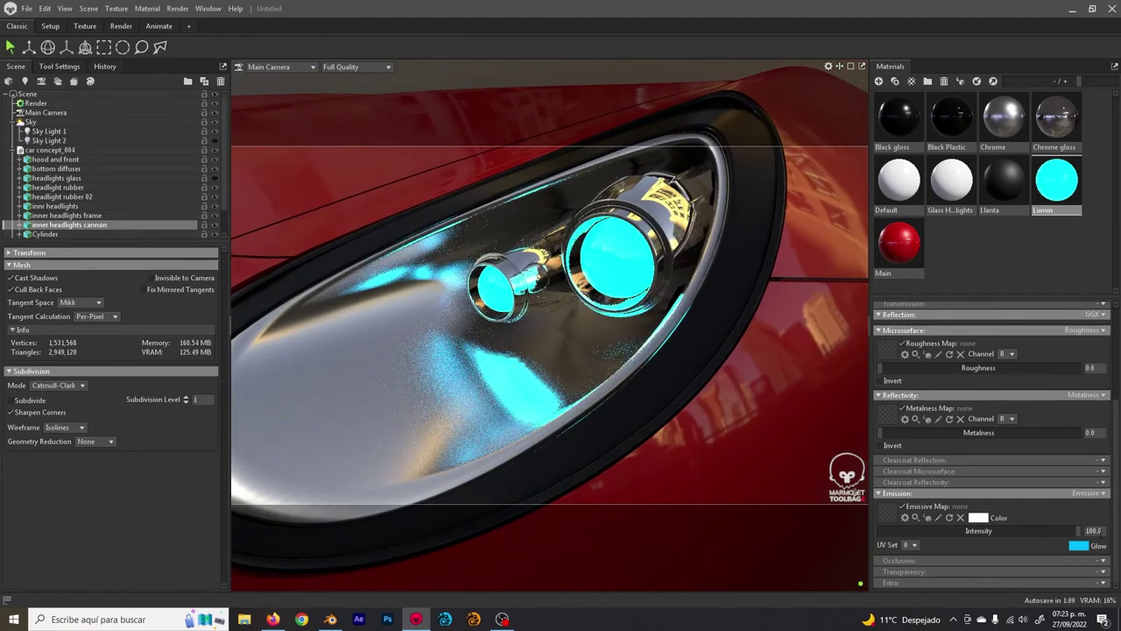
- Set the Lumin material's emission intensity to 10
left_click(1046, 534)
type("10")
key("Return")
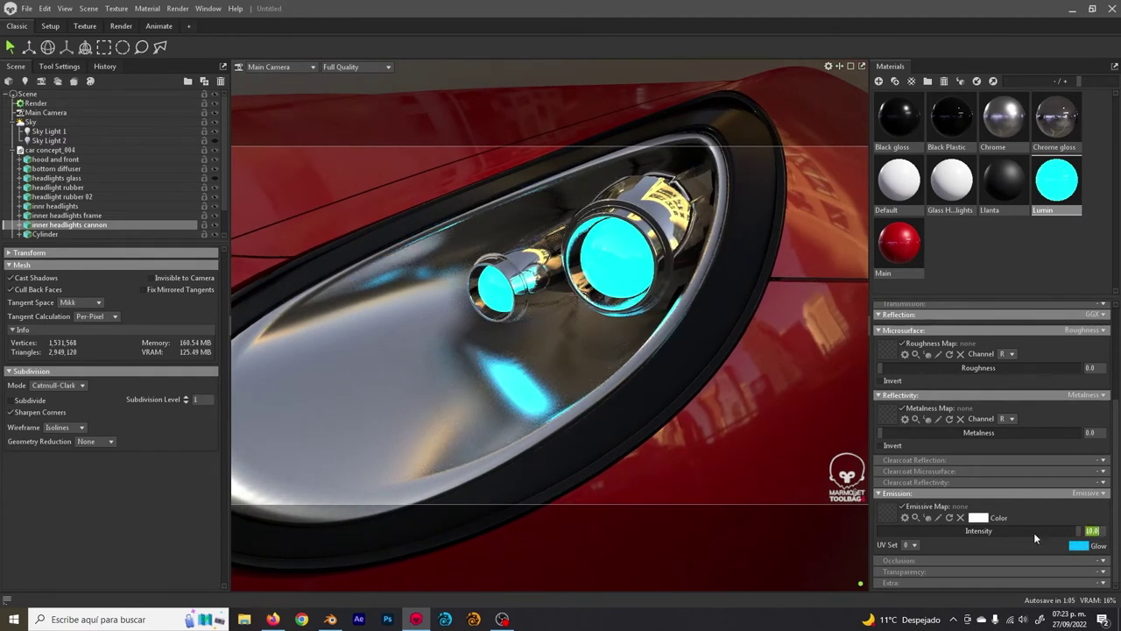
- Set the Lumin material's emission intensity to 100 and lighten its glow color to light blue 5dd4fd
type("100")
key("Return")
left_click(1078, 544)
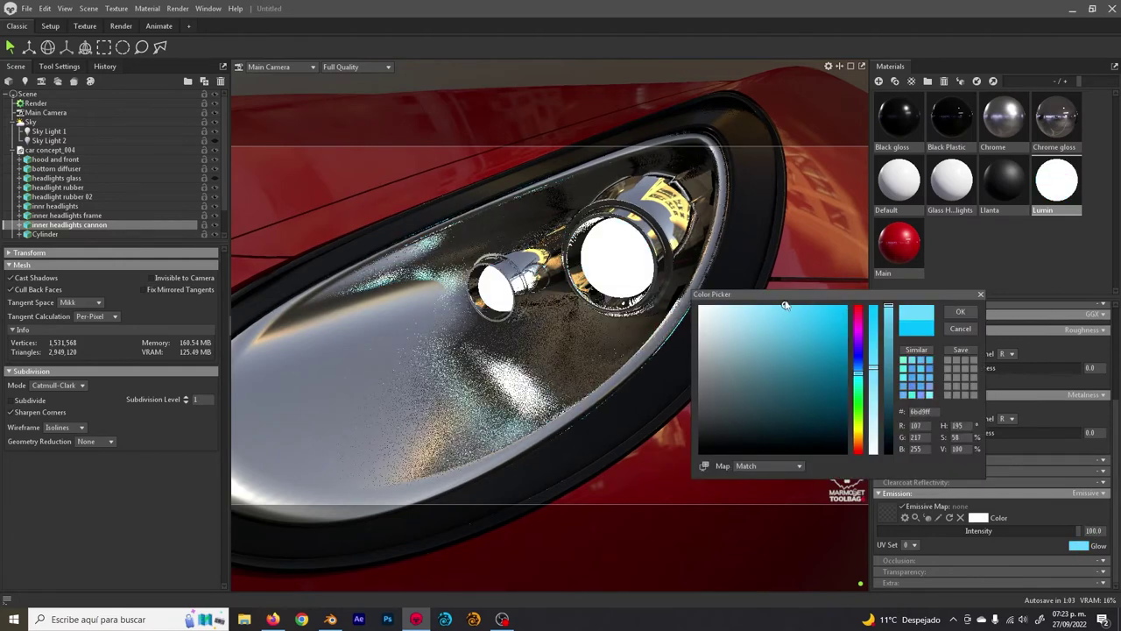
left_click_drag(786, 305, 792, 306)
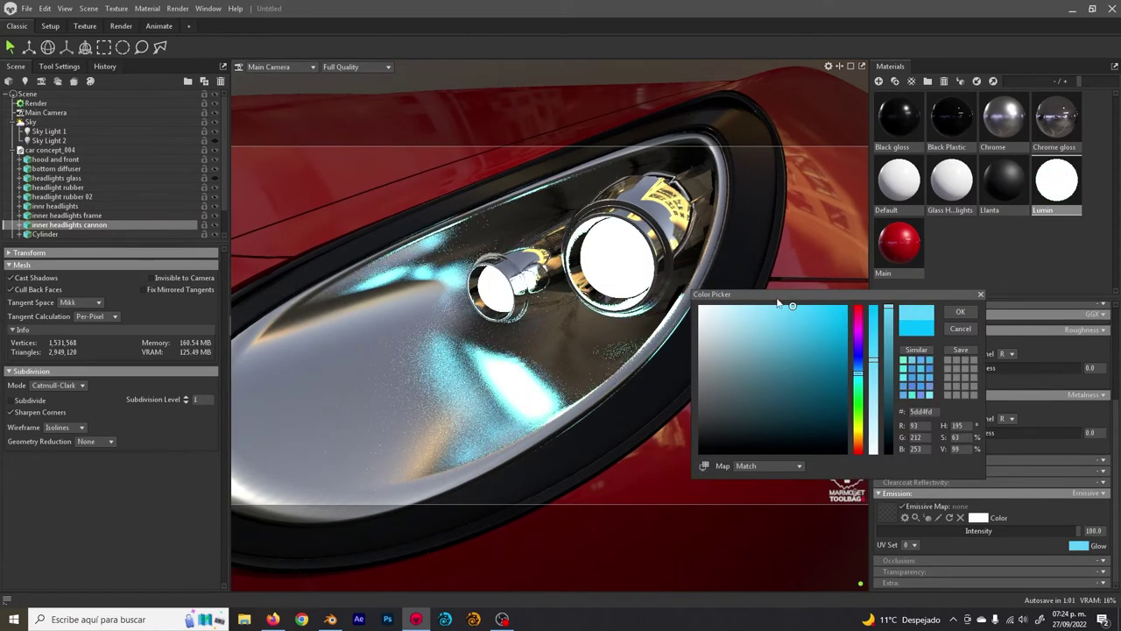
left_click(960, 311)
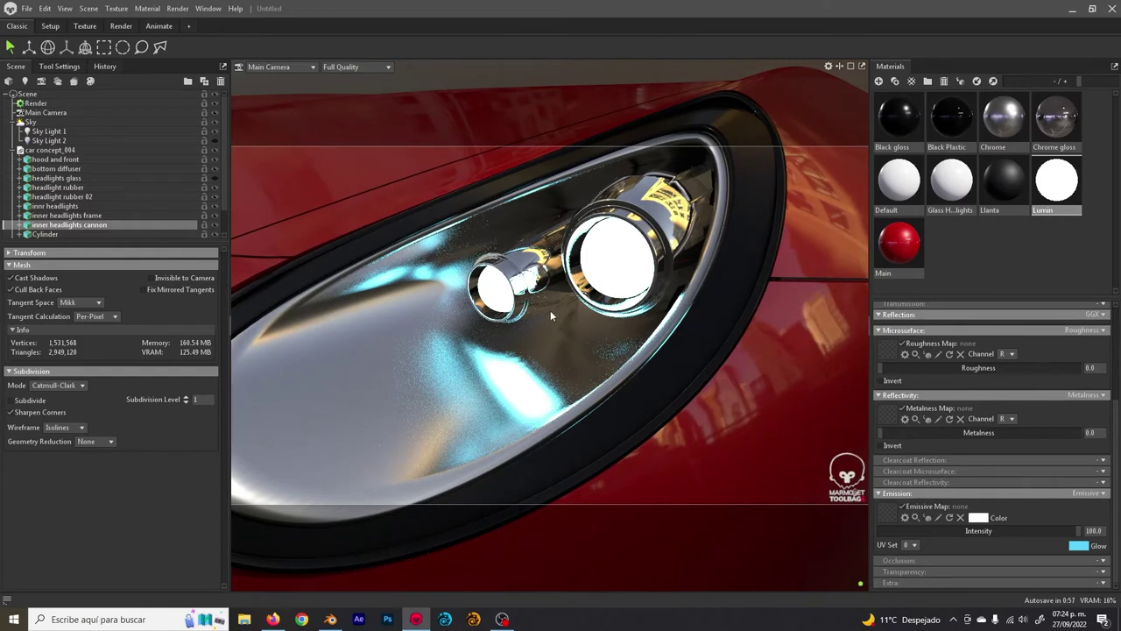
- Unhide the headlights glass mesh over the headlights and select the material assigned to it
scroll(550, 310, "down", 5)
left_click_drag(552, 273, 578, 262)
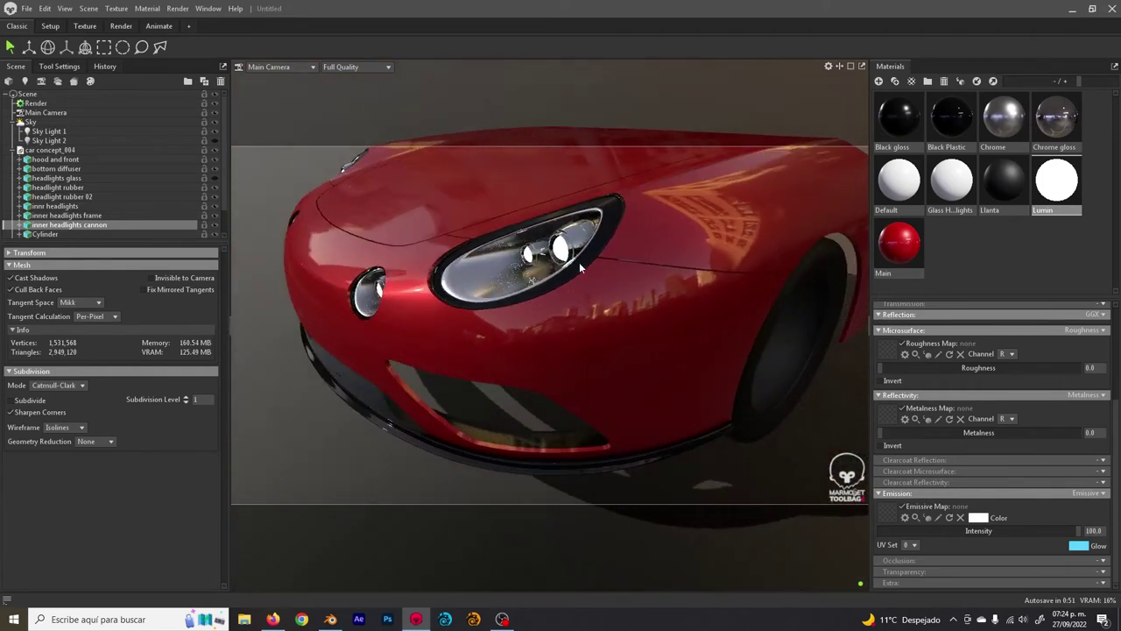
left_click(214, 177)
left_click_drag(477, 219, 649, 276)
right_click(646, 269)
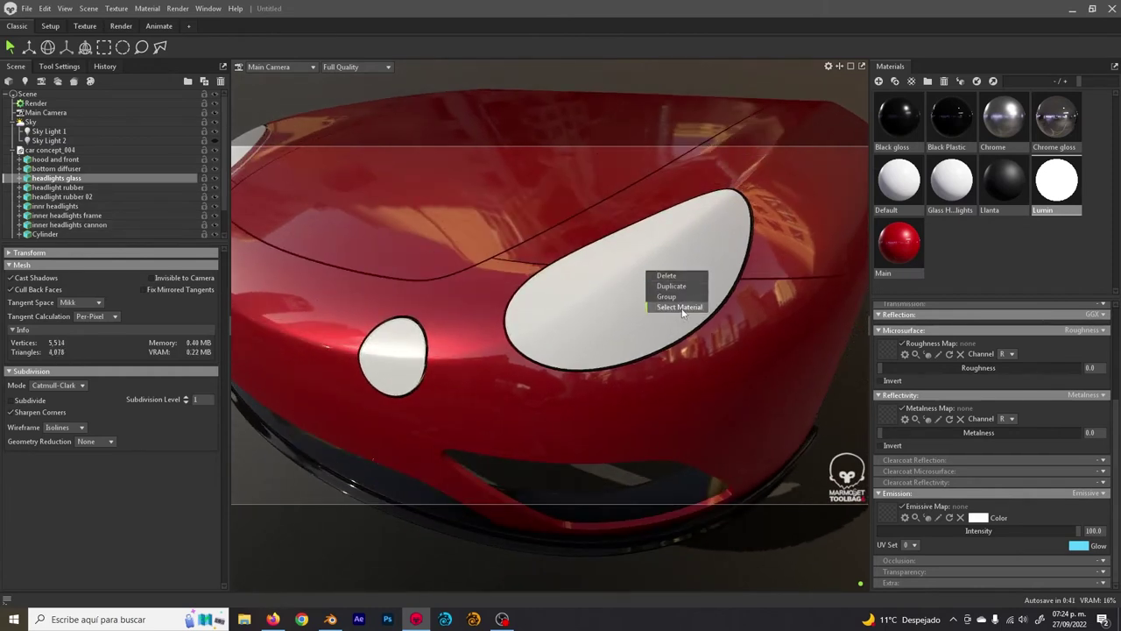
left_click(682, 308)
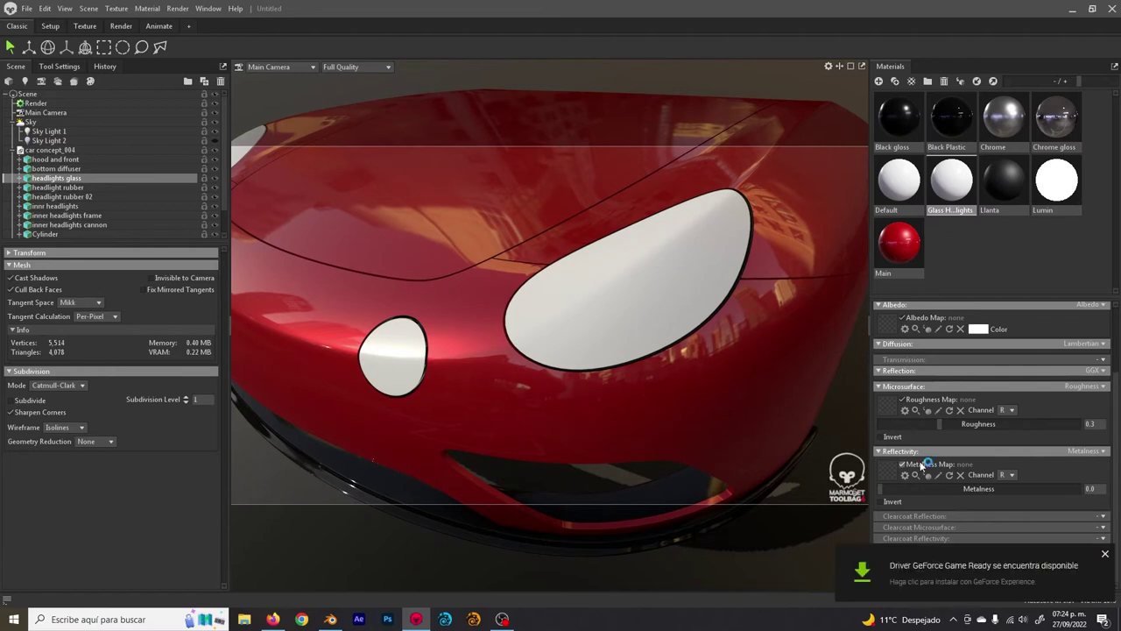
left_click(1105, 555)
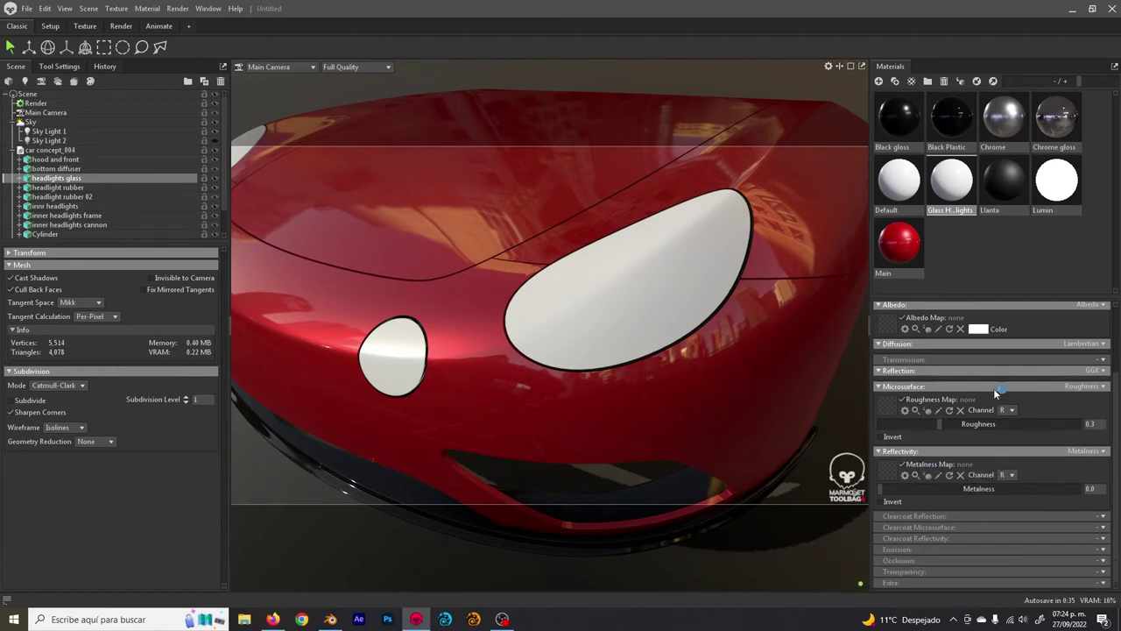
- Set the headlight glass material's Transmission to Refraction
scroll(995, 392, "up", 2)
scroll(1001, 400, "up", 2)
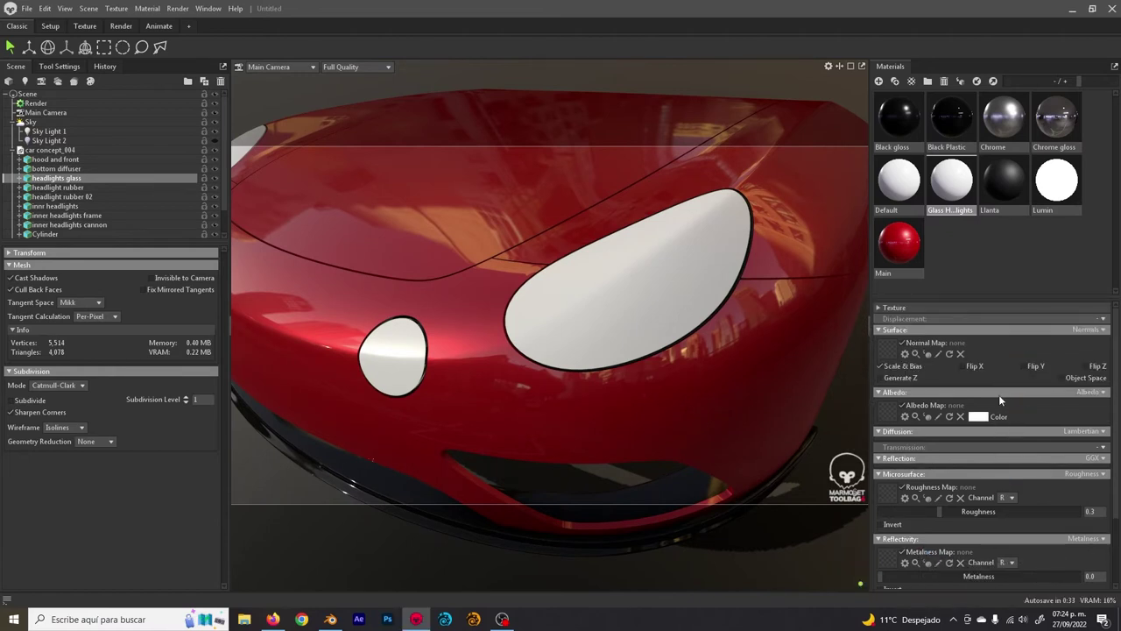
scroll(988, 393, "down", 2)
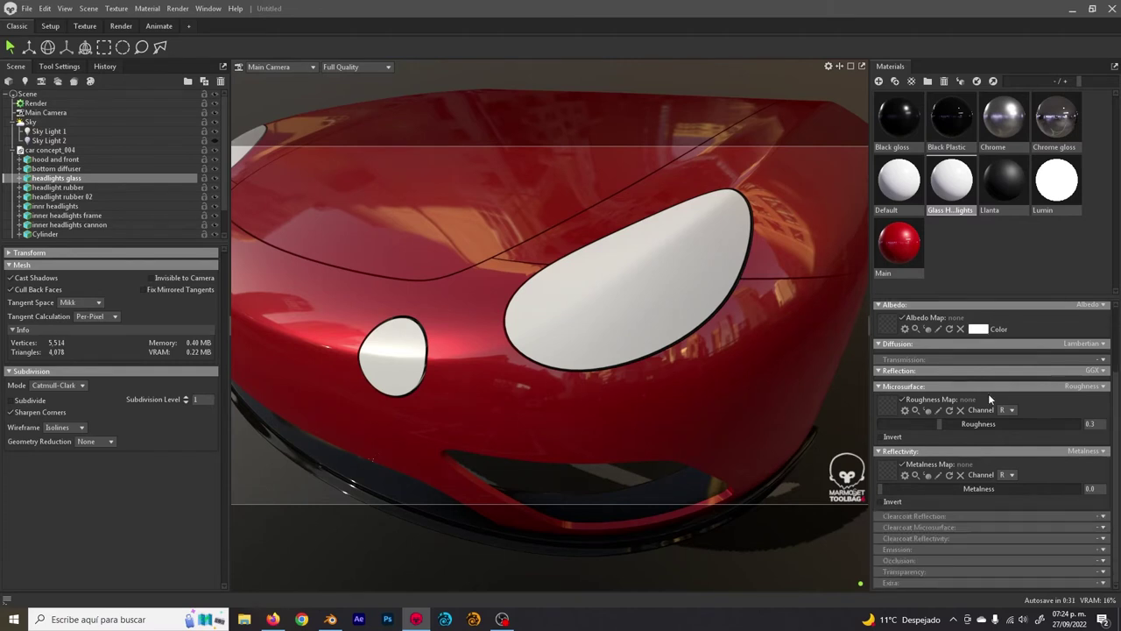
scroll(988, 393, "up", 2)
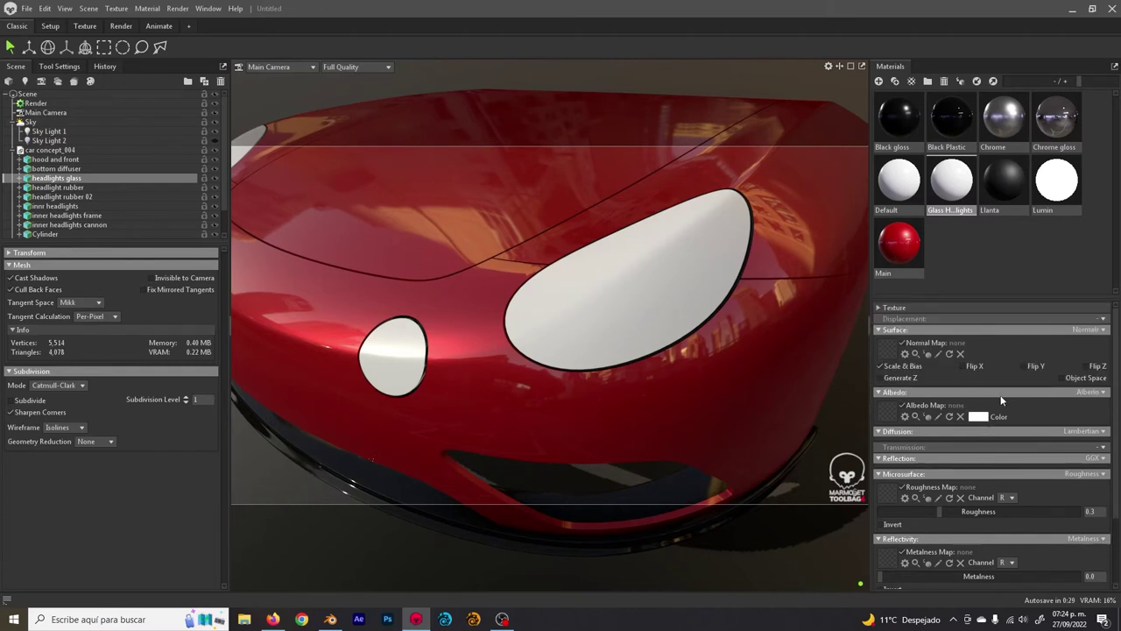
scroll(1003, 398, "down", 2)
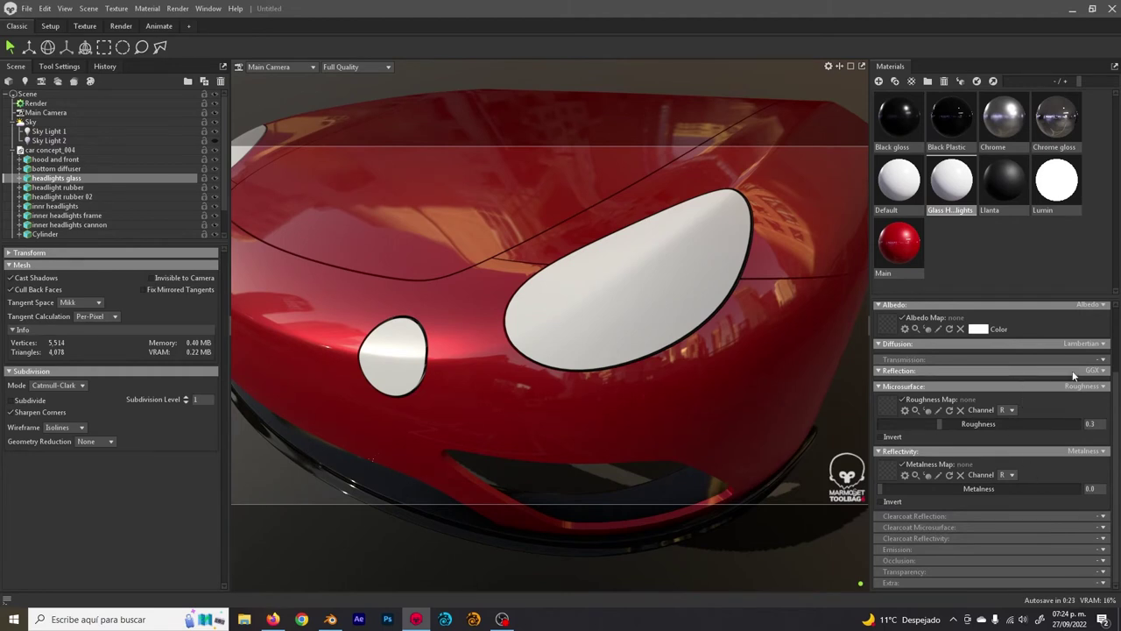
left_click(1102, 360)
left_click(1051, 384)
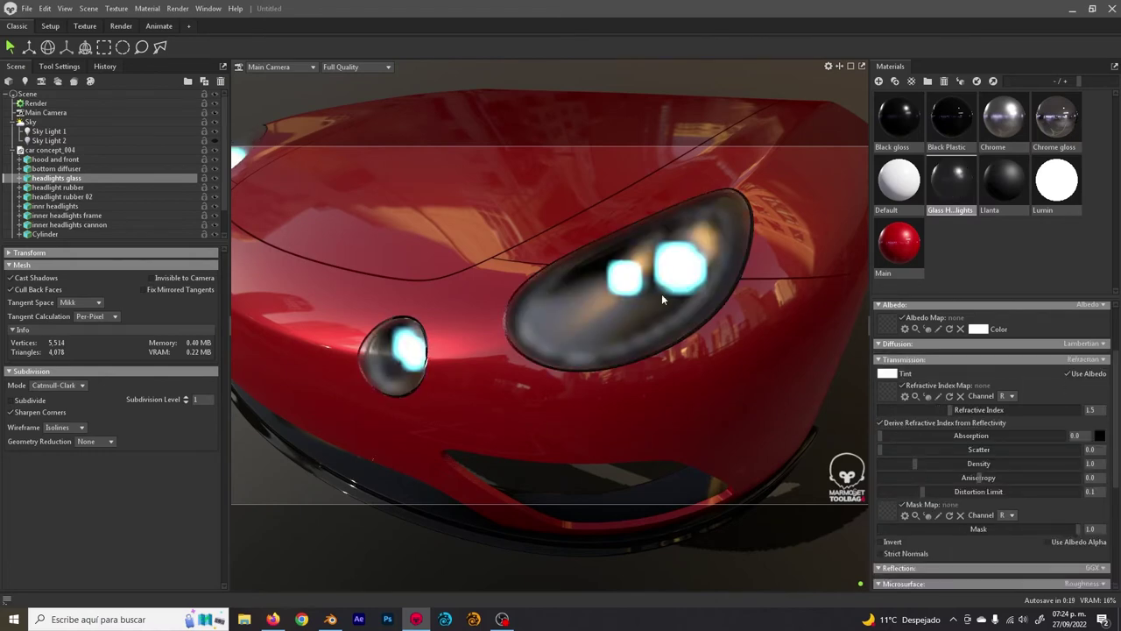
- Try a Refractive Index of 1.002, Density 0, Anisotropy -1 and Distortion Limit 0 on the headlight glass
left_click_drag(579, 277, 613, 265)
left_click_drag(948, 411, 882, 412)
left_click(865, 414)
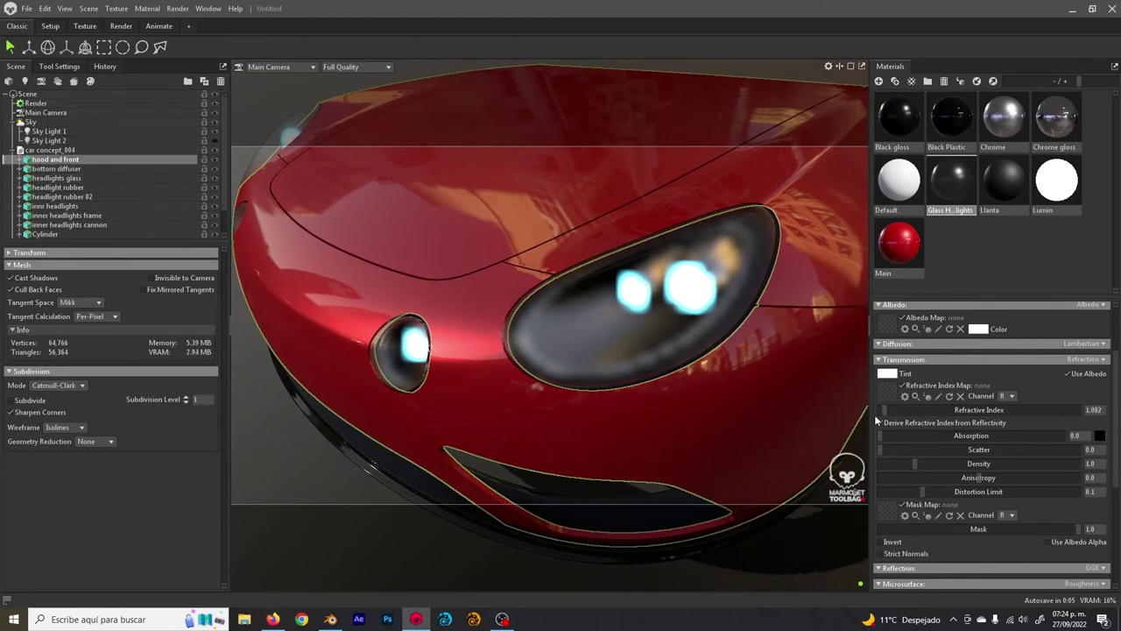
left_click_drag(970, 480, 881, 480)
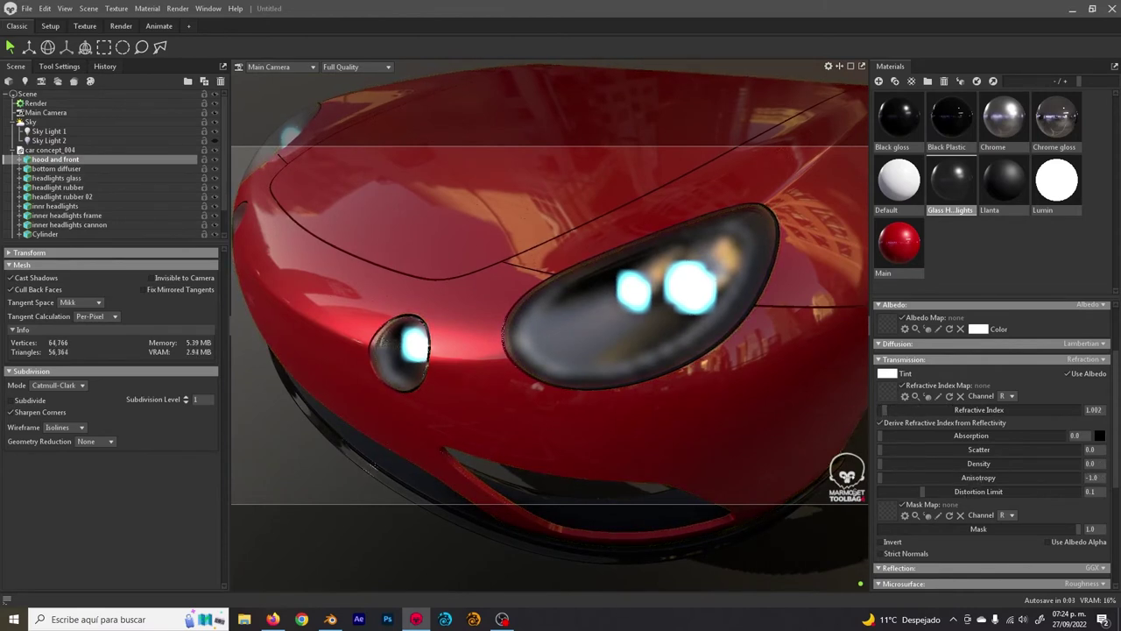
left_click_drag(1079, 529, 1107, 533)
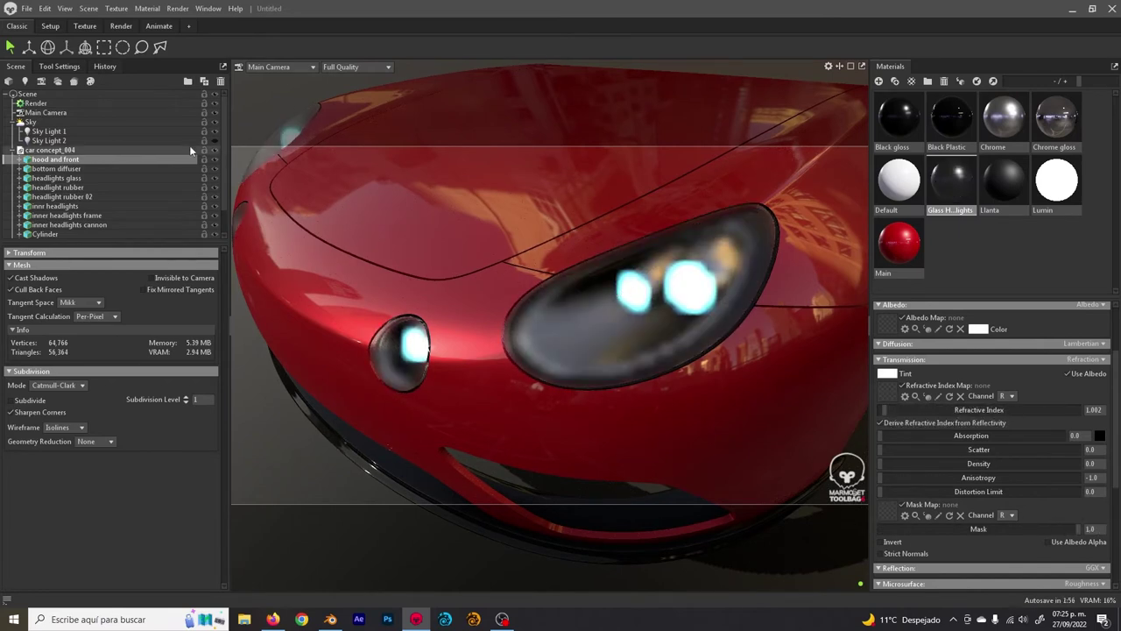
- Enable ray tracing in the render settings and check the headlight glass on the car's front
left_click(35, 104)
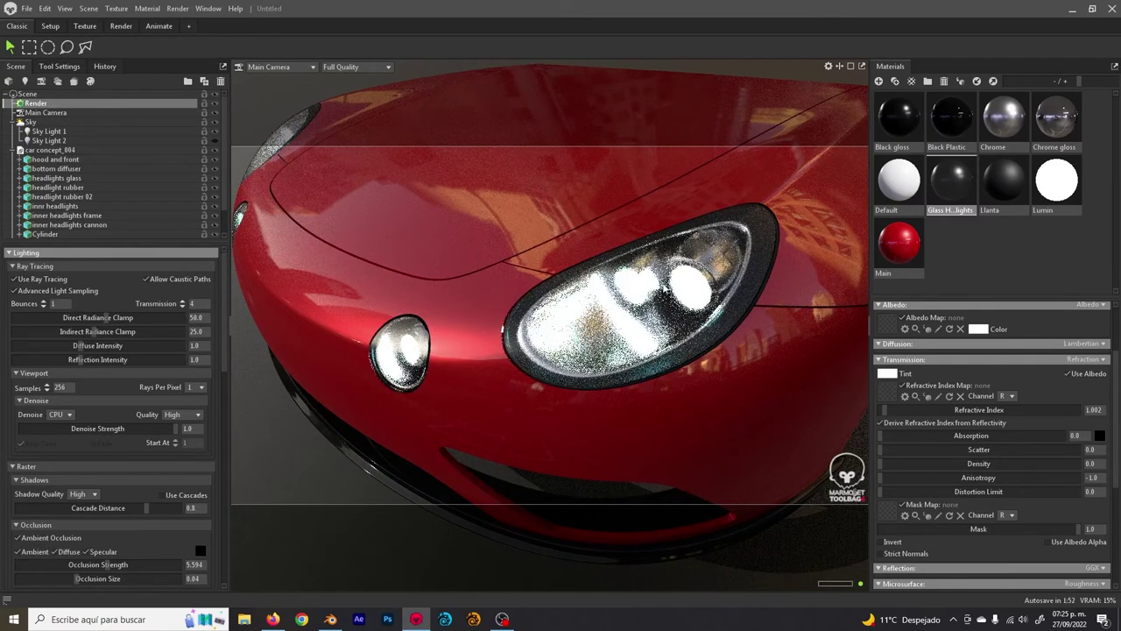
left_click(668, 294)
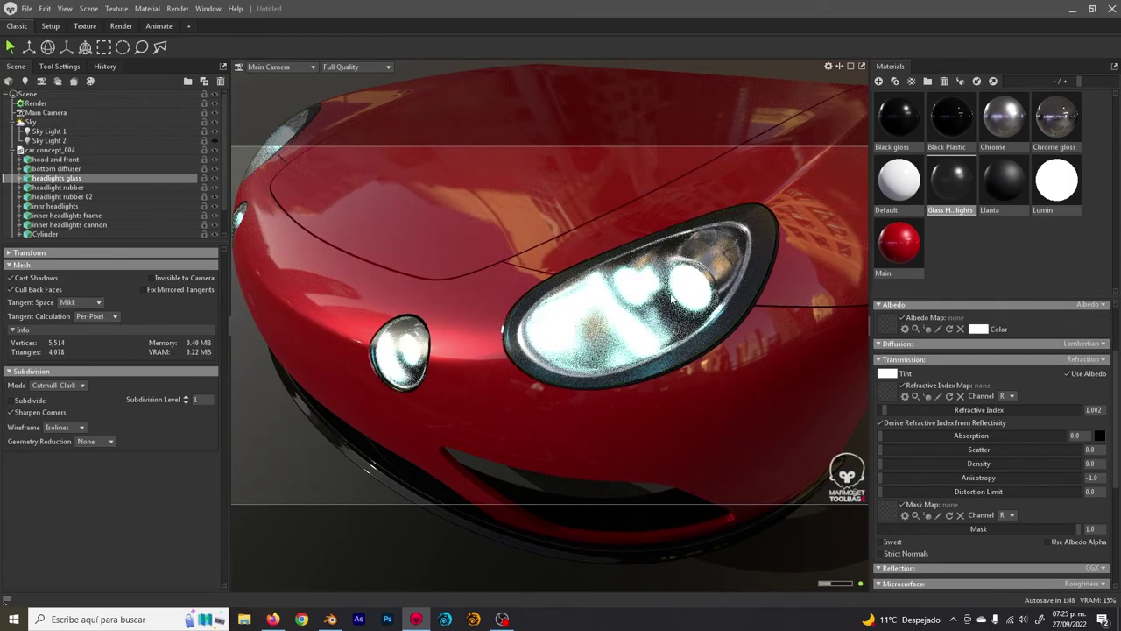
scroll(671, 298, "down", 3)
left_click_drag(671, 298, 799, 292)
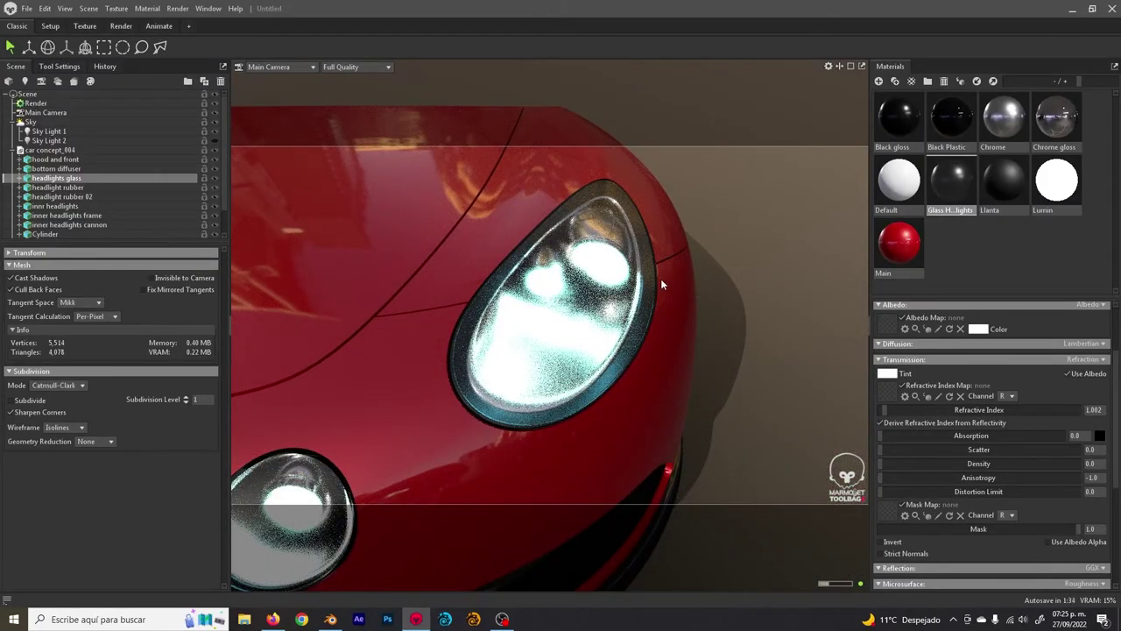
- Lower the Lumin material's emission intensity to 0 and check the bulbs through the headlight glass
left_click(1072, 182)
scroll(1025, 464, "down", 3)
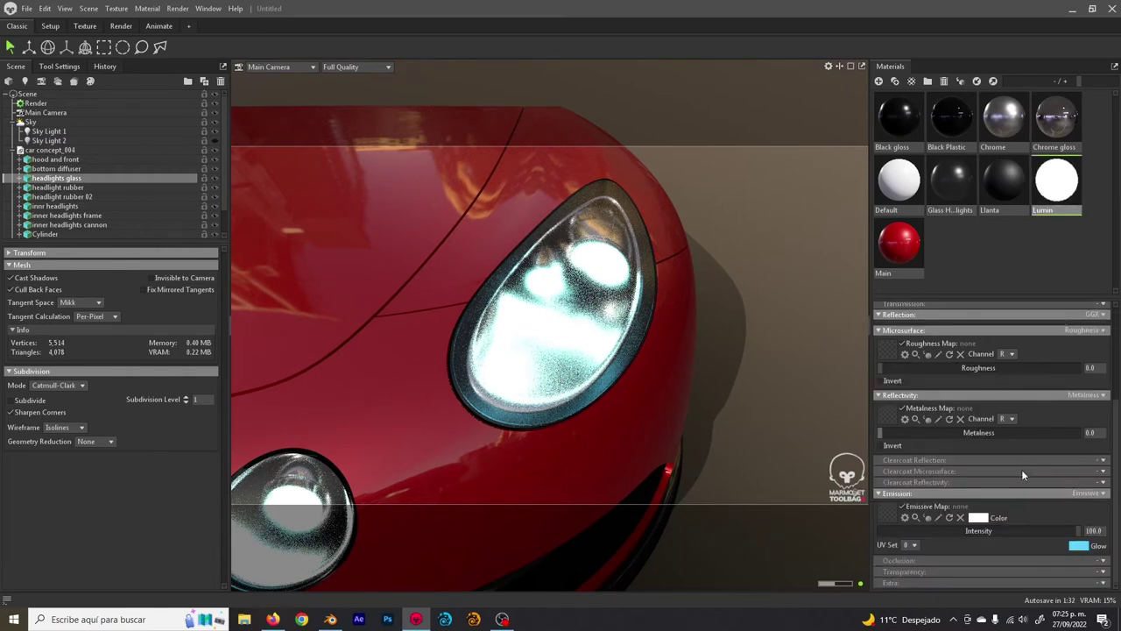
left_click_drag(1079, 530, 1032, 527)
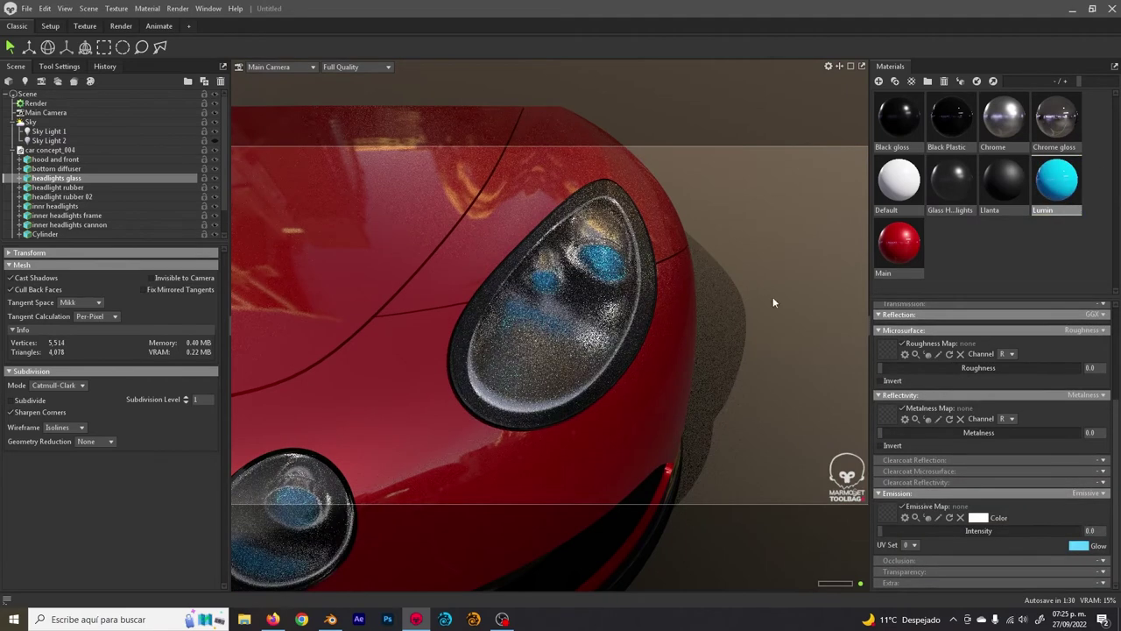
left_click_drag(652, 276, 641, 249)
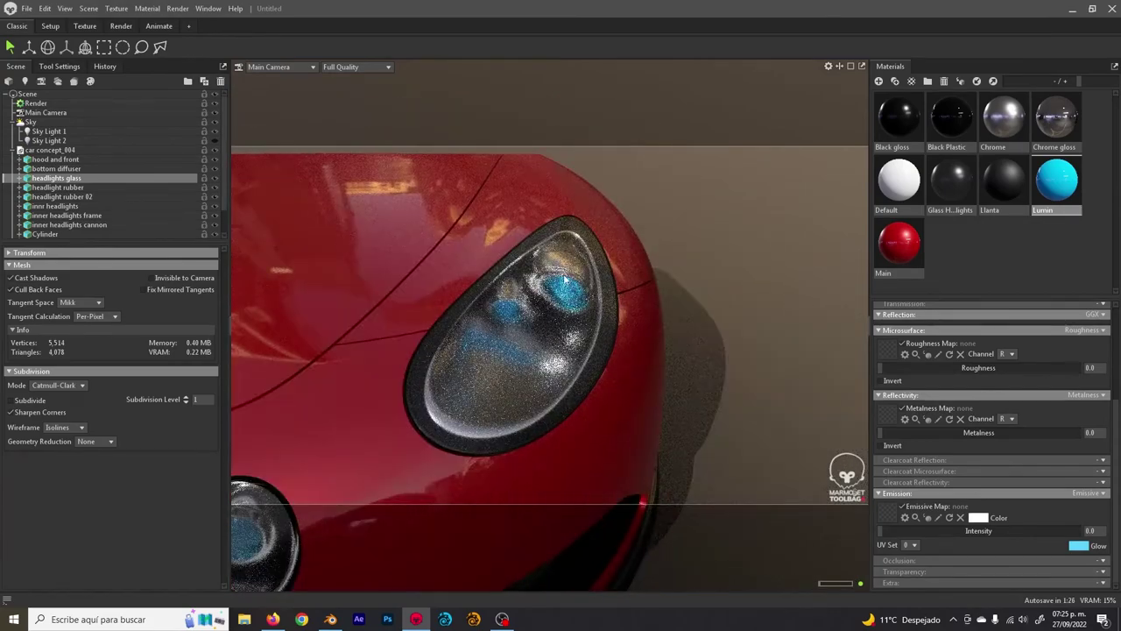
left_click_drag(562, 279, 512, 337)
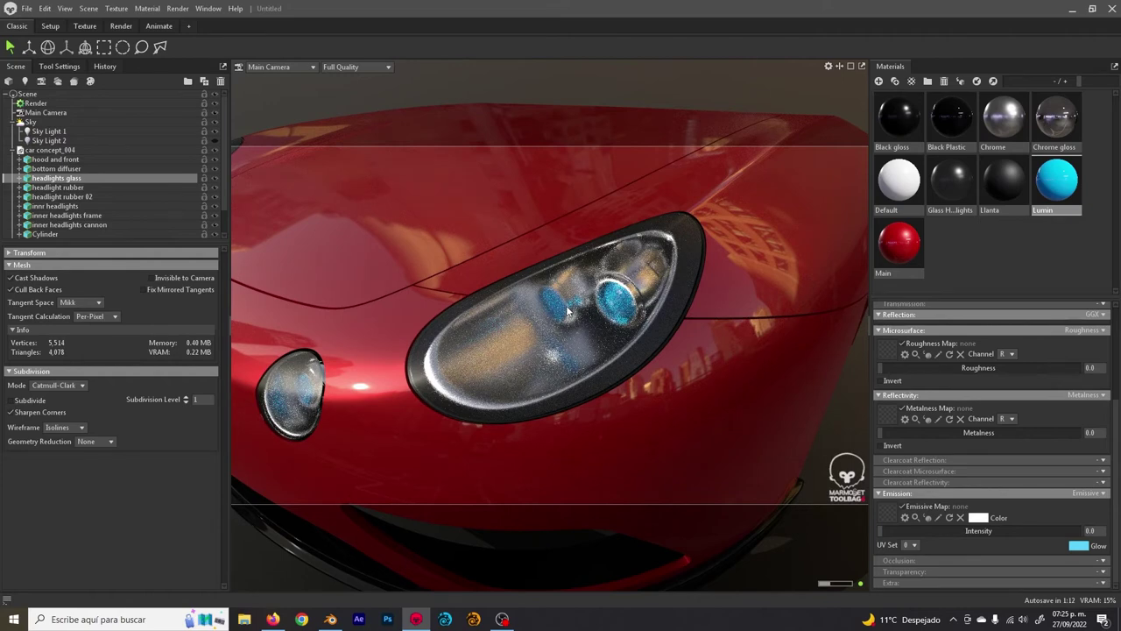
left_click_drag(595, 308, 591, 309)
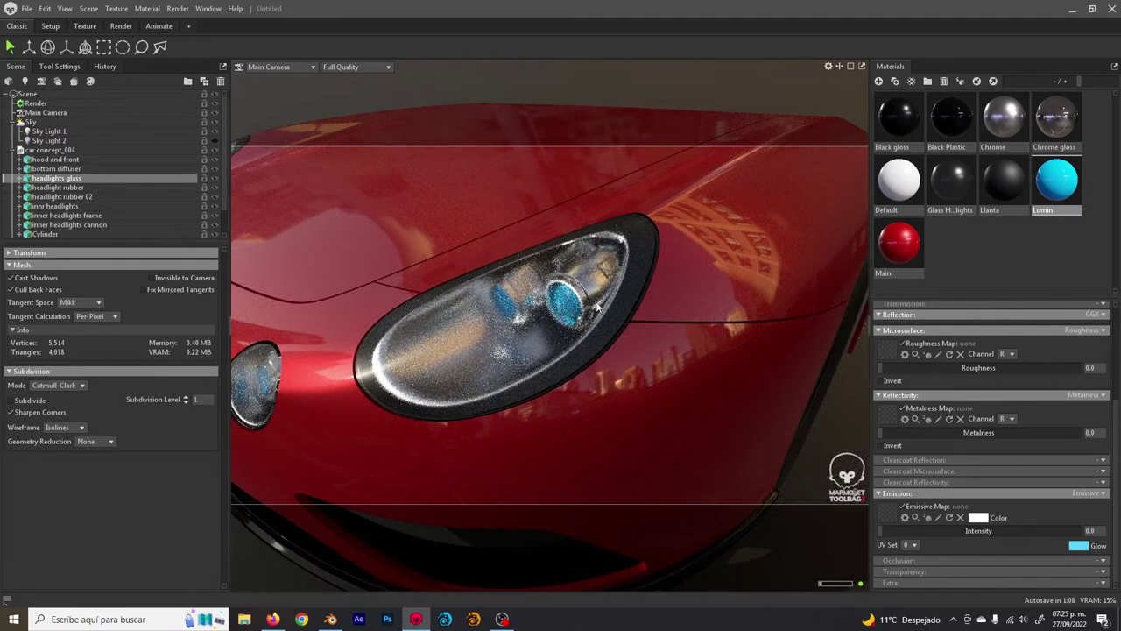
- Select the headlight glass material and change its Transmission to Thin Surface
scroll(961, 425, "up", 4)
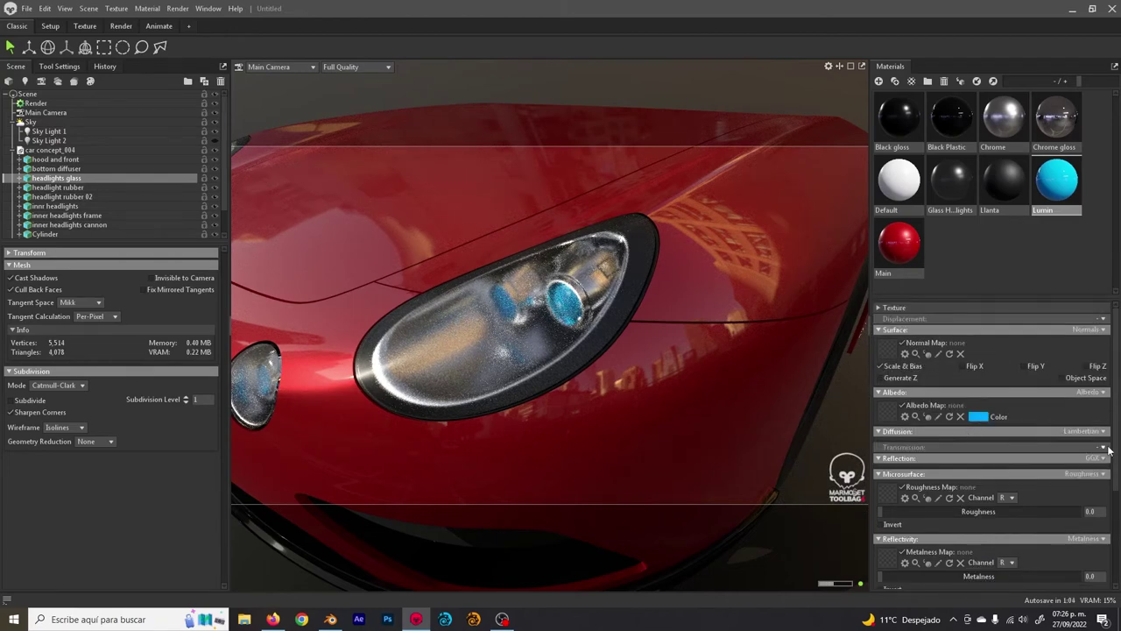
right_click(576, 317)
left_click(561, 335)
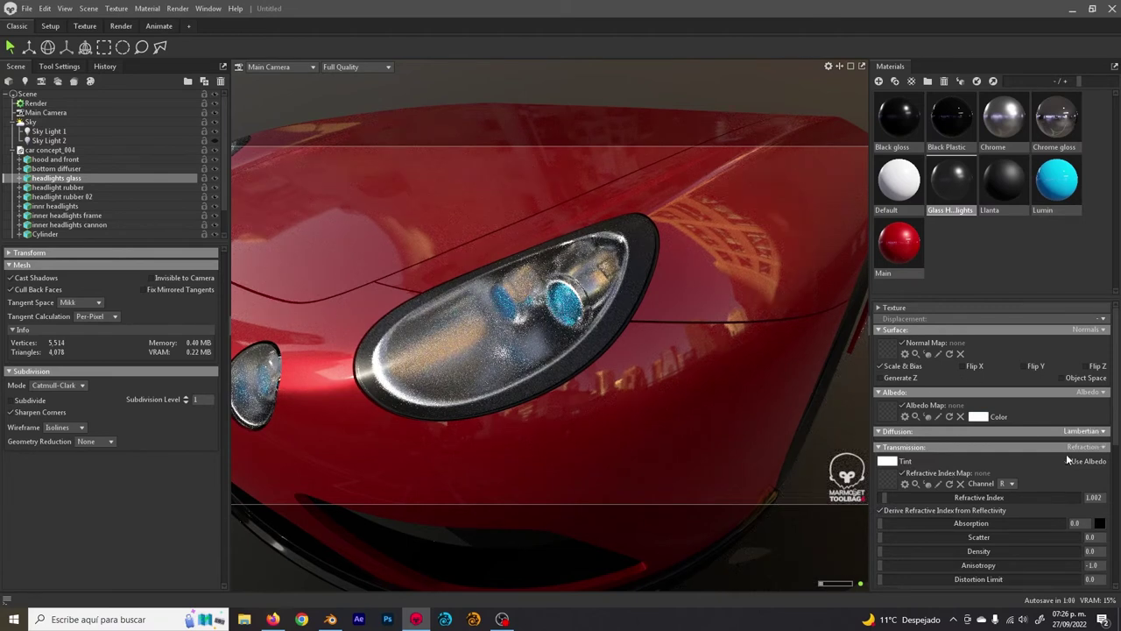
scroll(1034, 438, "down", 2)
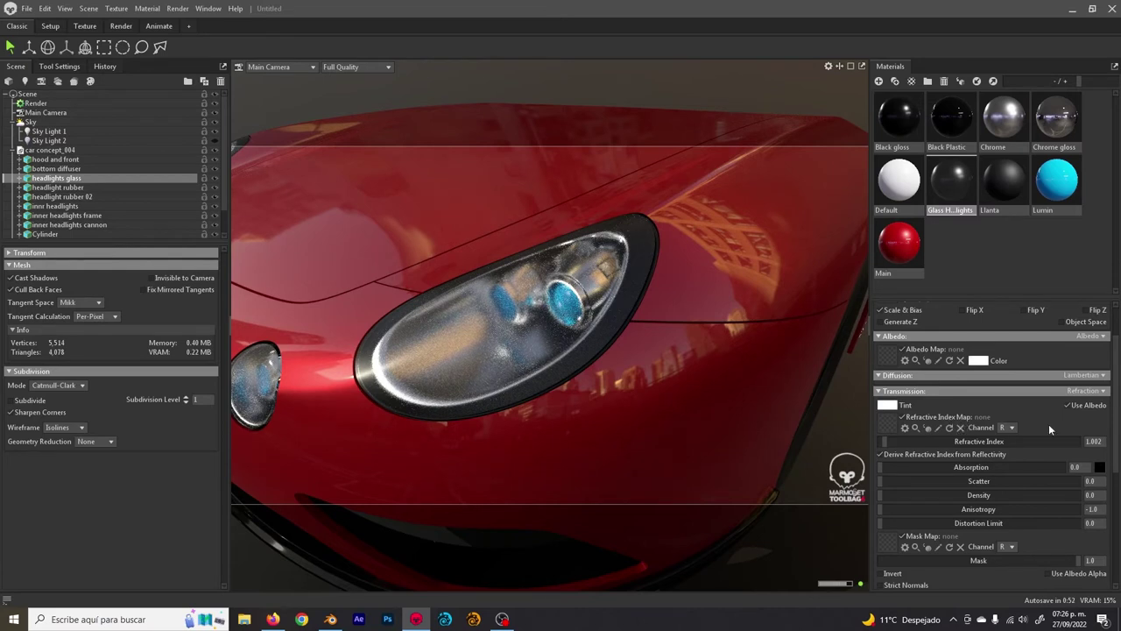
left_click(1104, 391)
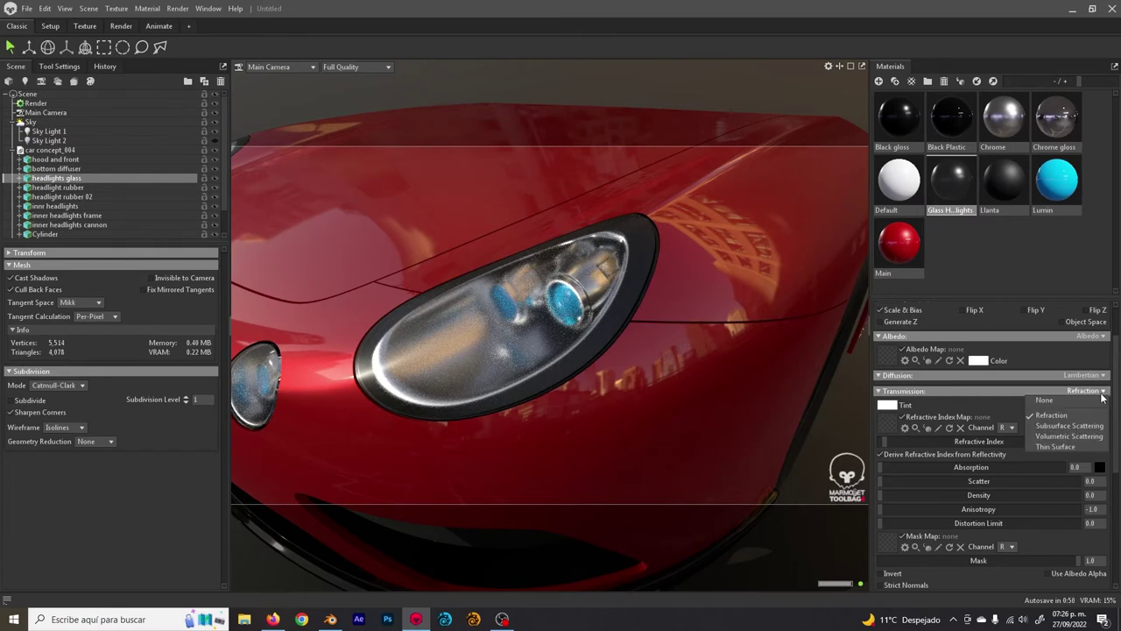
left_click(1073, 445)
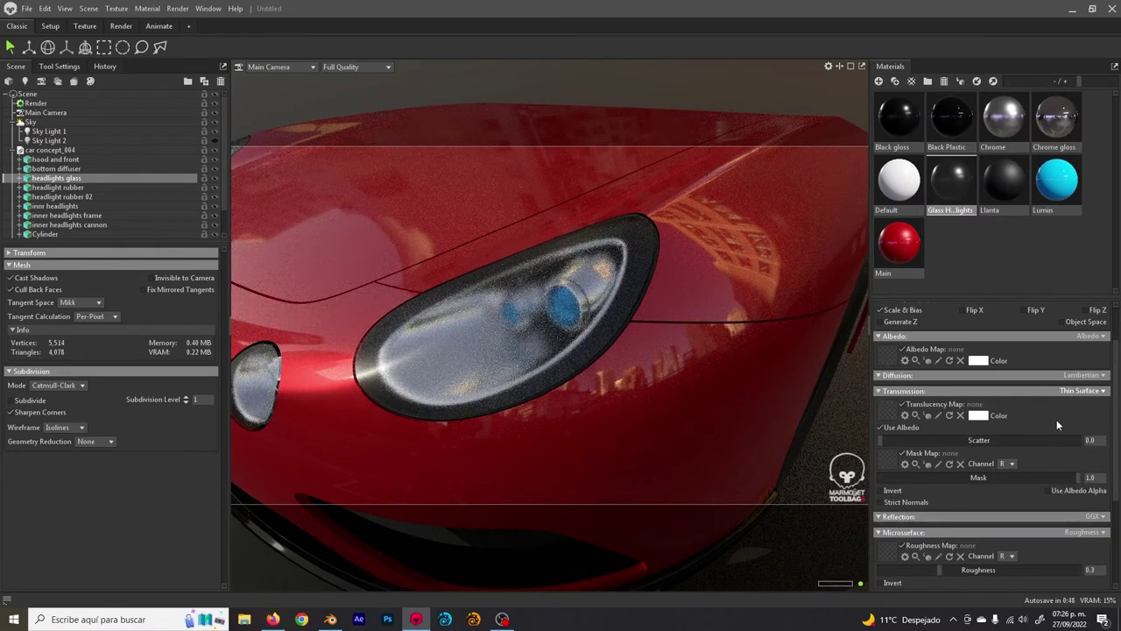
- Try Scatter values of 0.665, 0.826 and 1.0 on the headlight glass, return Scatter to 0 and check the headlight from several angles
left_click_drag(922, 439, 1012, 440)
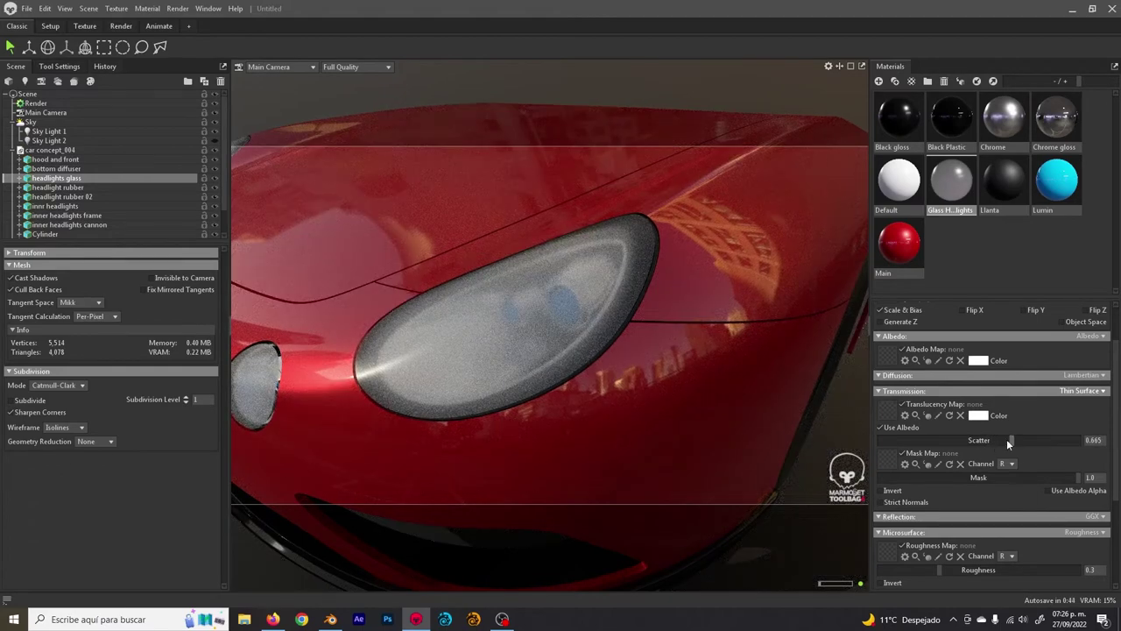
left_click_drag(1006, 439, 1044, 444)
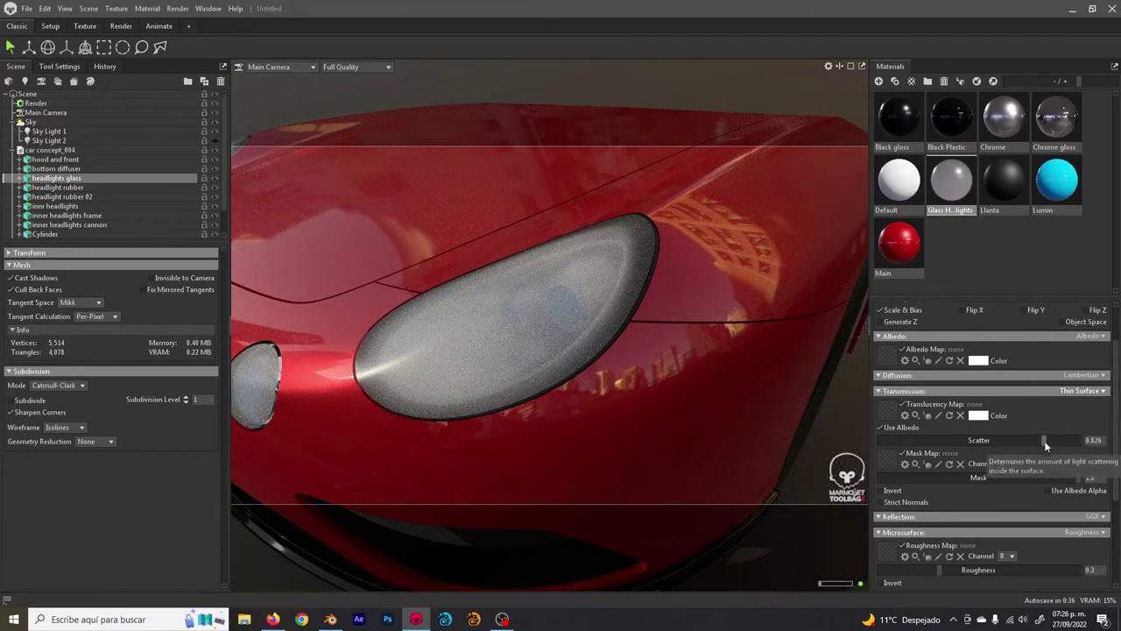
left_click_drag(1044, 440, 1079, 441)
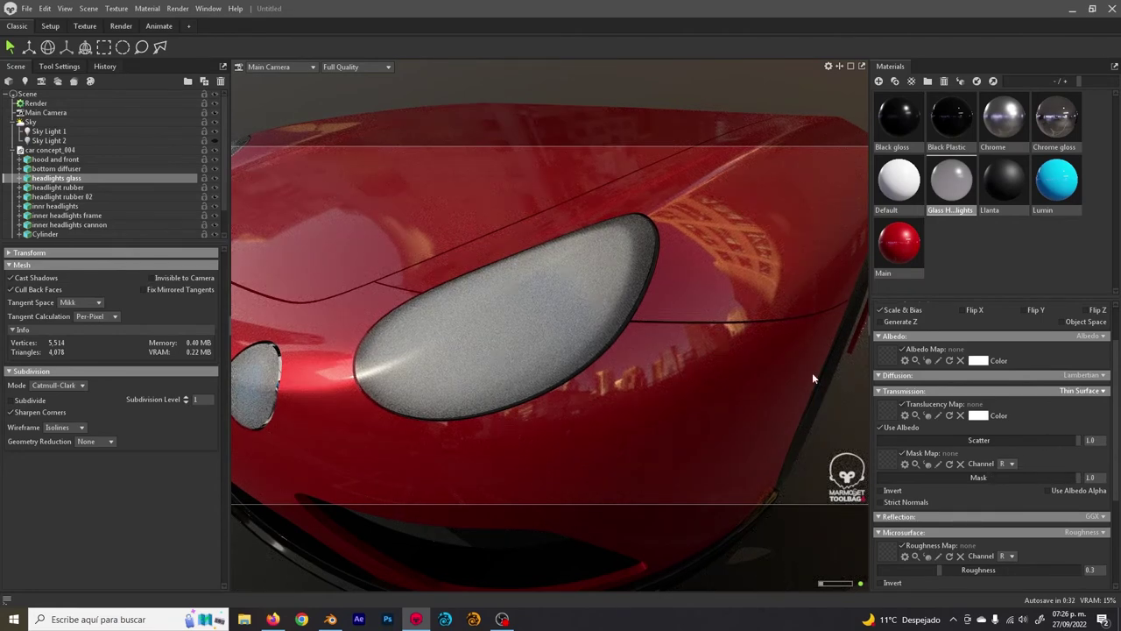
left_click_drag(1065, 445, 880, 444)
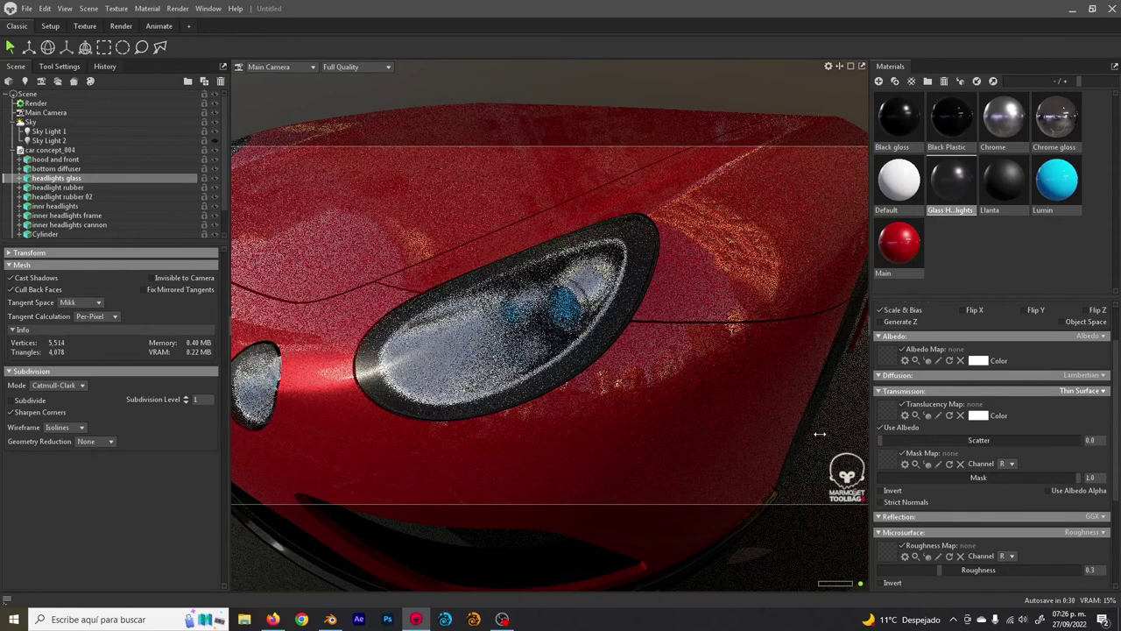
left_click_drag(1073, 481, 1102, 482)
left_click_drag(655, 356, 508, 237)
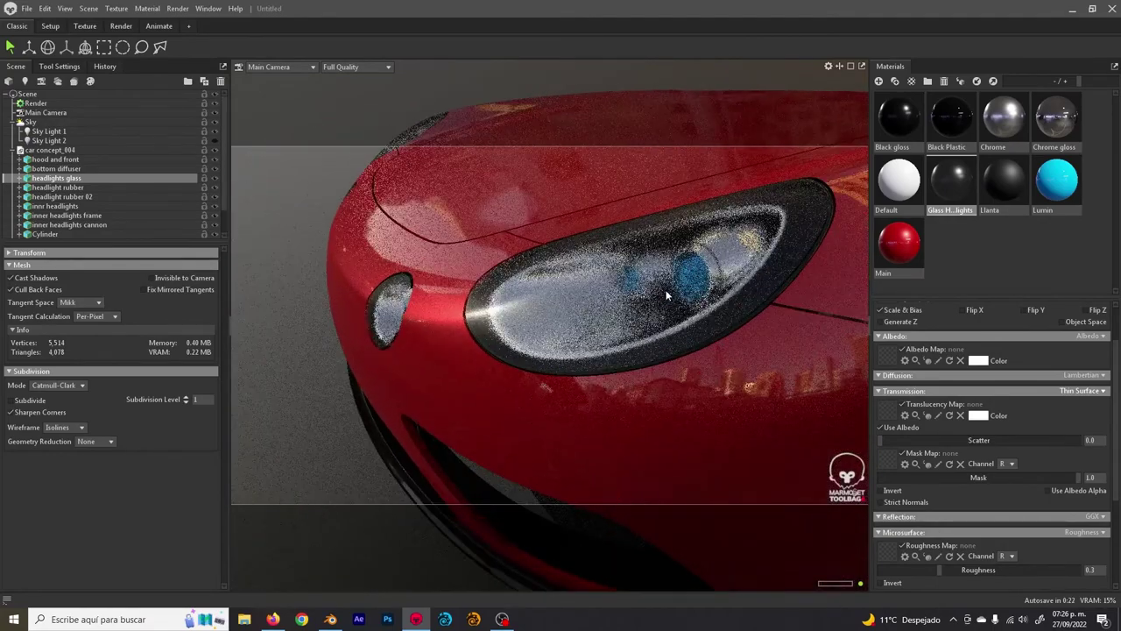
scroll(673, 278, "up", 3)
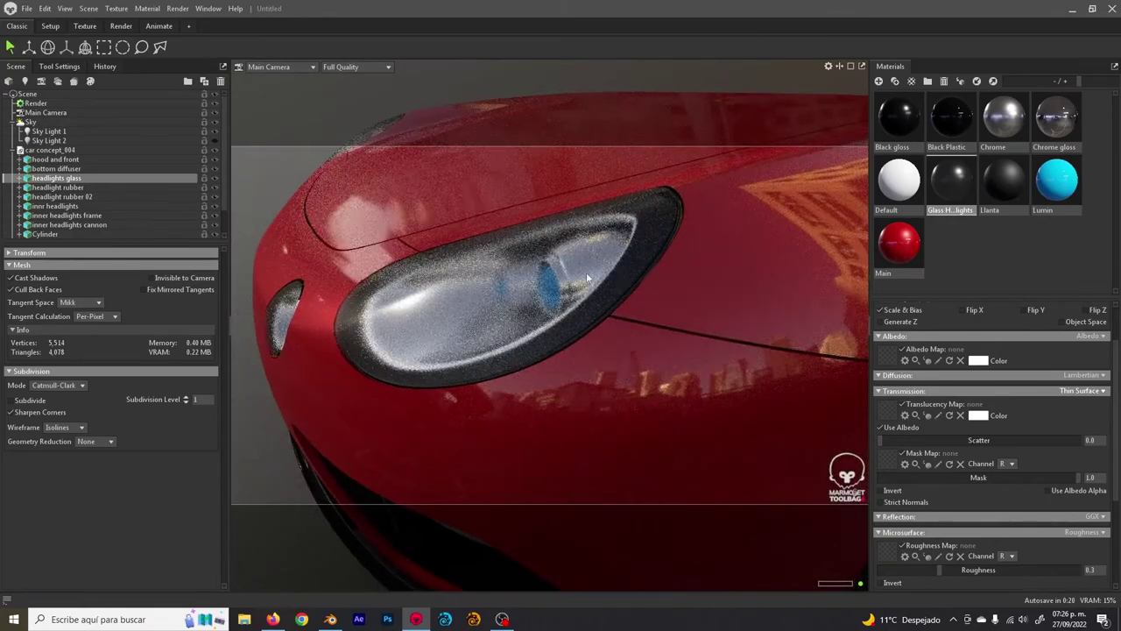
left_click_drag(557, 269, 786, 354)
left_click_drag(764, 292, 761, 290)
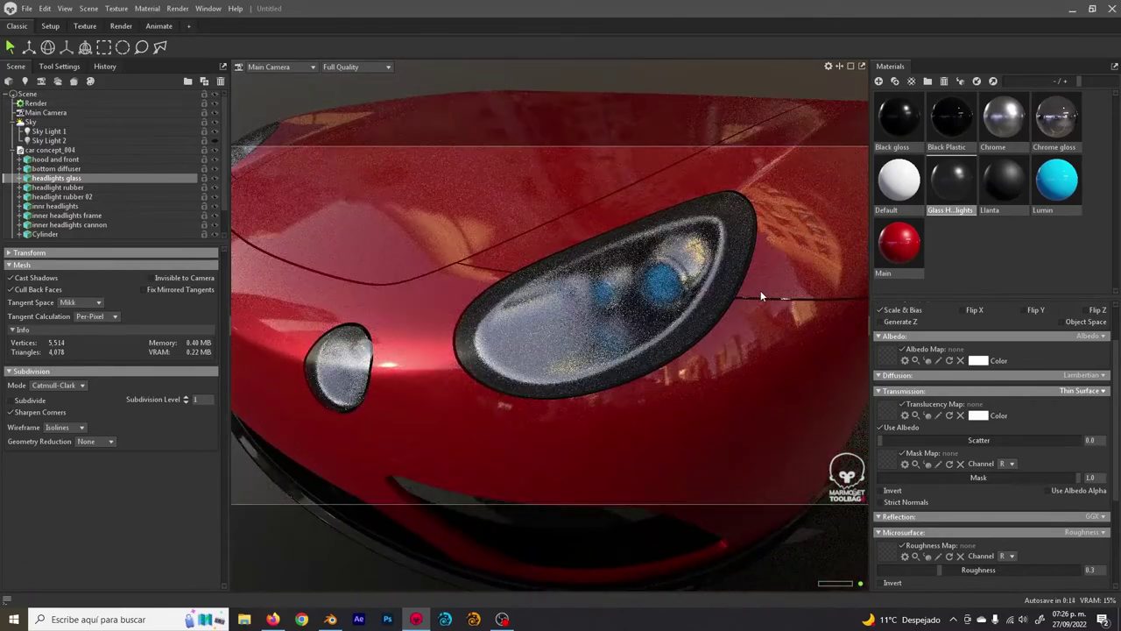
- Set the headlight glass material's Roughness to 0 and check the headlights from another angle
scroll(963, 482, "down", 3)
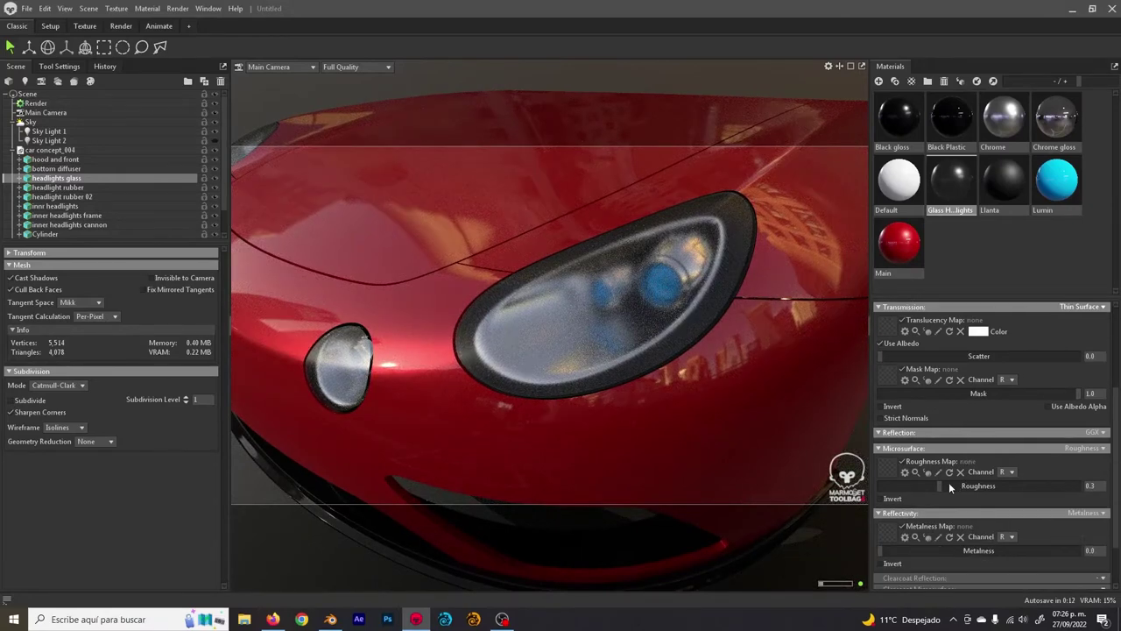
left_click_drag(941, 484, 876, 487)
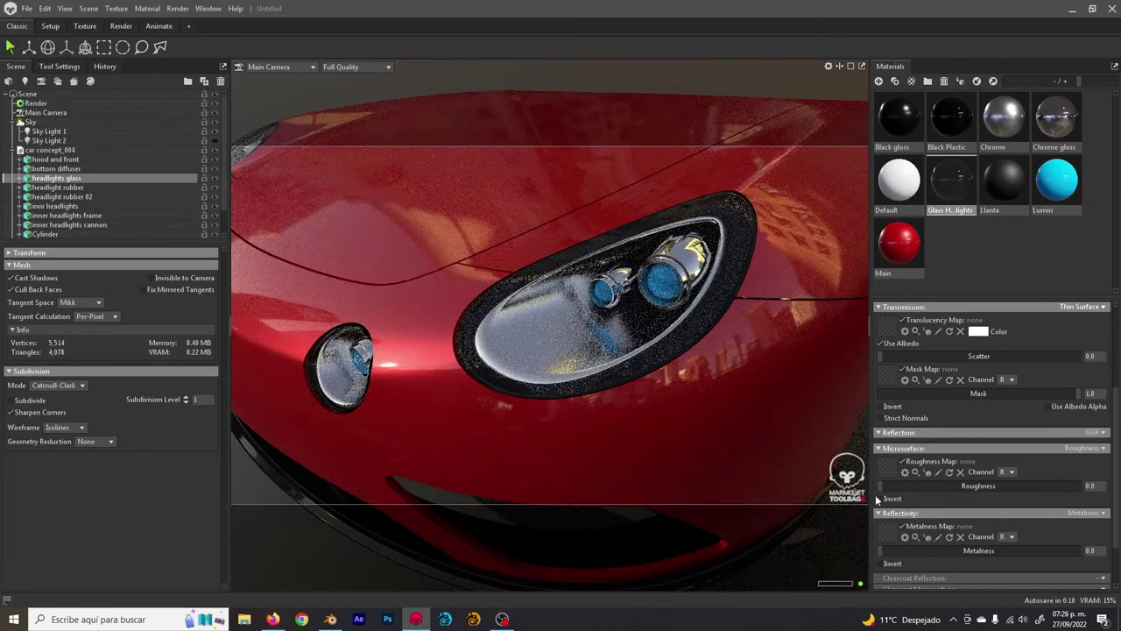
left_click_drag(704, 310, 713, 256)
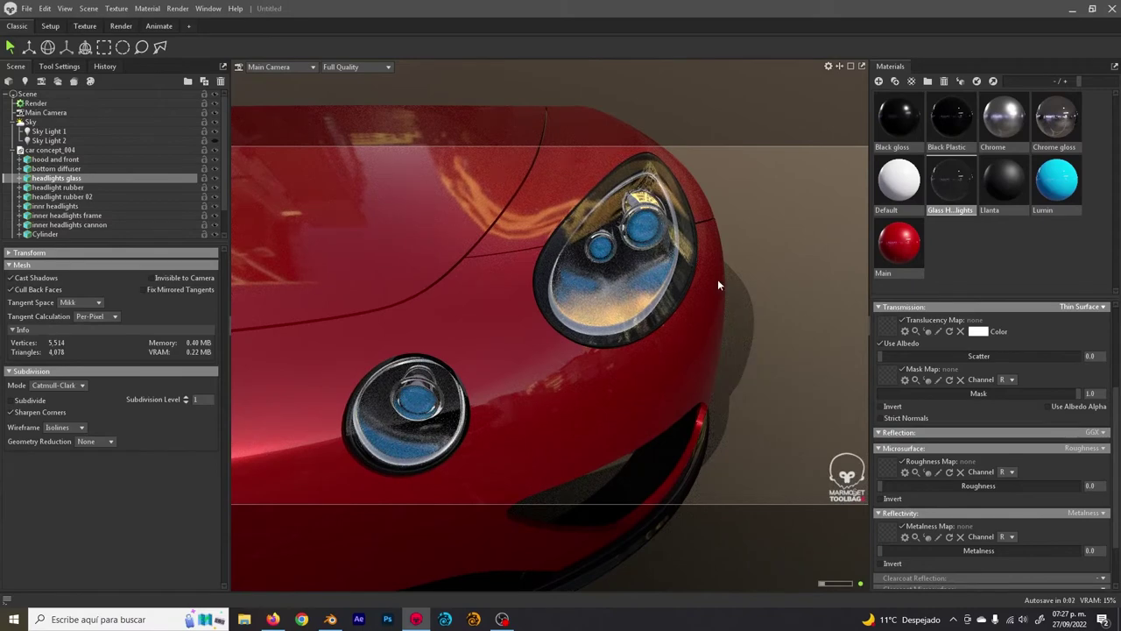
- Try Roughness values of 0.088 and 0.818 on the headlight glass, then return Roughness to 0
left_click_drag(883, 486, 898, 486)
left_click_drag(705, 287, 698, 287)
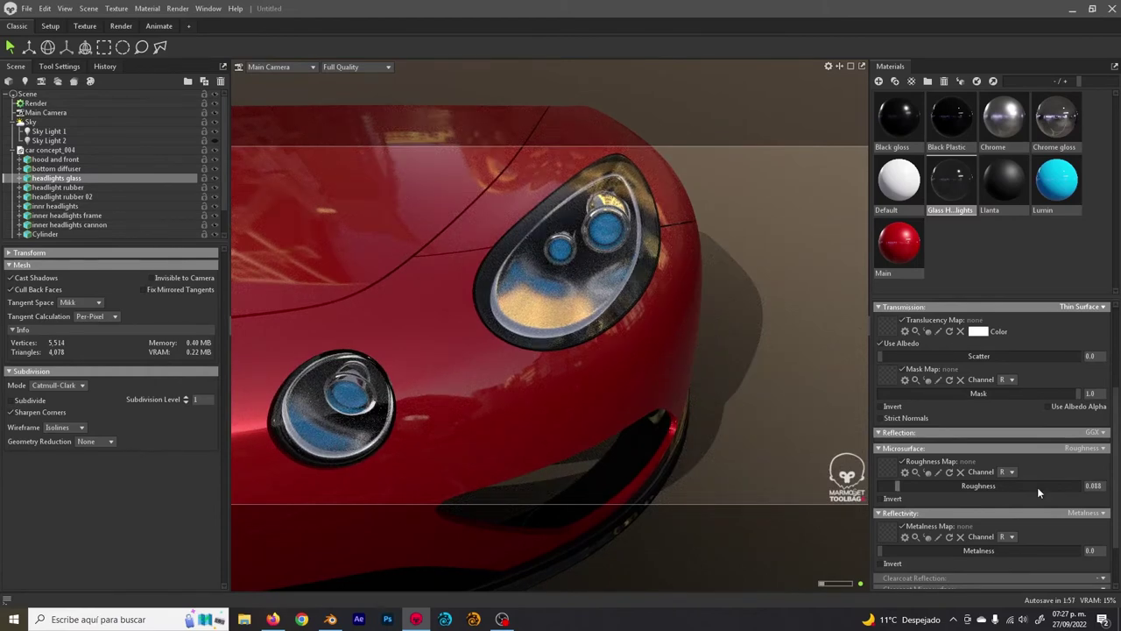
left_click_drag(1037, 487, 1042, 486)
left_click_drag(645, 259, 628, 267)
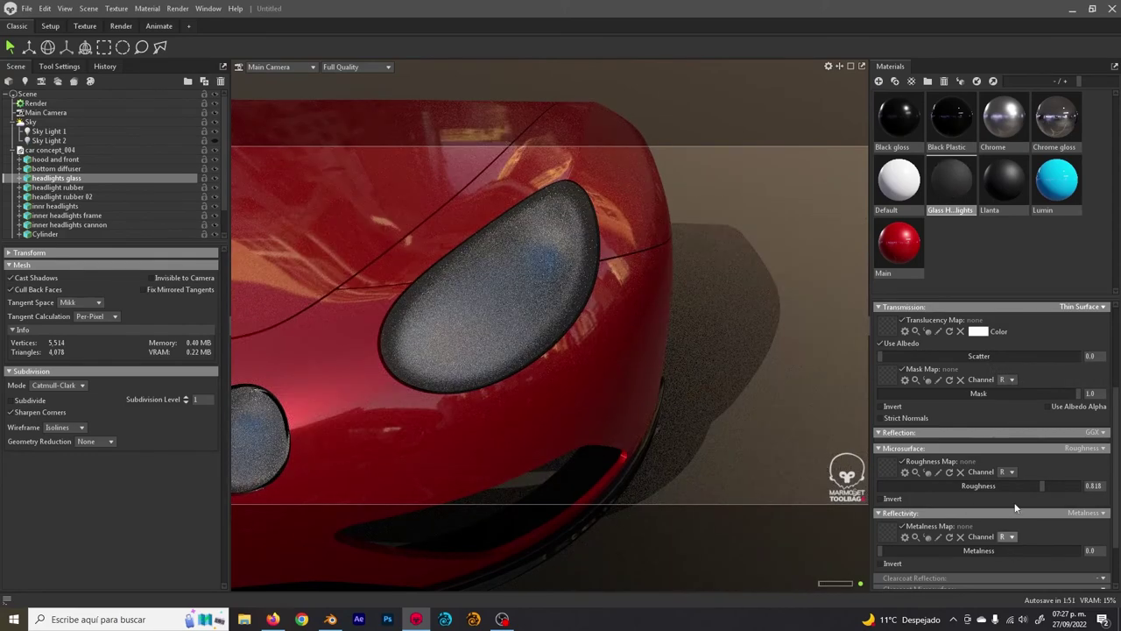
left_click_drag(1025, 483, 883, 485)
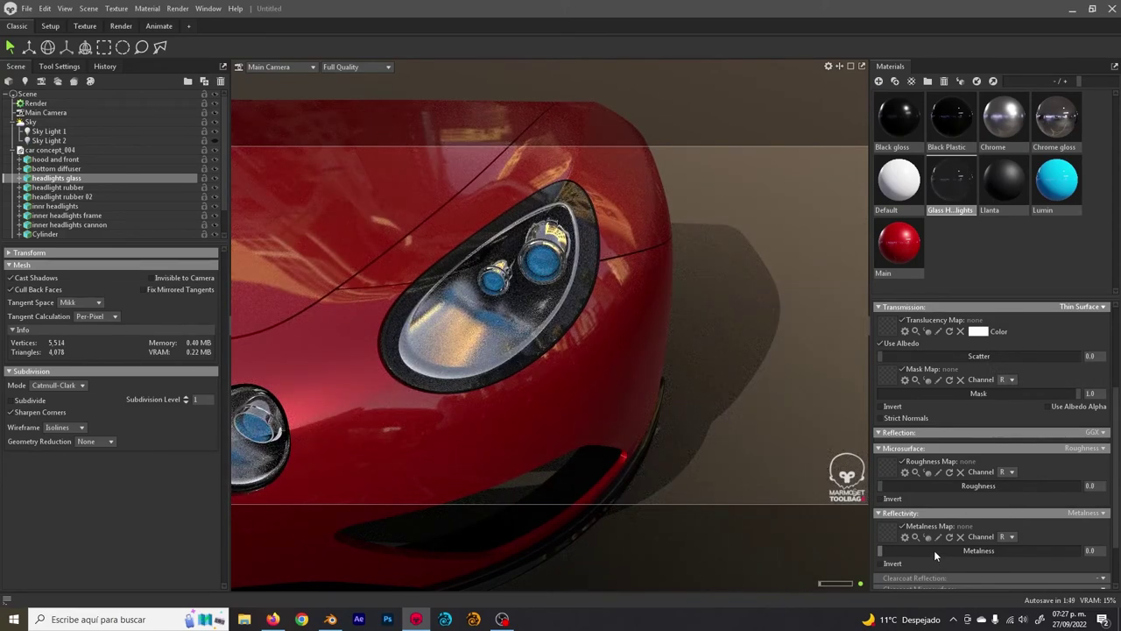
- Try a Metalness of 0.191 on the headlight glass, lower it to 0.082 and check the whole car front
left_click_drag(934, 550, 918, 550)
left_click_drag(630, 335, 760, 319)
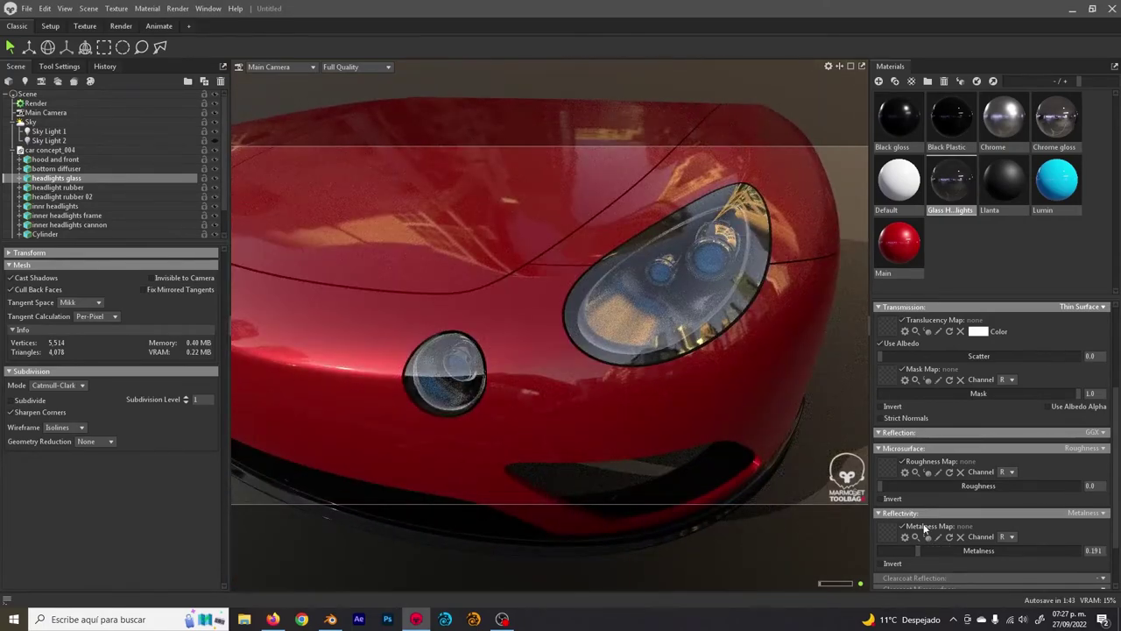
left_click_drag(916, 550, 898, 550)
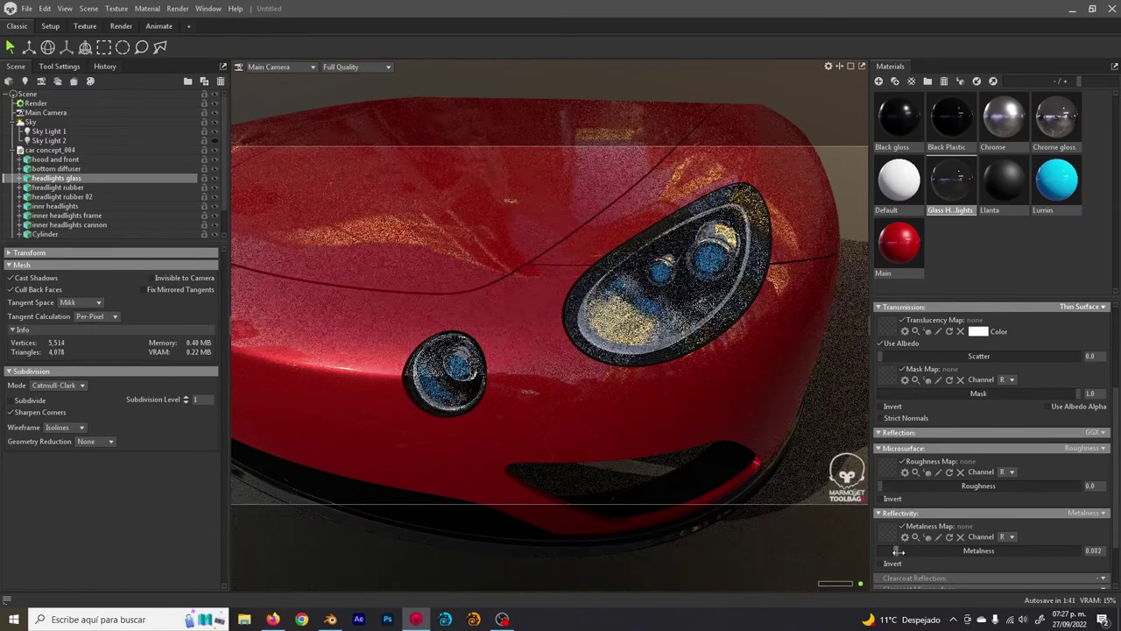
left_click_drag(714, 359, 637, 263)
- Set the Lumin material's emission intensity to 30
left_click(1057, 188)
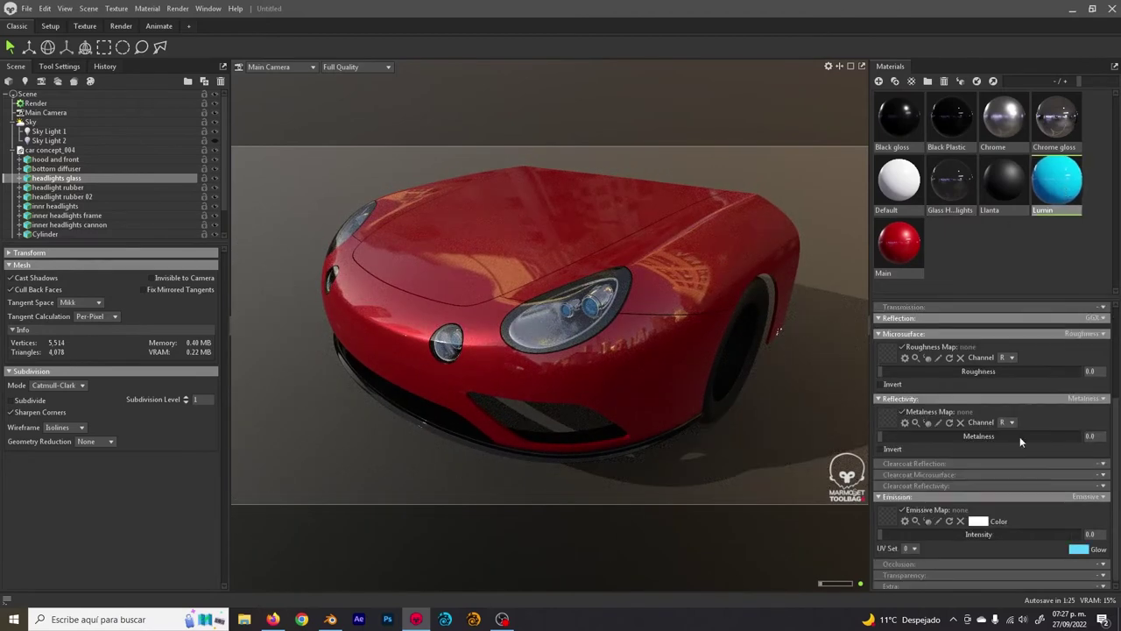
scroll(1020, 523, "down", 2)
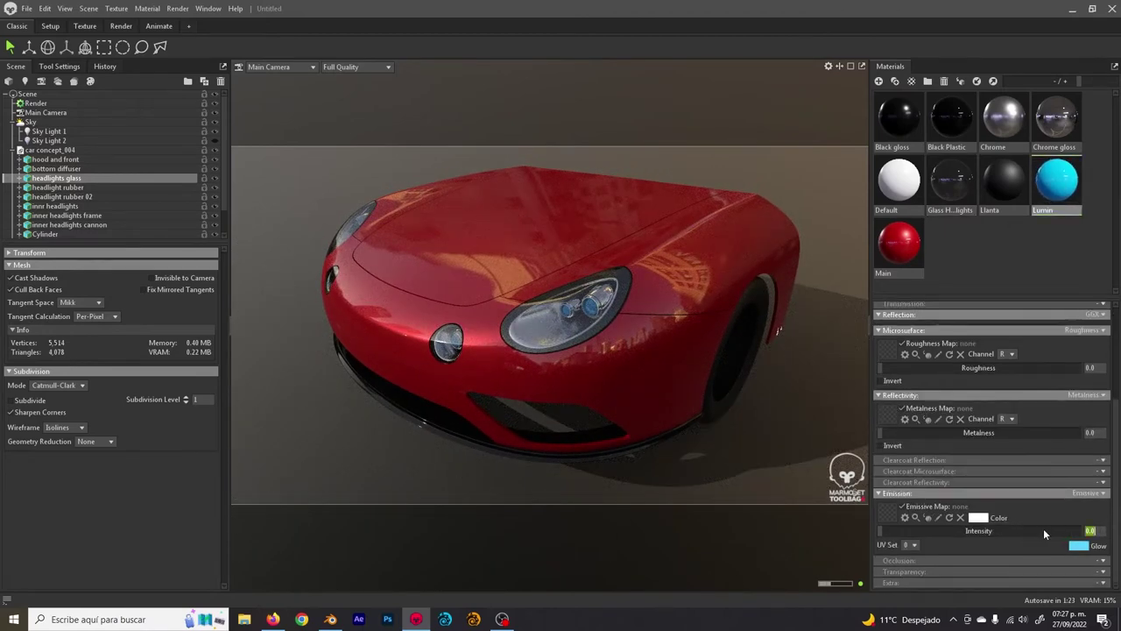
type("30")
key("Return")
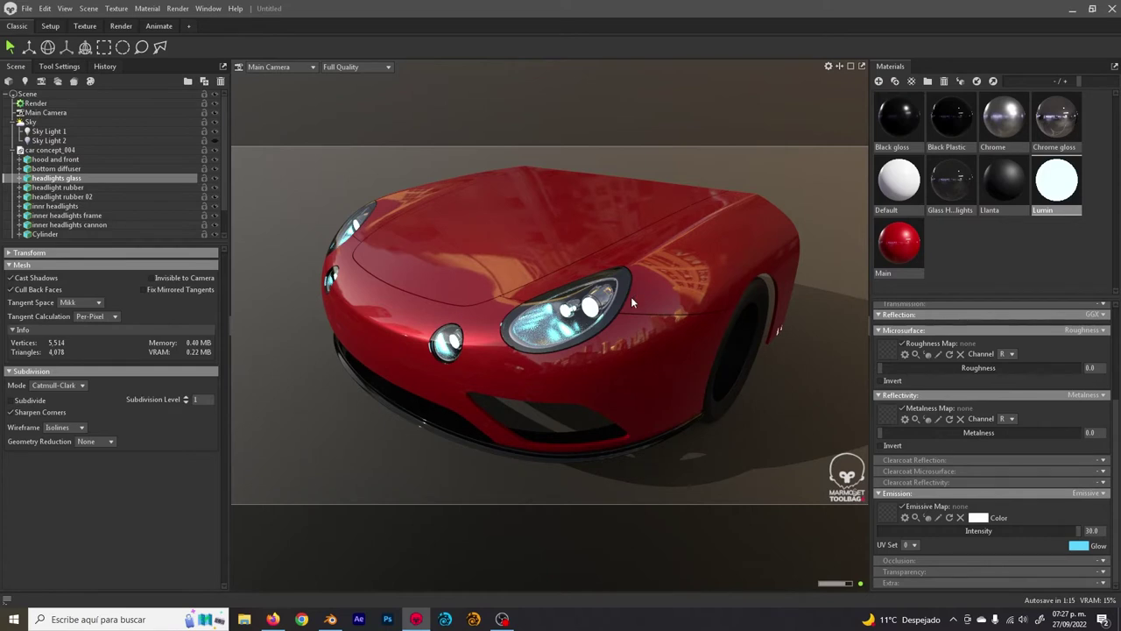
- Compare the car with ray tracing on and off in the render settings, and leave ray tracing disabled
left_click(54, 102)
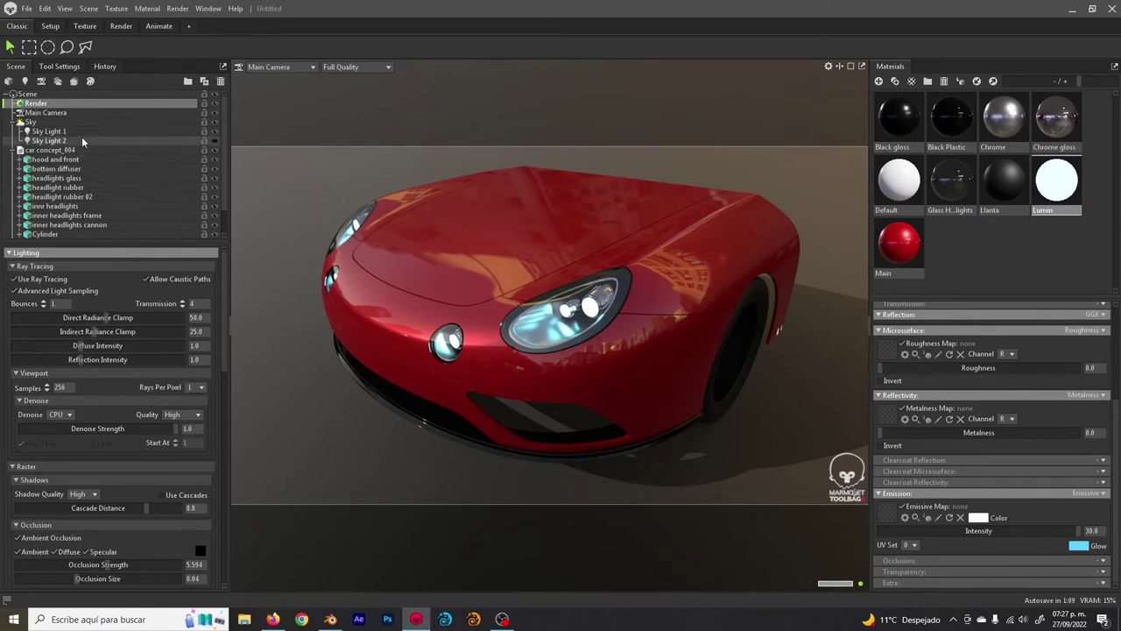
left_click(53, 278)
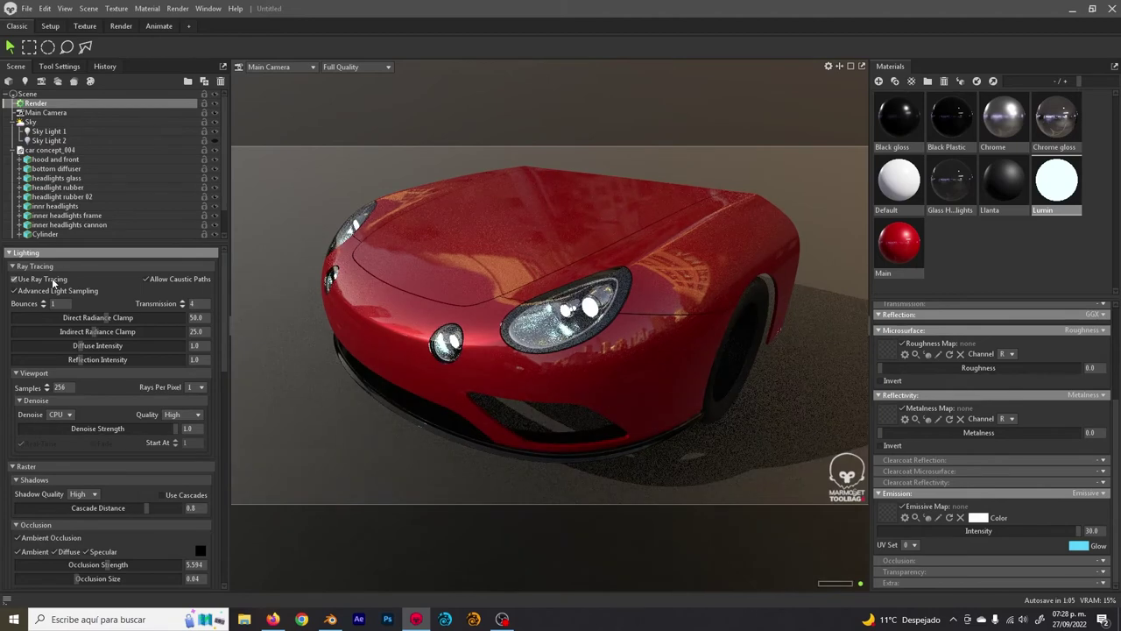
left_click(51, 278)
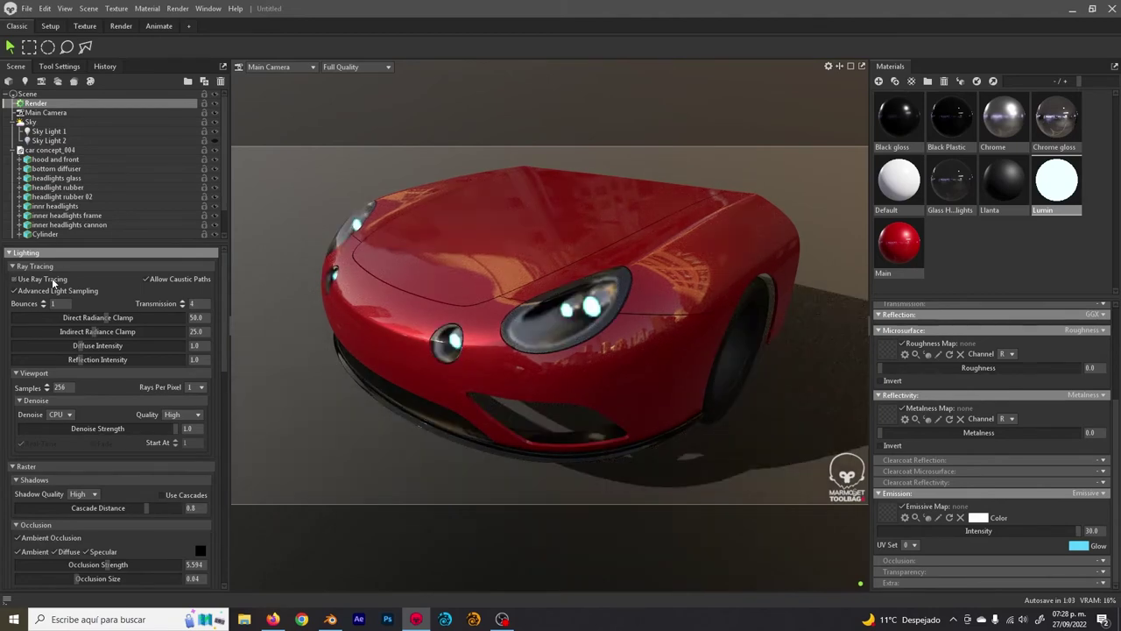
left_click(51, 278)
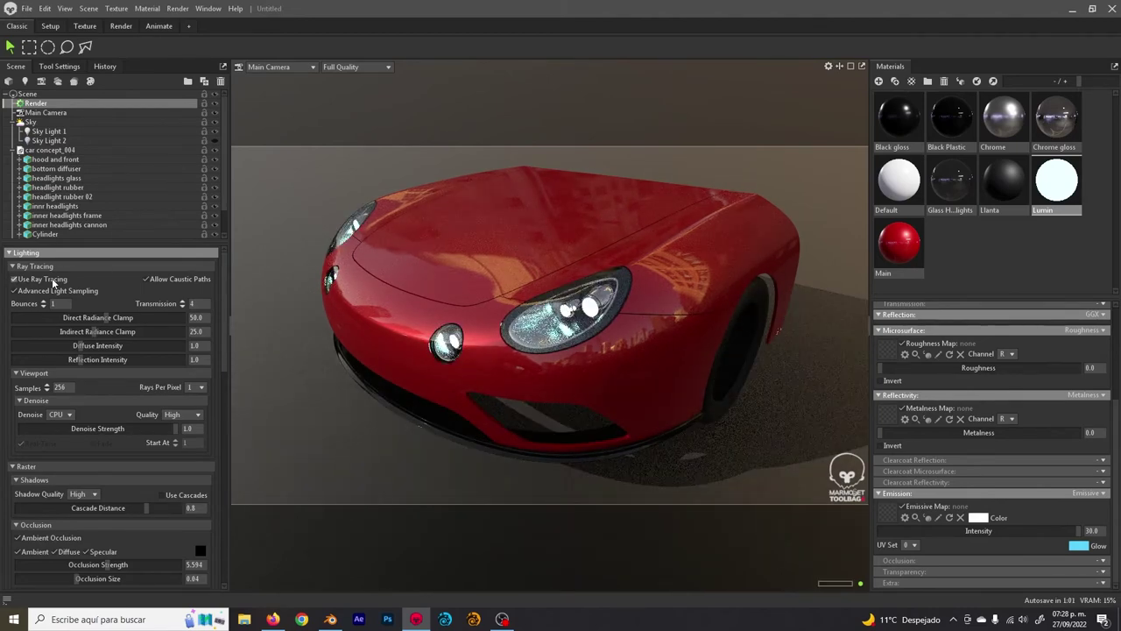
mouse_move(499, 261)
left_mouse_down()
mouse_move(513, 256)
mouse_move(486, 282)
mouse_move(661, 307)
mouse_move(542, 287)
mouse_move(545, 271)
mouse_move(525, 277)
mouse_move(531, 287)
left_mouse_up()
left_click(52, 278)
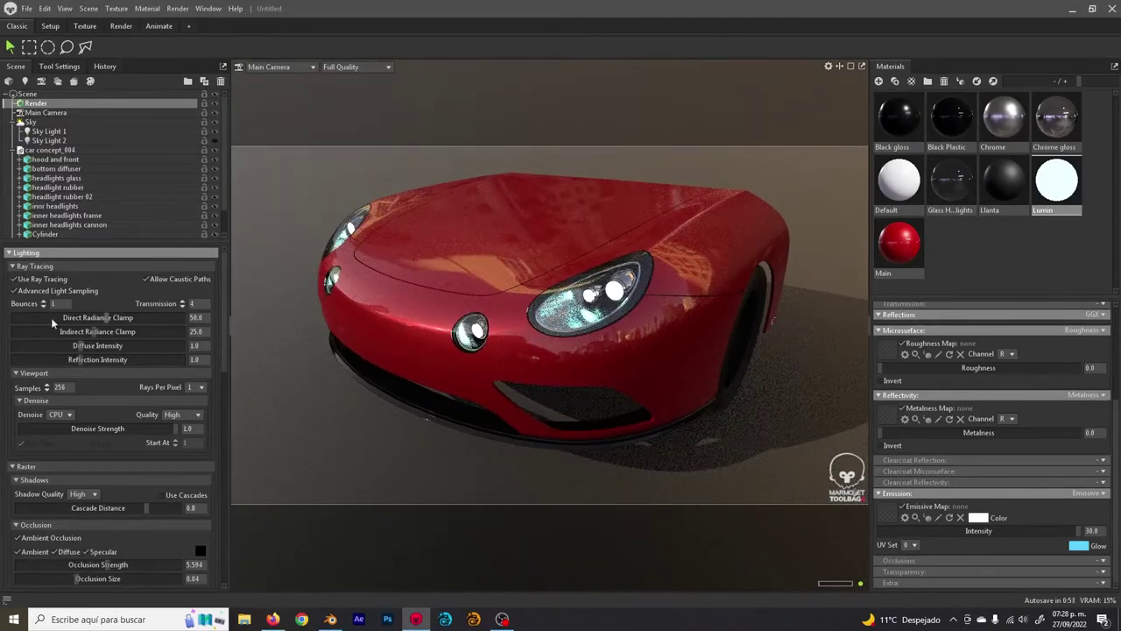
left_click(37, 278)
scroll(116, 404, "down", 10)
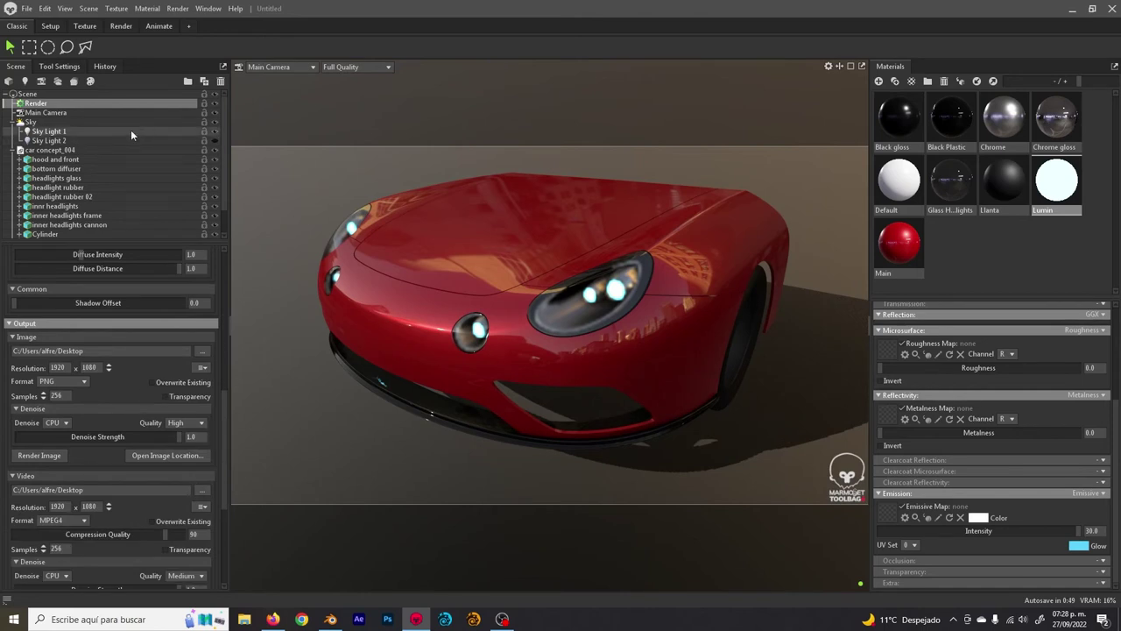
- Try Reinhard, Linear and Hejl tone mapping on the Main Camera and settle on ACES
left_click(53, 113)
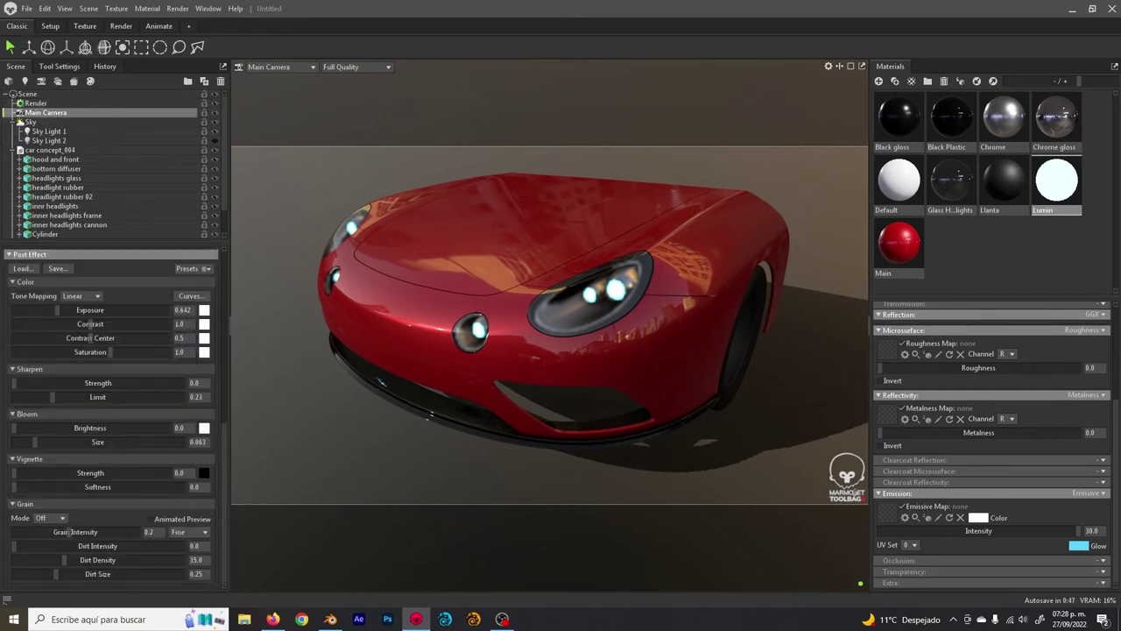
left_click(77, 296)
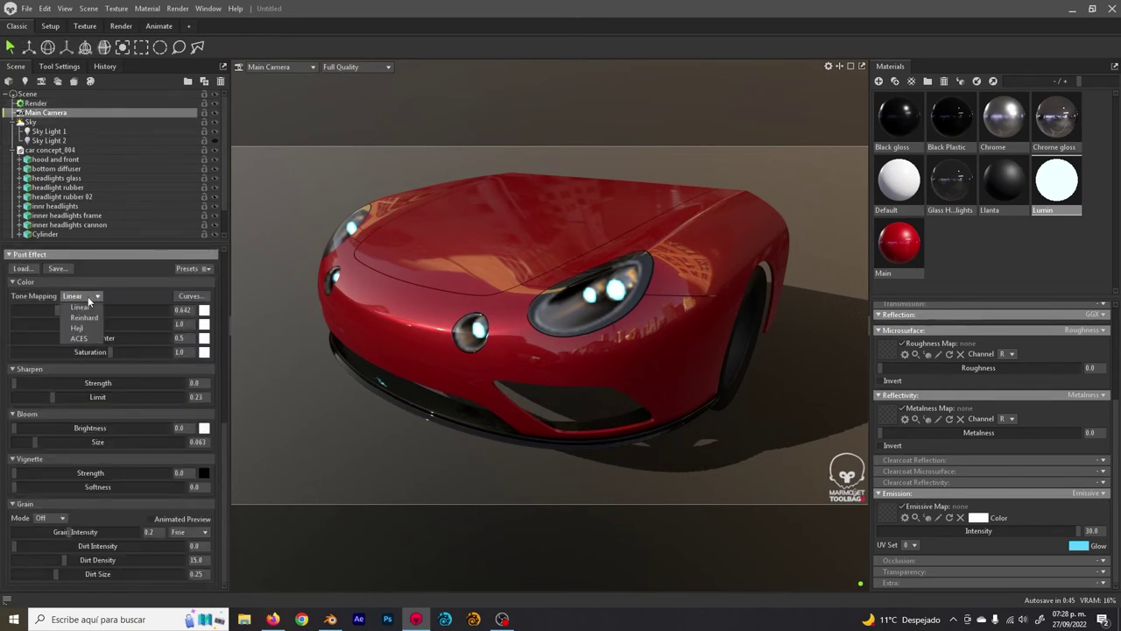
left_click(87, 322)
left_click(87, 296)
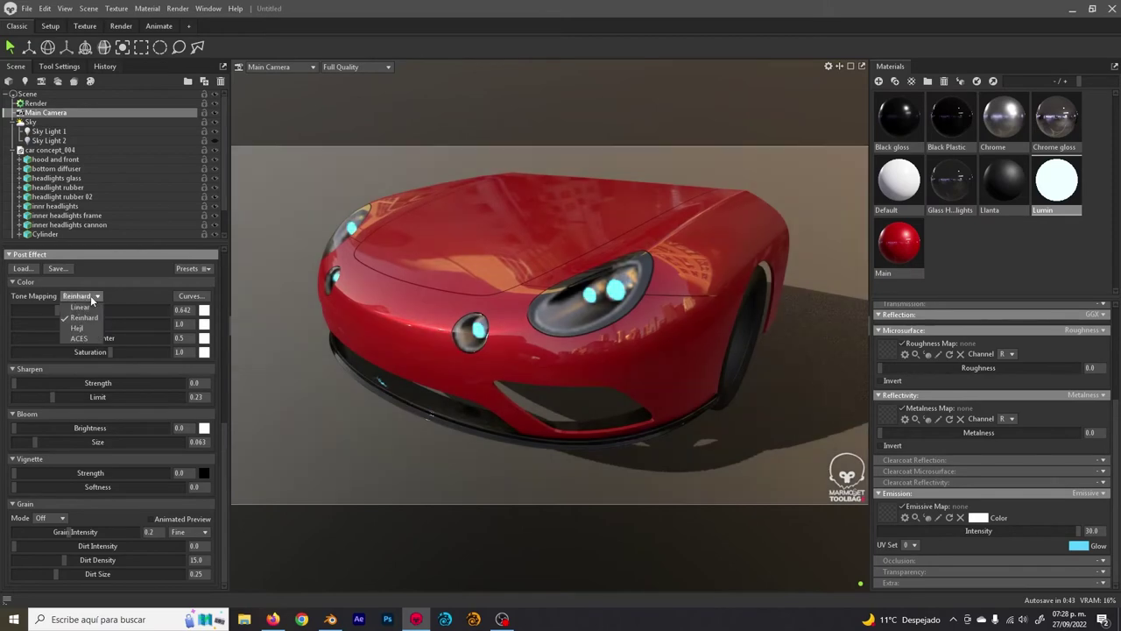
left_click(91, 308)
left_click(92, 297)
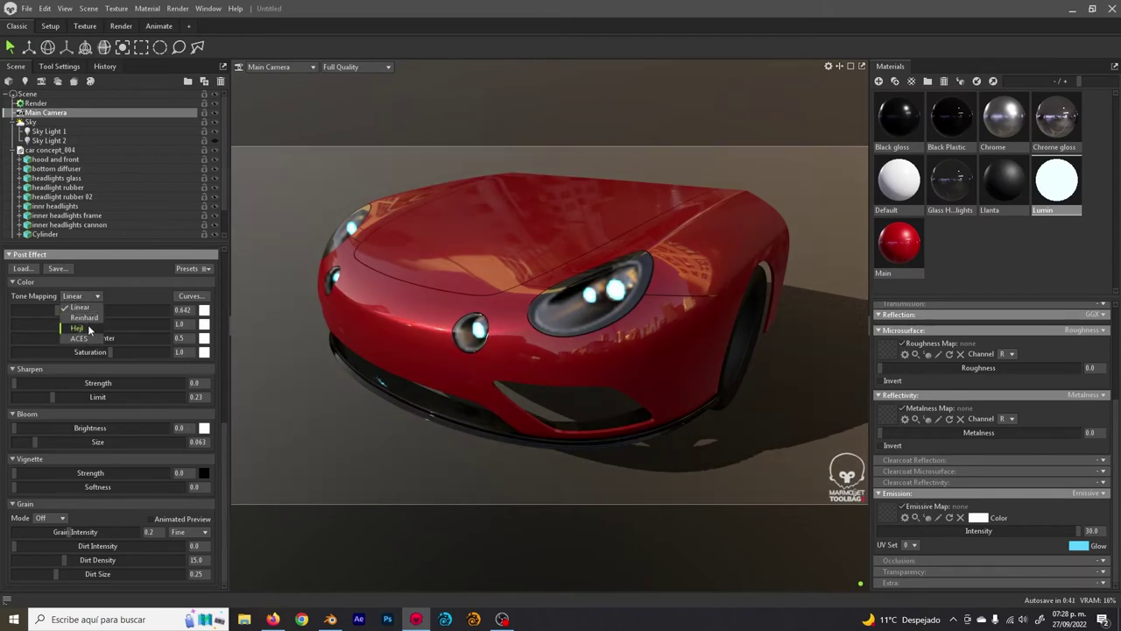
left_click(87, 327)
left_click(87, 296)
left_click(95, 338)
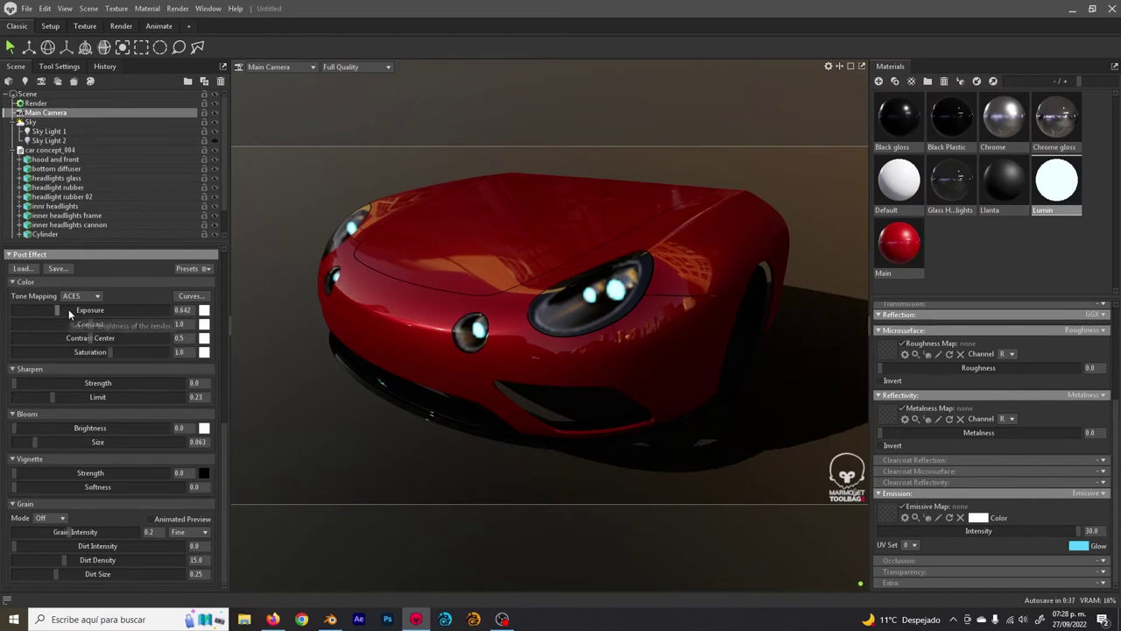
- Set the Main Camera's Exposure to 1.197 and Contrast to 0.986
left_click_drag(56, 309, 63, 312)
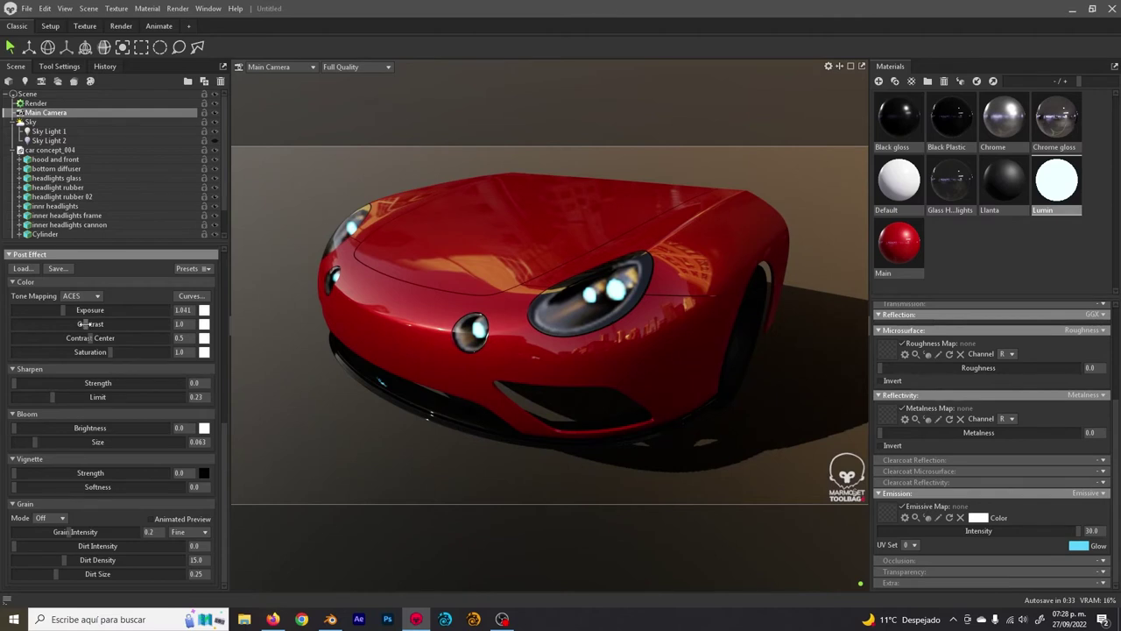
left_click_drag(76, 324, 71, 324)
left_click_drag(63, 311, 64, 311)
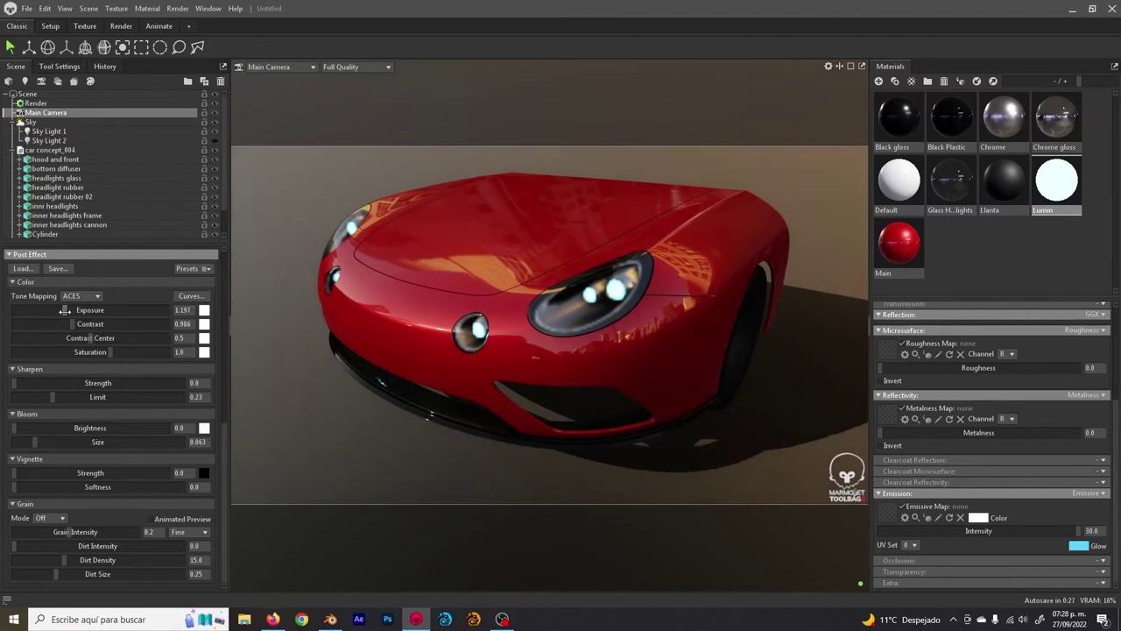
- Compare the adjusted image with Linear, Reinhard and Hejl tone mapping, and return to ACES
left_click(96, 296)
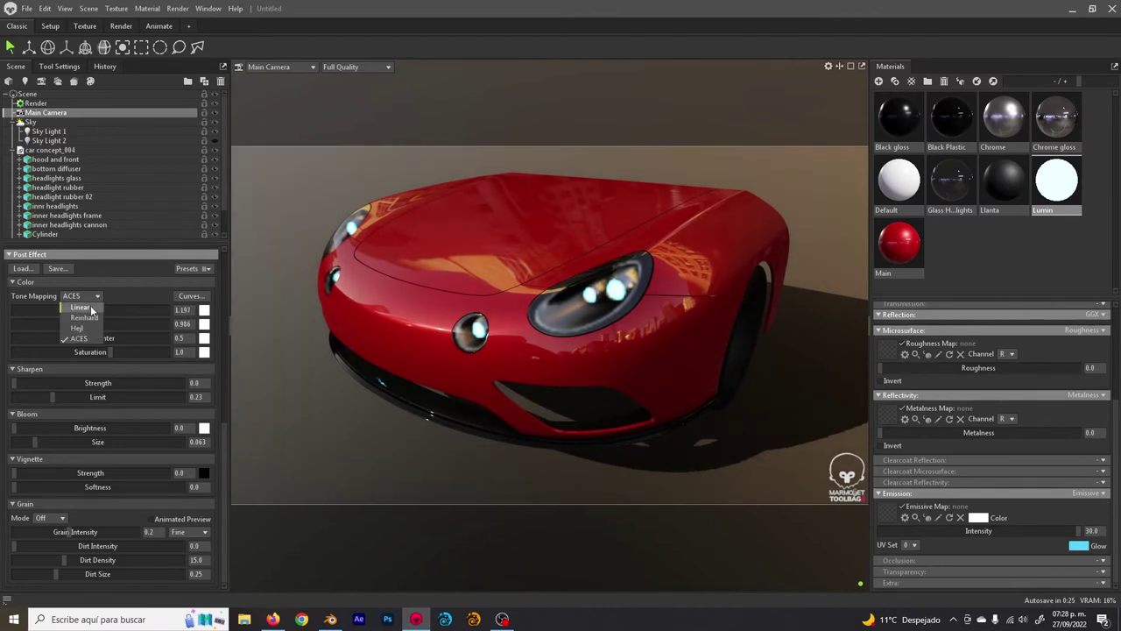
left_click(88, 305)
left_click(96, 296)
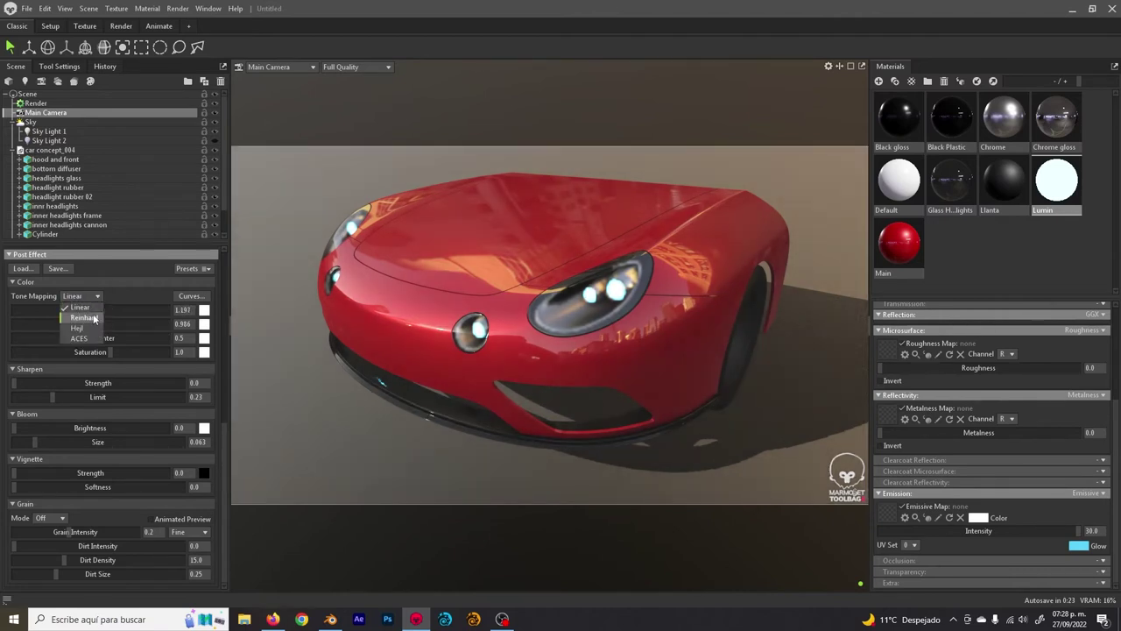
left_click(88, 315)
left_click(96, 296)
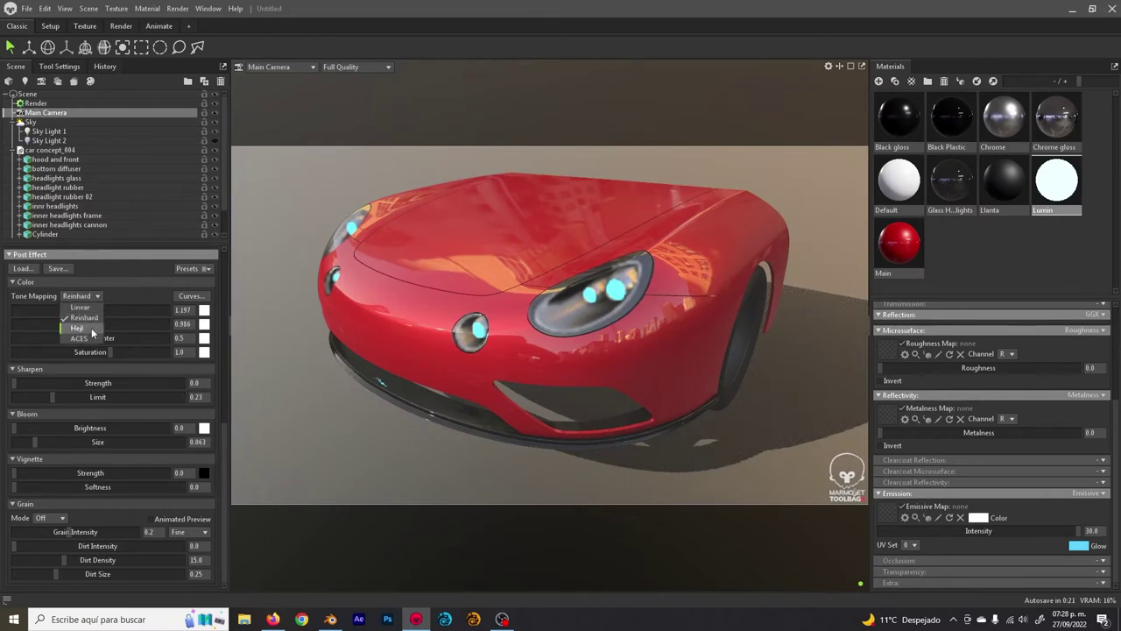
left_click(98, 326)
left_click(97, 296)
left_click(87, 336)
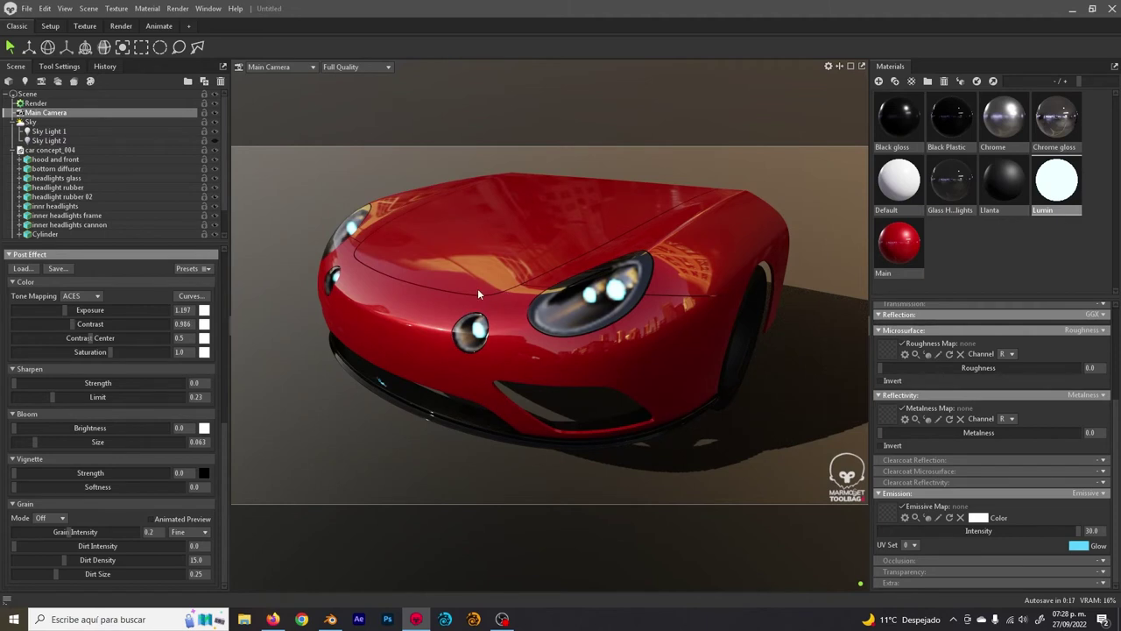
- Set the Main Camera's Vignette Strength to 0.15 and its Bloom Brightness to 0.042
left_click_drag(30, 477, 55, 473)
left_click_drag(21, 434, 65, 427)
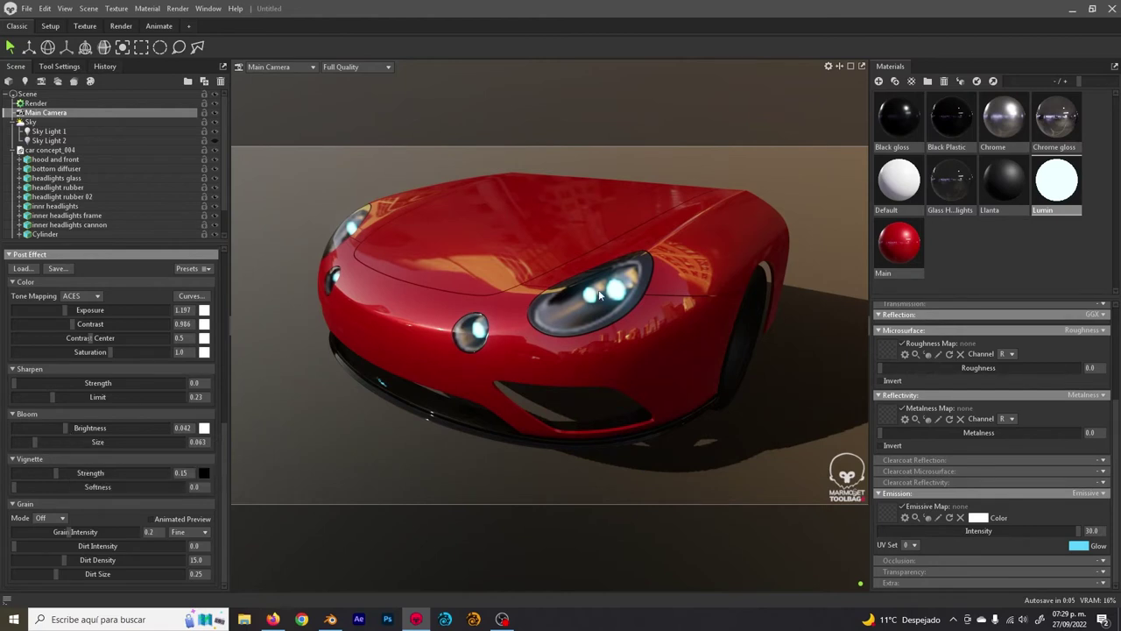
- Strengthen the headlight glow by setting Bloom Brightness to 0.19 and the Lumin material's emission intensity to 60
left_click(71, 427)
left_click_drag(71, 428, 78, 428)
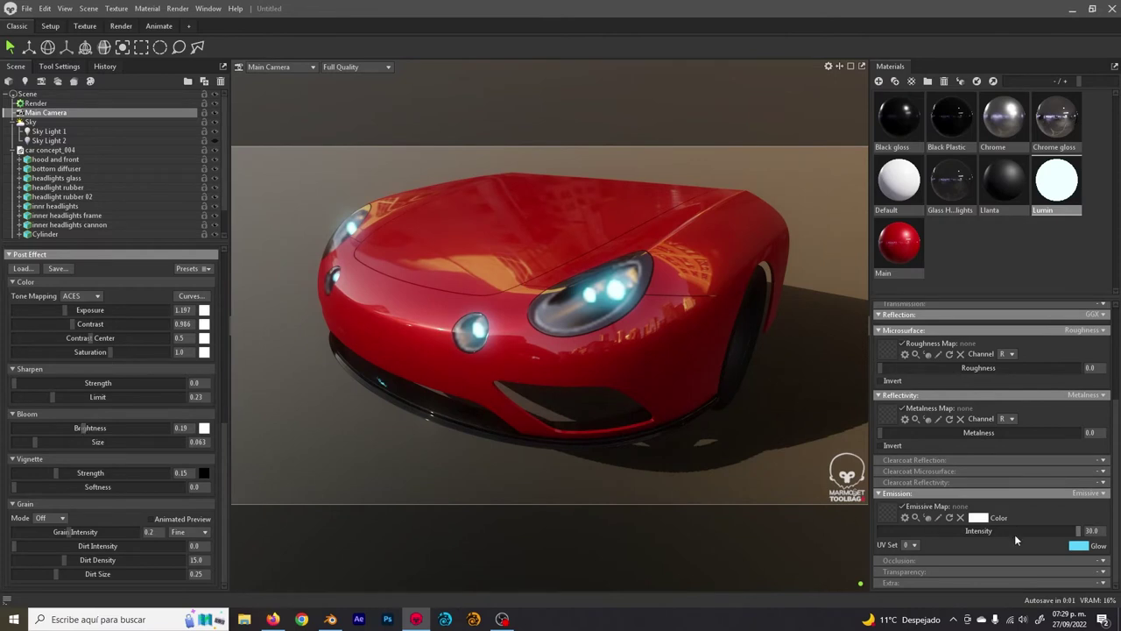
left_click_drag(1079, 531, 1044, 531)
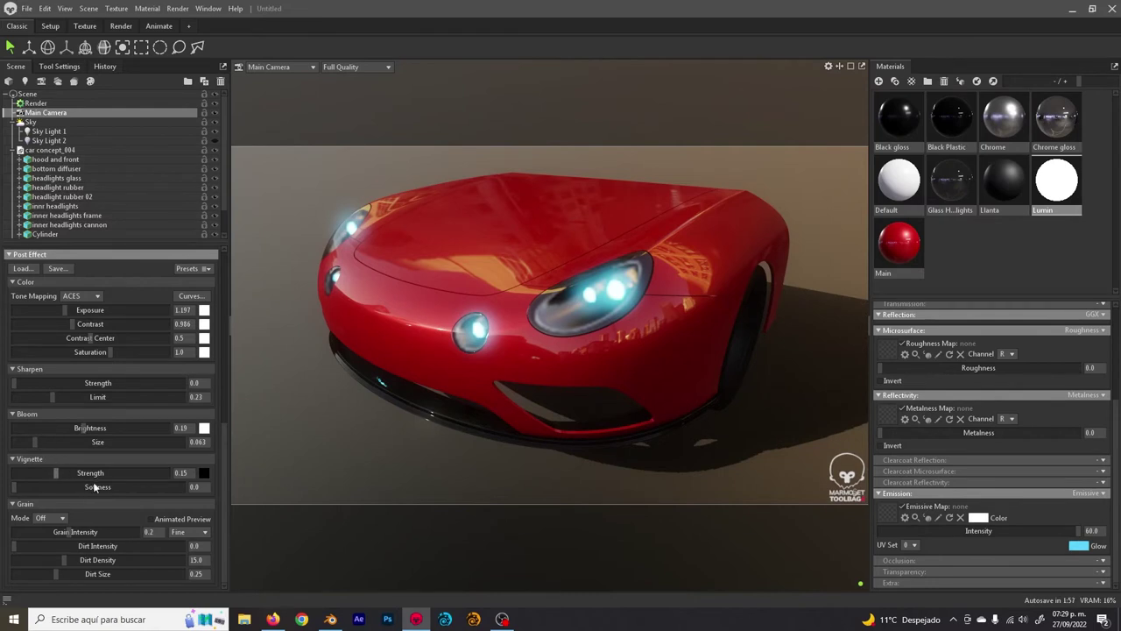
- Add Film grain with a Grain Intensity of 0.098 and apply a low Sharpen Strength to the camera image
left_click(50, 518)
left_click(65, 543)
left_click(40, 532)
left_click(32, 383)
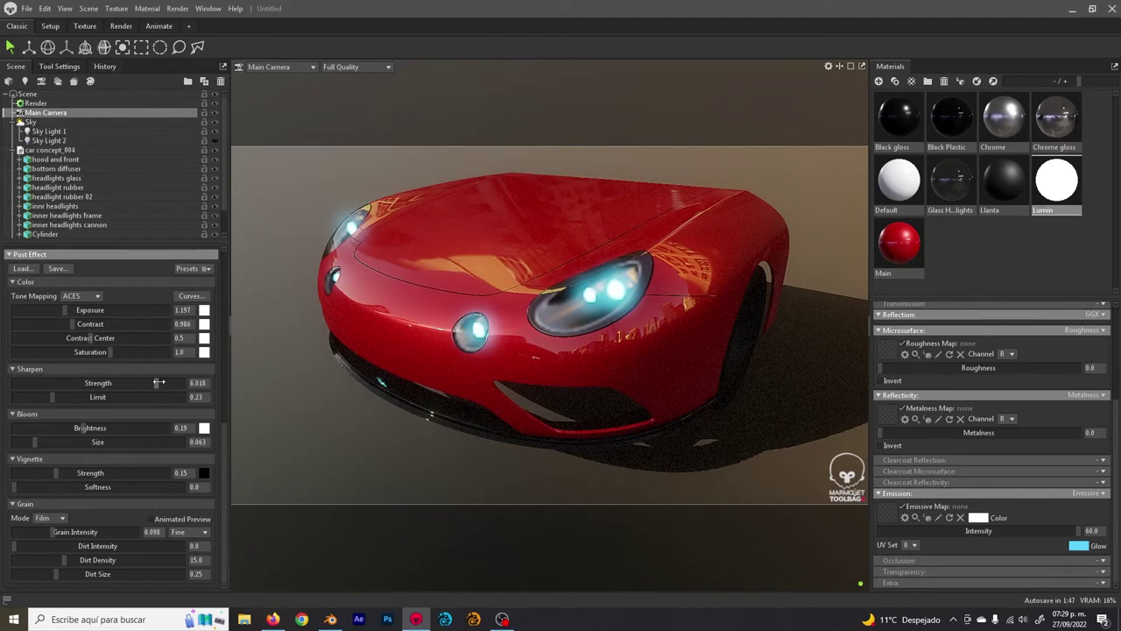
left_click(26, 383)
- Set the Main Camera's Depth of Field to Ray Traced
scroll(107, 421, "up", 3)
scroll(110, 425, "up", 3)
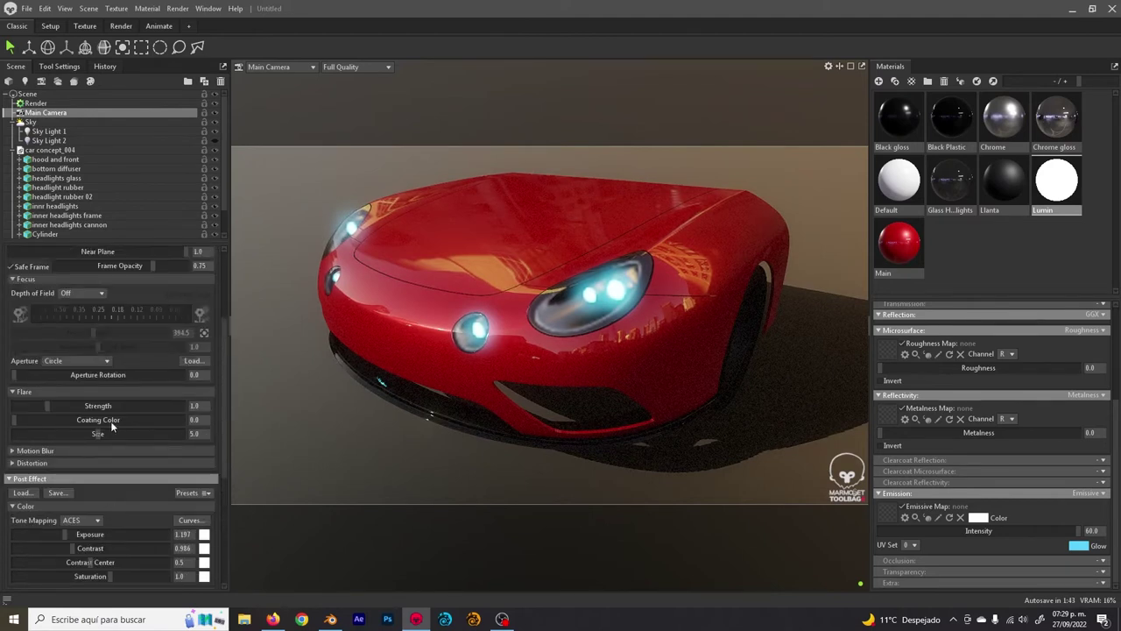
left_click(94, 377)
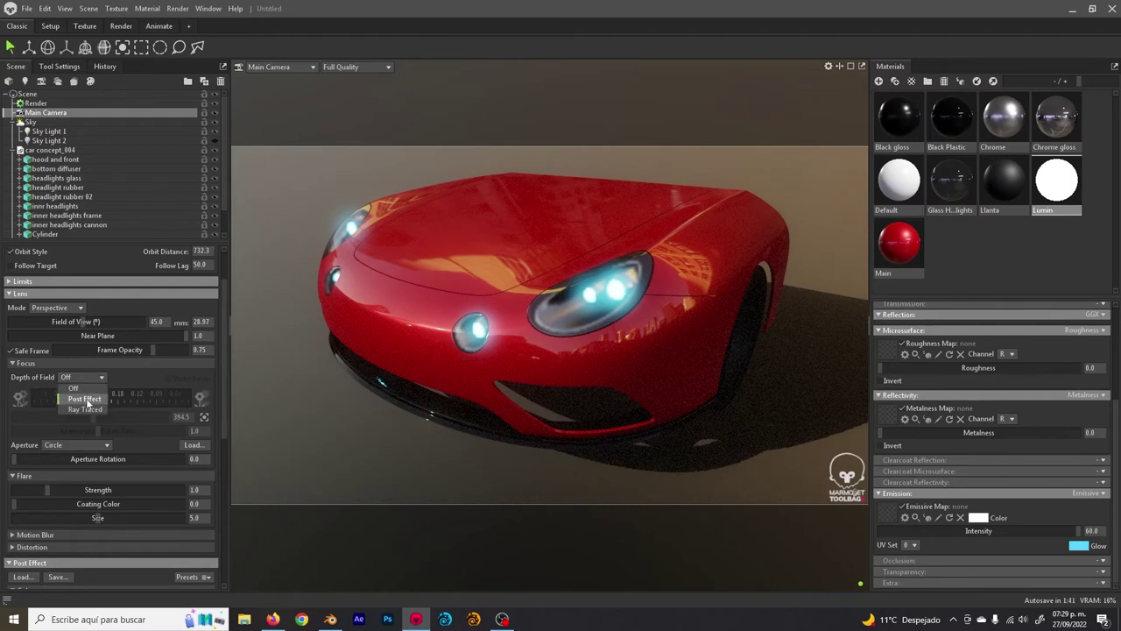
left_click(85, 409)
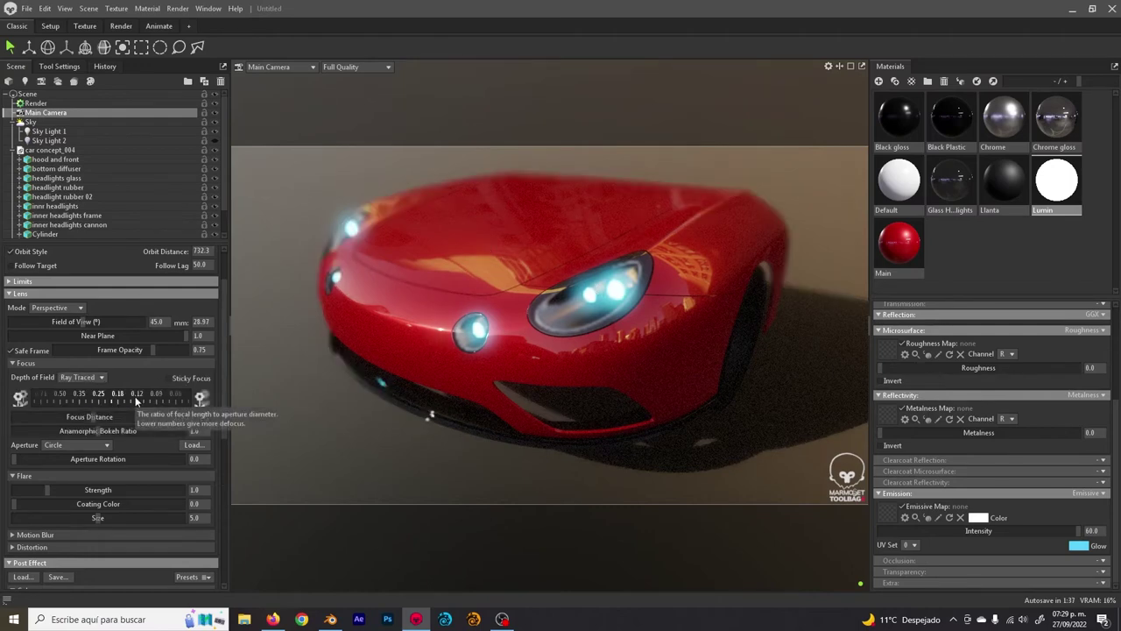
- Raise the depth-of-field f-stop to between 1.0 and 1.4, with the 8-Sided (Ringed) aperture shape rotated to 142
mouse_move(101, 400)
left_mouse_down()
mouse_move(73, 402)
mouse_move(166, 401)
mouse_move(94, 401)
mouse_move(111, 401)
left_mouse_up()
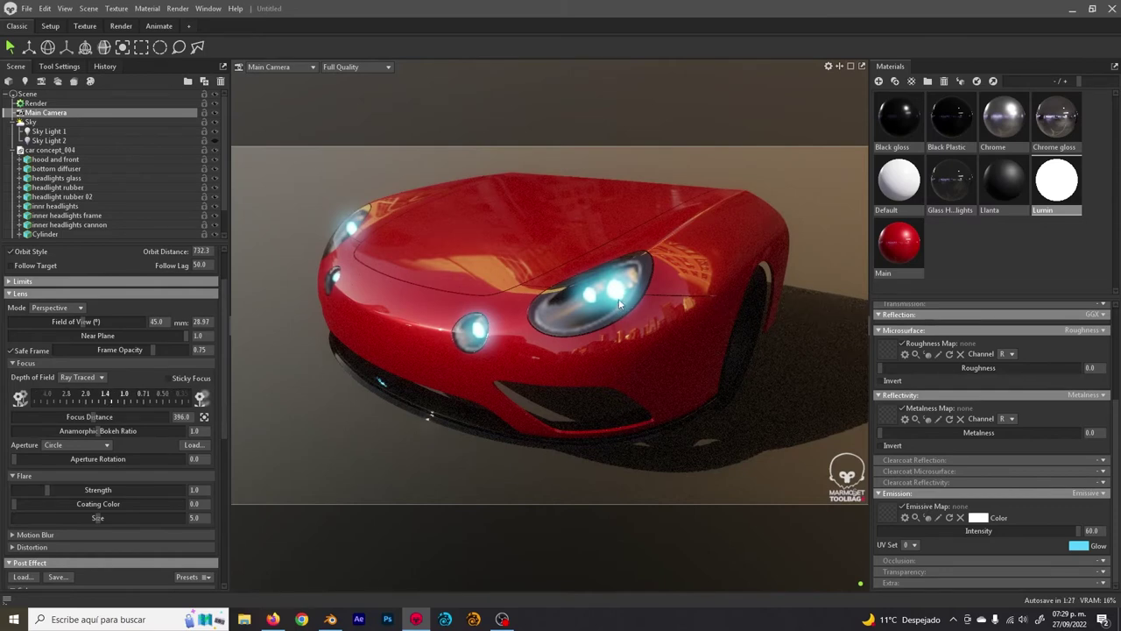
left_click(98, 446)
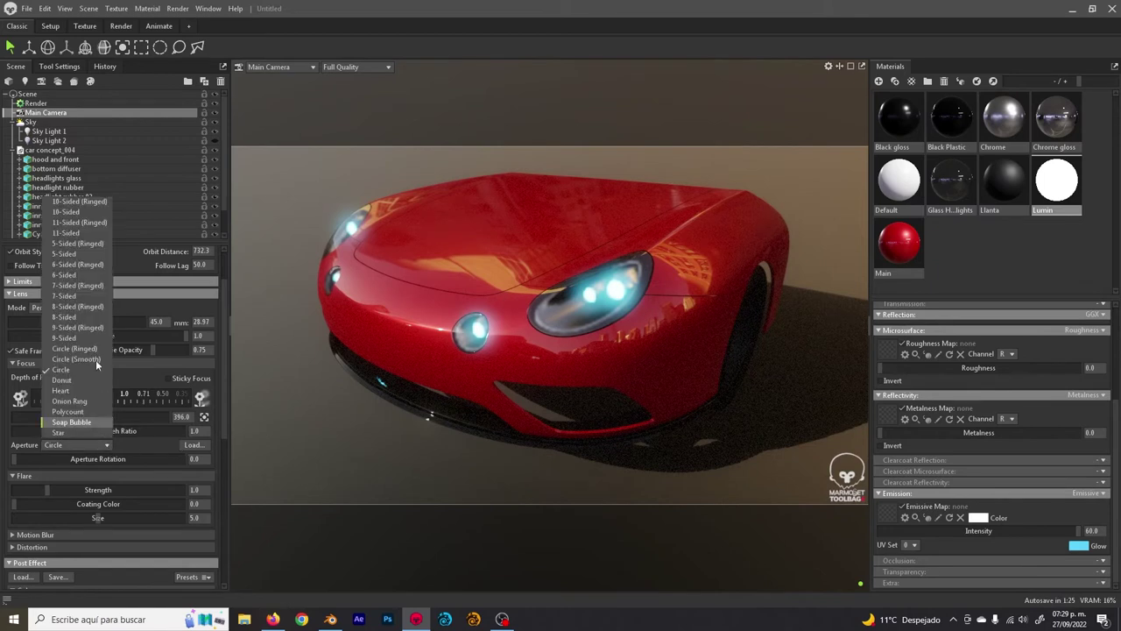
left_click(77, 305)
left_click(80, 461)
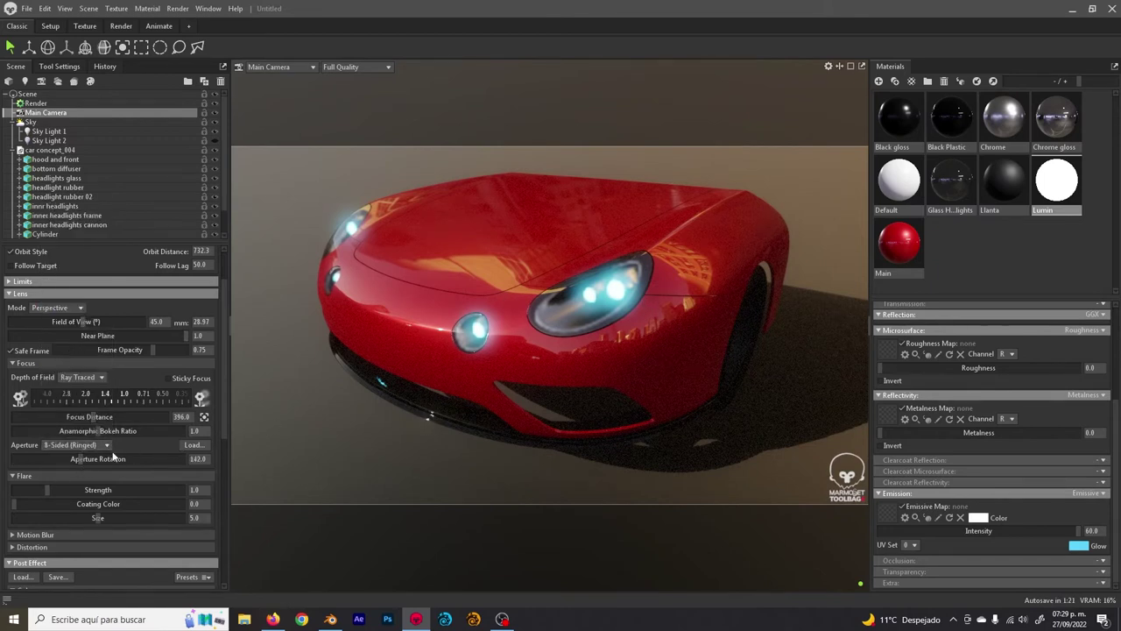
- Set the Main Camera's lens flare Strength to 1.263 and its Size to 2.664, checking the headlights from another angle
mouse_move(75, 489)
left_mouse_down()
mouse_move(163, 488)
mouse_move(124, 490)
mouse_move(114, 518)
mouse_move(94, 489)
left_mouse_up()
left_click_drag(466, 277, 543, 247)
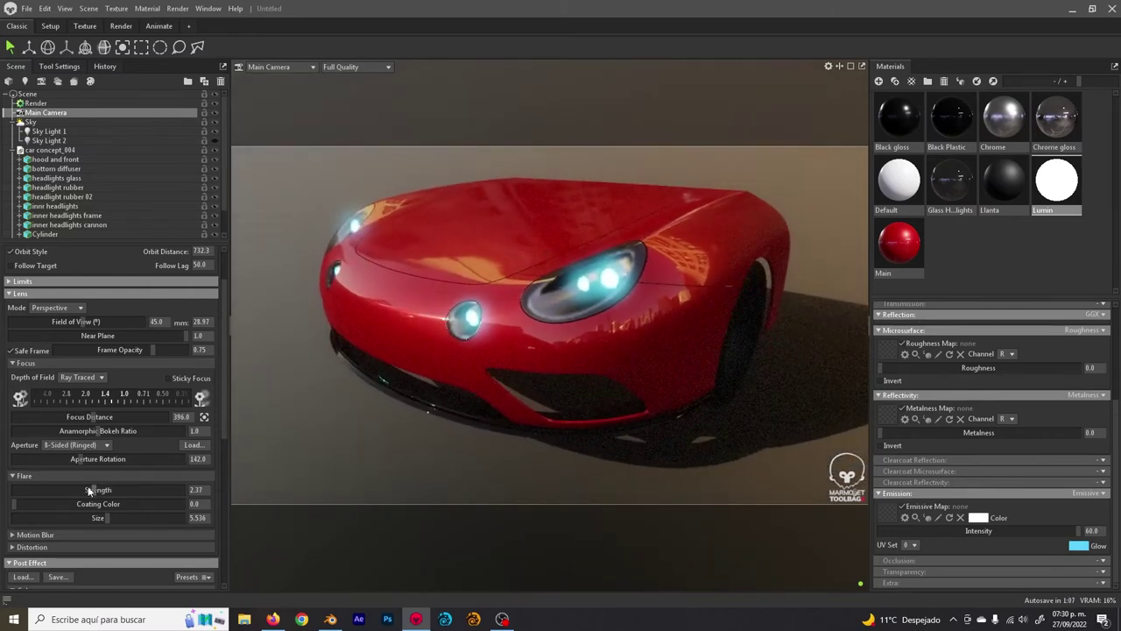
left_click(59, 521)
left_click_drag(573, 301, 595, 299)
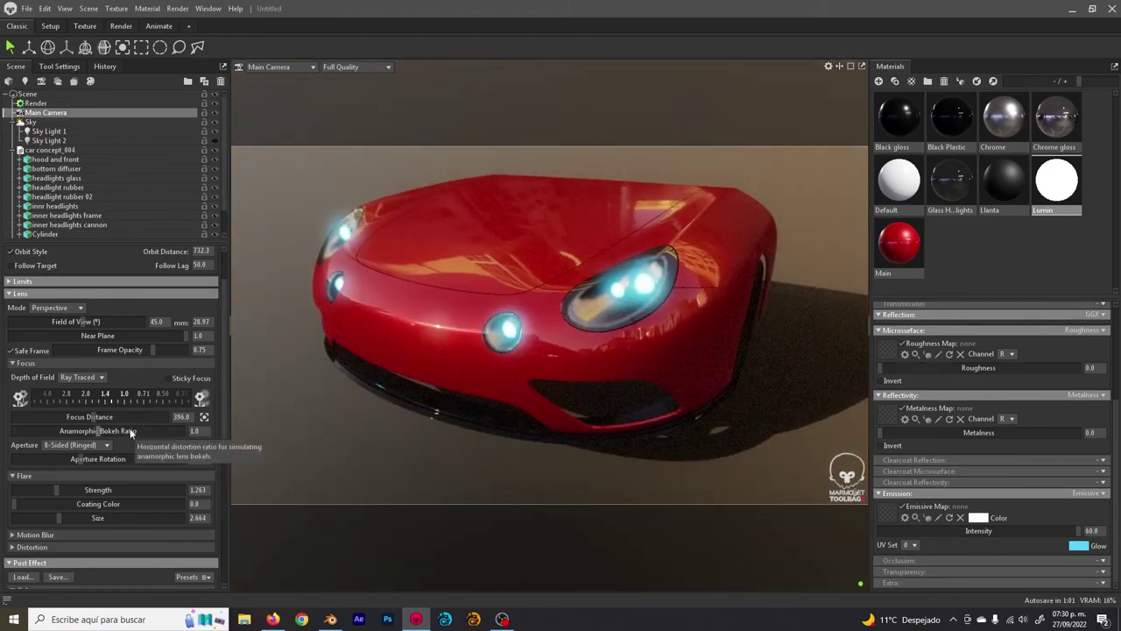
- Review the Render object's ray tracing settings and examine the headlights and hood from several angles
left_click(49, 105)
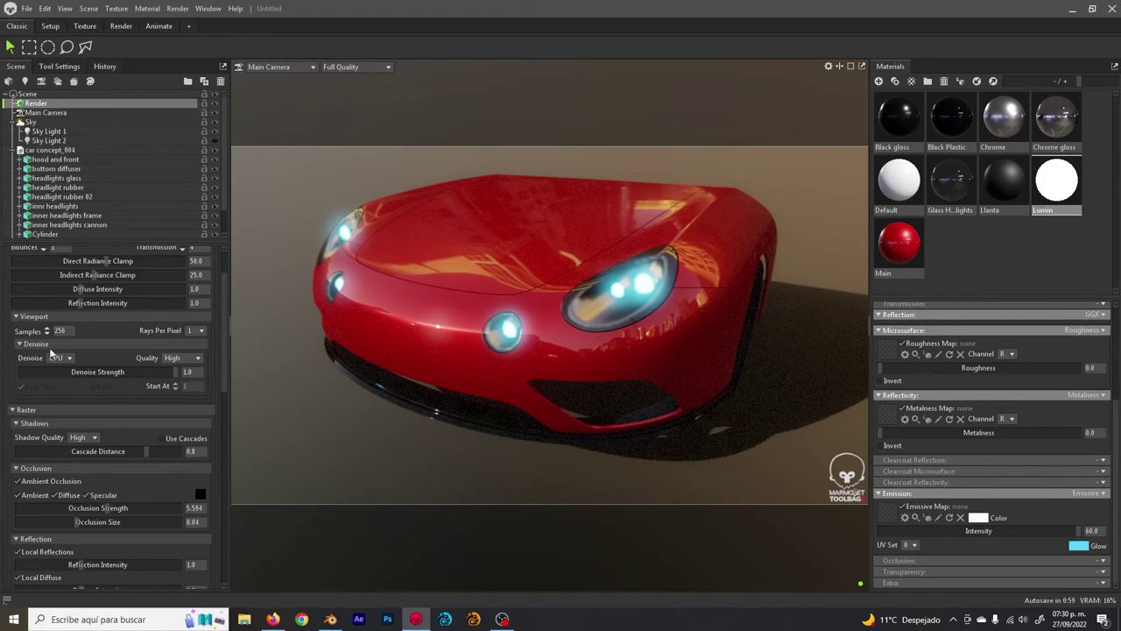
scroll(72, 353, "up", 2)
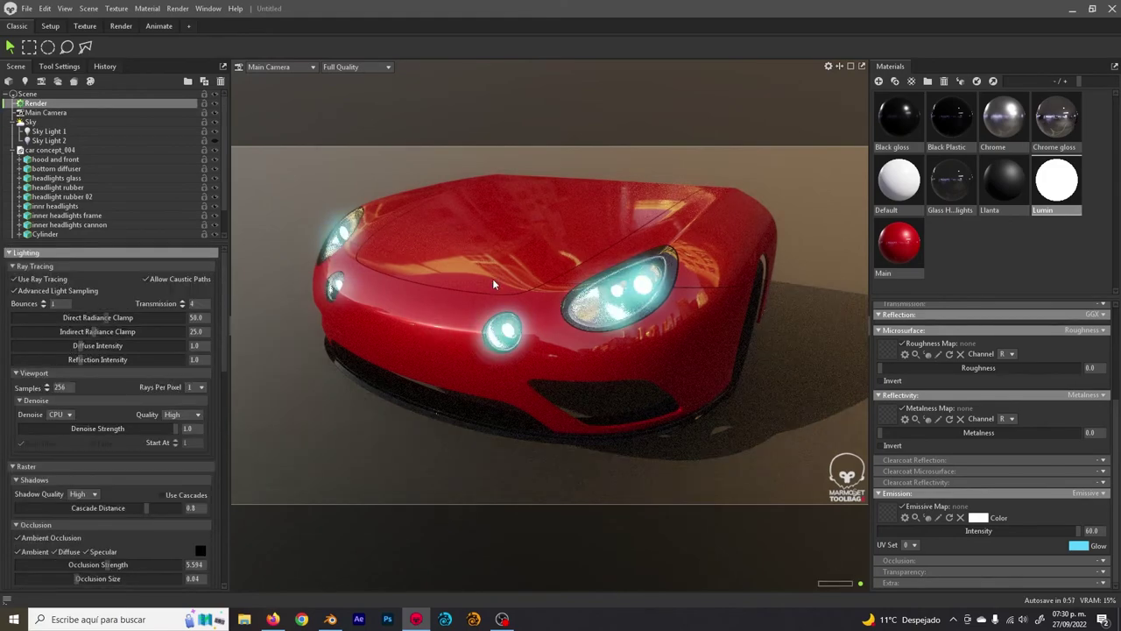
mouse_move(559, 265)
left_mouse_down()
mouse_move(538, 283)
mouse_move(643, 290)
mouse_move(537, 285)
mouse_move(575, 298)
mouse_move(534, 288)
mouse_move(526, 298)
mouse_move(518, 278)
left_mouse_up()
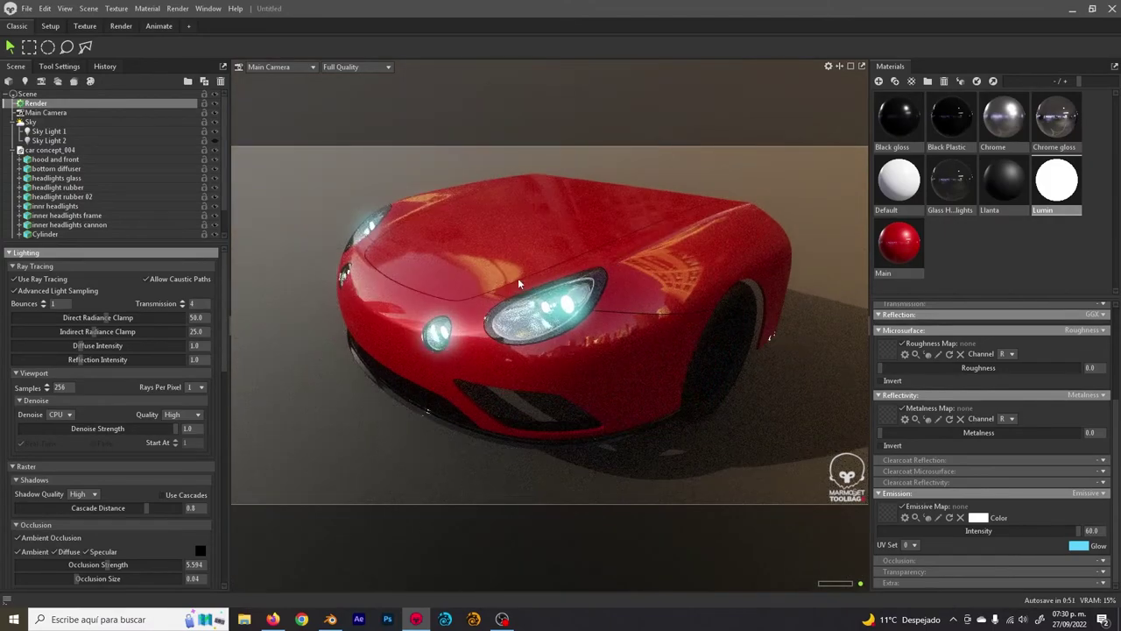
mouse_move(440, 276)
left_mouse_down()
mouse_move(587, 295)
mouse_move(498, 273)
mouse_move(475, 295)
mouse_move(483, 271)
mouse_move(602, 277)
mouse_move(461, 275)
mouse_move(505, 279)
left_mouse_up()
- Try Color as the Sky's backdrop mode and check the car against it
left_click(31, 122)
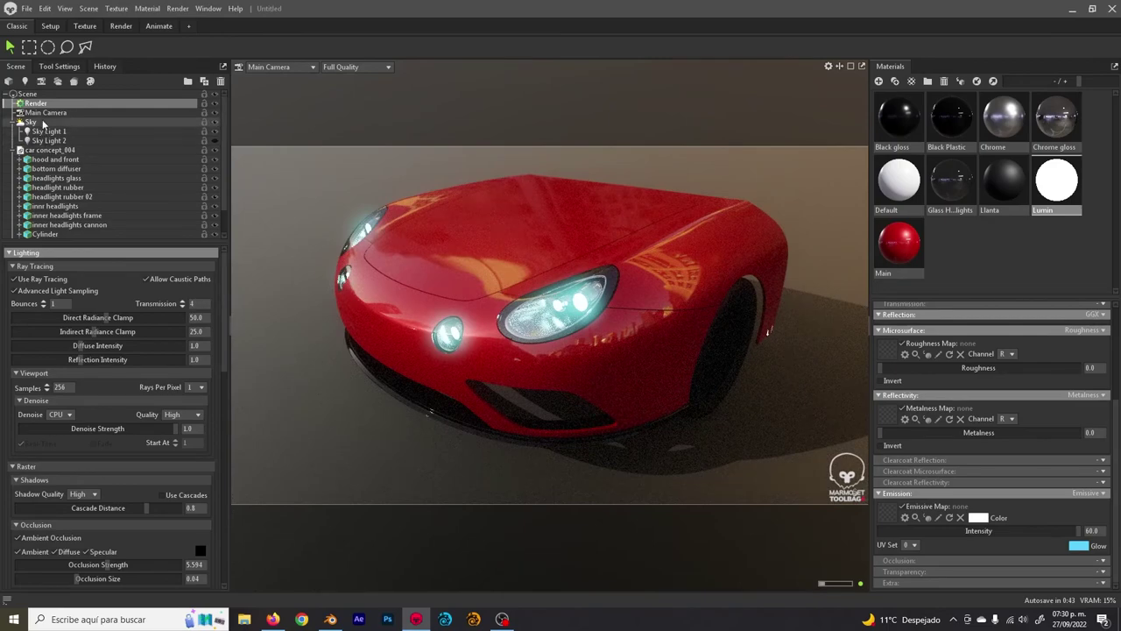
left_click_drag(186, 313, 528, 317)
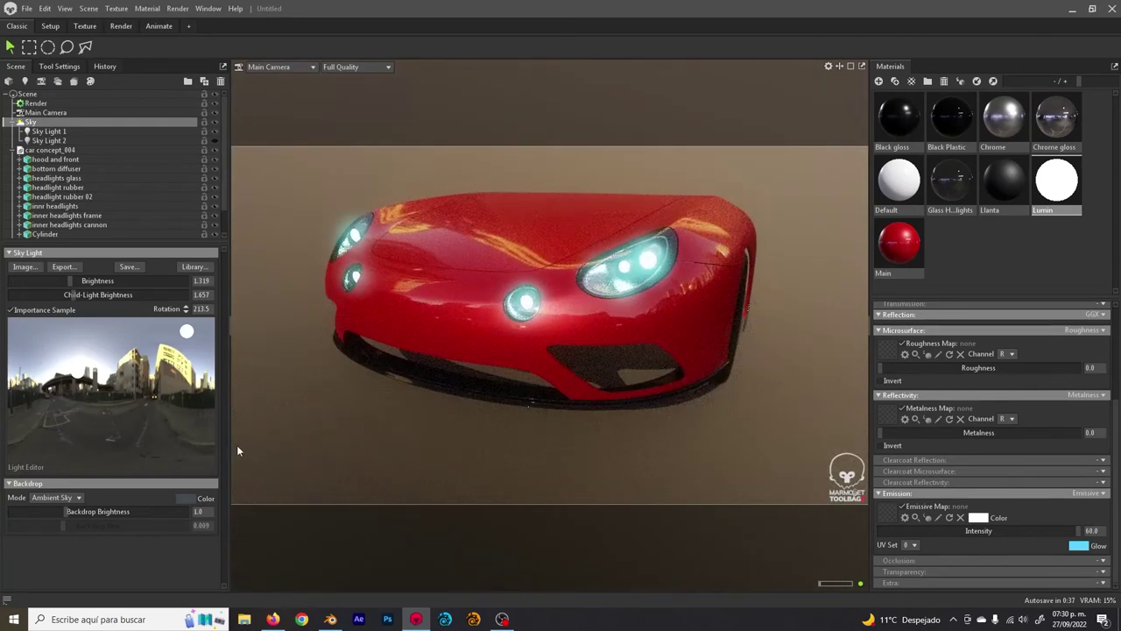
left_click(65, 501)
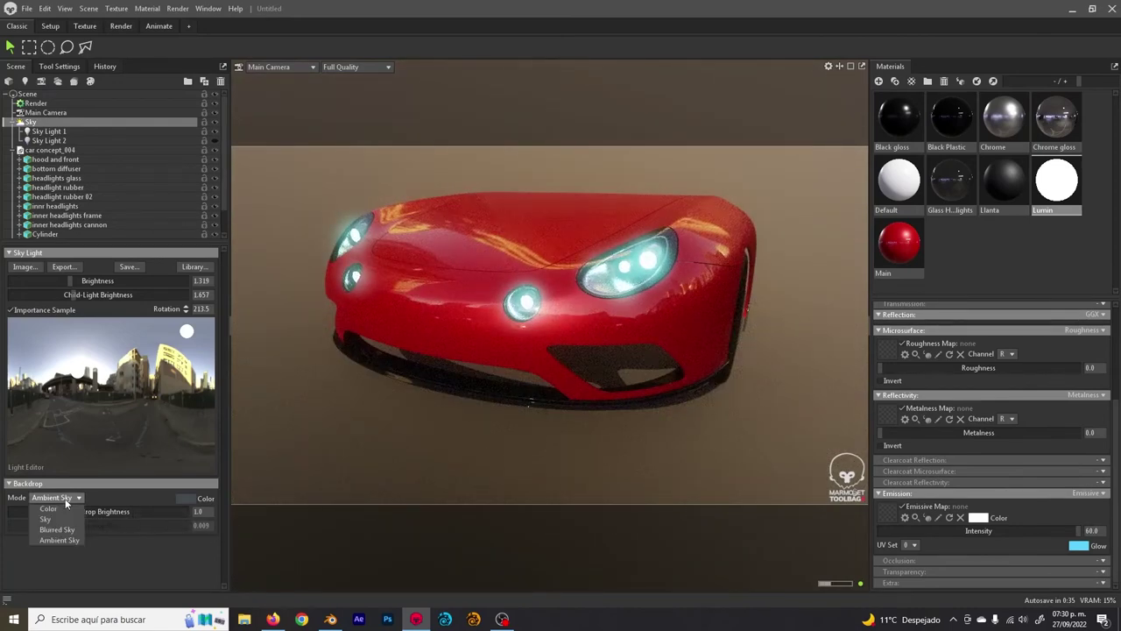
left_click(49, 509)
left_click_drag(657, 285, 524, 285)
- Try the Sky backdrop mode with a Sky Light Brightness of 0.992 and a Child-Light Brightness of 1.17
left_click(65, 499)
left_click(65, 521)
mouse_move(66, 286)
left_mouse_down()
mouse_move(70, 295)
mouse_move(67, 281)
left_mouse_up()
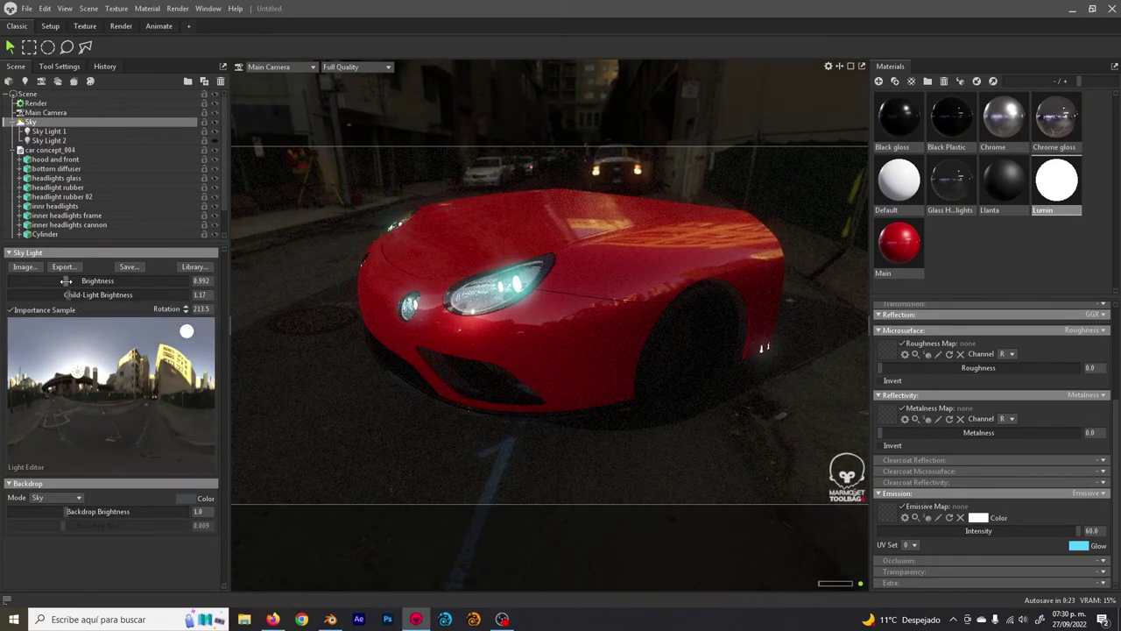
left_click_drag(525, 250, 501, 264)
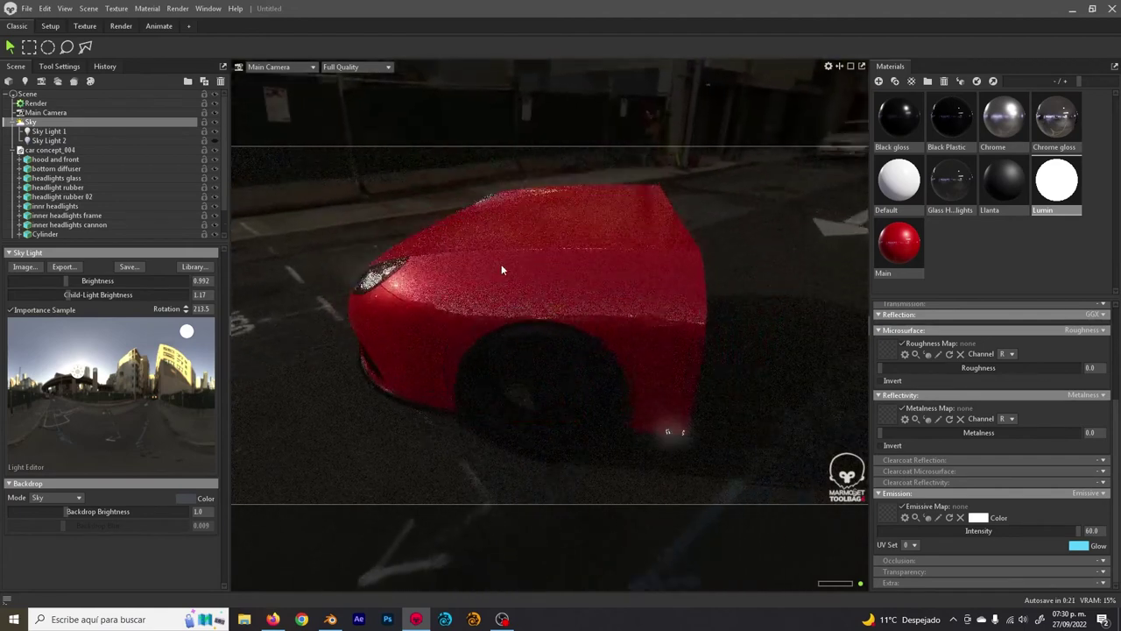
- Try the Blurred Sky backdrop, then return the Sky's backdrop mode to Ambient Sky
left_click(75, 497)
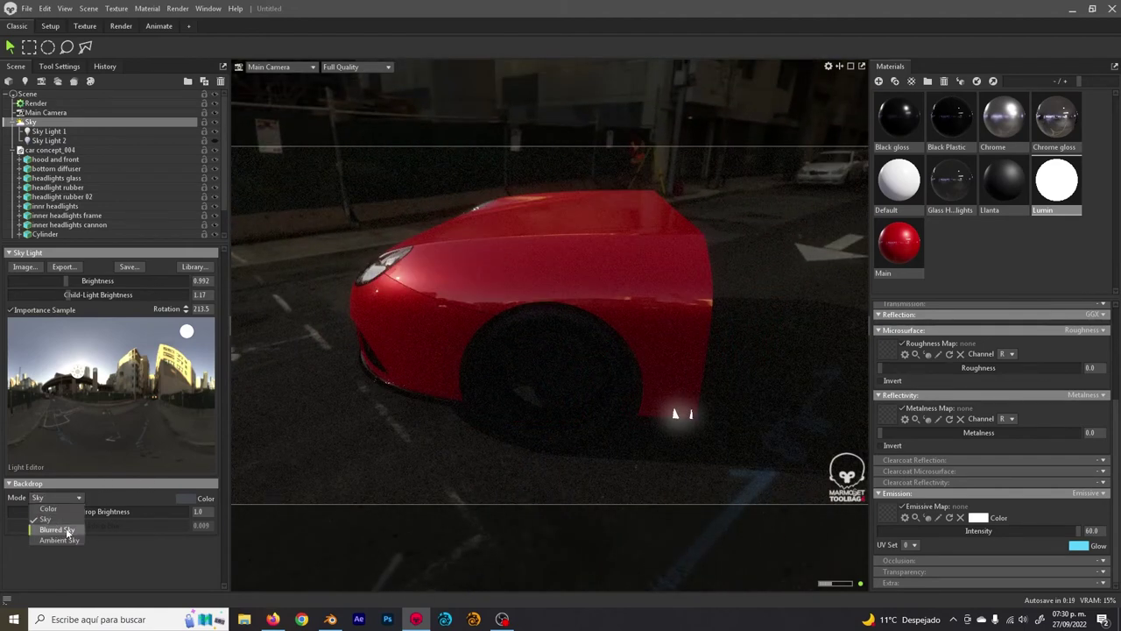
left_click(53, 531)
left_click_drag(501, 301, 569, 298)
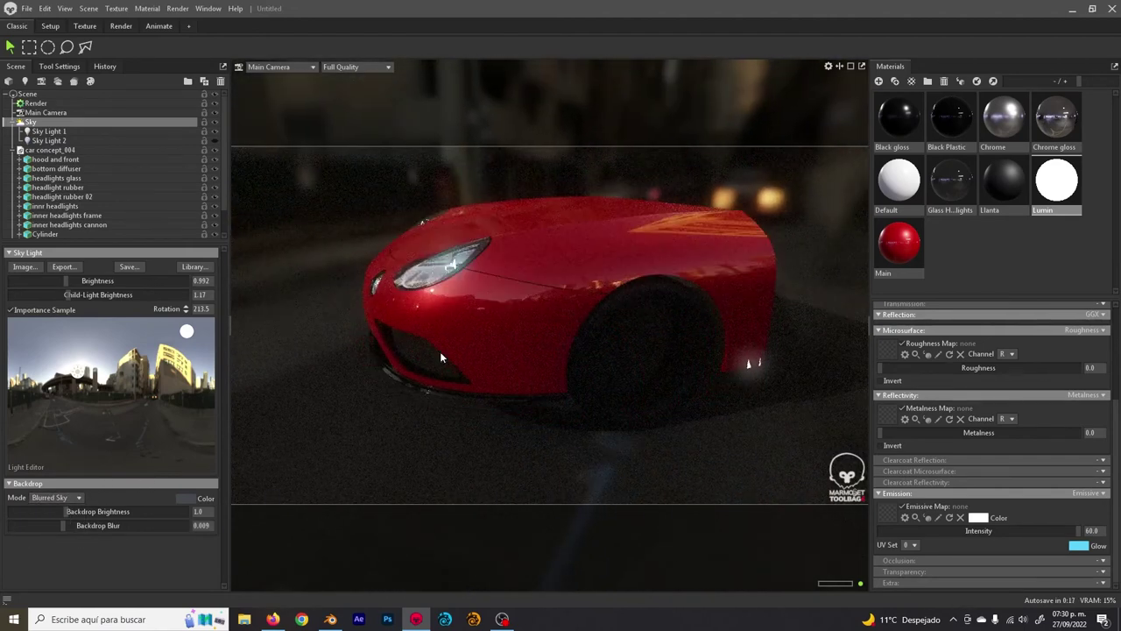
left_click(54, 498)
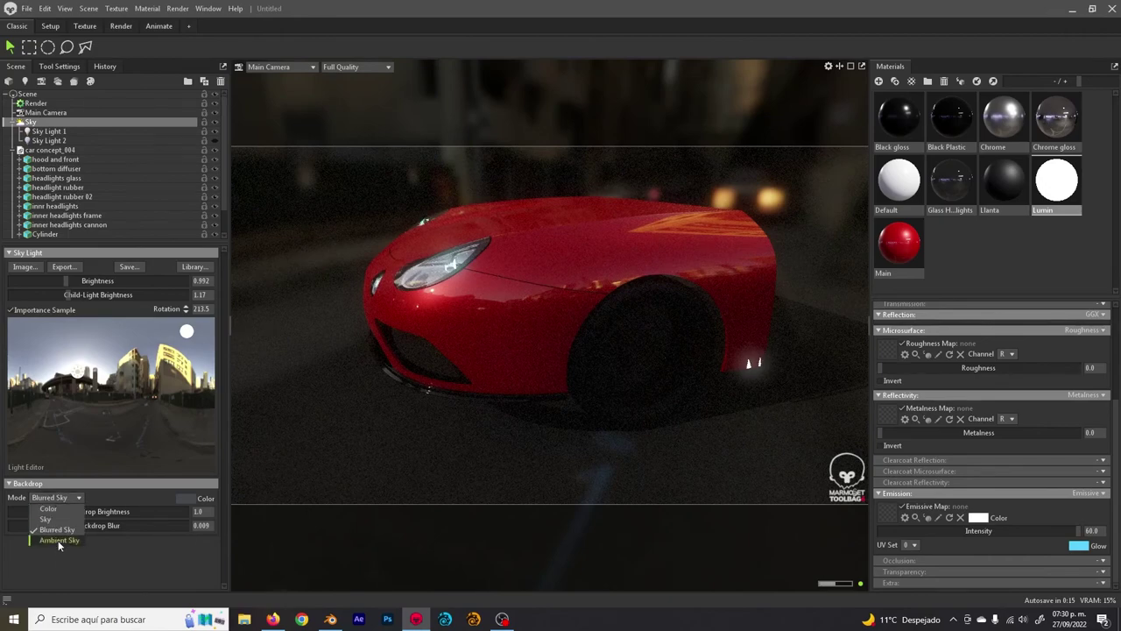
left_click(59, 540)
left_click_drag(524, 298, 557, 295)
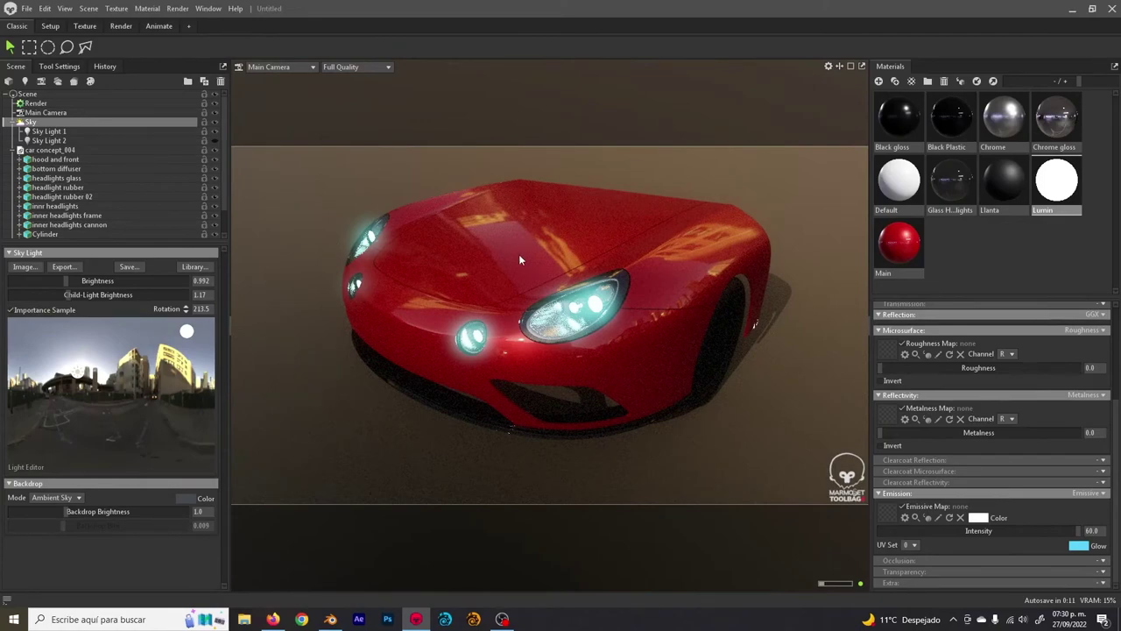
mouse_move(518, 254)
left_mouse_down()
mouse_move(594, 265)
mouse_move(581, 239)
mouse_move(466, 264)
mouse_move(541, 250)
mouse_move(525, 256)
left_mouse_up()
- Tighten the Main Camera's headlight glow by setting Bloom Brightness to 0.122 and Bloom Size to 0.024
left_click(35, 103)
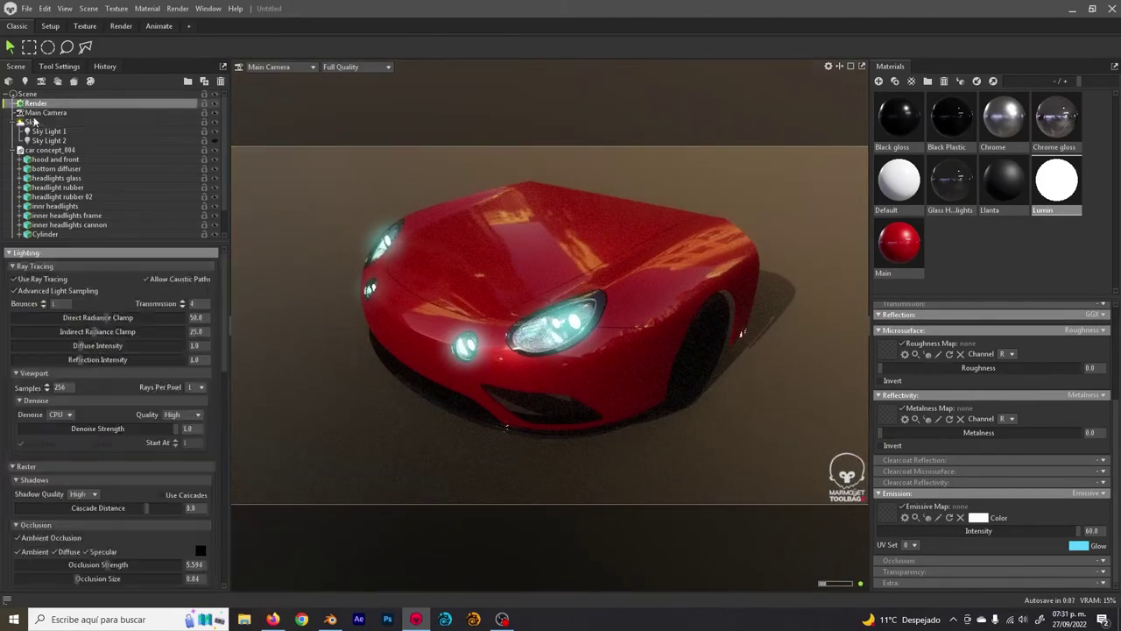
scroll(103, 423, "down", 5)
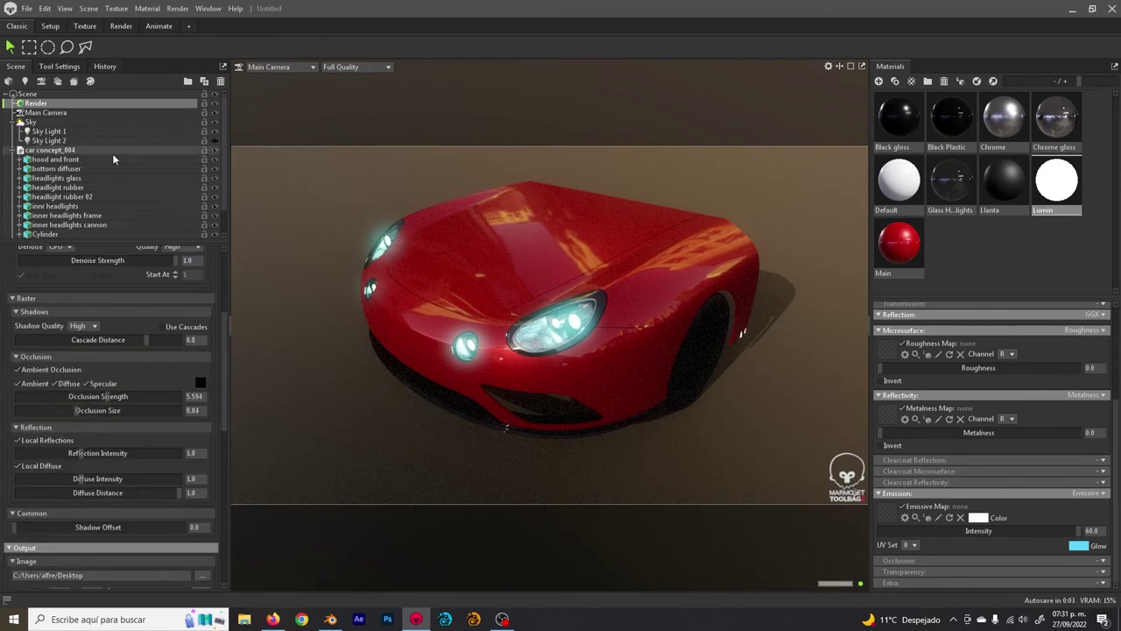
left_click(76, 113)
scroll(88, 471, "down", 5)
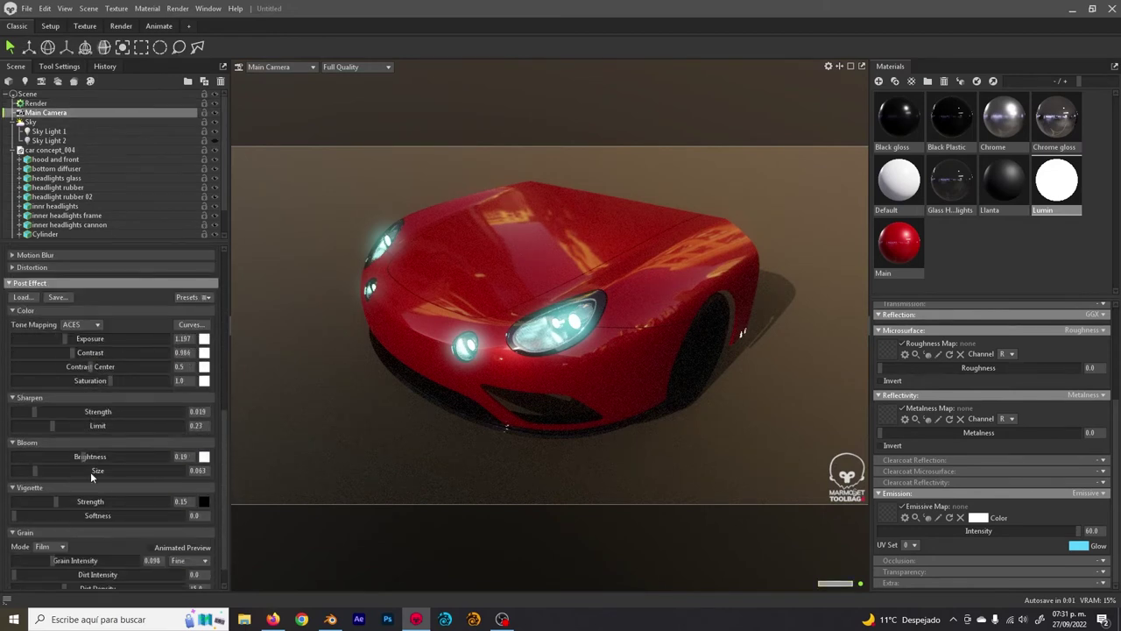
left_click(56, 455)
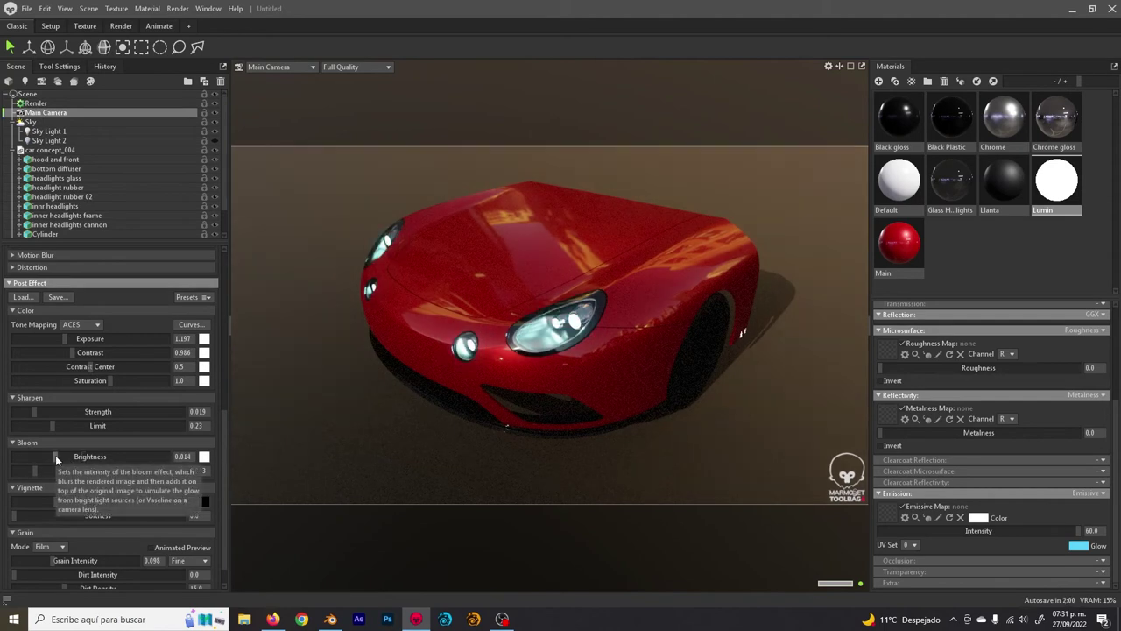
left_click_drag(55, 454, 65, 455)
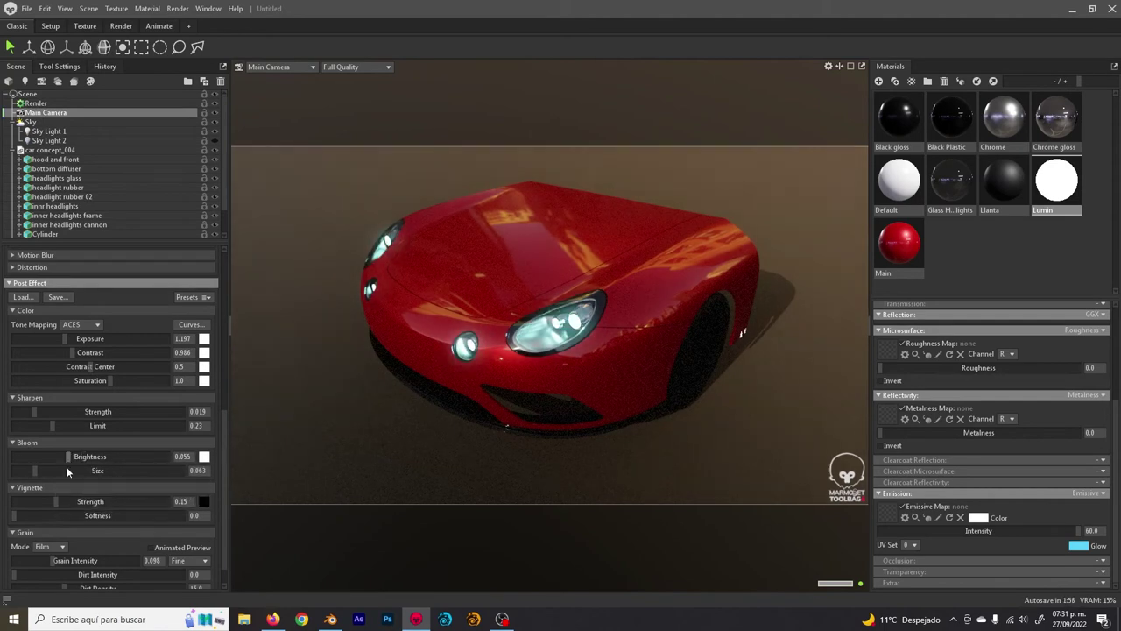
left_click(86, 457)
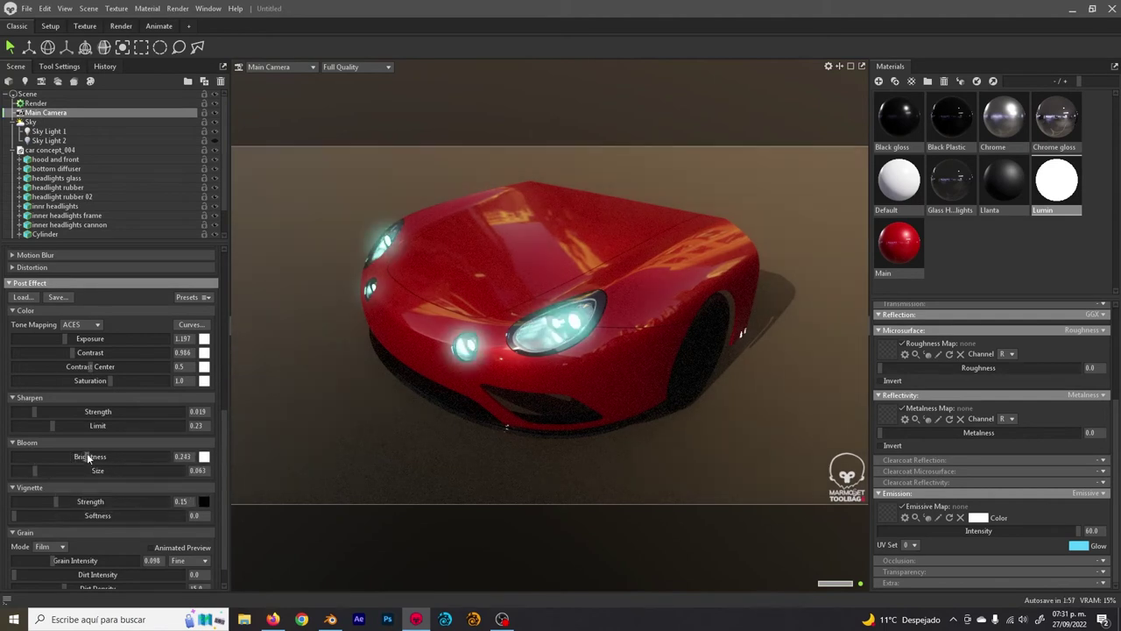
left_click(25, 470)
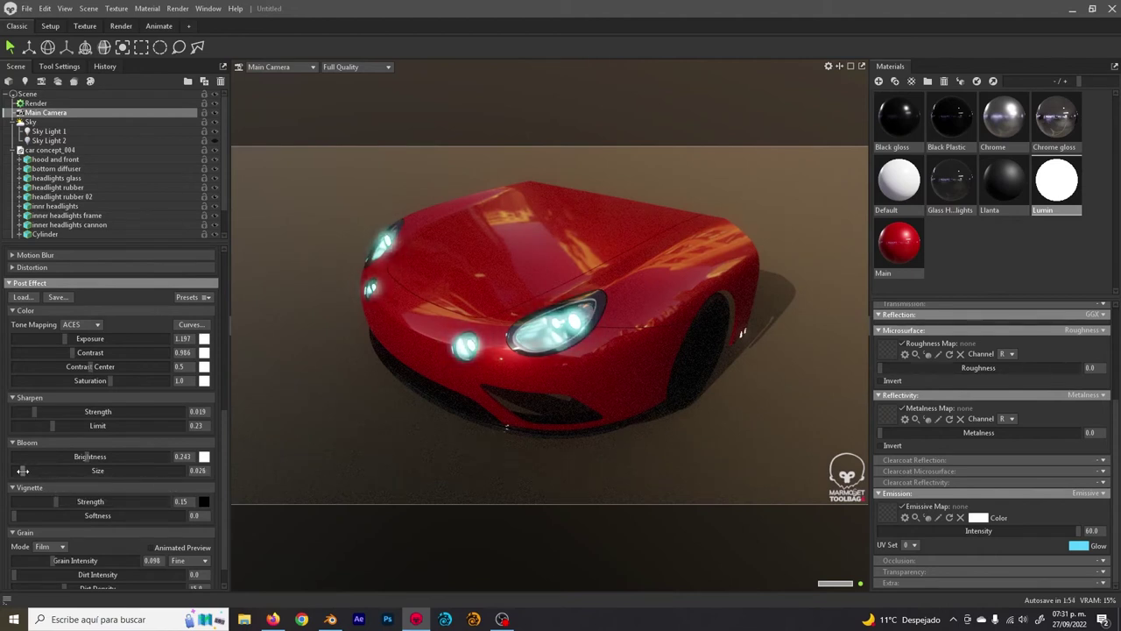
left_click(75, 456)
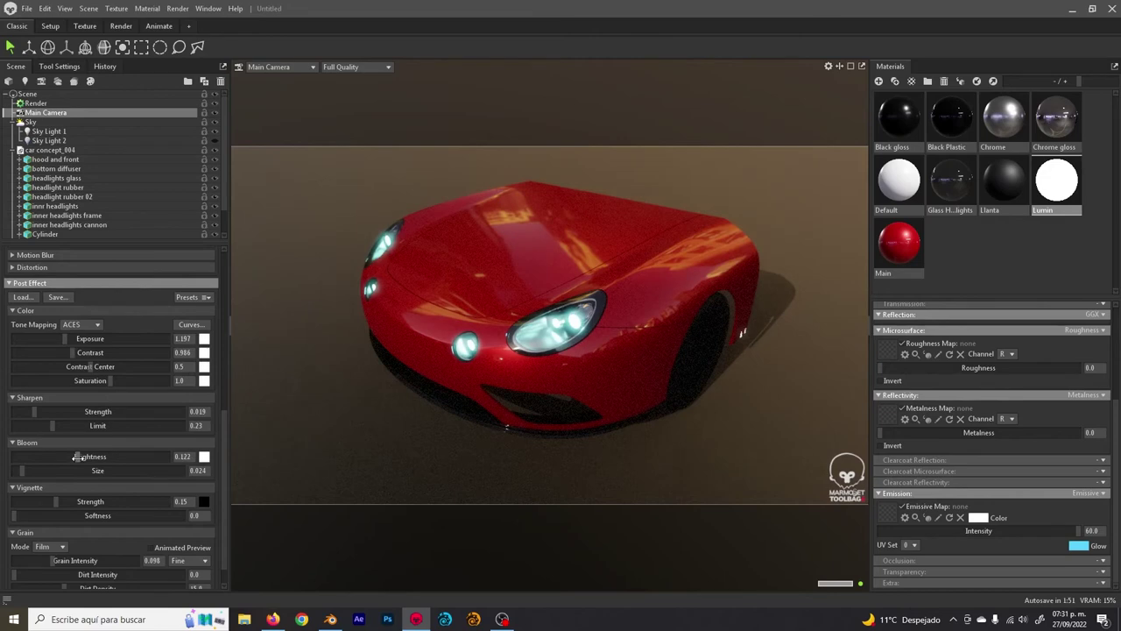
- Start choosing a new Sky light image and browse to the DA-STR-MB1 folder in the HDRI resources
left_click(33, 122)
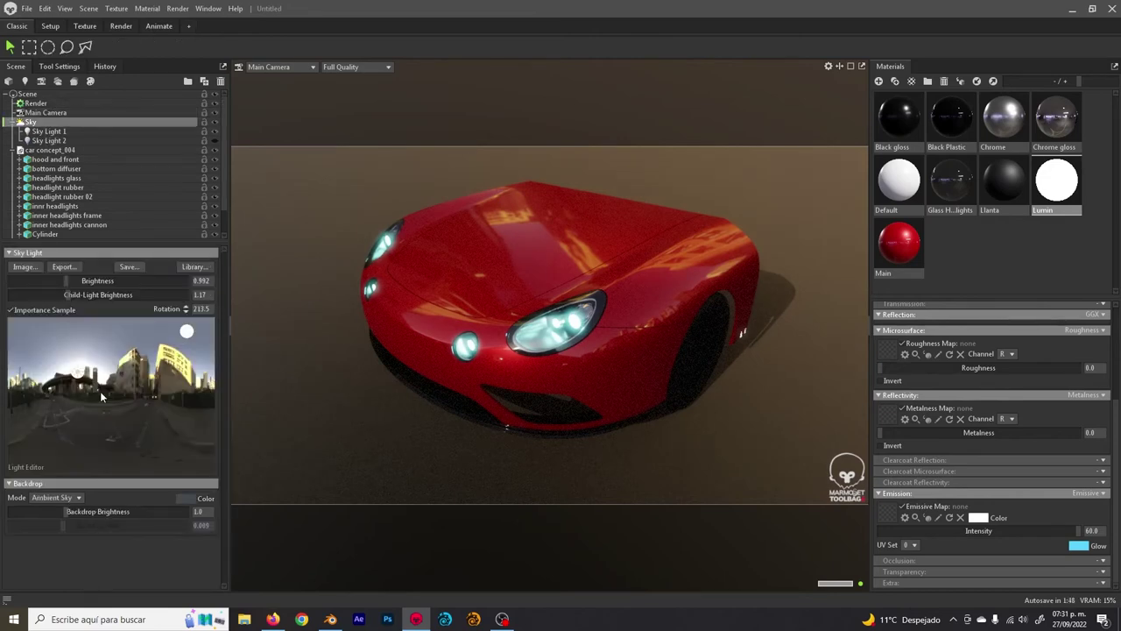
left_click_drag(492, 295, 513, 281)
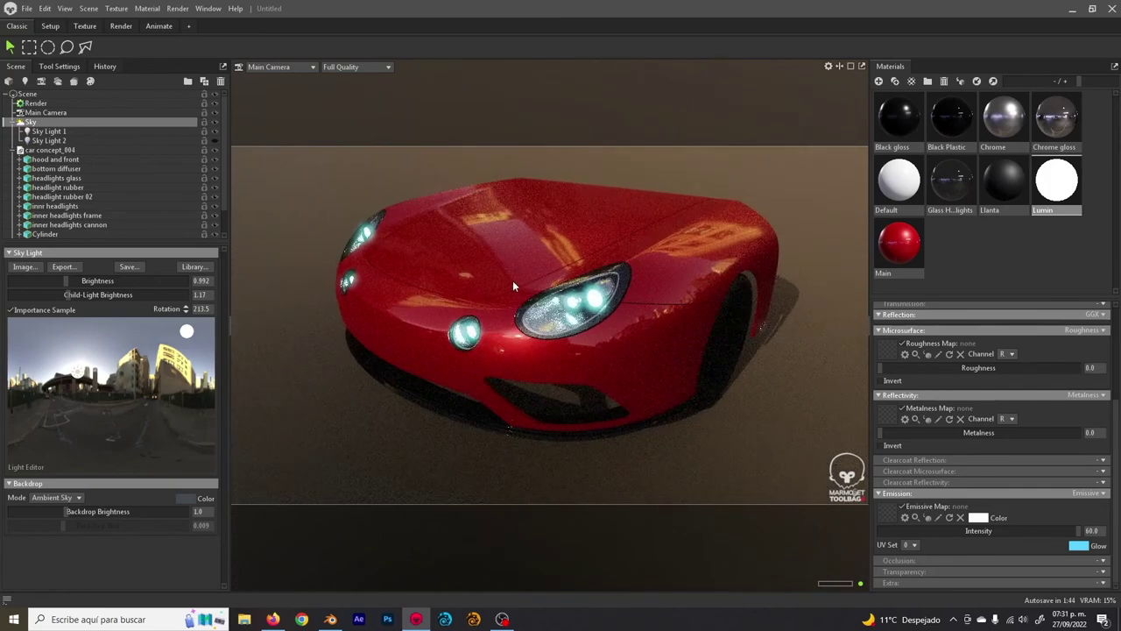
left_click(32, 268)
scroll(298, 252, "up", 4)
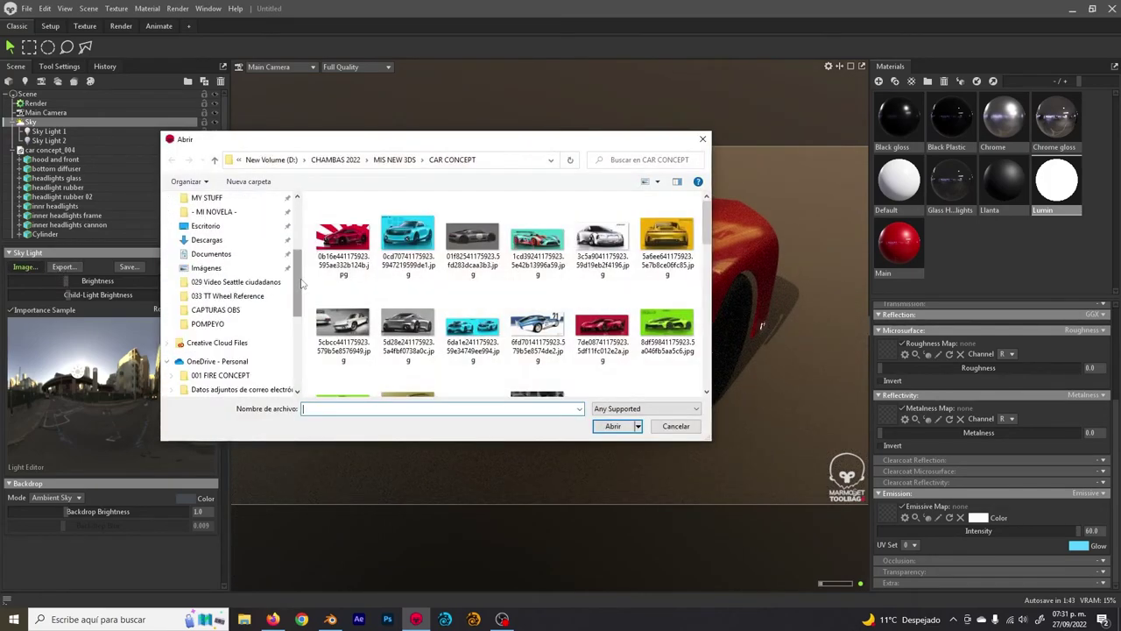
scroll(298, 253, "up", 1)
left_click(211, 212)
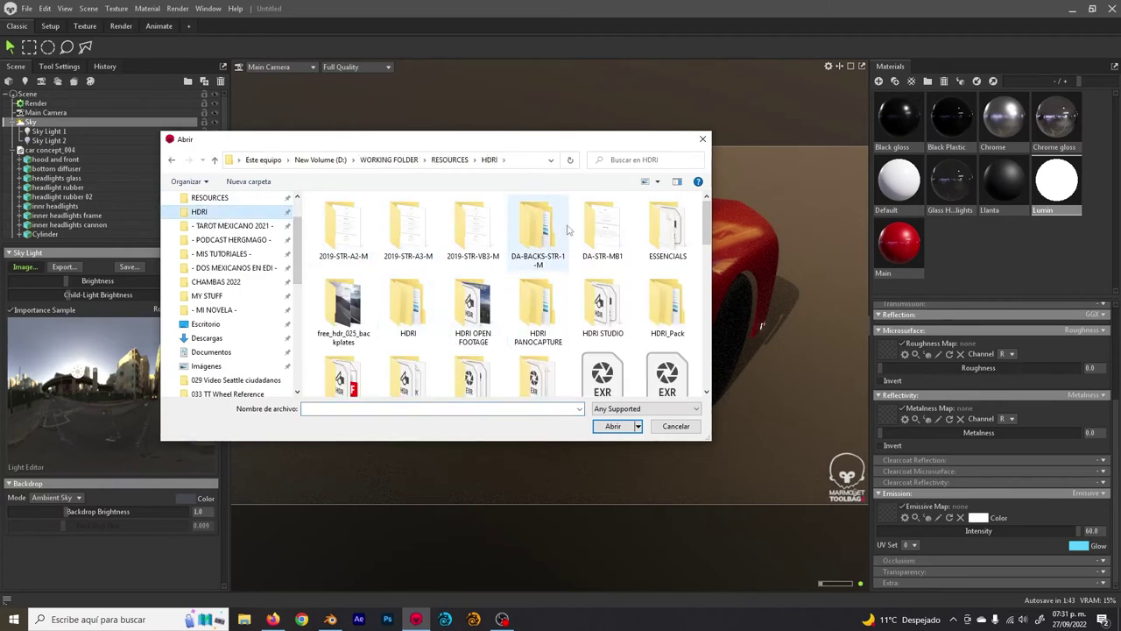
double_click(595, 226)
- Load the environment image from DA-STR-MB1's HDRi subfolder as the Sky light instead of a Backplate picture
key("Up")
key("Return")
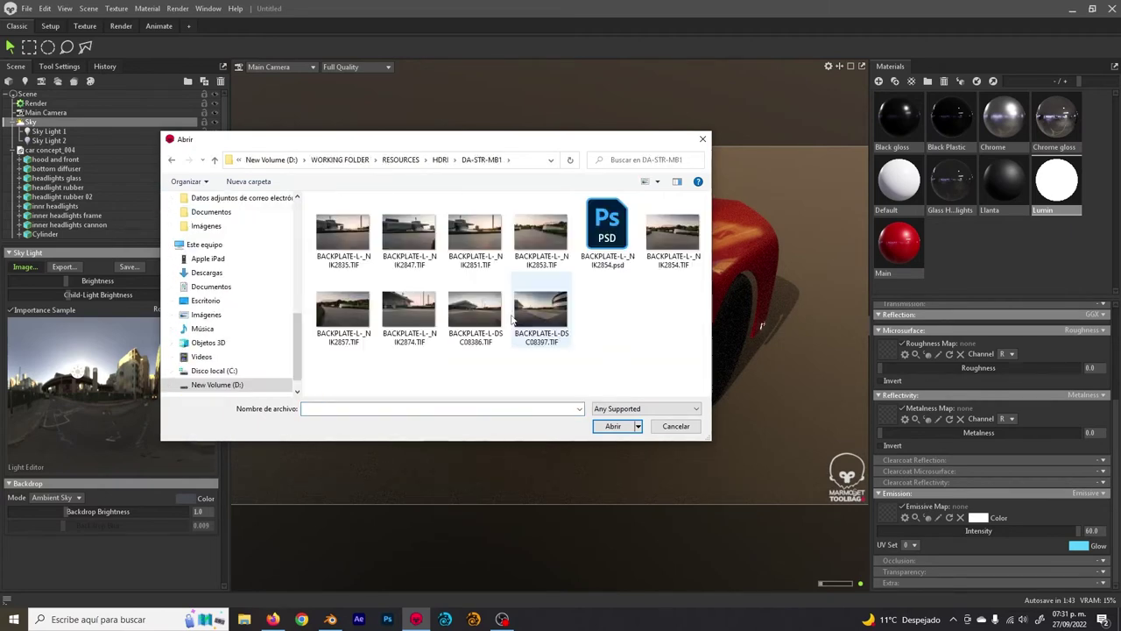
key("BackSpace")
key("Down")
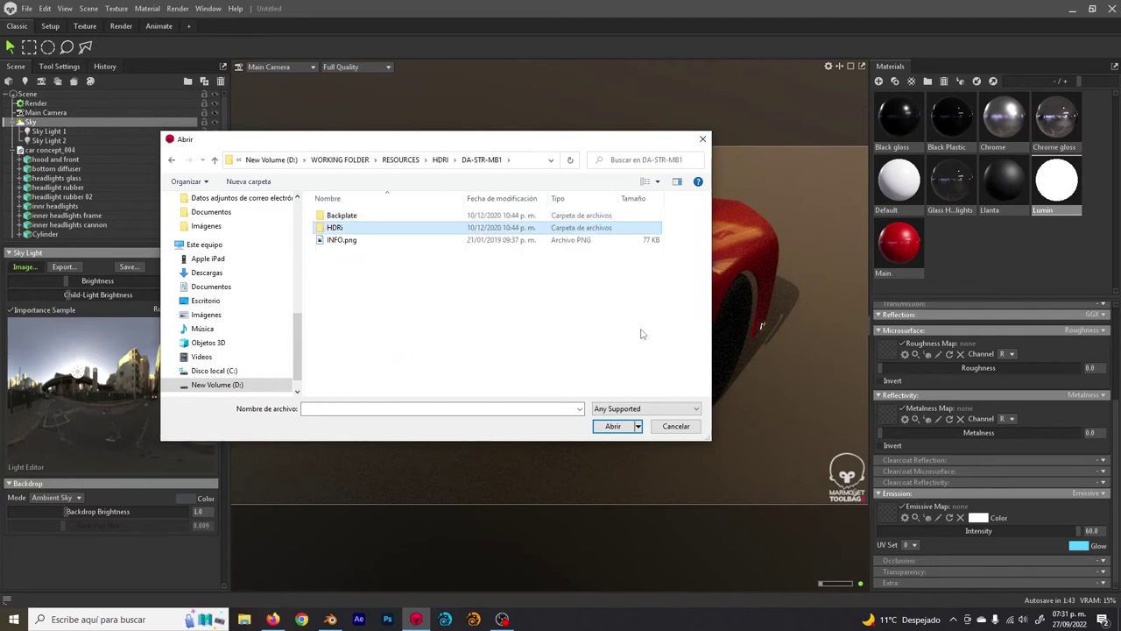
key("Return")
left_click(424, 229)
double_click(424, 230)
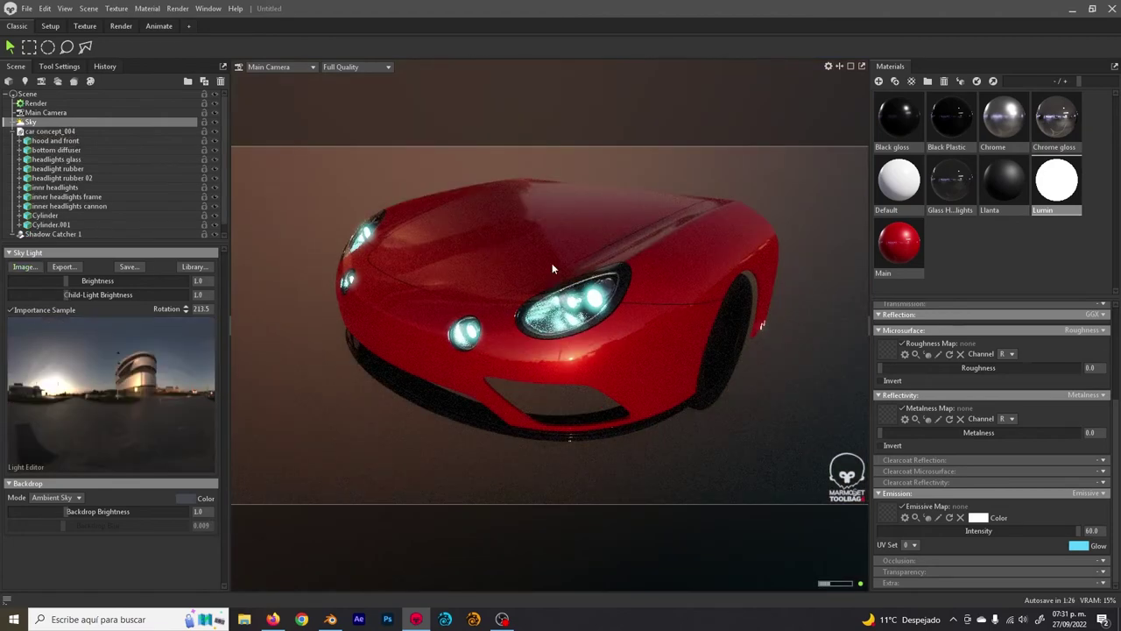
- Display the new environment with the Sky backdrop mode and rotate the sky to 430.5 around the car
left_click(64, 498)
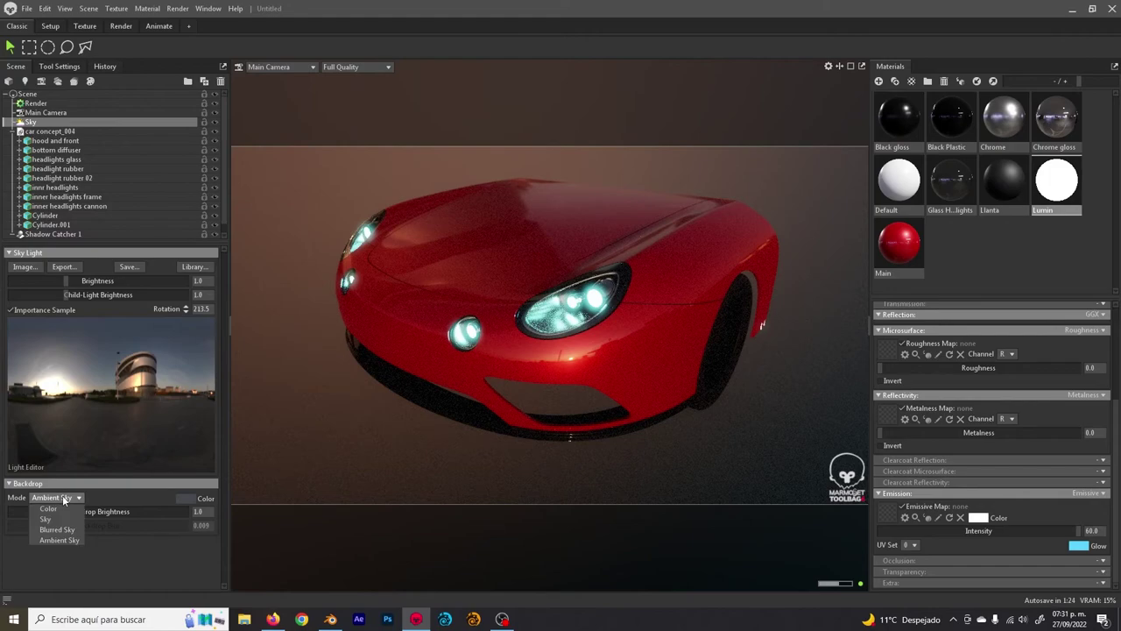
left_click(45, 518)
left_click_drag(503, 292, 754, 312)
left_click_drag(540, 318, 444, 261)
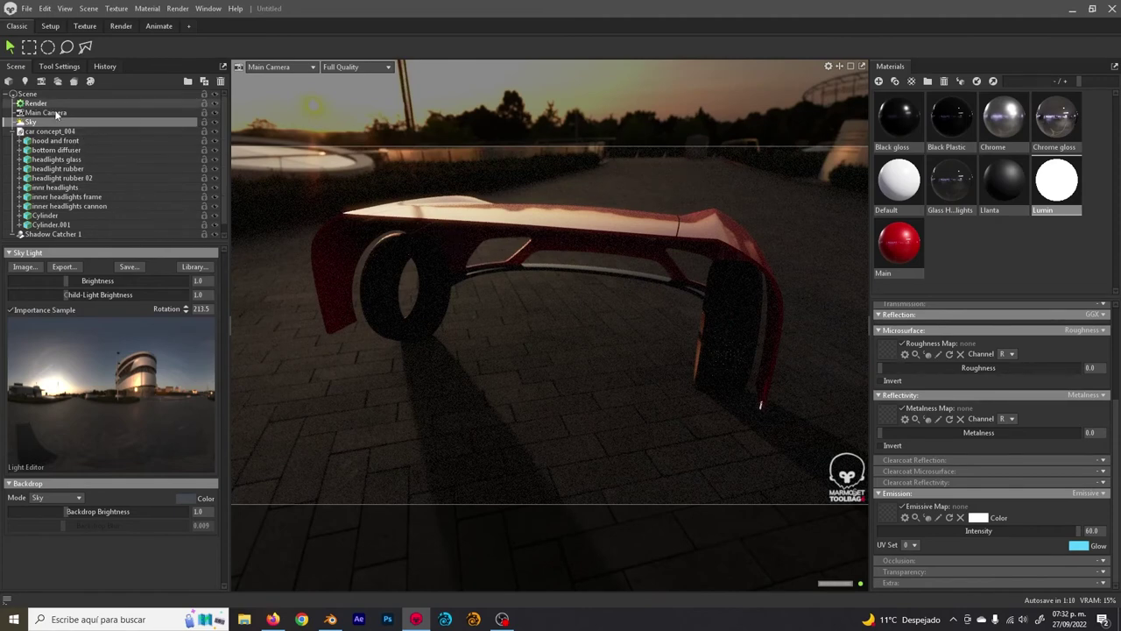
left_click_drag(600, 270, 670, 328)
left_click_drag(610, 312, 599, 308)
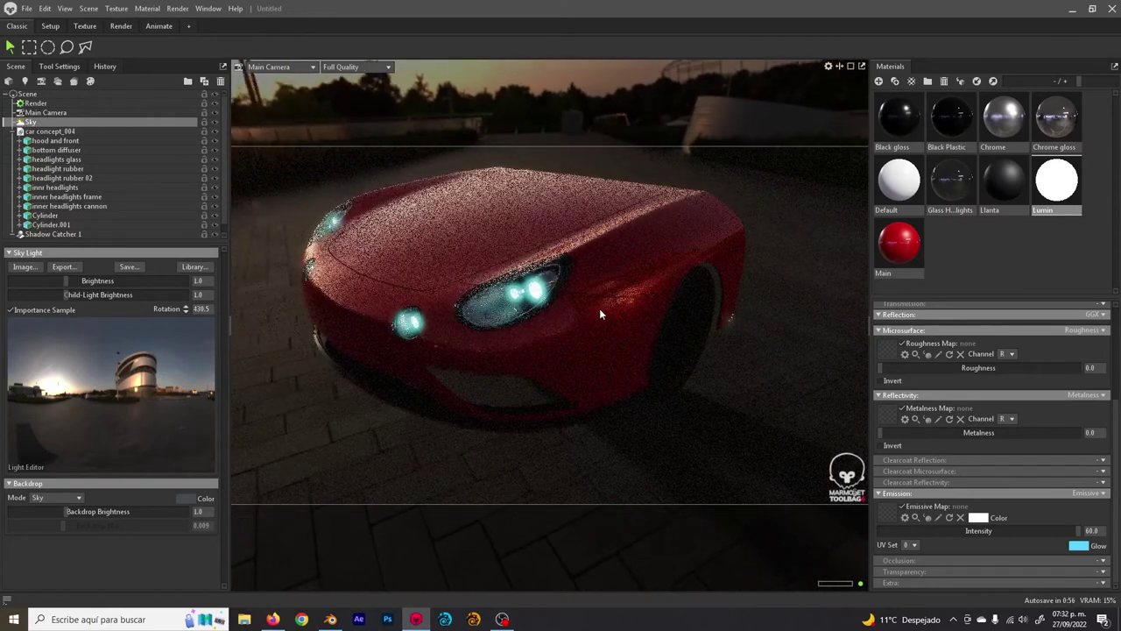
- Set the Sky brightness to 2.206 and add a child light at the sun in the environment image with Child-Light Brightness 3.812
mouse_move(85, 281)
left_mouse_down()
mouse_move(75, 280)
mouse_move(83, 295)
left_mouse_up()
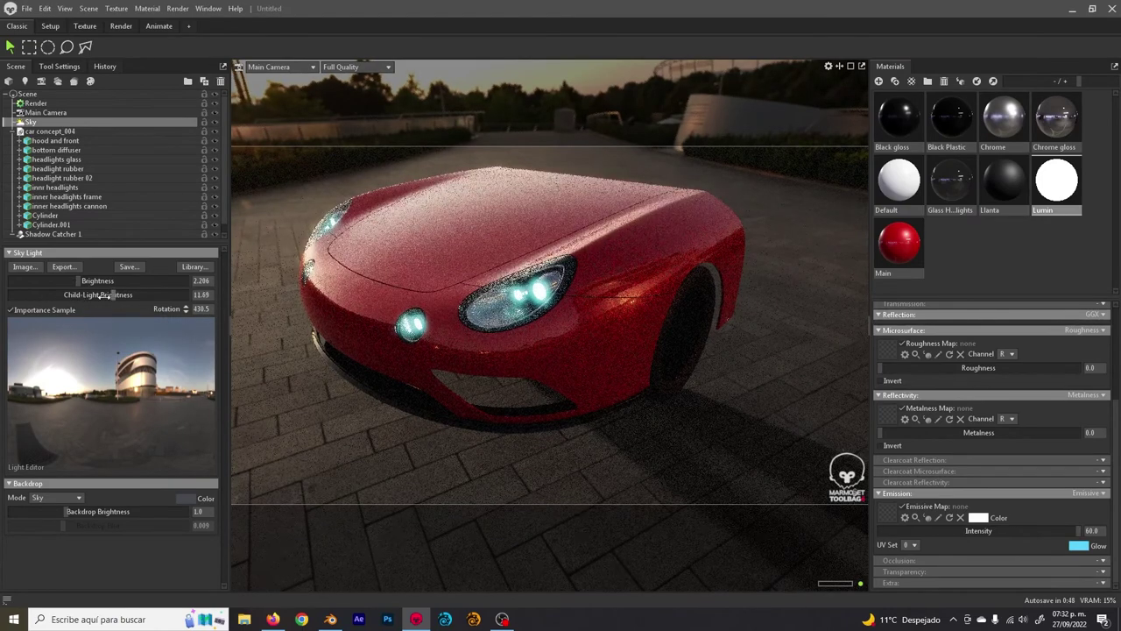
left_click(58, 389)
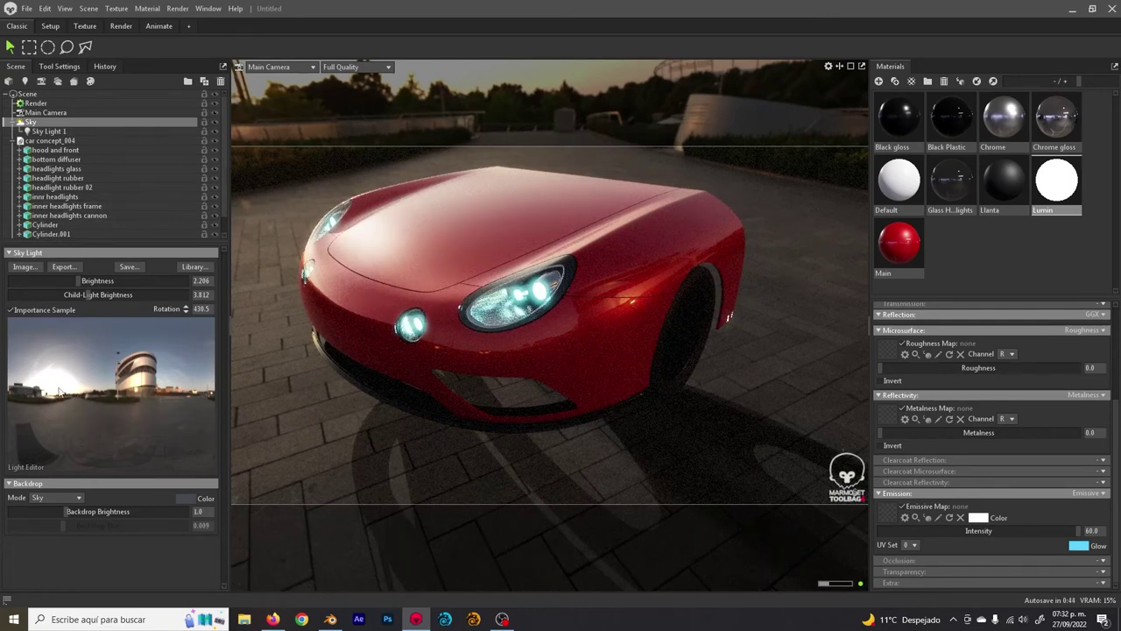
mouse_move(59, 389)
left_mouse_down()
mouse_move(15, 375)
mouse_move(32, 404)
mouse_move(79, 349)
mouse_move(196, 354)
mouse_move(78, 342)
mouse_move(57, 385)
mouse_move(39, 387)
mouse_move(53, 396)
left_mouse_up()
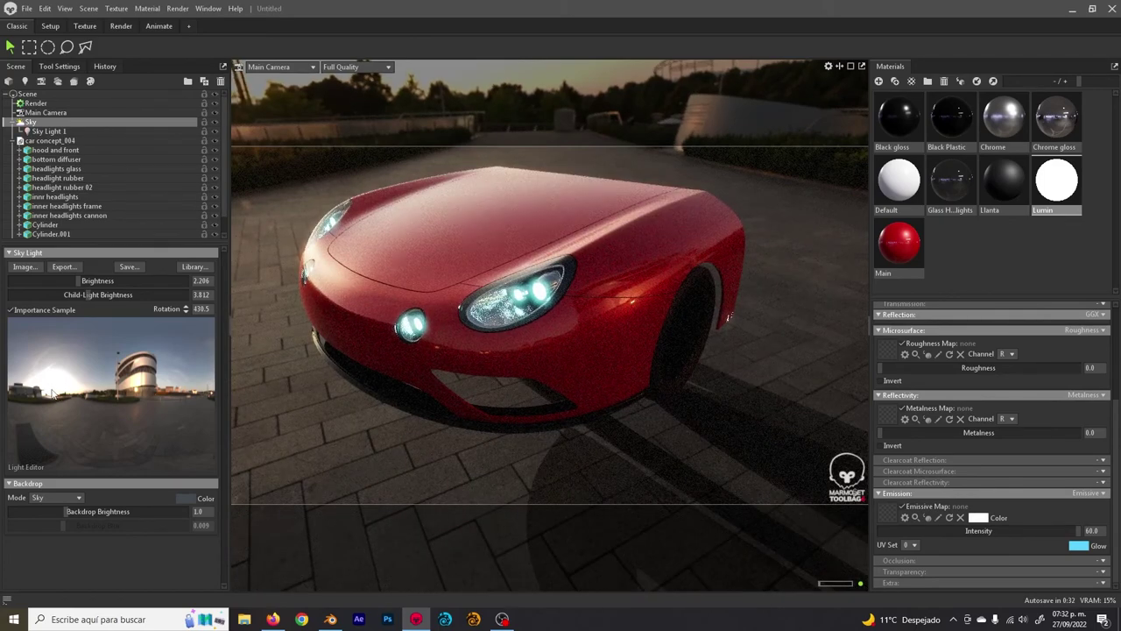
- Soften the child sky light's shadows by setting its Diameter to 10.87 and check the effect around the car
left_click(44, 132)
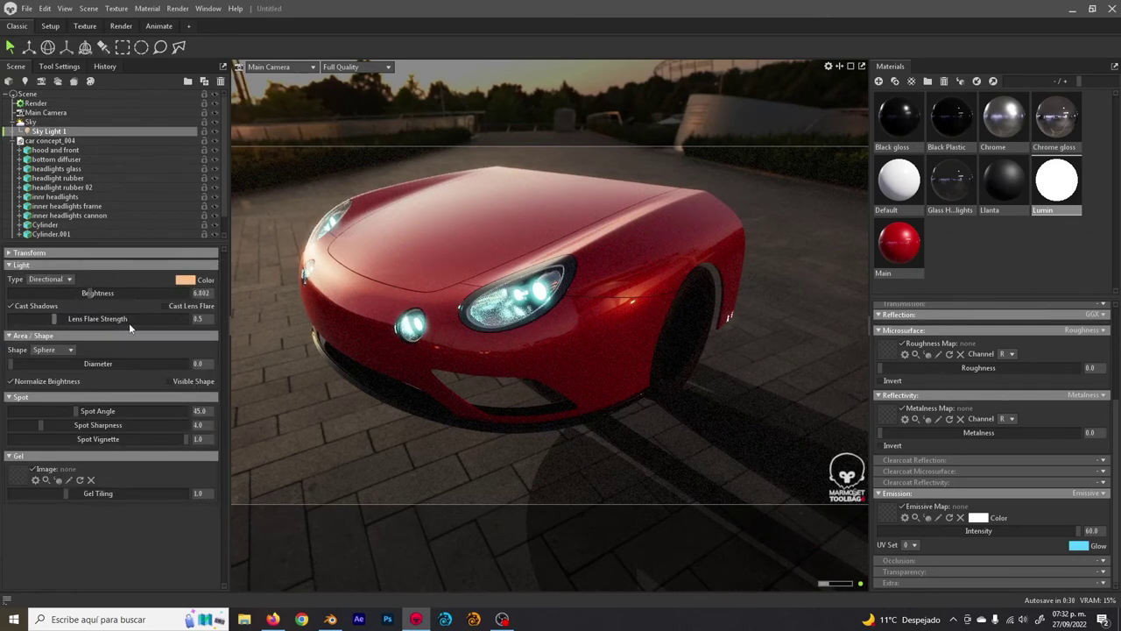
left_click(54, 364)
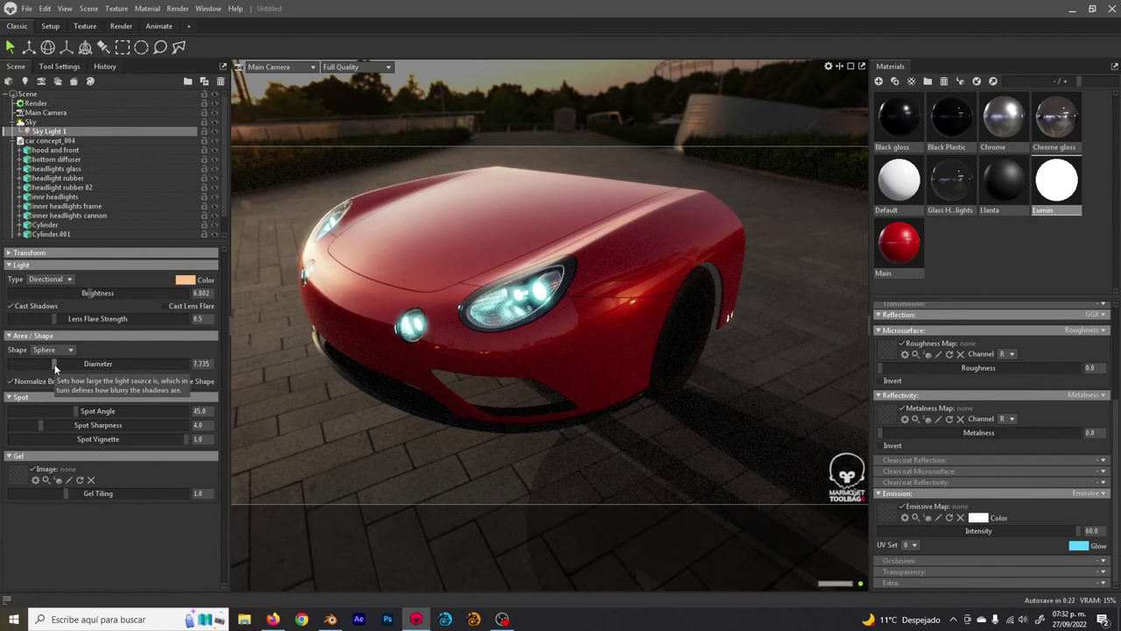
left_click(96, 366)
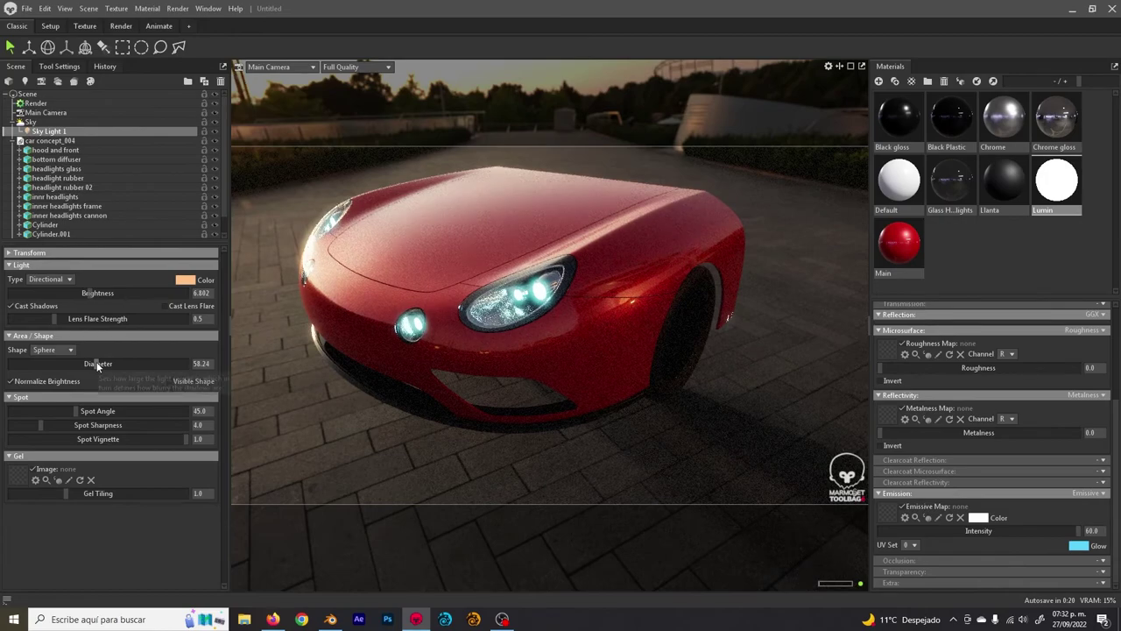
left_click(59, 363)
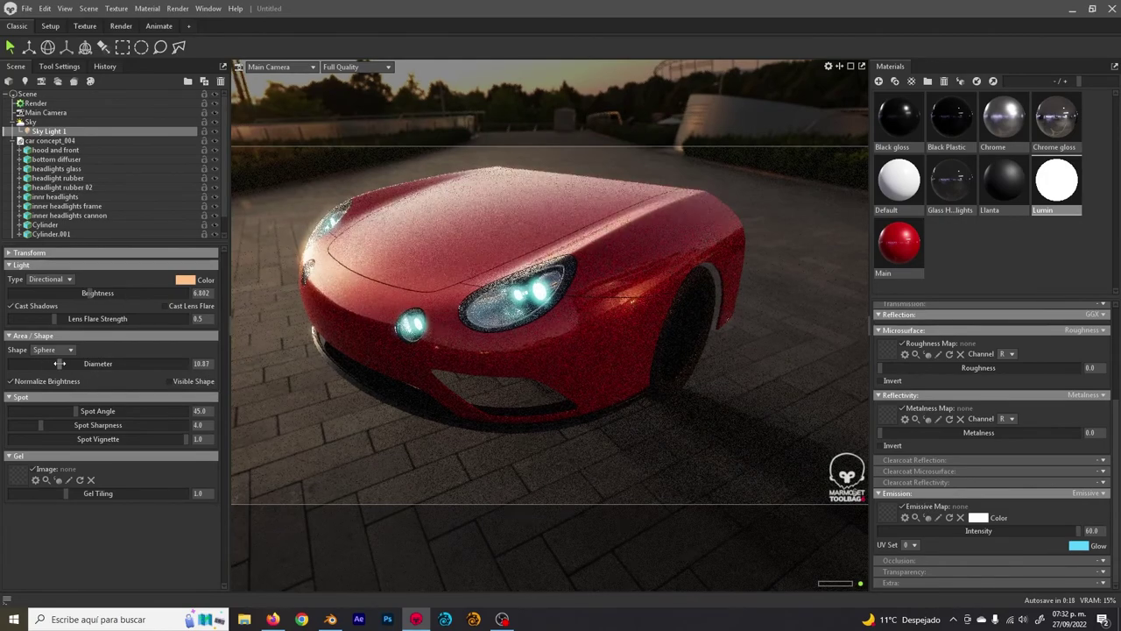
left_click_drag(391, 255, 492, 413)
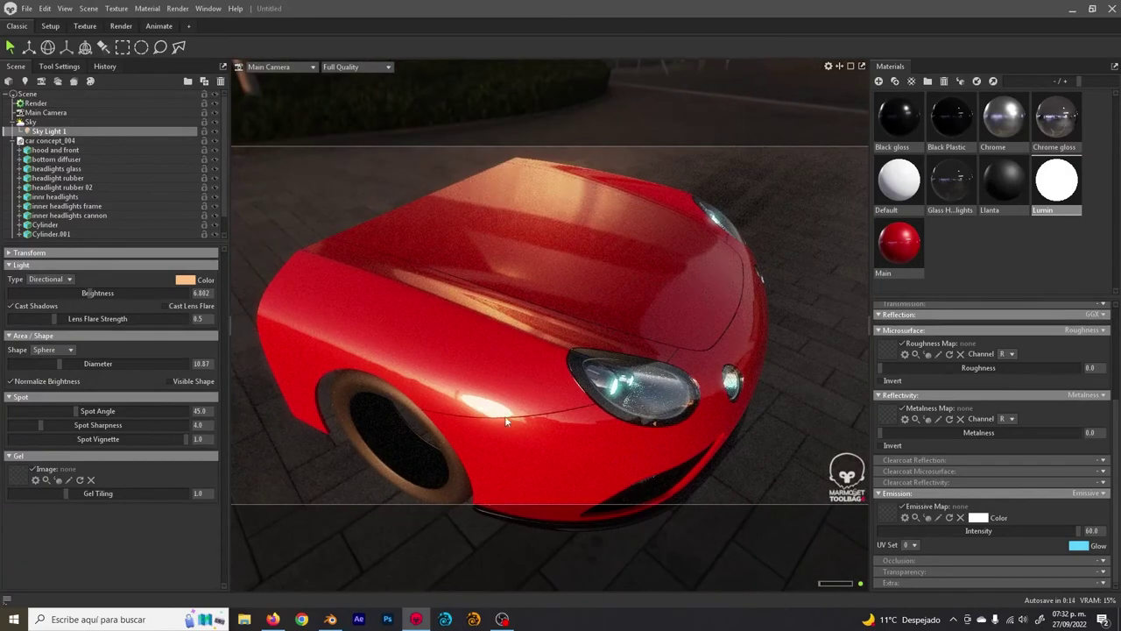
left_click_drag(591, 357, 425, 315)
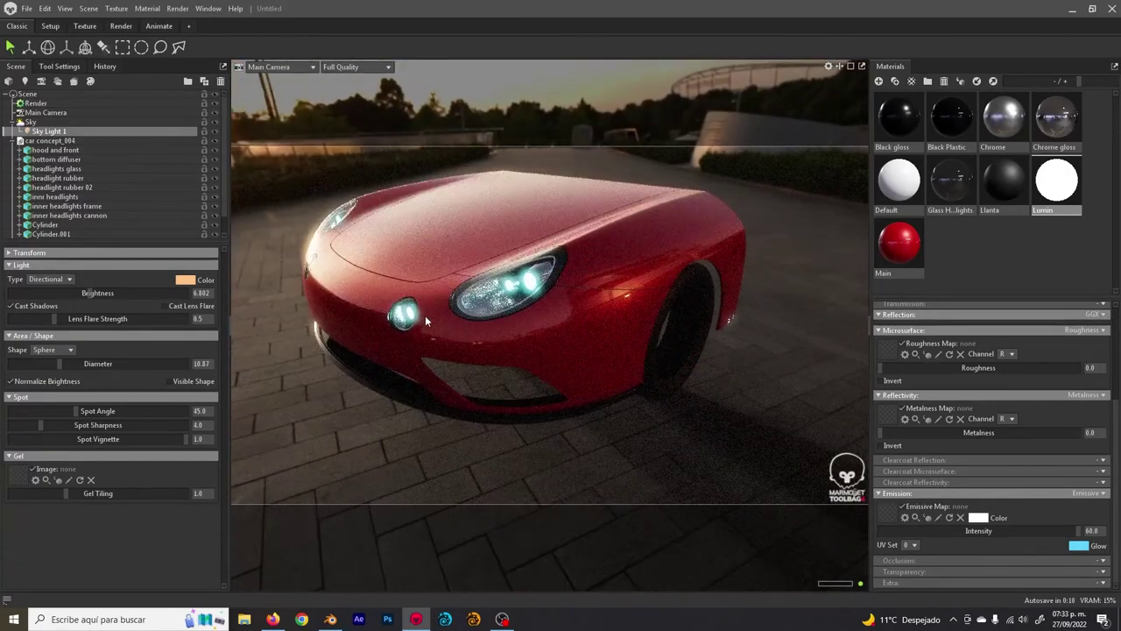
left_click(39, 123)
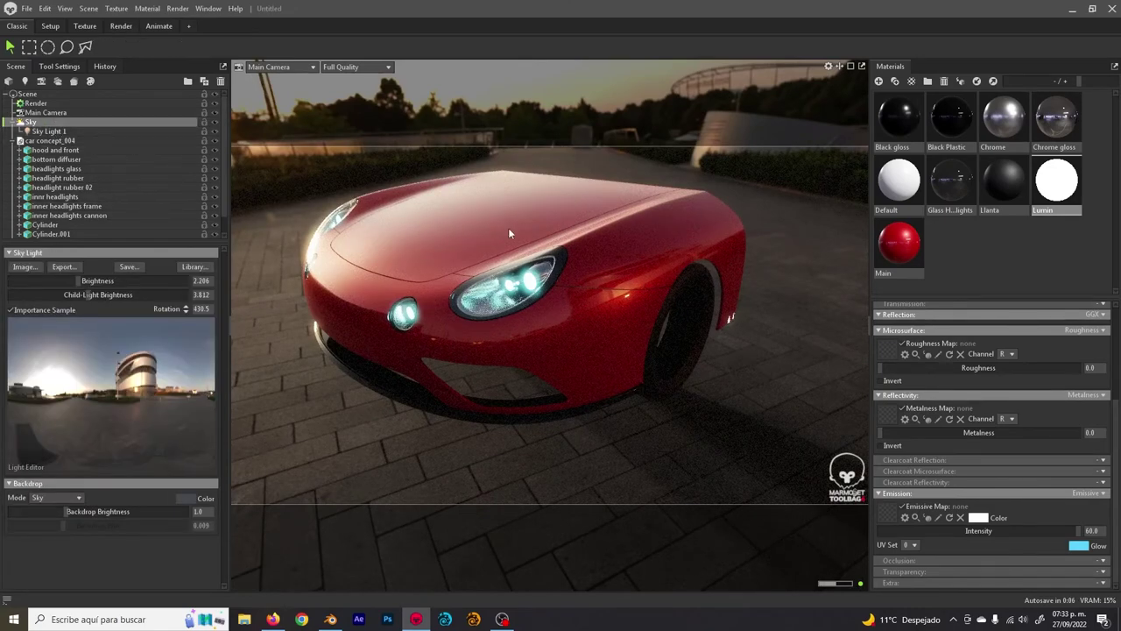
mouse_move(508, 228)
left_mouse_down()
mouse_move(519, 235)
mouse_move(508, 235)
left_mouse_up()
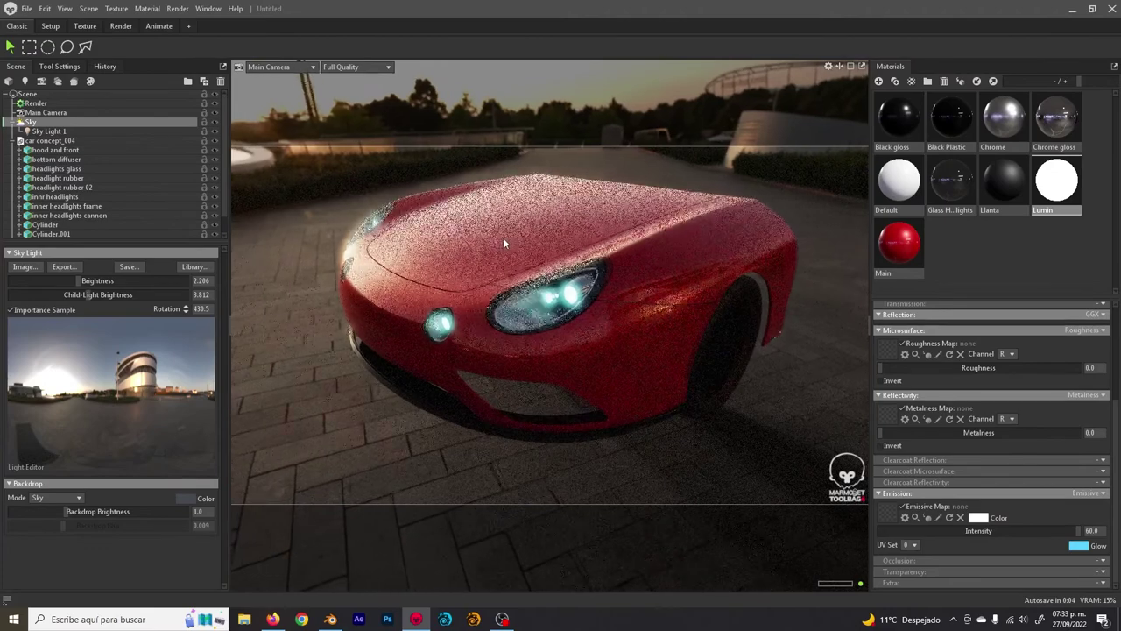
- Hide the child sky light and turn off ray tracing in the Render settings
left_click(52, 131)
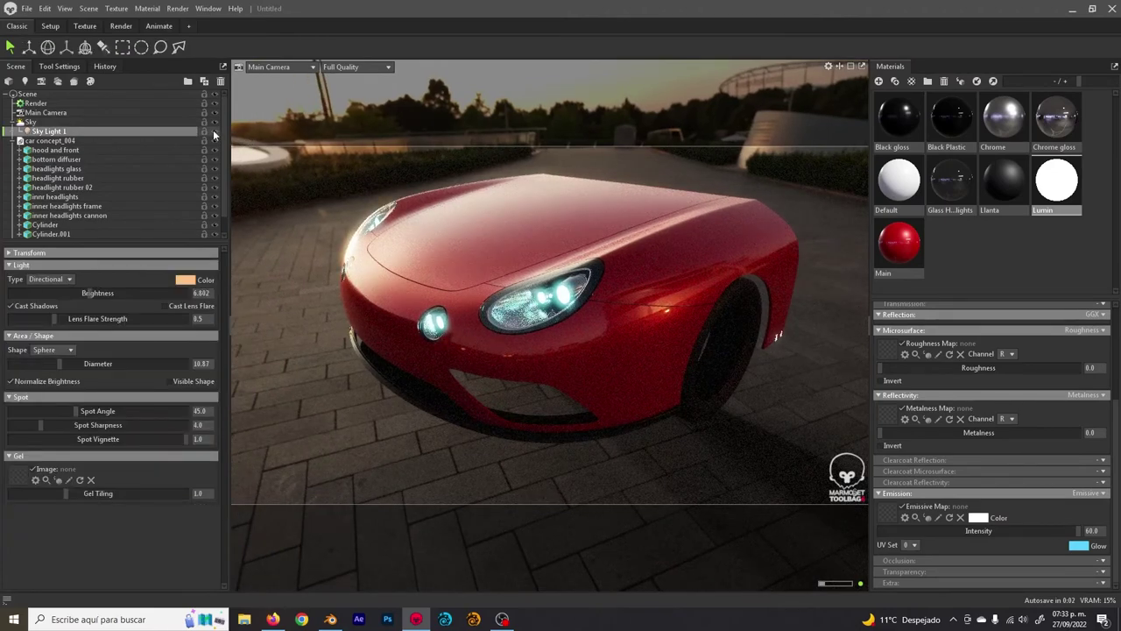
left_click(53, 104)
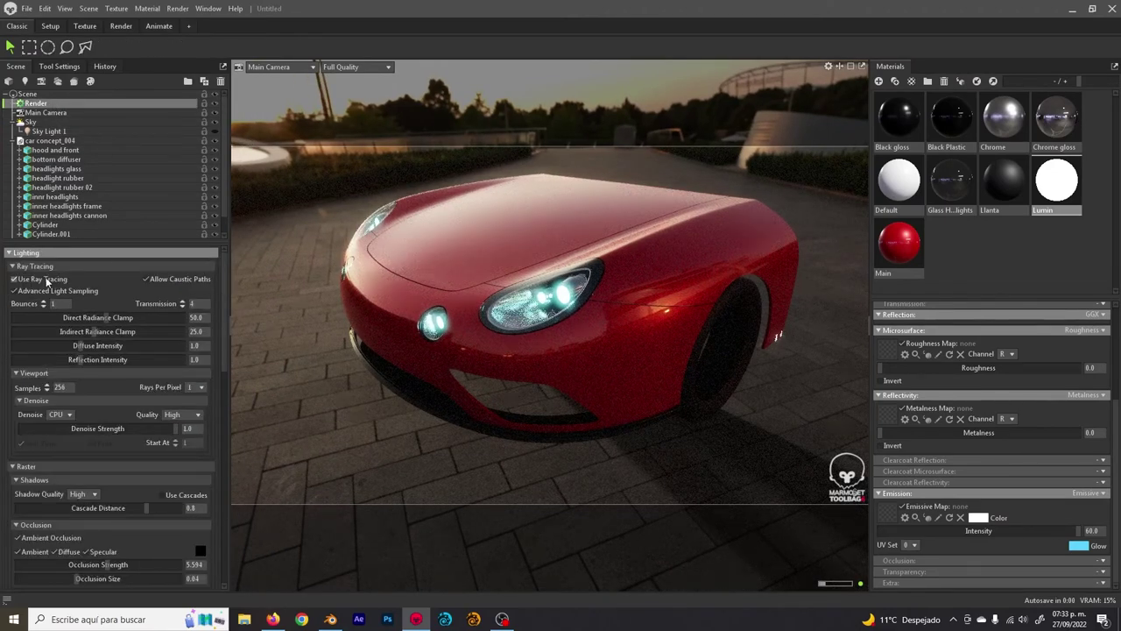
left_click(47, 280)
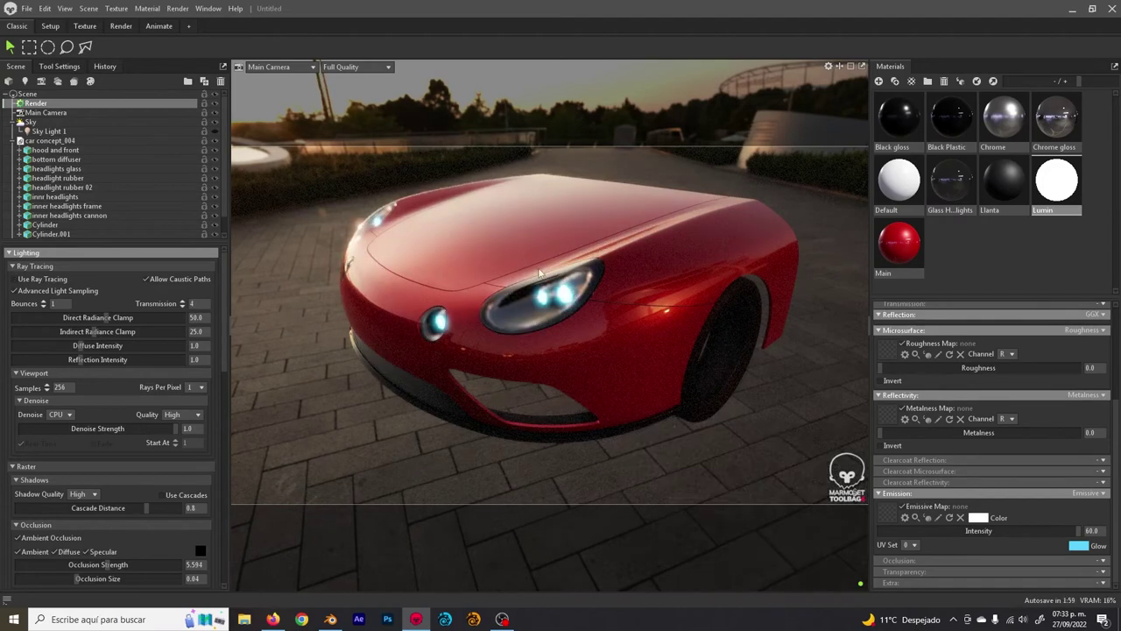
left_click_drag(538, 271, 509, 261)
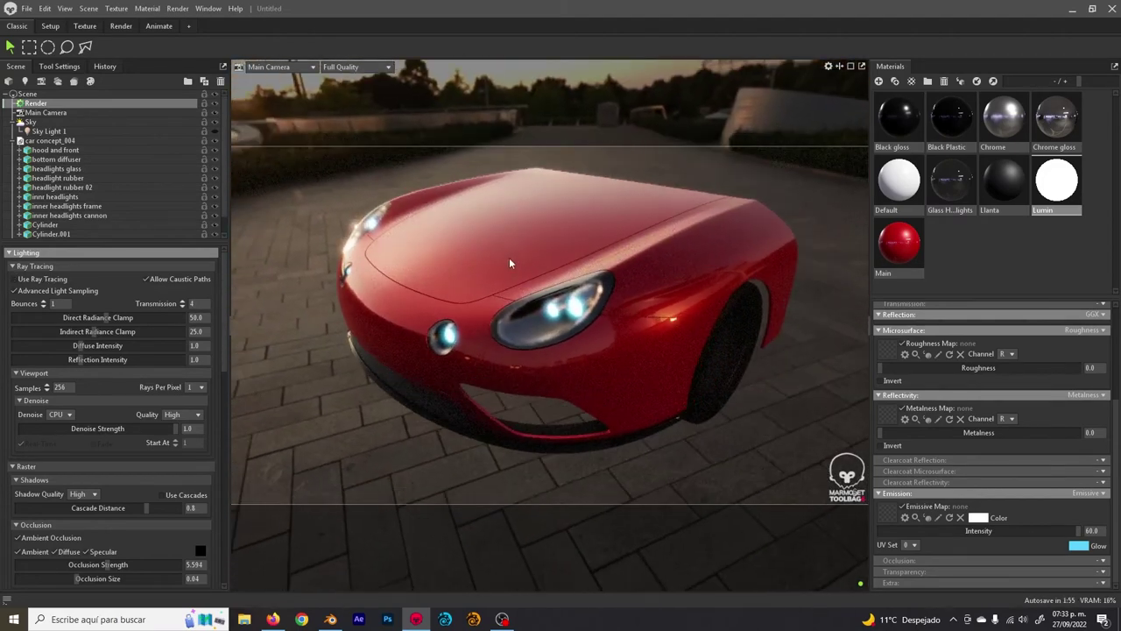
- Compare the car's shadows and highlights with the child sky light shown and hidden
left_click(68, 121)
left_click(216, 132)
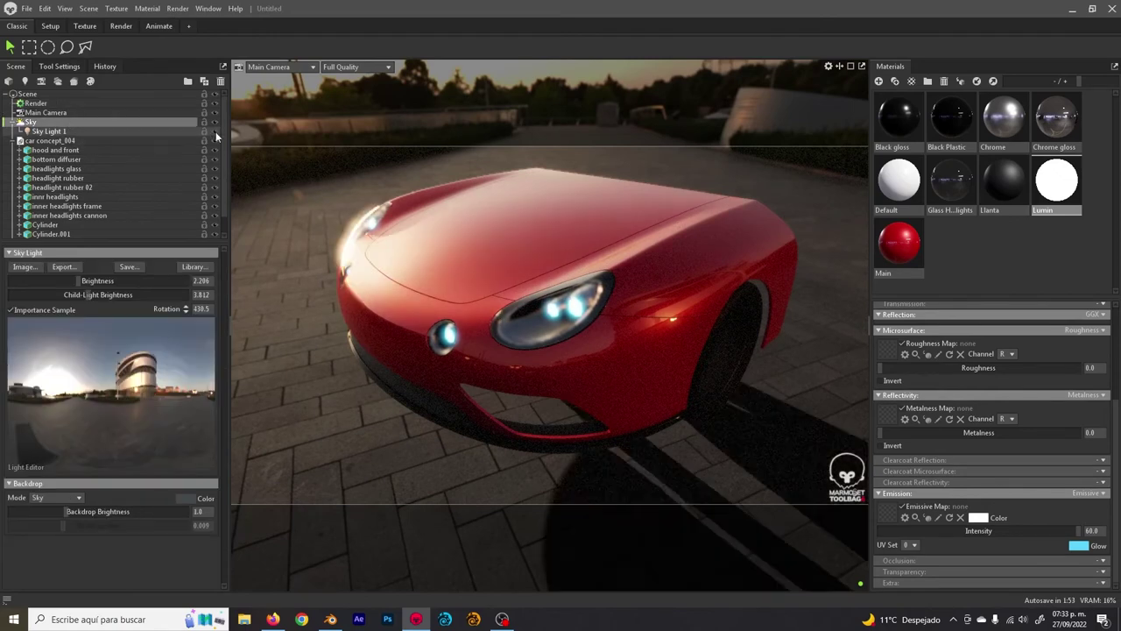
left_click(215, 133)
left_click(214, 133)
left_click(214, 132)
left_click(214, 132)
left_click(215, 132)
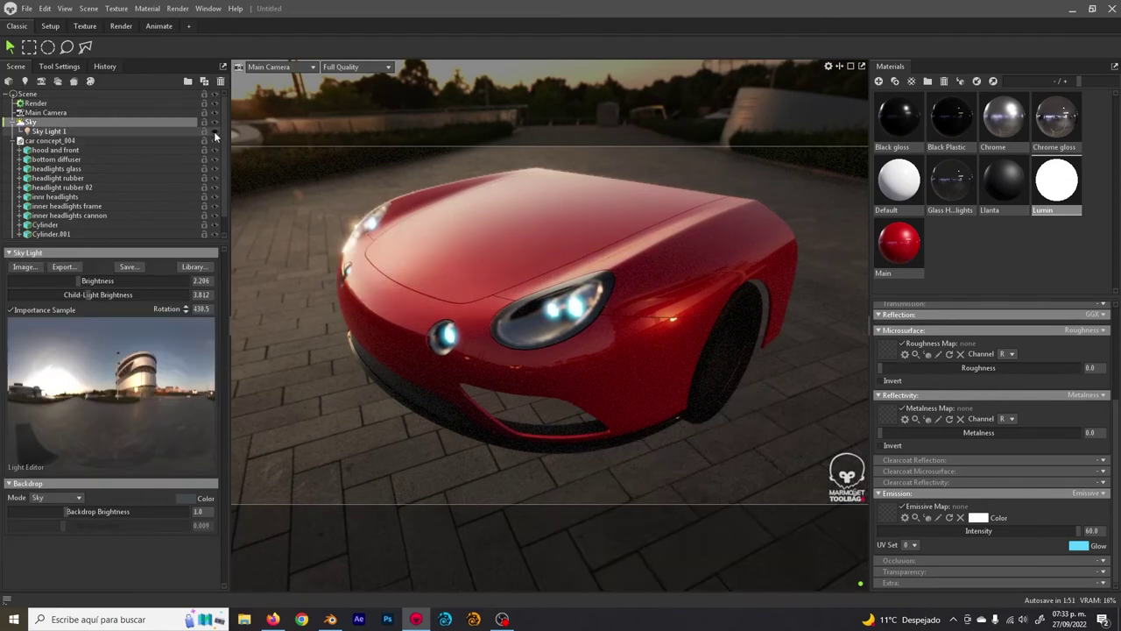
left_click(215, 132)
left_click(214, 132)
left_click(215, 132)
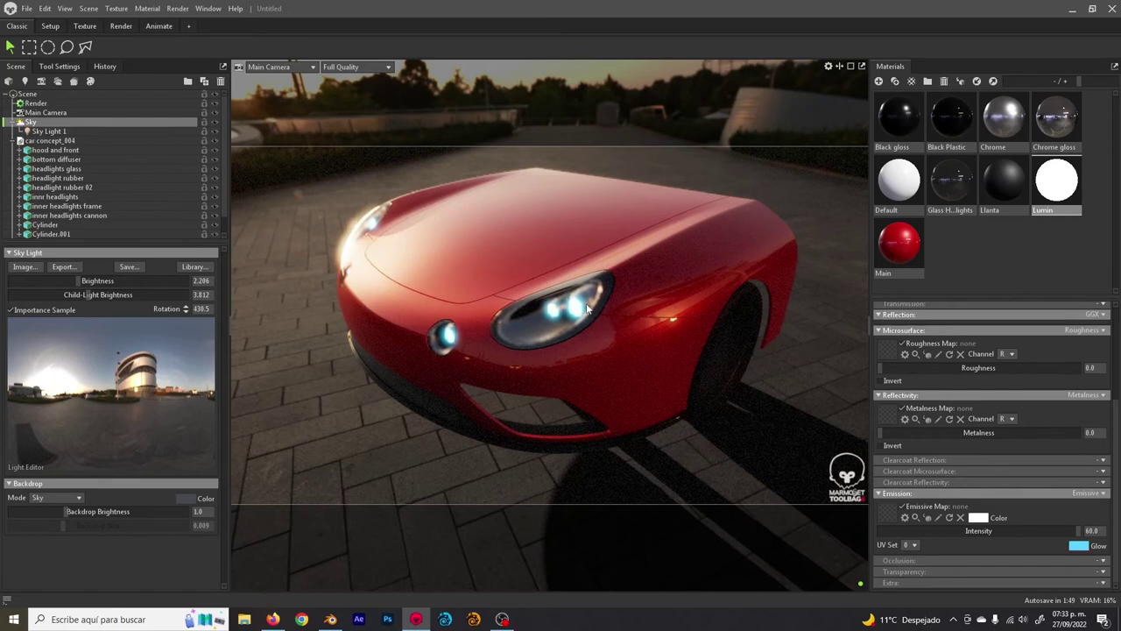
- Delete the child sky light and turn ray tracing back on in the Render settings
left_click(50, 130)
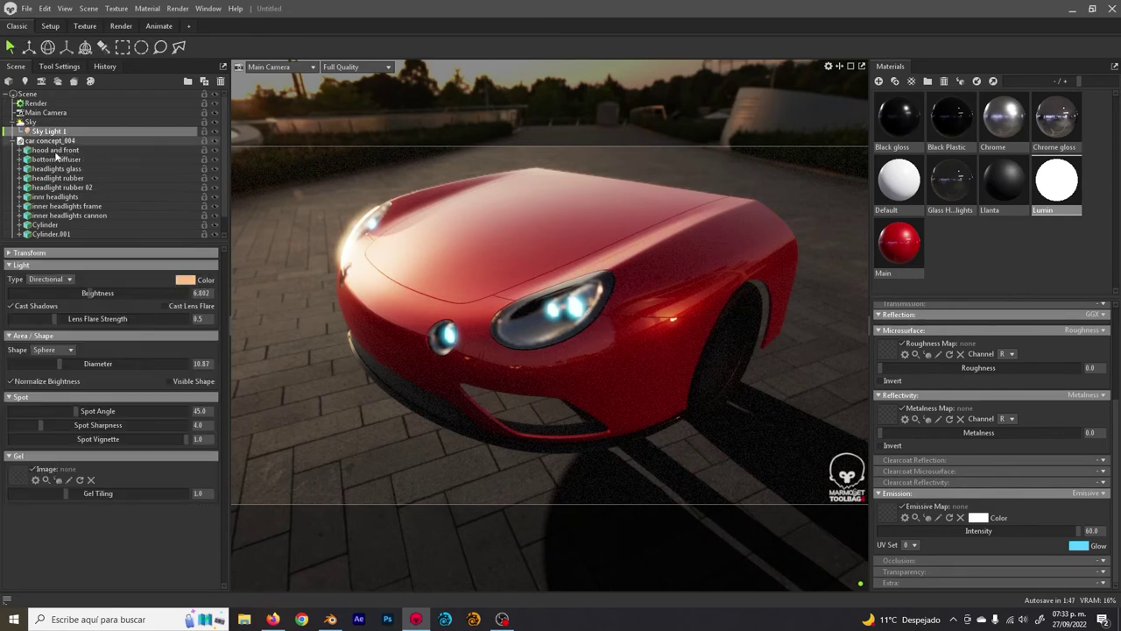
key("Delete")
left_click(47, 102)
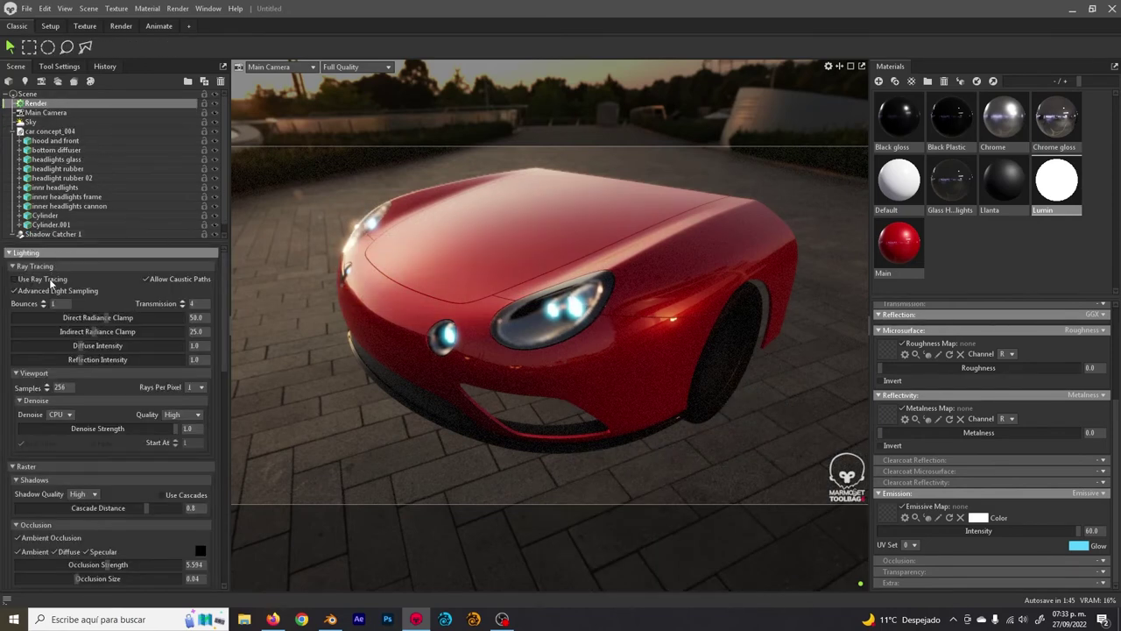
left_click(50, 280)
- Rotate the sky around the car and reframe a low front three-quarter view against the sunset
left_click_drag(554, 289, 568, 281)
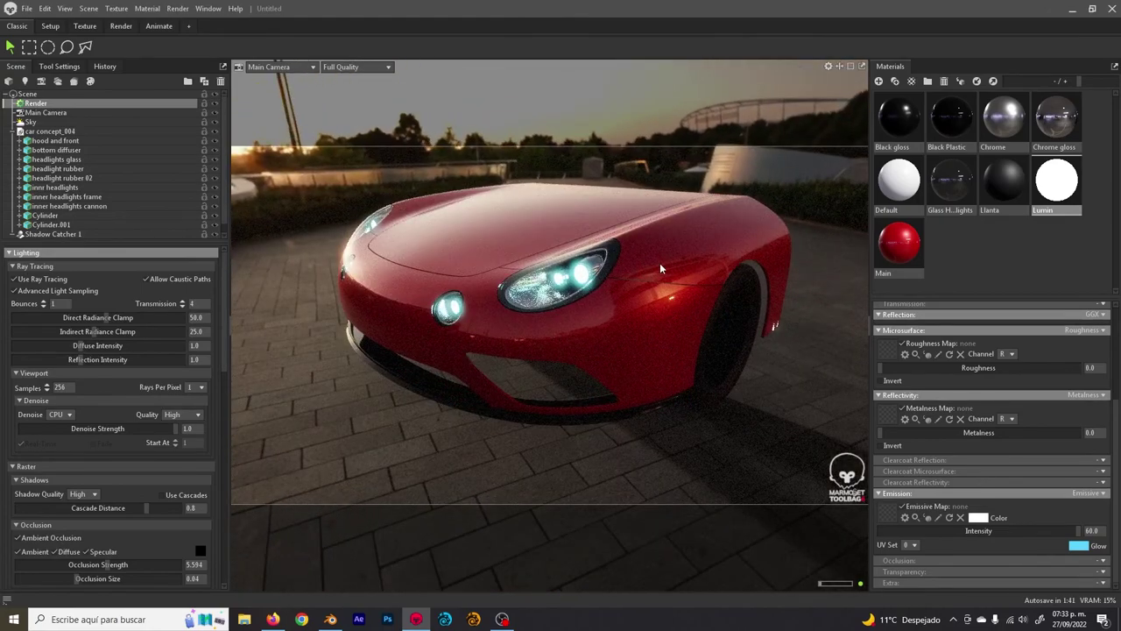
left_click_drag(660, 263, 681, 283, "shift")
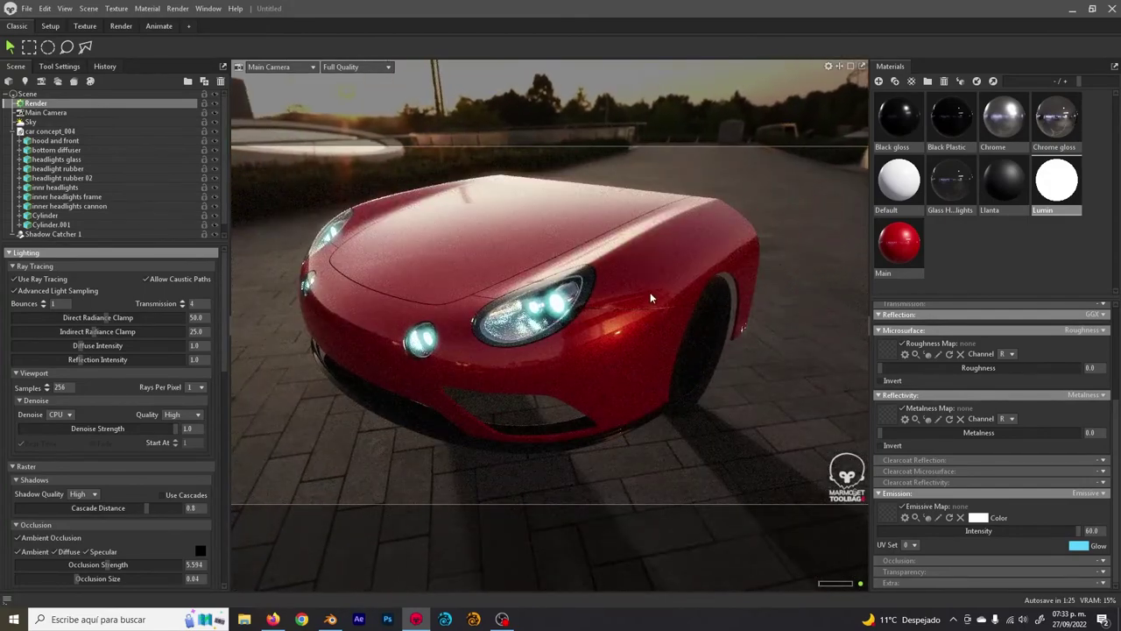
mouse_move(650, 298)
left_mouse_down()
mouse_move(633, 276)
mouse_move(598, 277)
mouse_move(617, 271)
left_mouse_up()
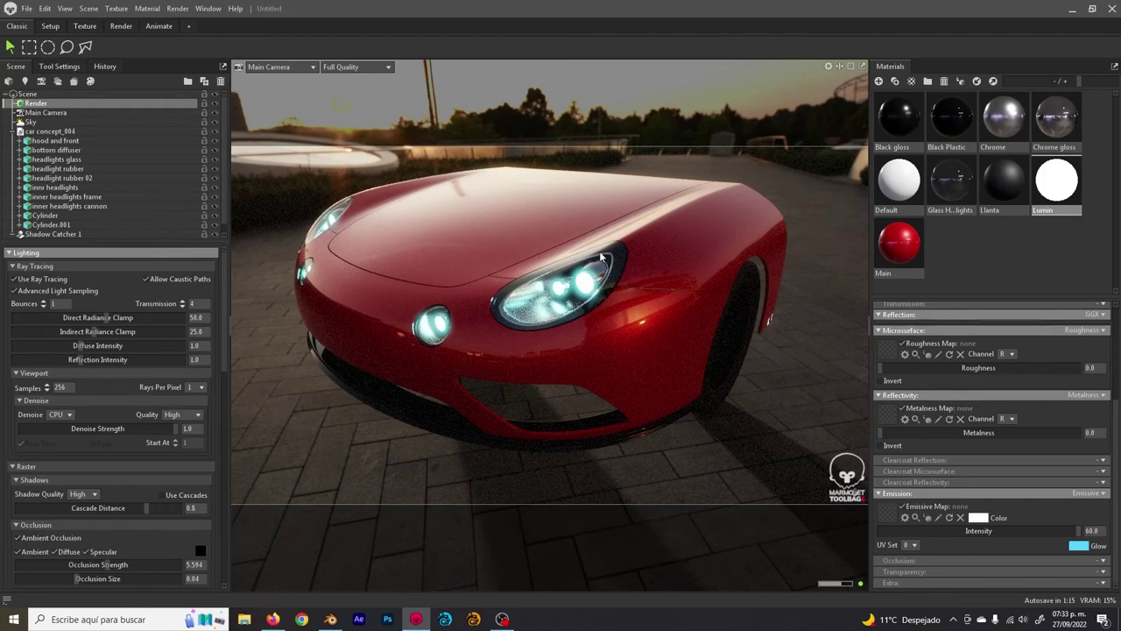
- Open the Curve Editor from the Main Camera's post effect color settings and apply the Bleached curve preset
left_click(60, 114)
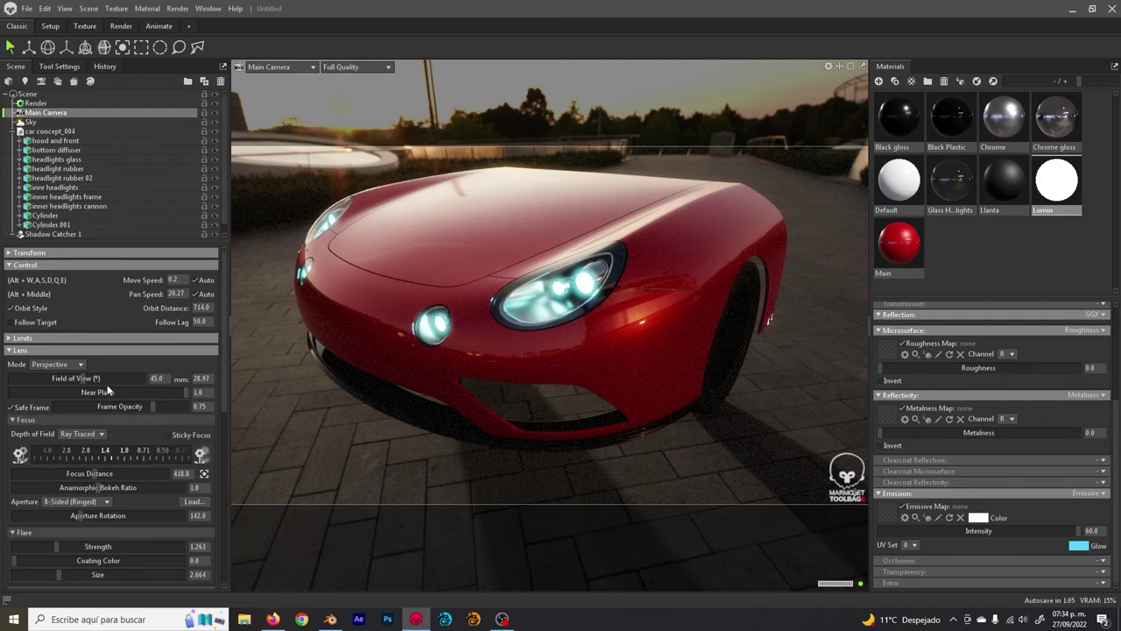
scroll(108, 391, "down", 5)
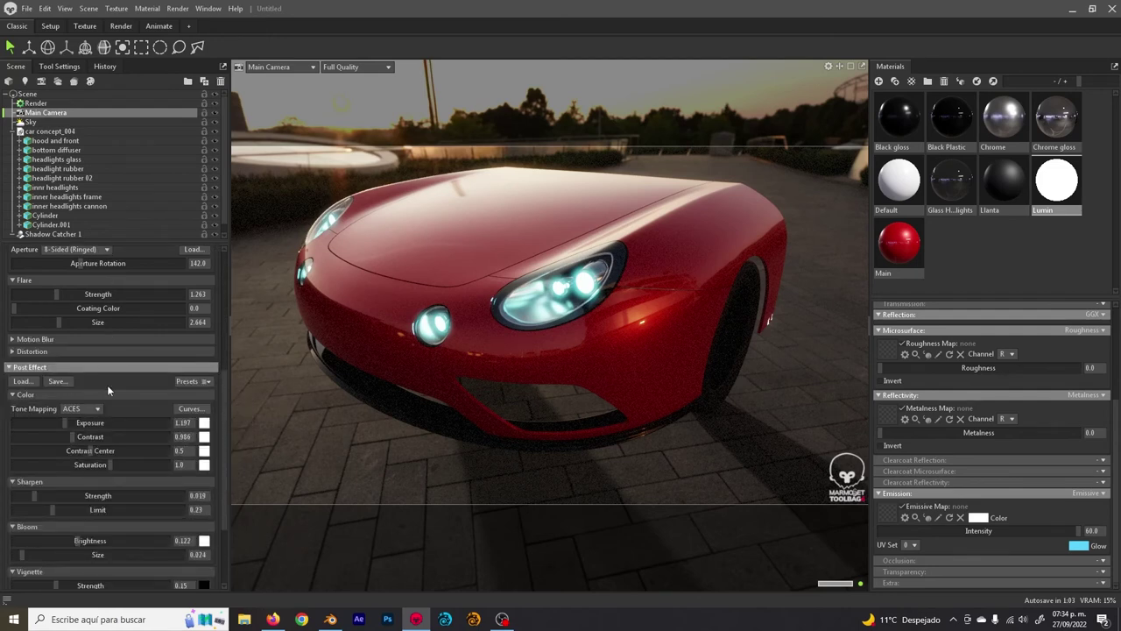
left_click(191, 409)
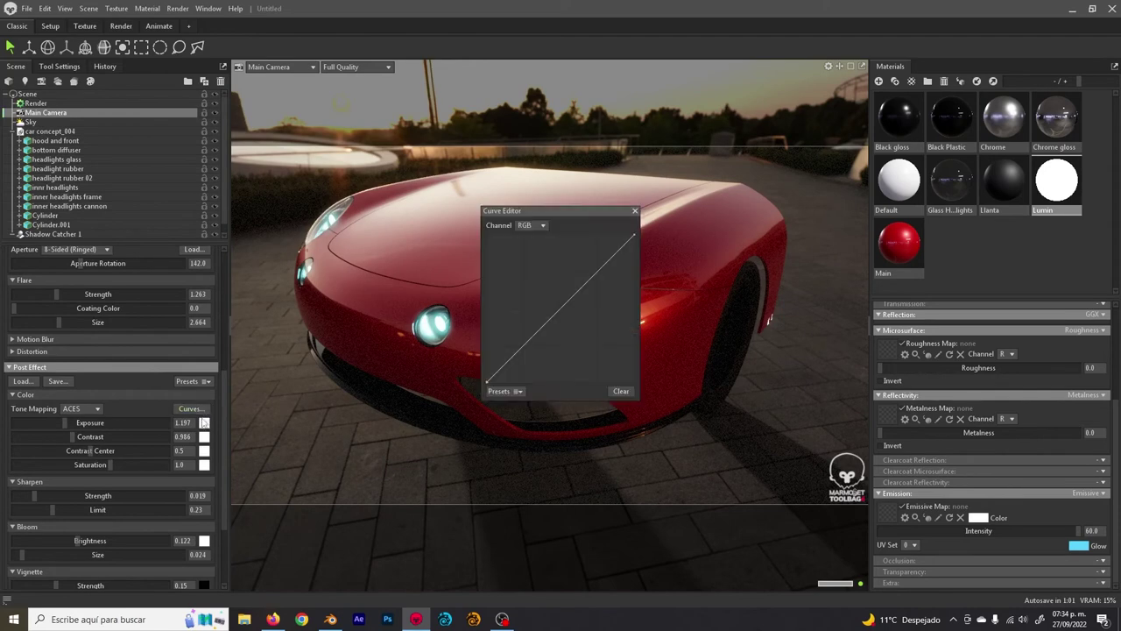
left_click_drag(525, 216, 155, 236)
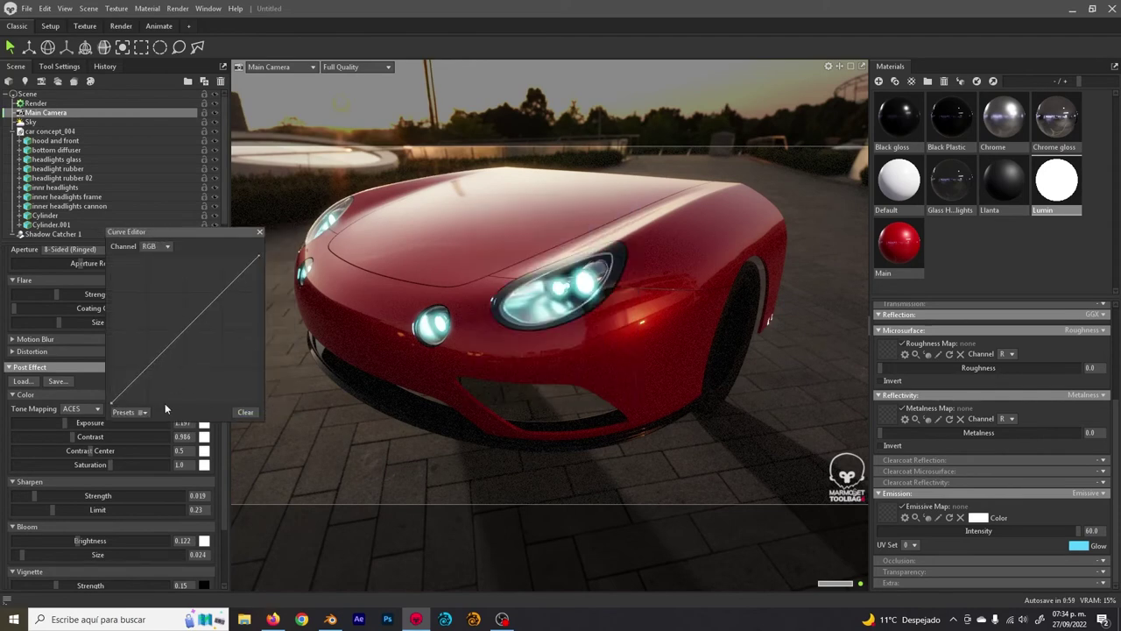
left_click(143, 411)
left_click(146, 448)
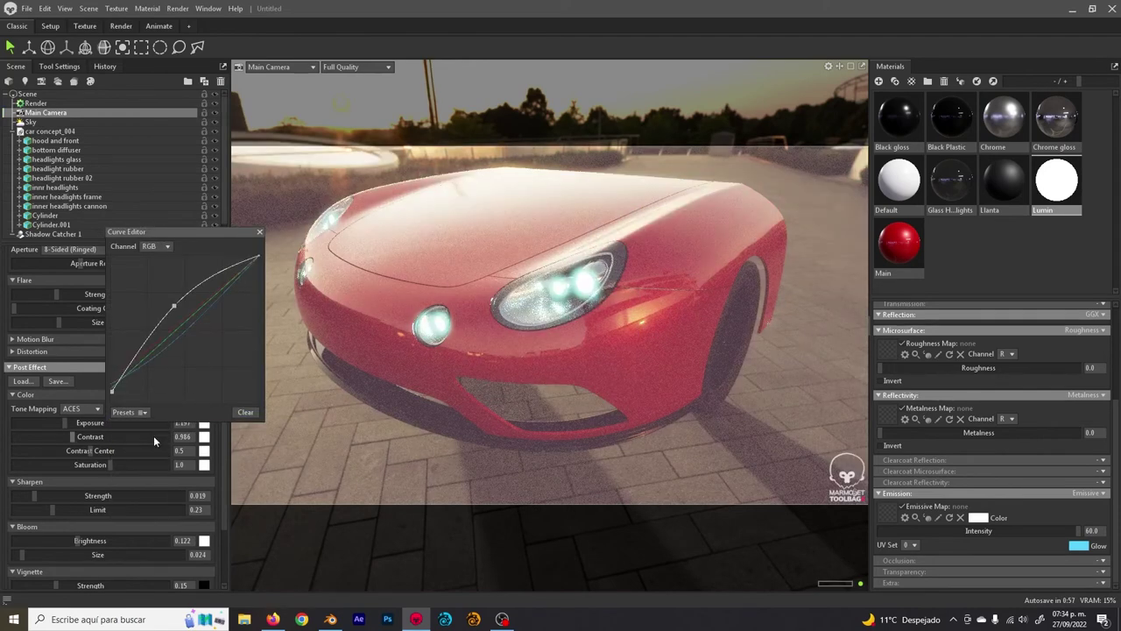
- Try the Cool, Cross Process and High Contrast curve presets on the Main Camera
left_click(138, 413)
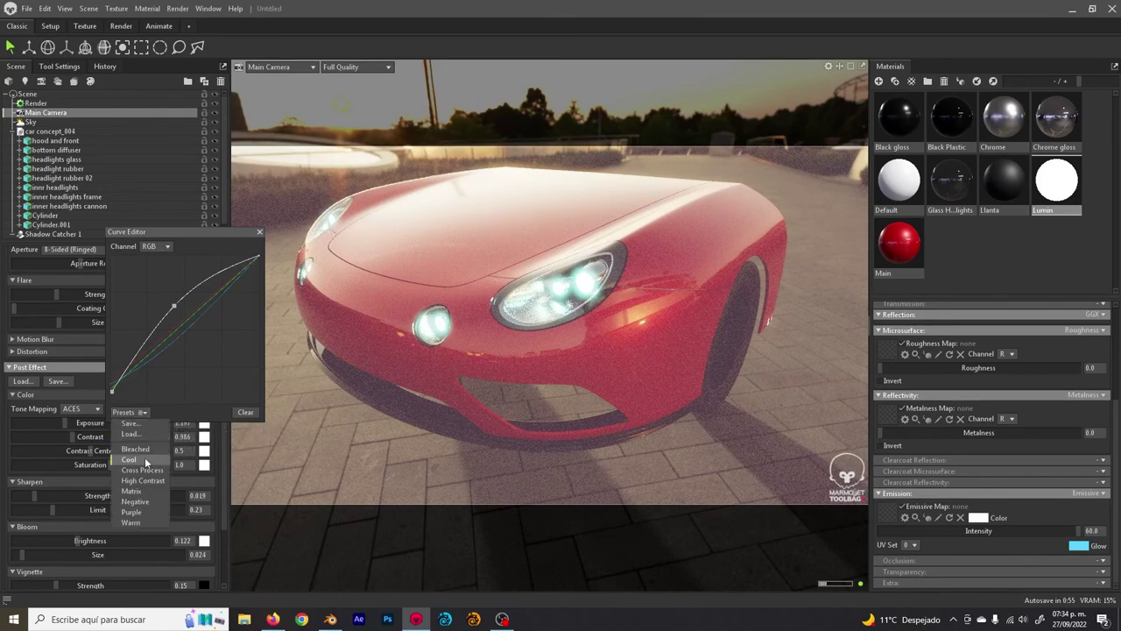
left_click(145, 457)
left_click(140, 413)
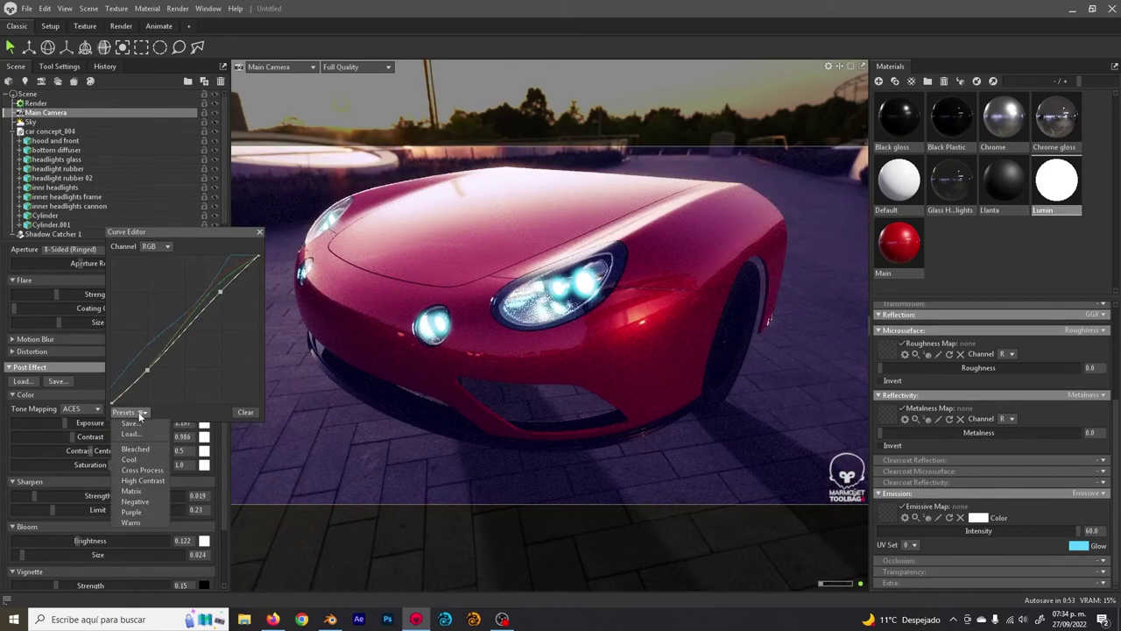
left_click(147, 467)
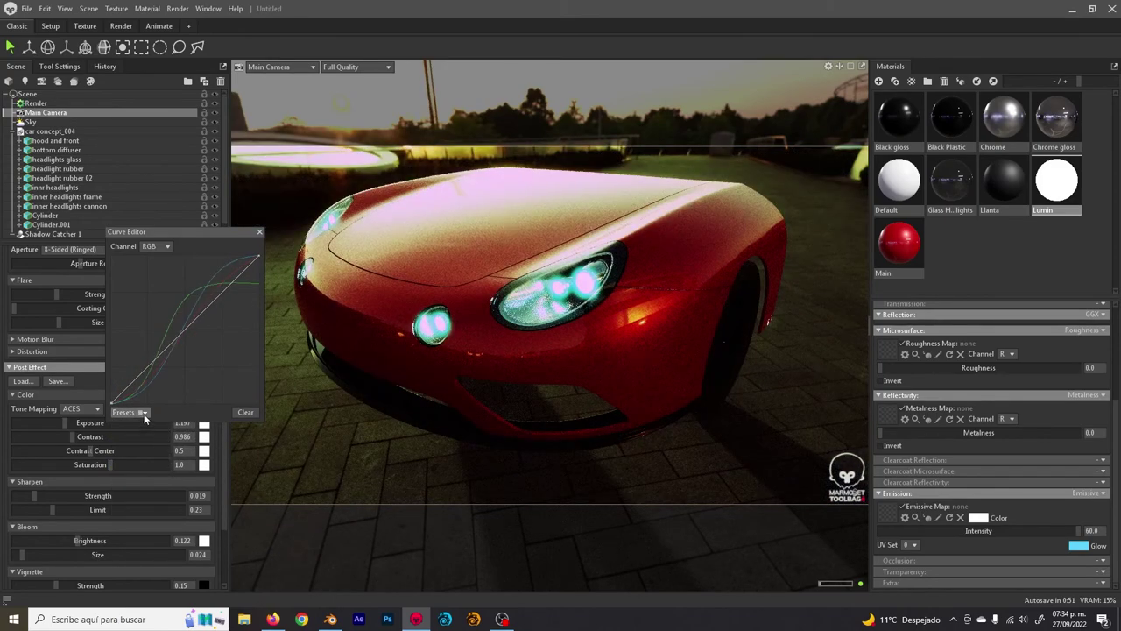
left_click(144, 414)
left_click(148, 475)
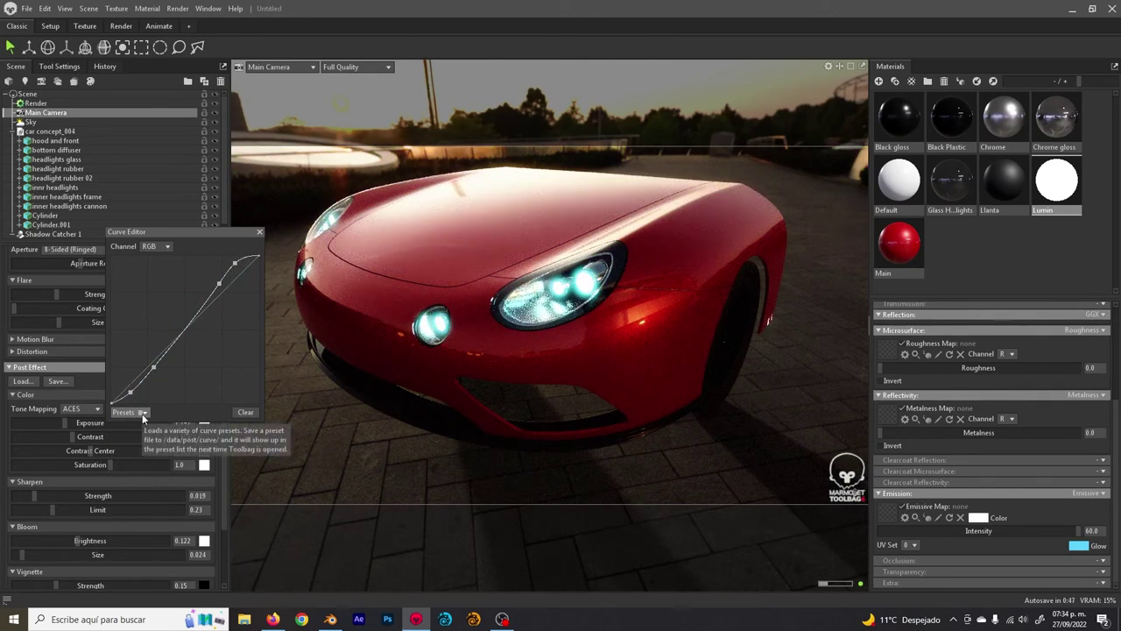
- Apply the Matrix curve preset to the Main Camera and display its Red channel curve
left_click(144, 414)
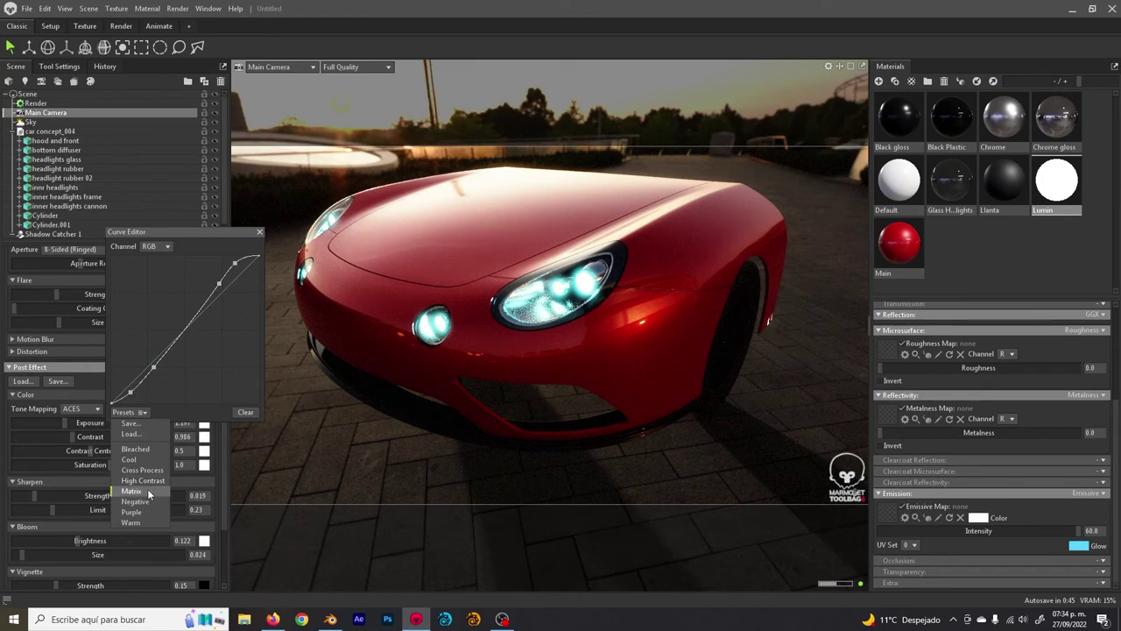
left_click(147, 491)
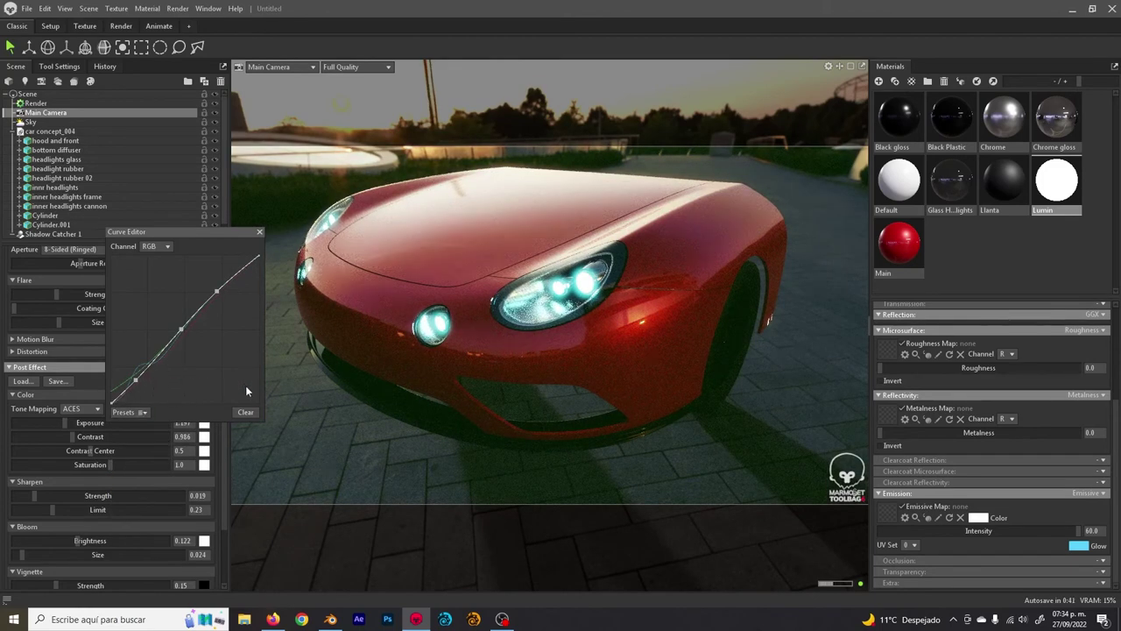
left_click(170, 247)
left_click(163, 268)
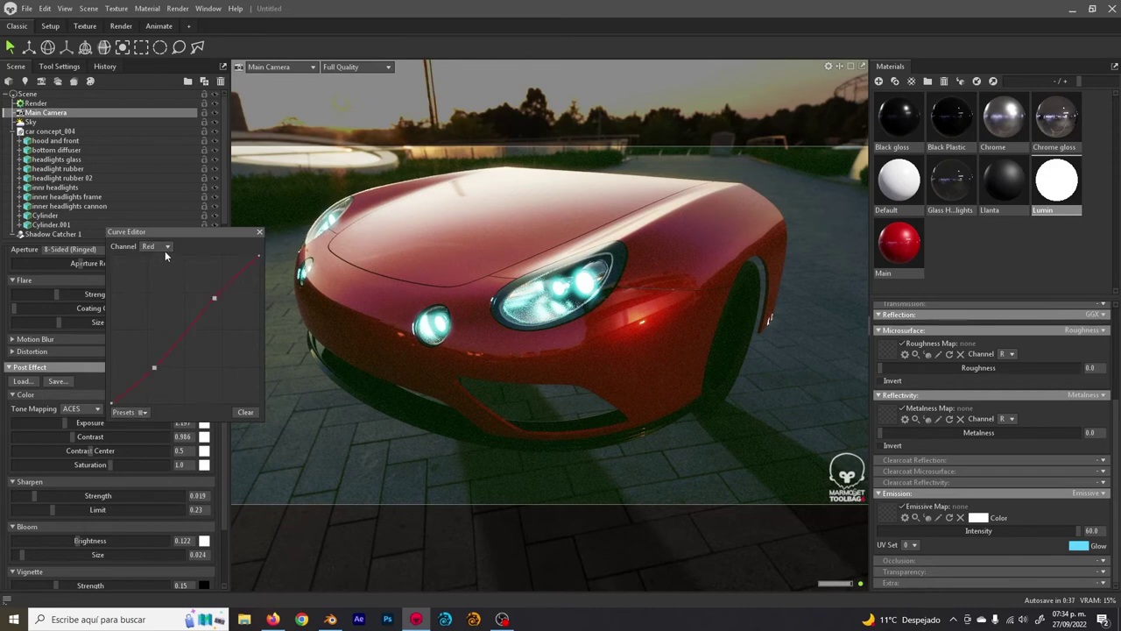
- Shift the lower point of the Main Camera's Blue channel curve slightly toward the shadows
left_click(162, 247)
left_click(159, 266)
left_click(162, 247)
left_click(158, 282)
left_click_drag(141, 375, 138, 377)
- Lower the Green channel curve's black endpoint to zero, pull its upper point down slightly, and close the Curve Editor
left_click(162, 247)
left_click(160, 266)
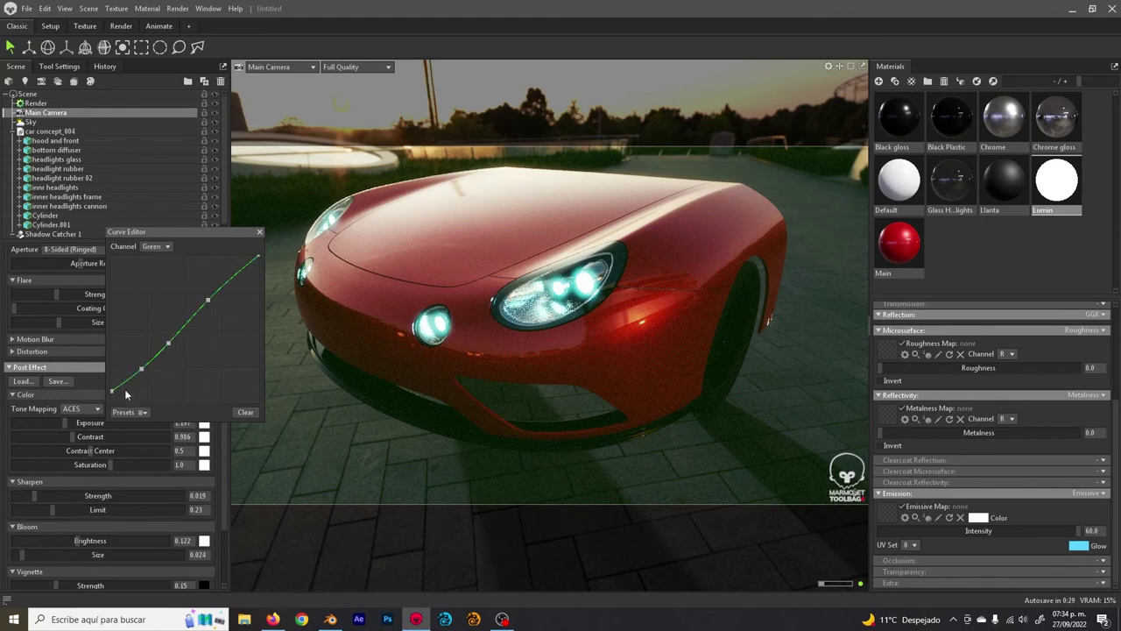
left_click_drag(112, 391, 112, 407)
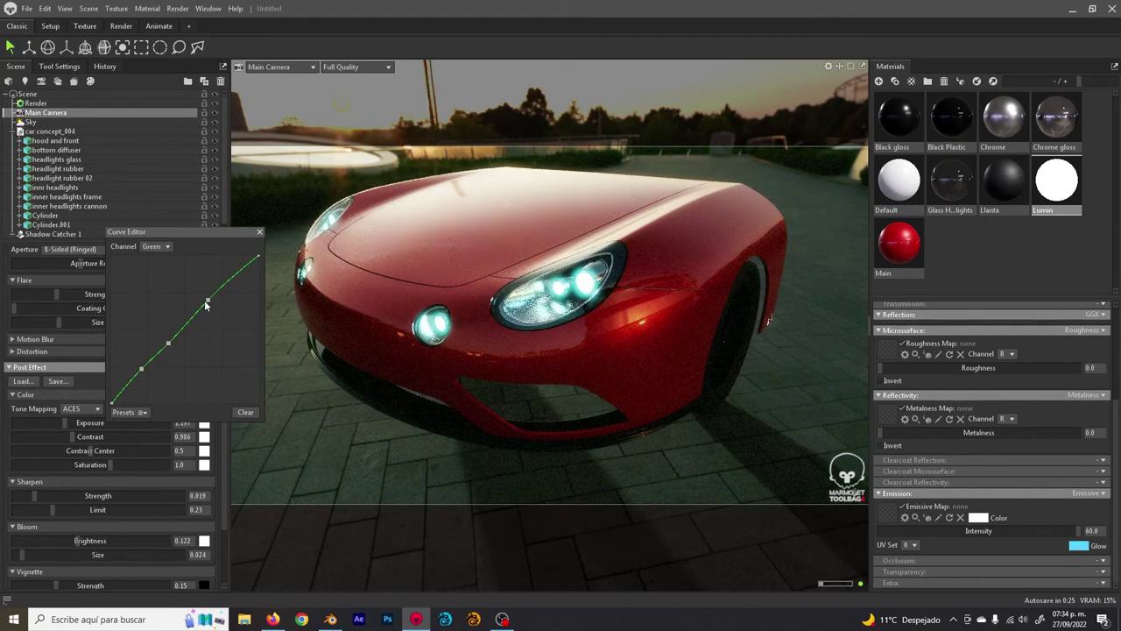
left_click_drag(208, 302, 210, 306)
left_click(259, 232)
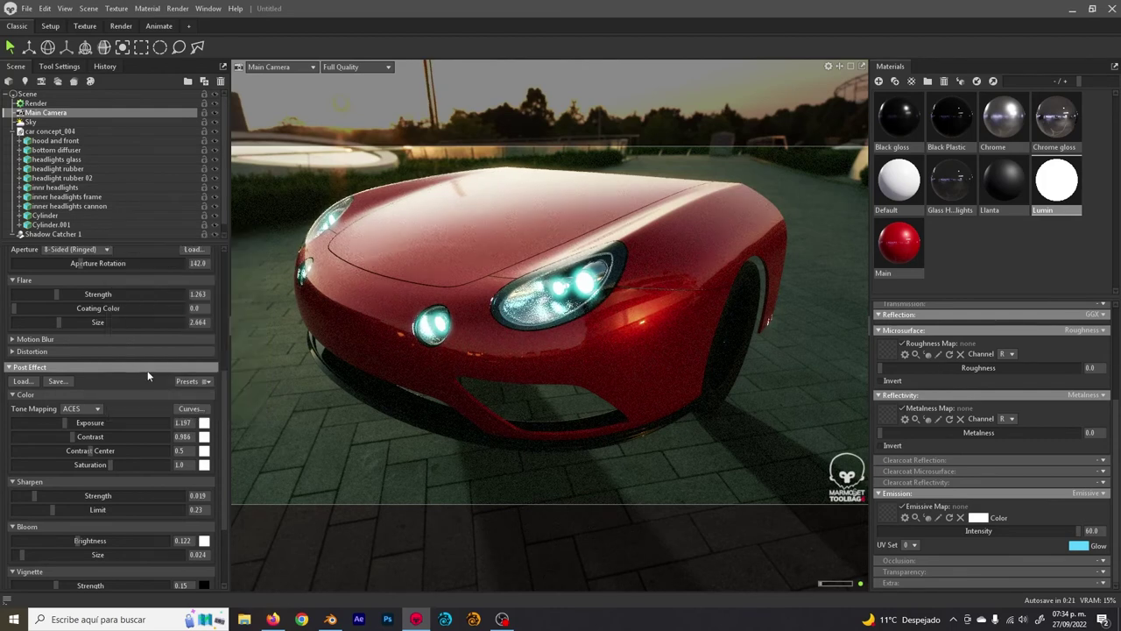
- Reopen the Curve Editor, place it near the camera settings, and display the RGB channel
left_click(191, 408)
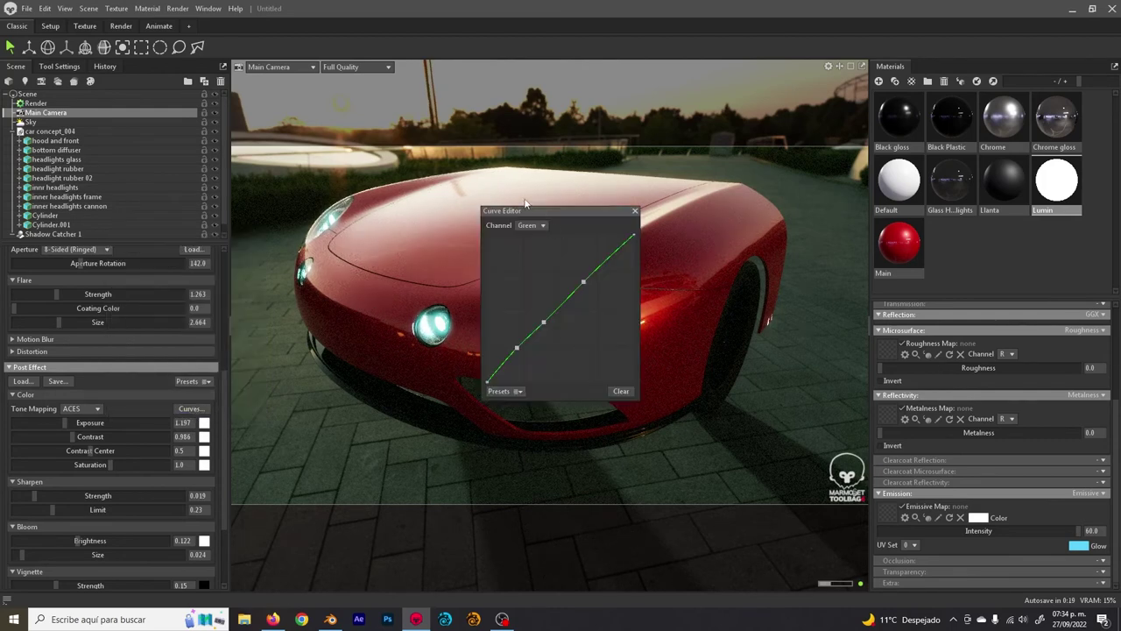
left_click_drag(539, 211, 219, 269)
left_click(218, 283)
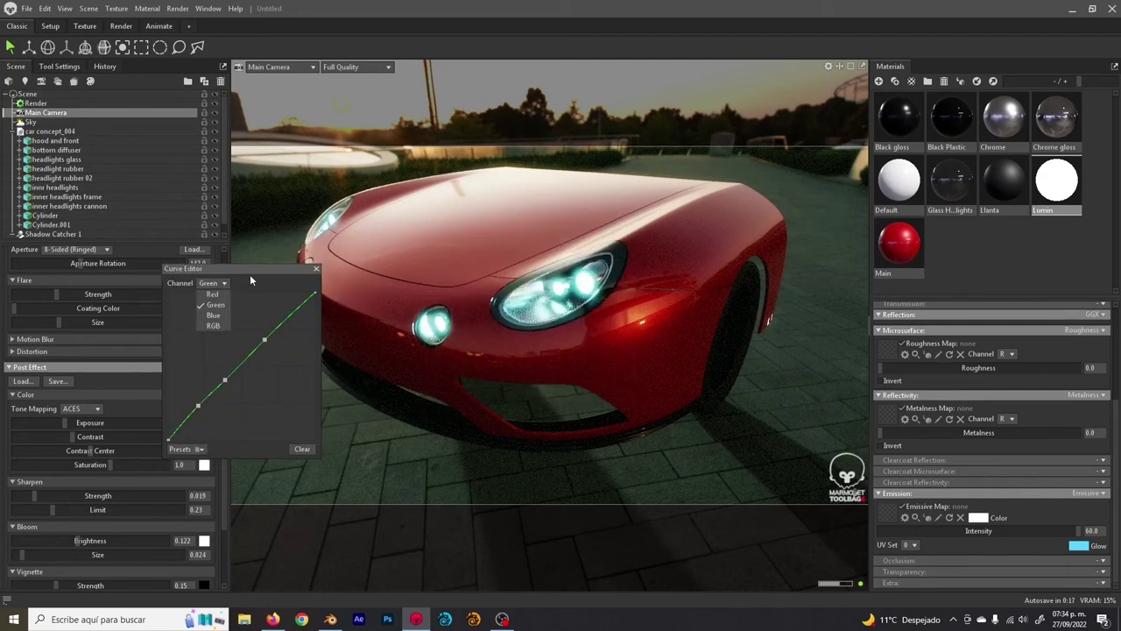
left_click(219, 325)
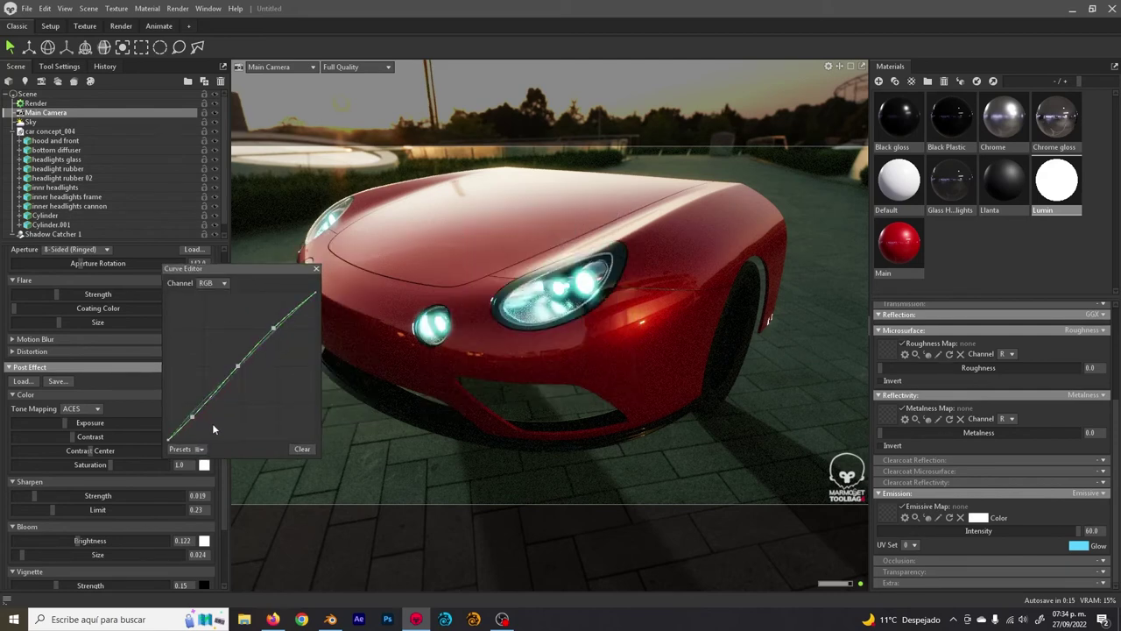
- Save the adjusted color curves as the preset CORRECCION DE COLOR in the CAR CONCEPT folder
left_click(186, 449)
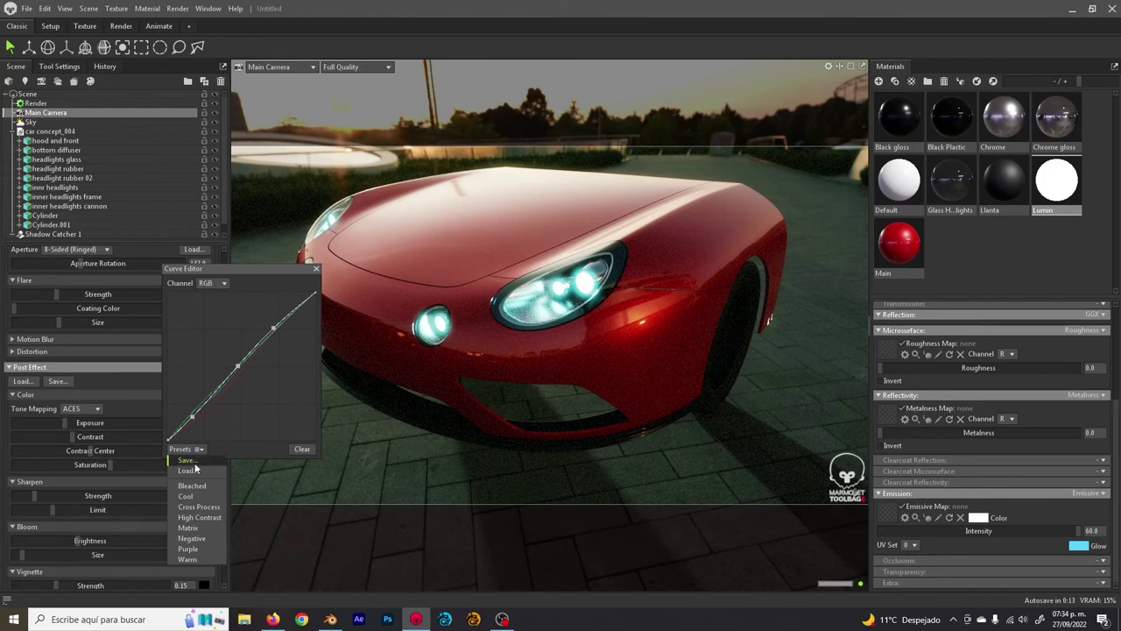
left_click(196, 464)
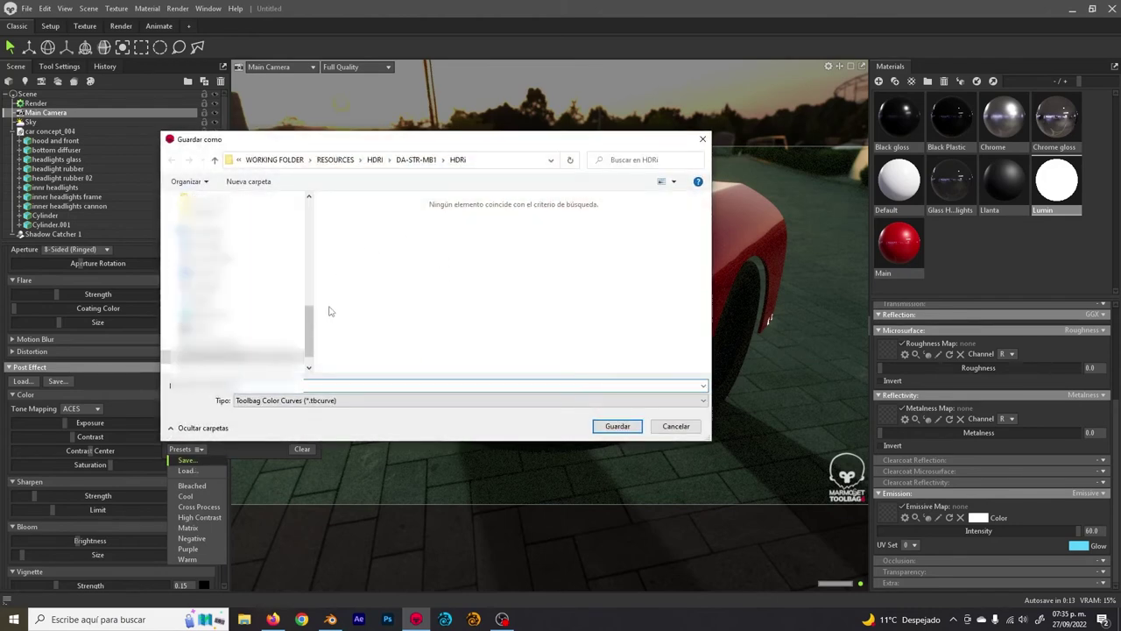
left_click_drag(310, 331, 312, 253)
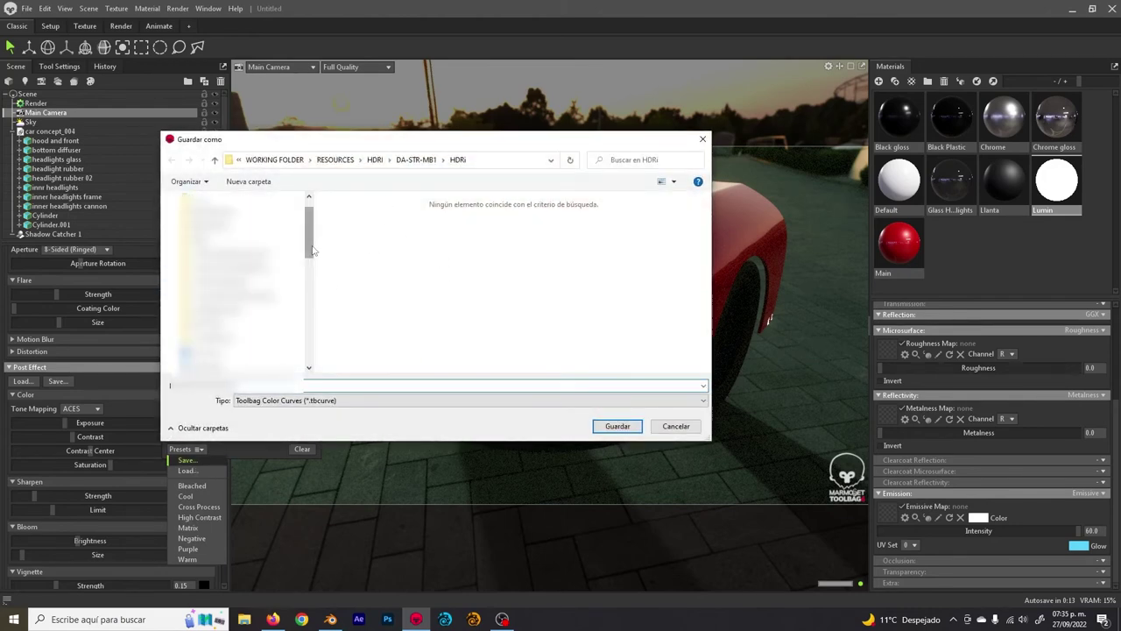
left_click(236, 215)
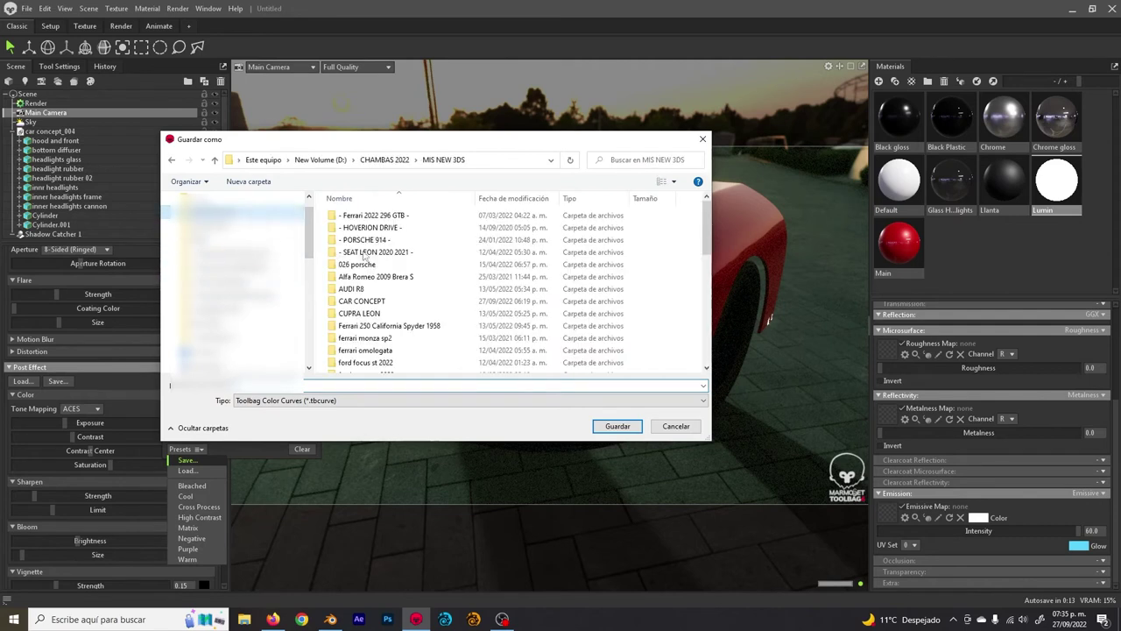
double_click(361, 300)
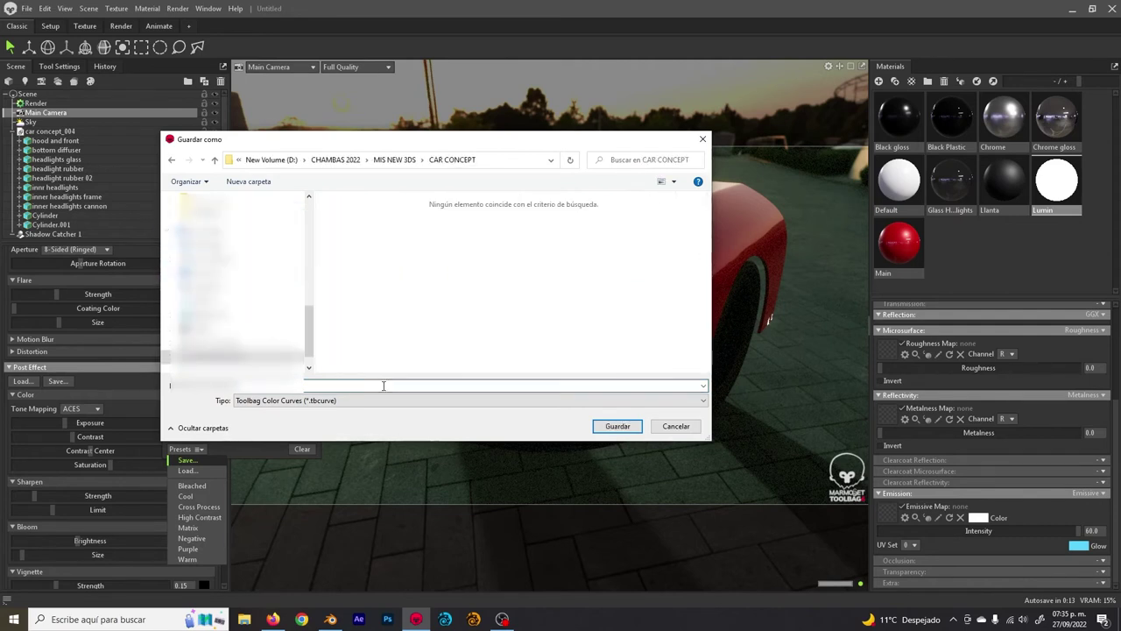
key("Caps_Lock")
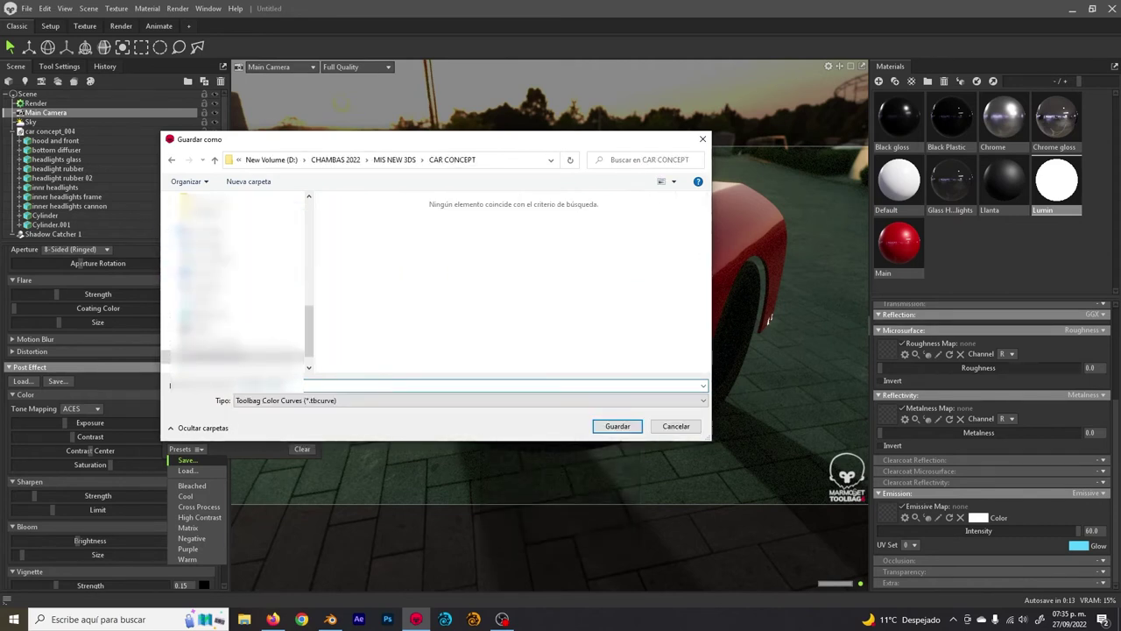
key("Escape")
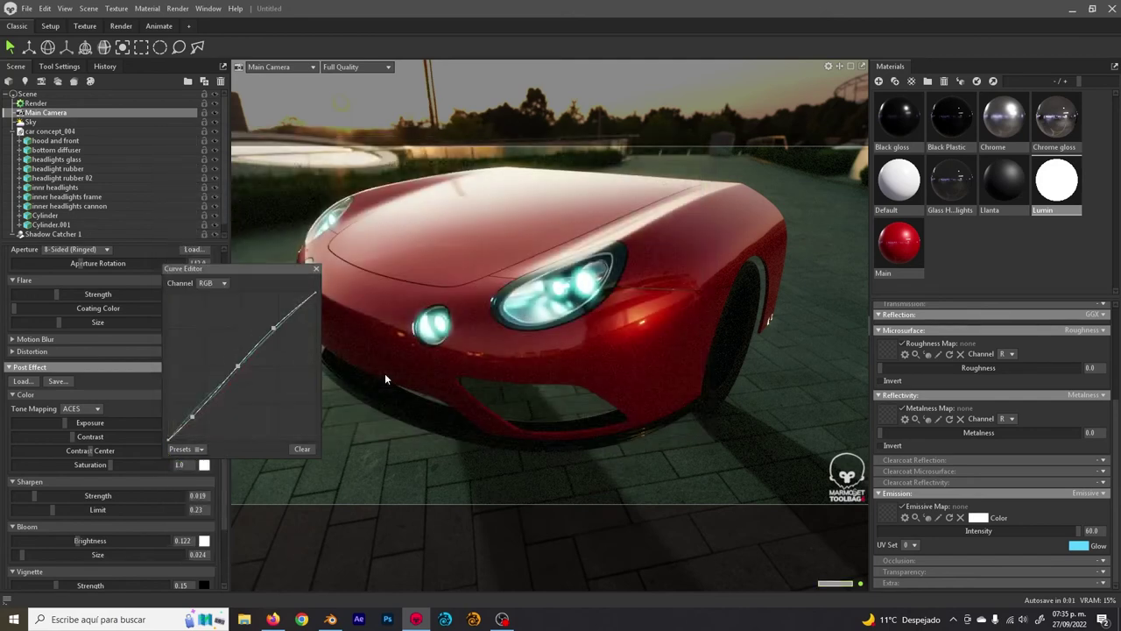
- Try the Negative and Warm curve presets on the Main Camera
left_click(180, 448)
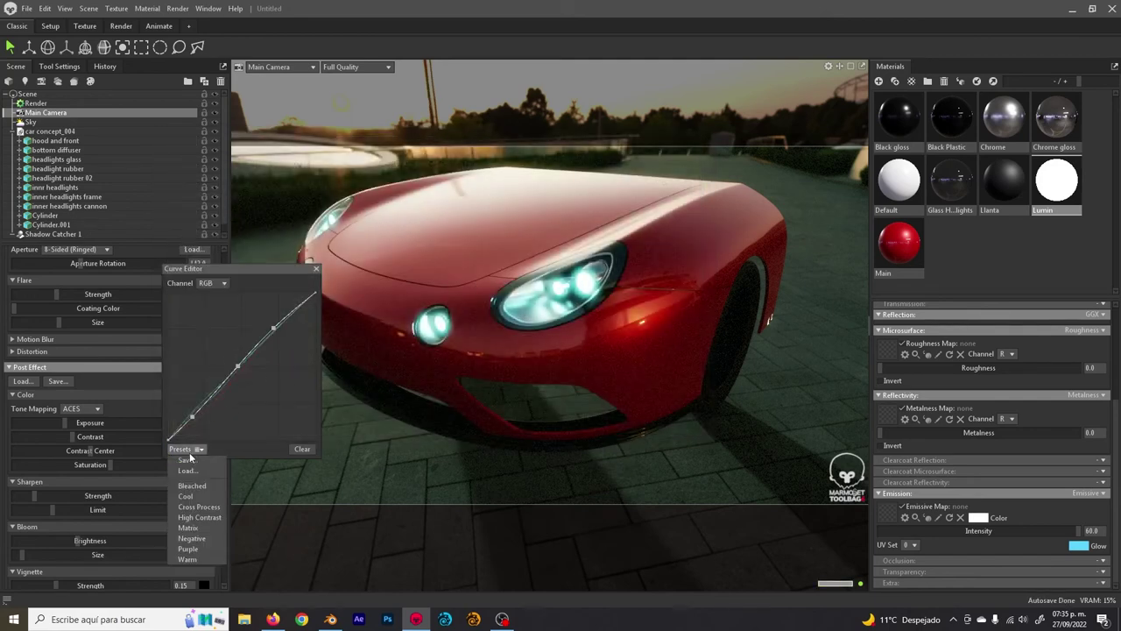
left_click(200, 536)
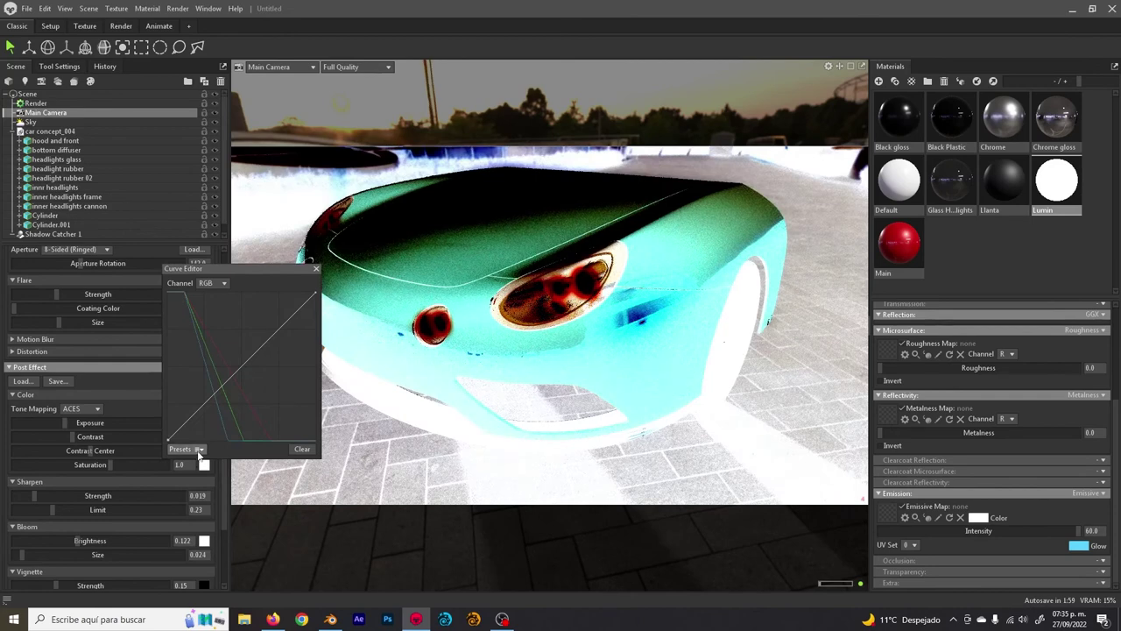
left_click(194, 449)
left_click(187, 559)
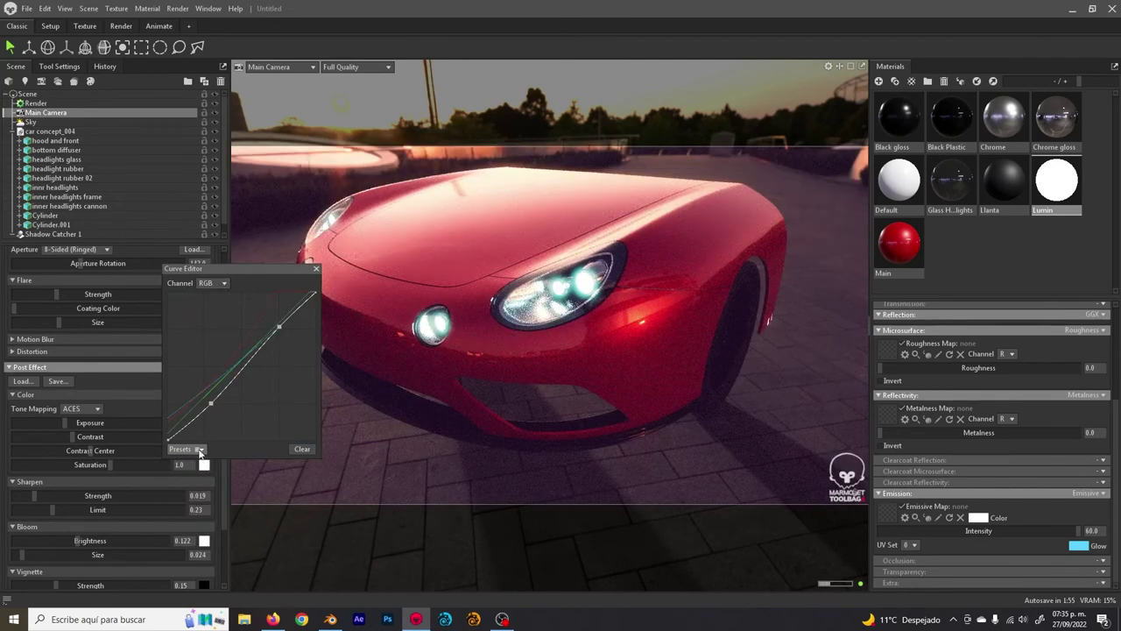
- Load the saved curve preset CORRECCION DE COLOR.tbcurve from the CAR CONCEPT folder
left_click(184, 448)
left_click(193, 472)
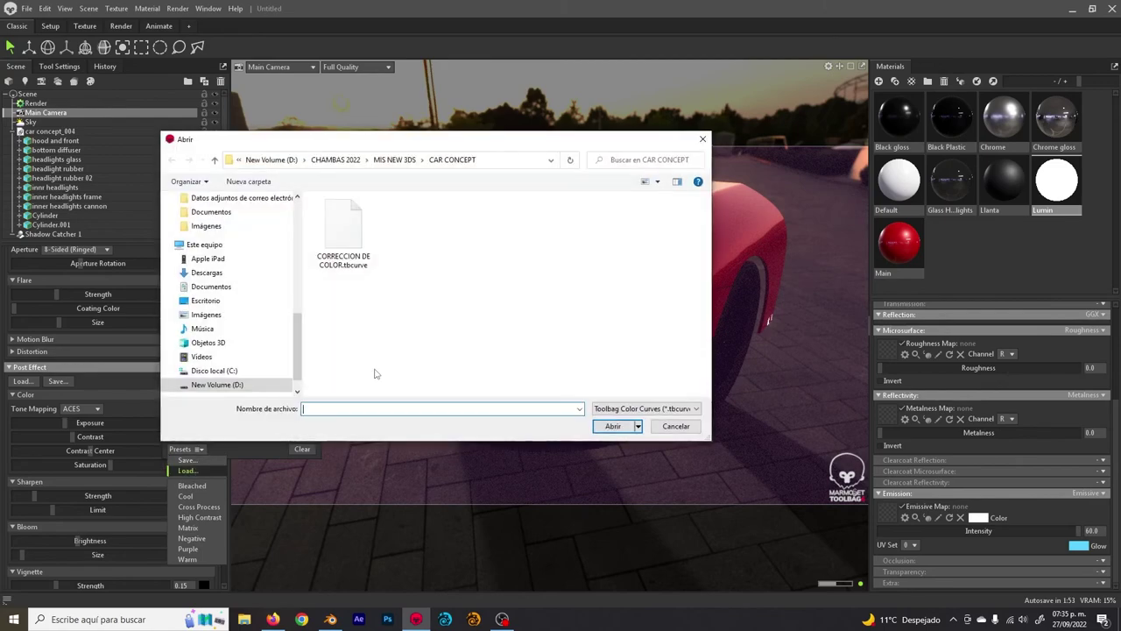
double_click(355, 231)
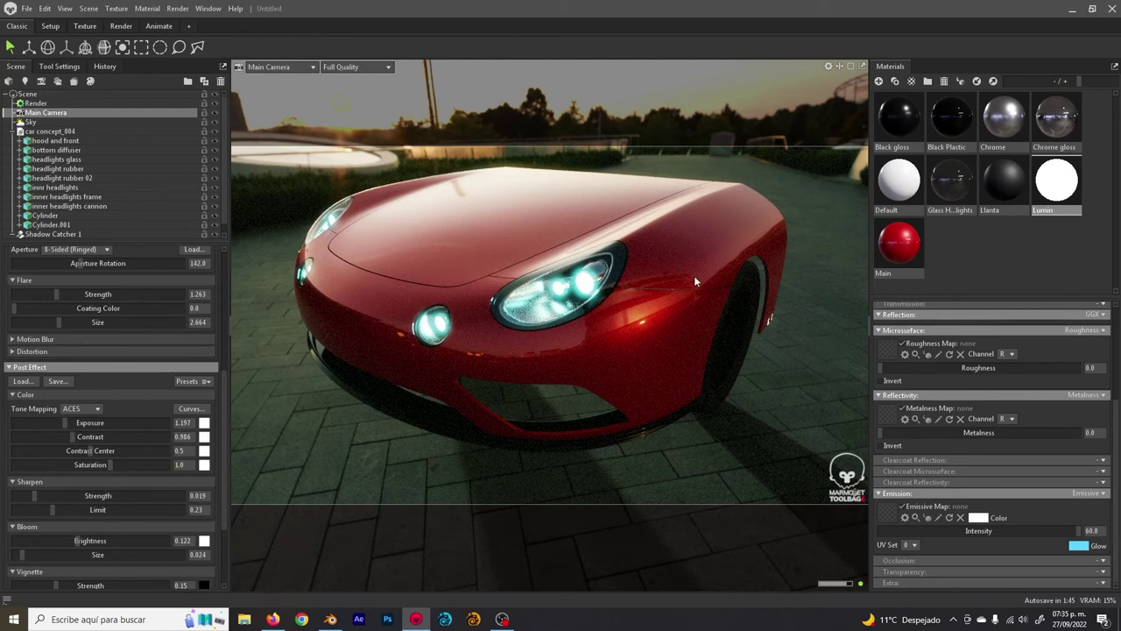
- Render the viewport to an image, review it, and close the image viewer
left_click(209, 9)
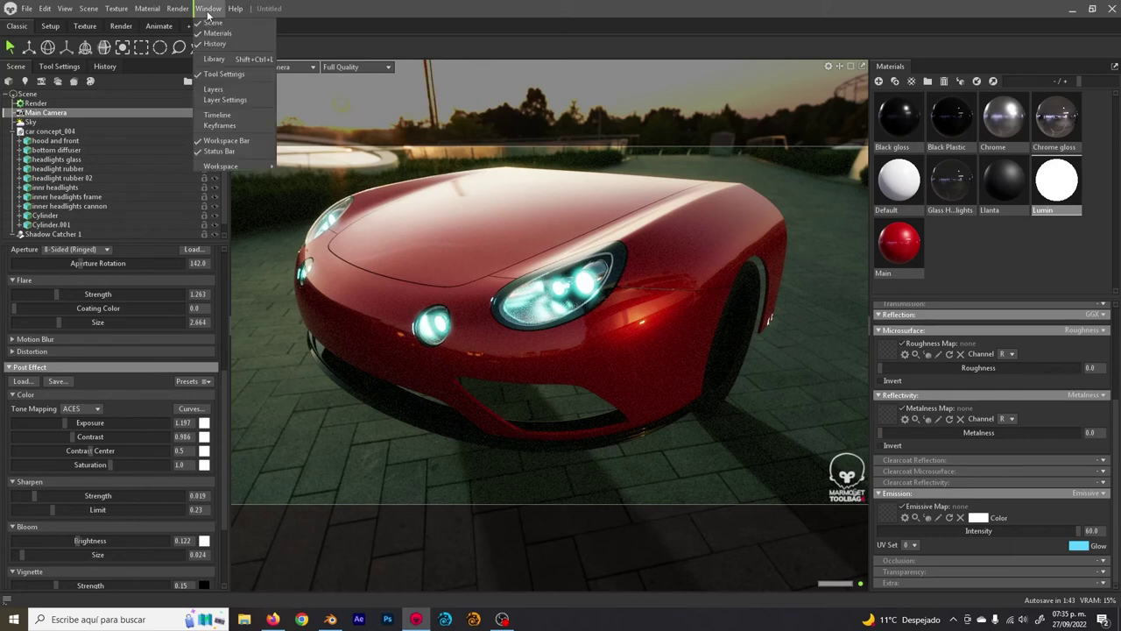
mouse_move(178, 19)
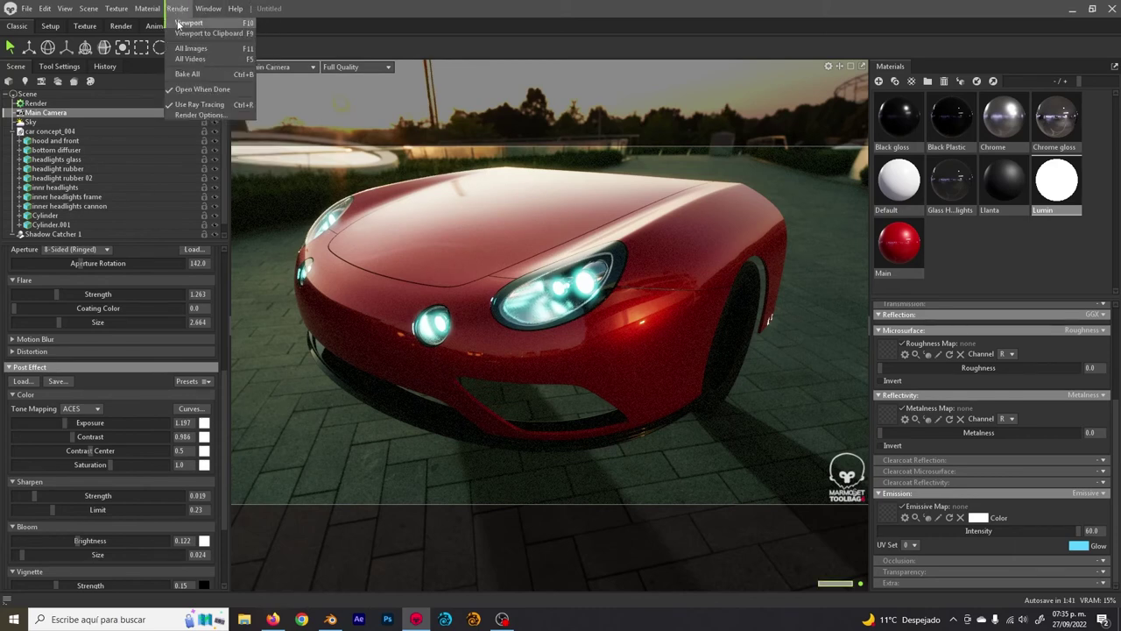
left_click(180, 22)
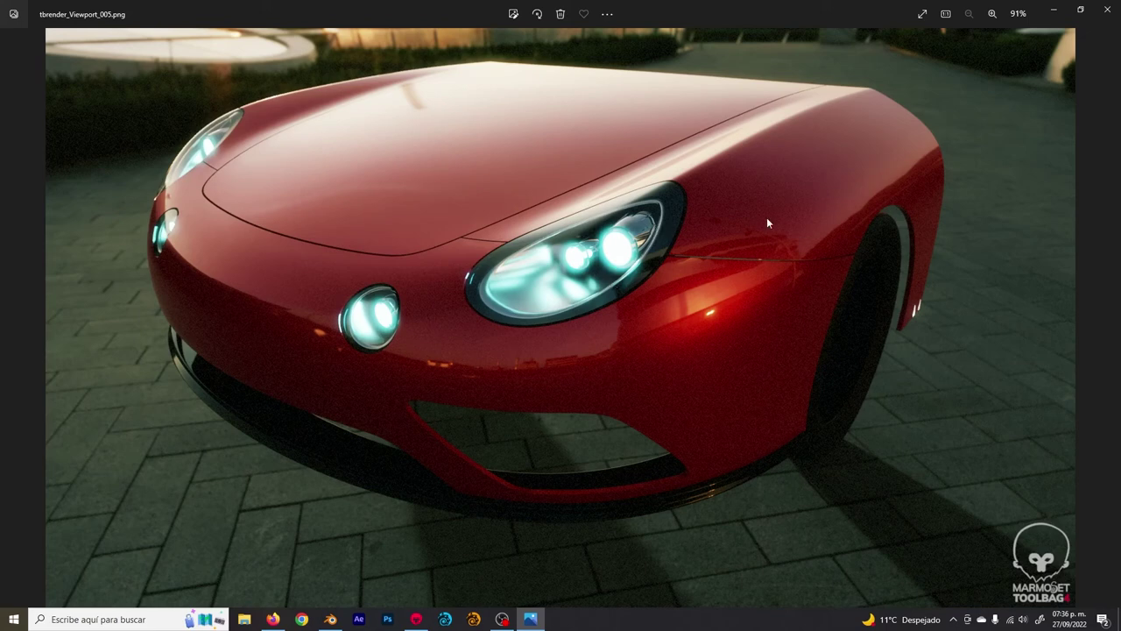
left_click(1106, 8)
- Reframe the car's front more head-on and turn off the Main Camera's depth of field
left_click_drag(602, 254, 586, 228)
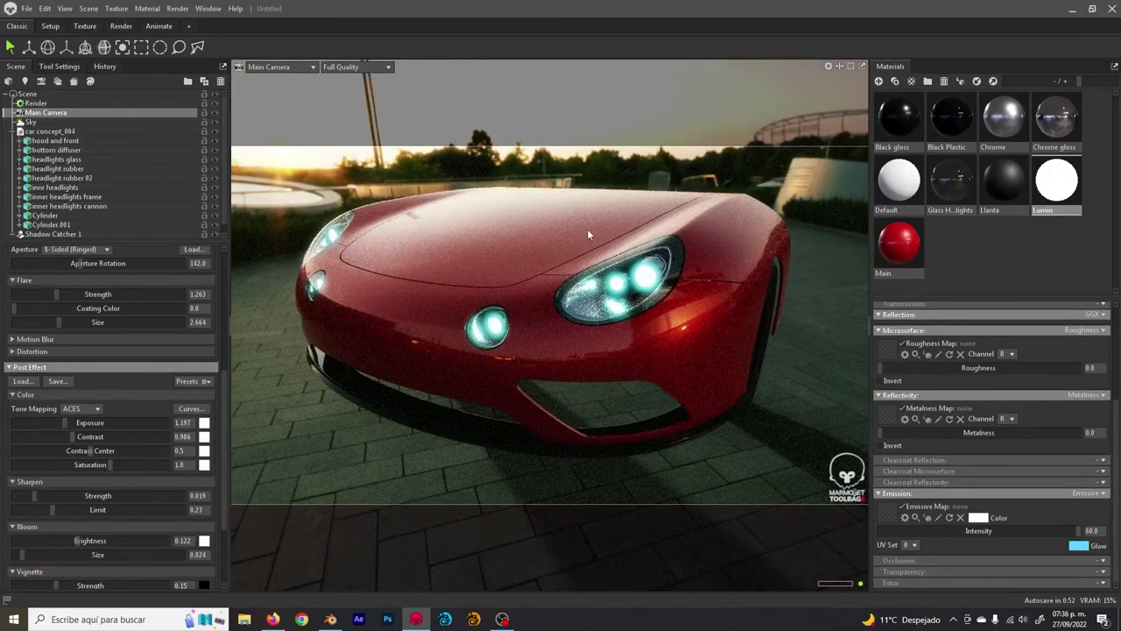
right_click(582, 175)
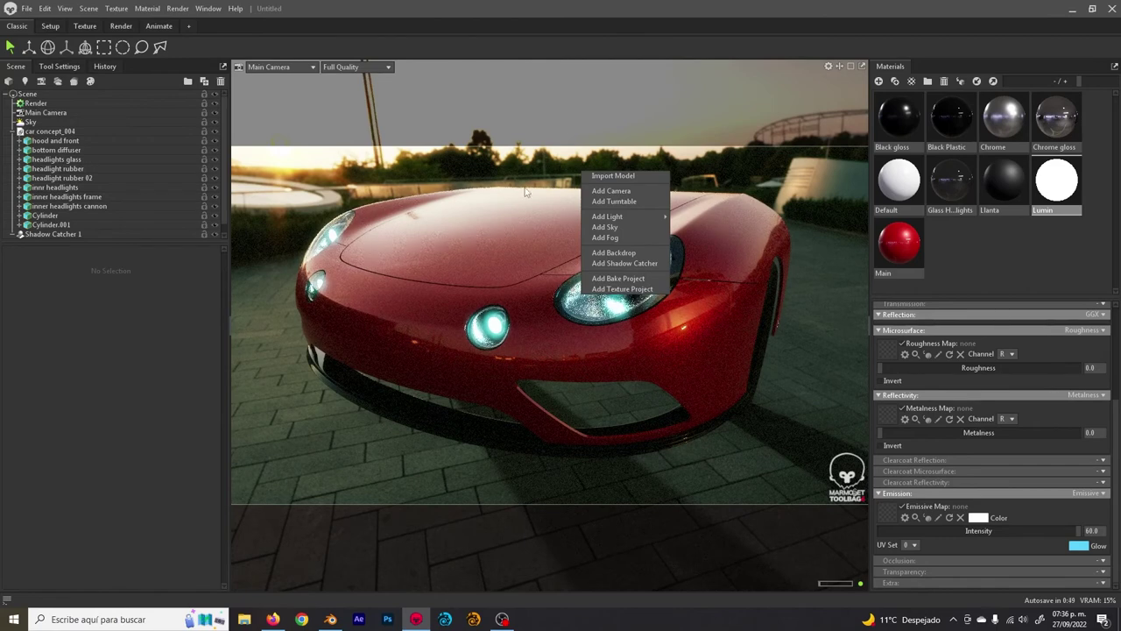
left_click(545, 165)
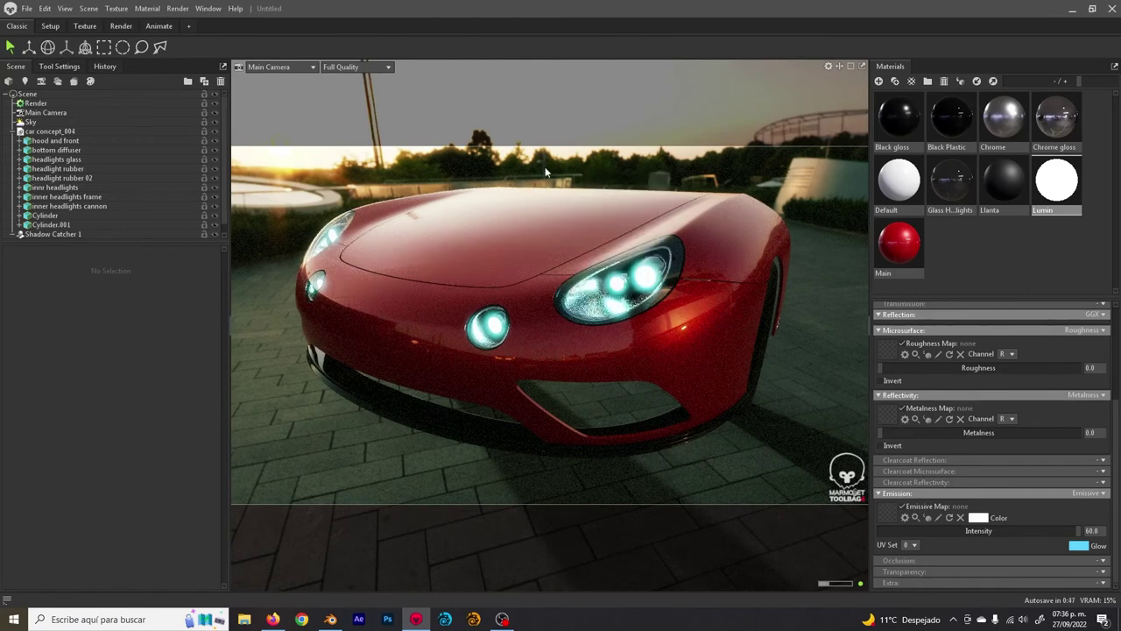
left_click(45, 112)
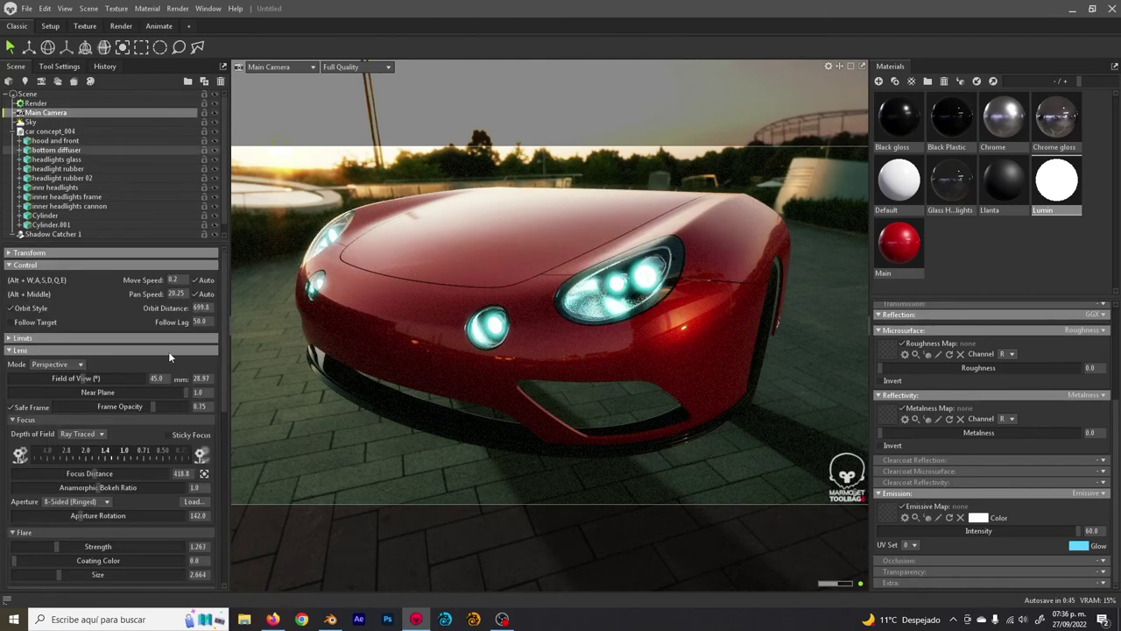
left_click(57, 364)
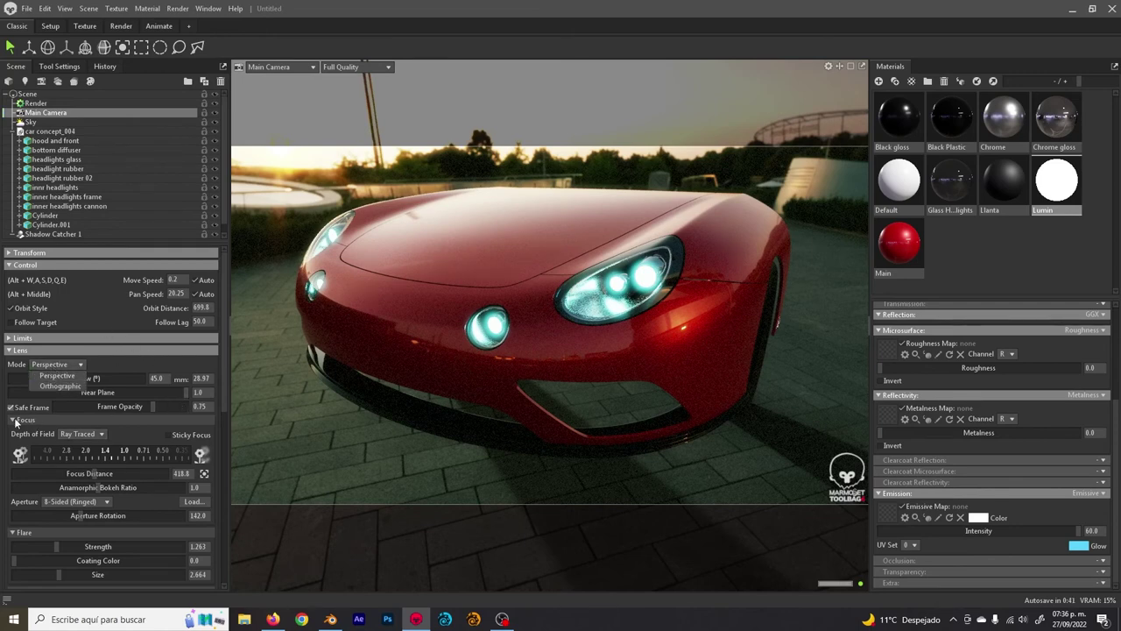
left_click(84, 434)
left_click(84, 434)
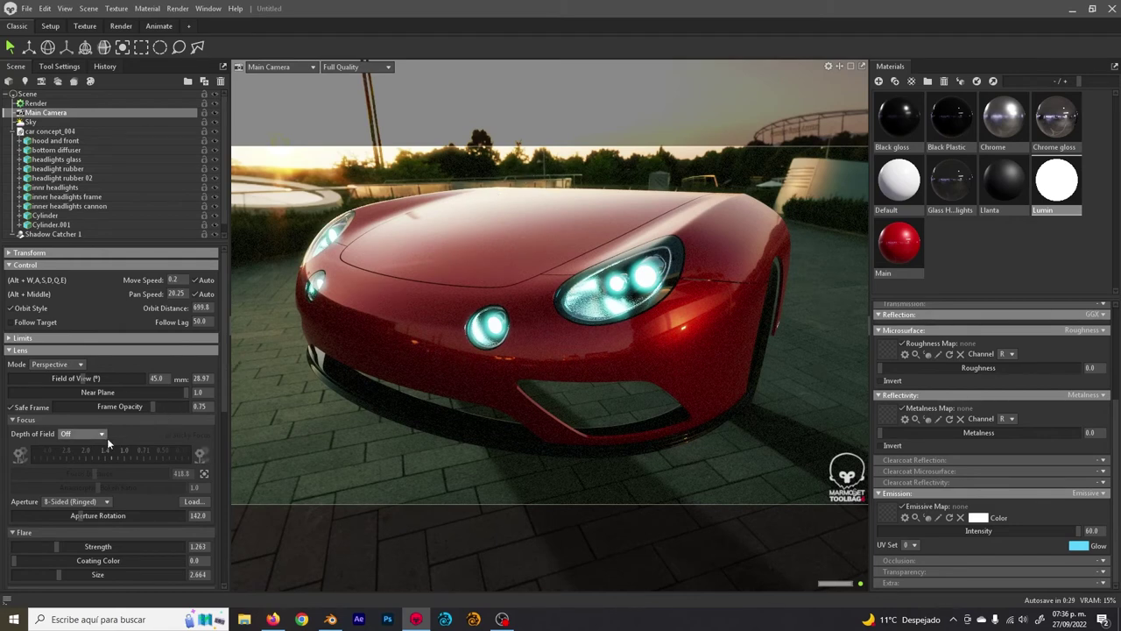
right_click_drag(474, 230, 532, 246)
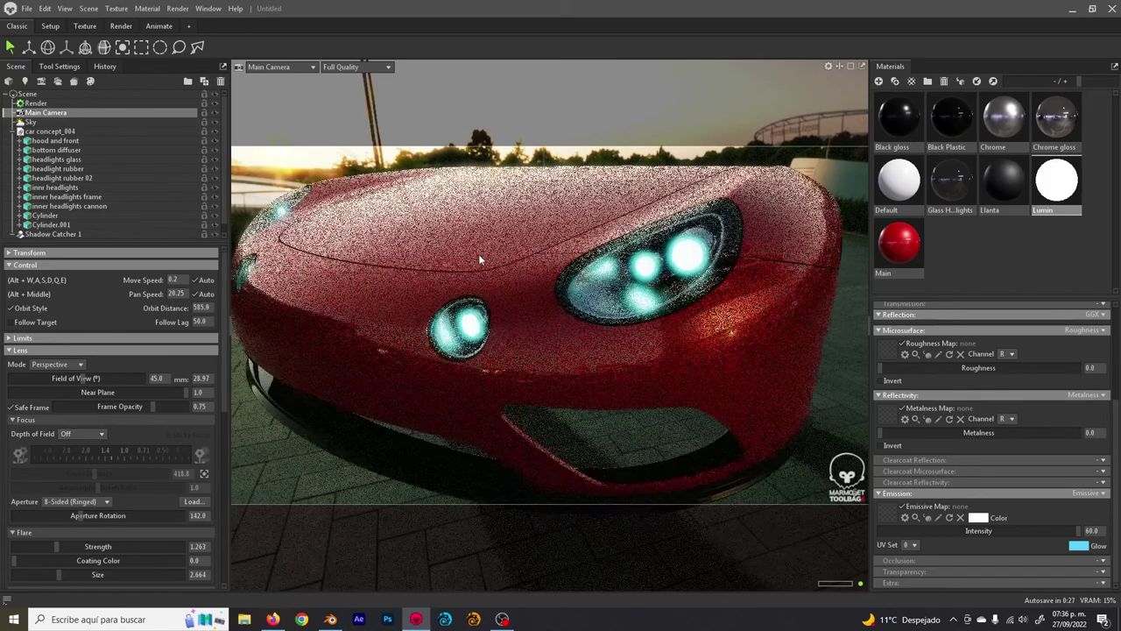
- Set the Main Camera's depth of field to Ray Traced, pick a focus point, and lower the f-stop to about 0.25
left_click(84, 435)
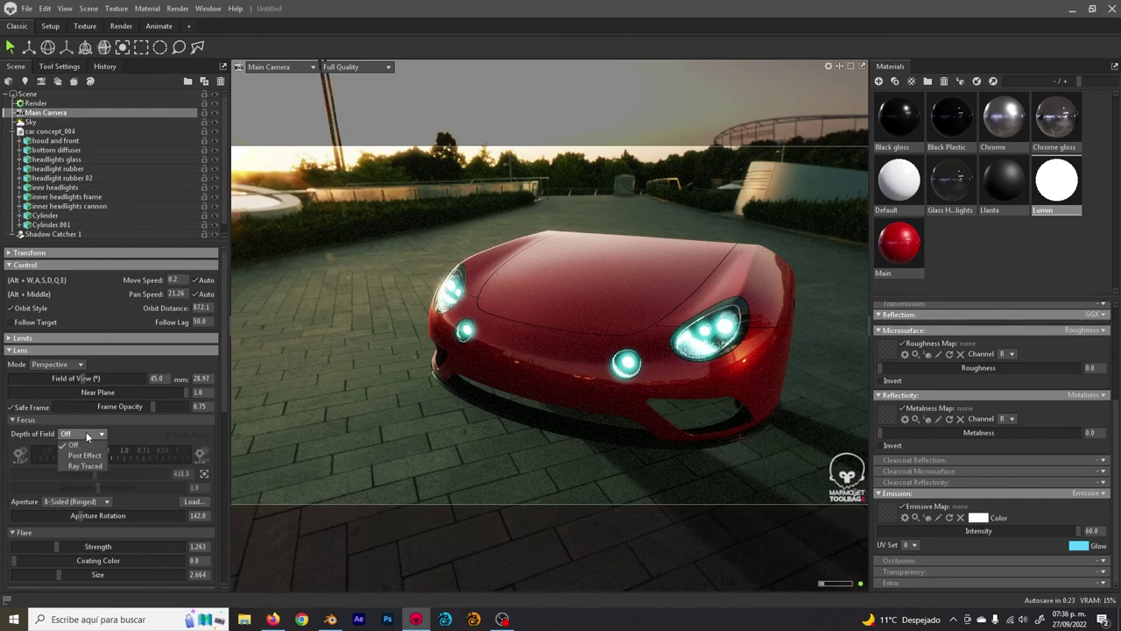
left_click(85, 464)
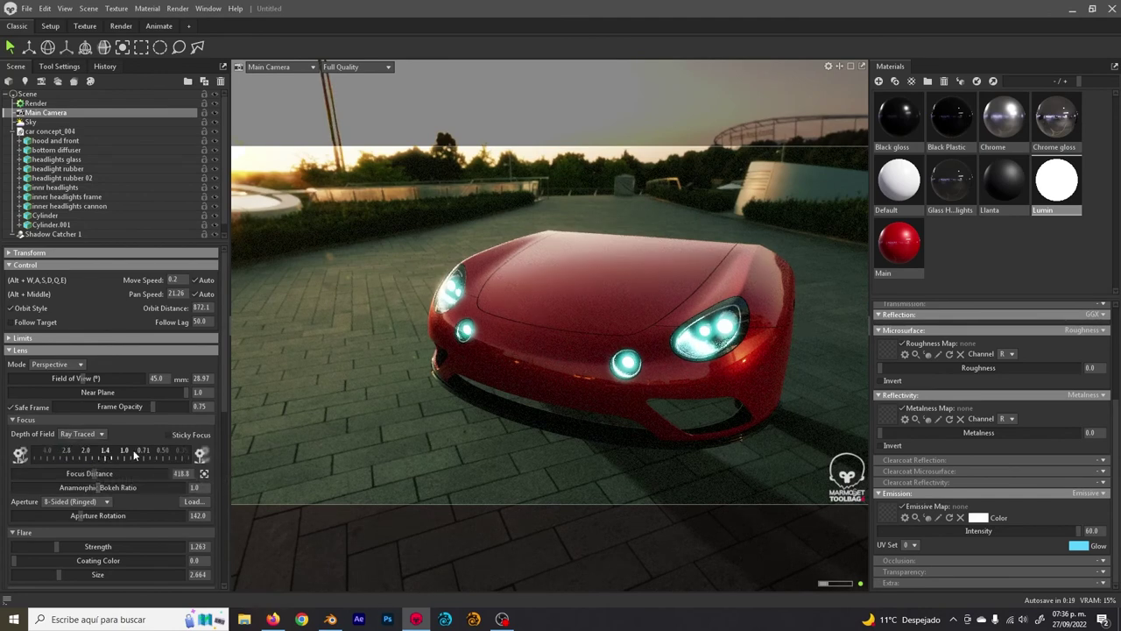
left_click(204, 473)
left_click(315, 432)
left_click_drag(151, 459, 61, 458)
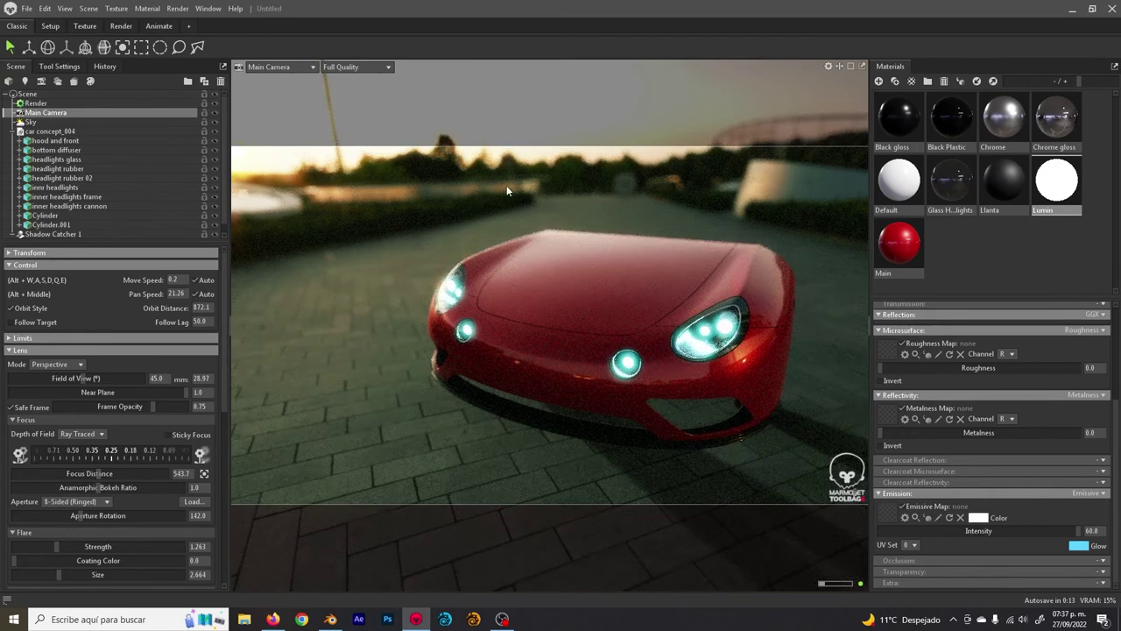
- Try focusing on the background, refocus on the near headlight, and reframe a low front three-quarter view of the car
left_click(413, 267)
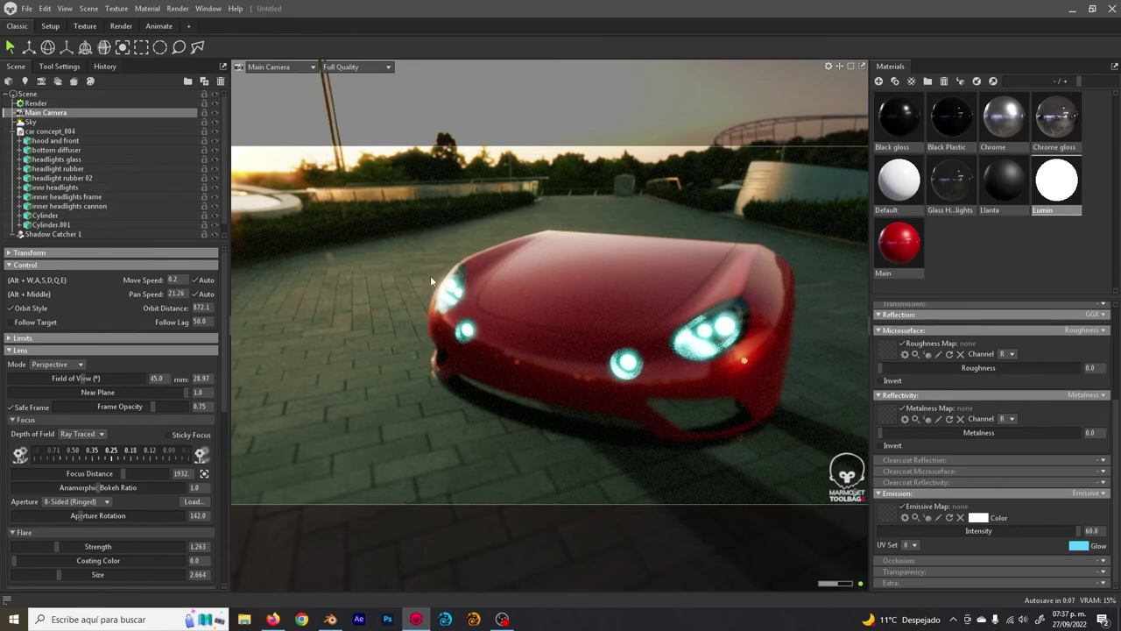
left_click(720, 337, "ctrl")
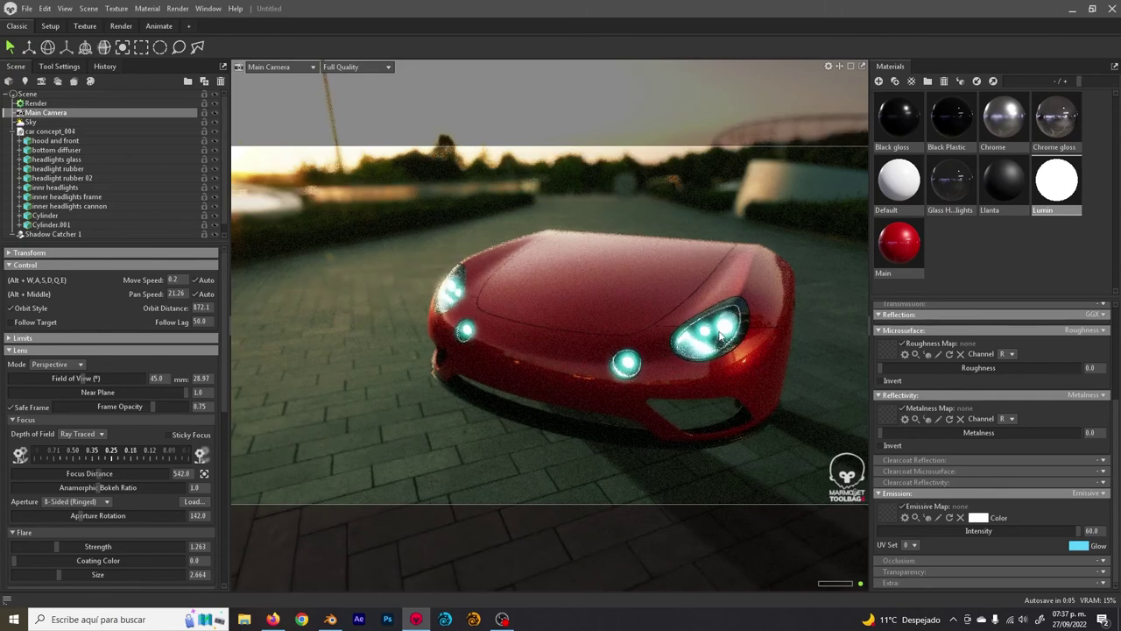
left_click_drag(607, 329, 607, 296)
scroll(608, 296, "up", 2)
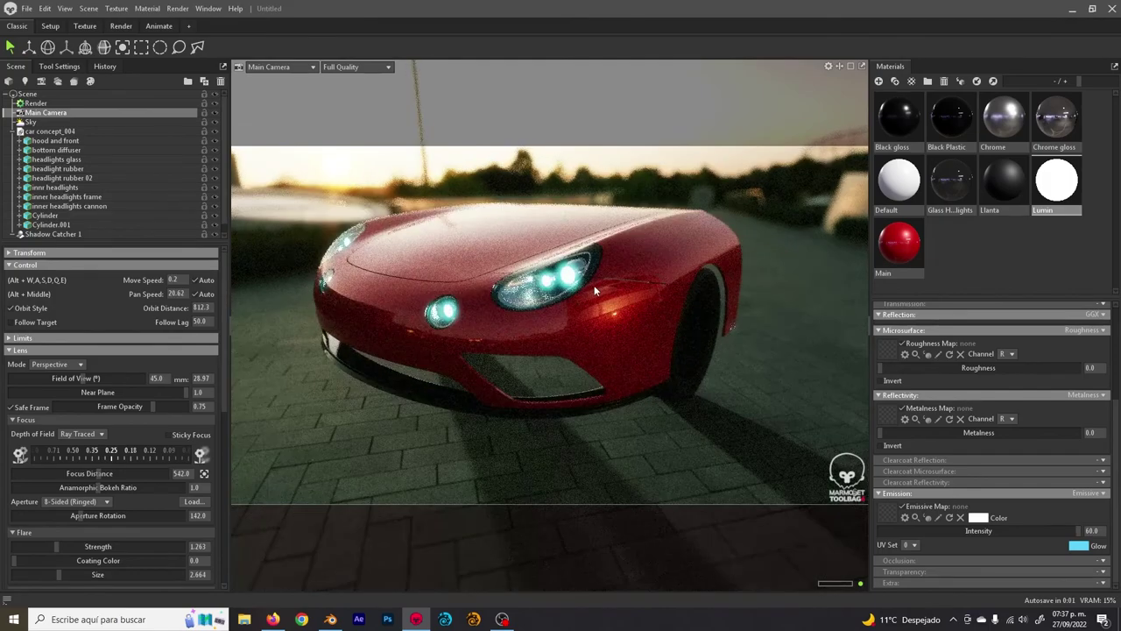
scroll(567, 279, "up", 3)
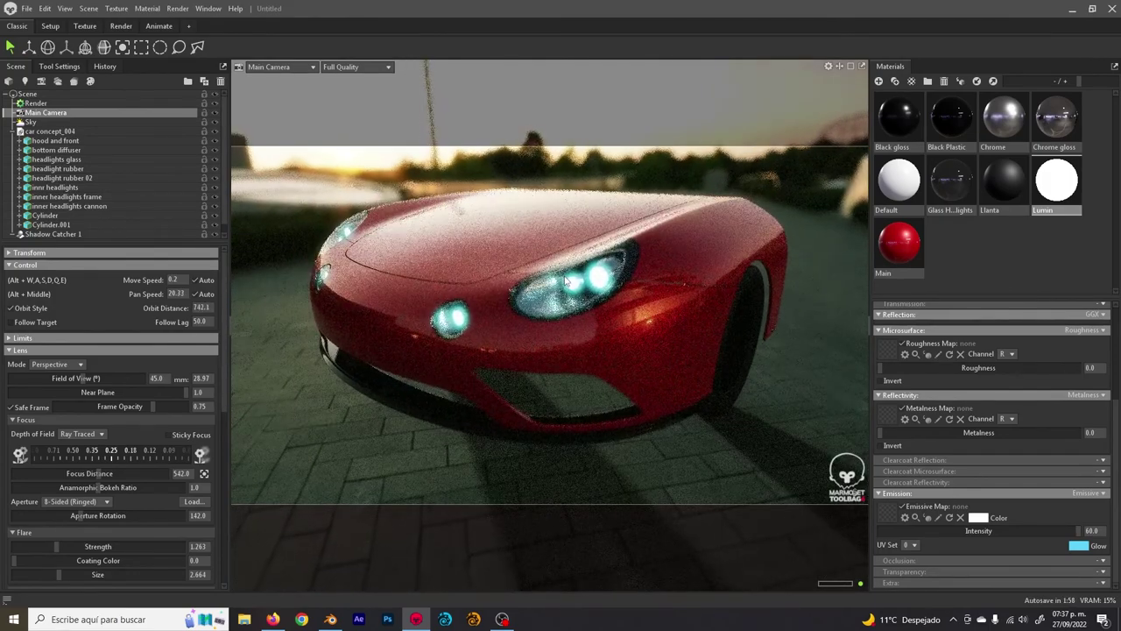
- Pull the camera back slightly, focus on the upper edge of the near headlight, and raise the f-stop to about 2.0
scroll(575, 268, "up", 1)
scroll(574, 268, "down", 2)
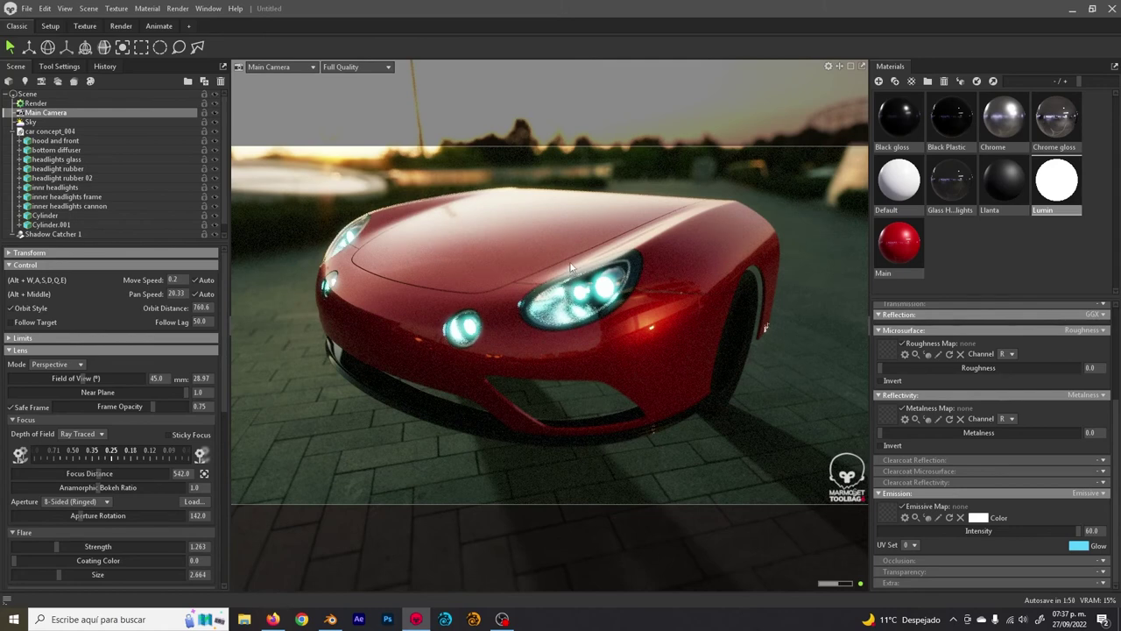
left_click(608, 278, "ctrl")
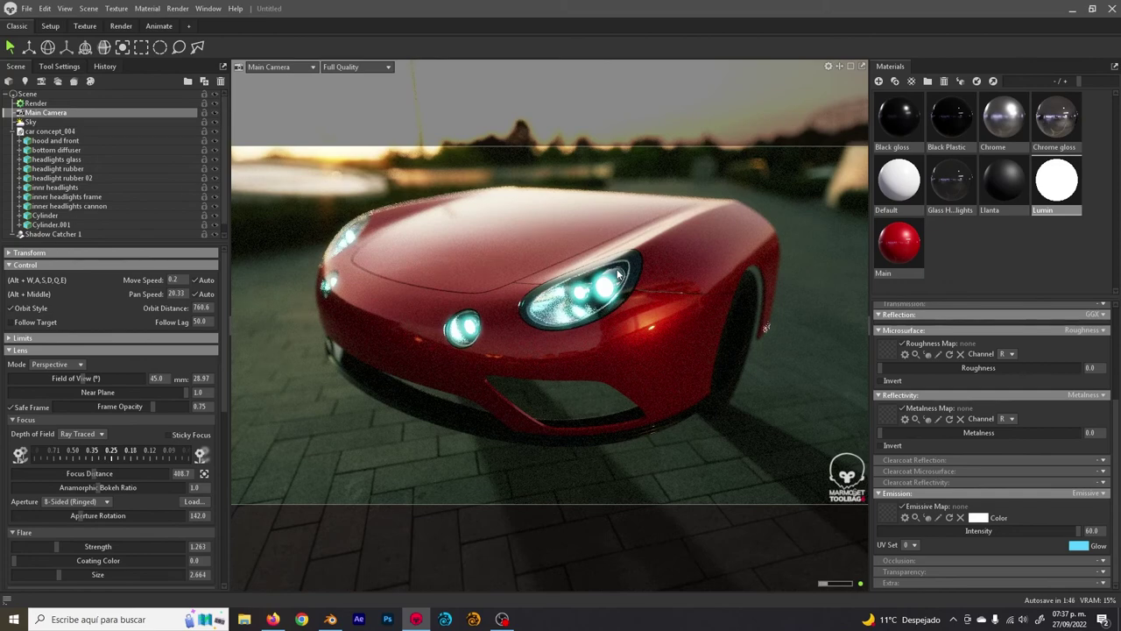
left_click_drag(118, 451, 193, 455)
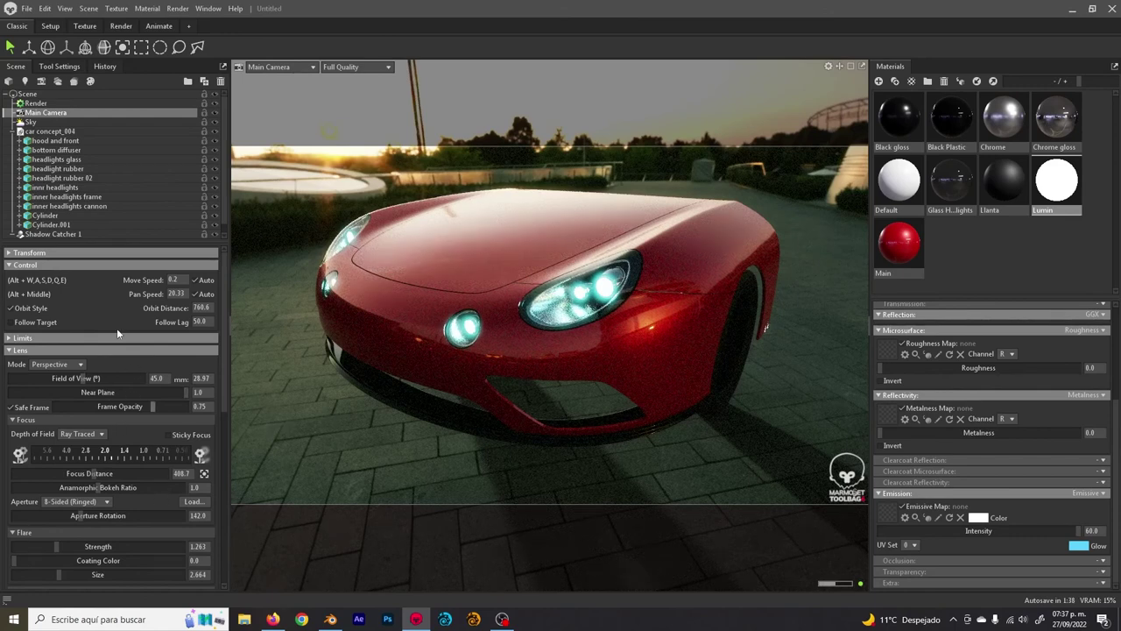
- In the Render settings, move the watermark to X position 0.987 and Y position 0.037 and turn off its Two-Tone option
left_click(36, 104)
scroll(103, 426, "down", 10)
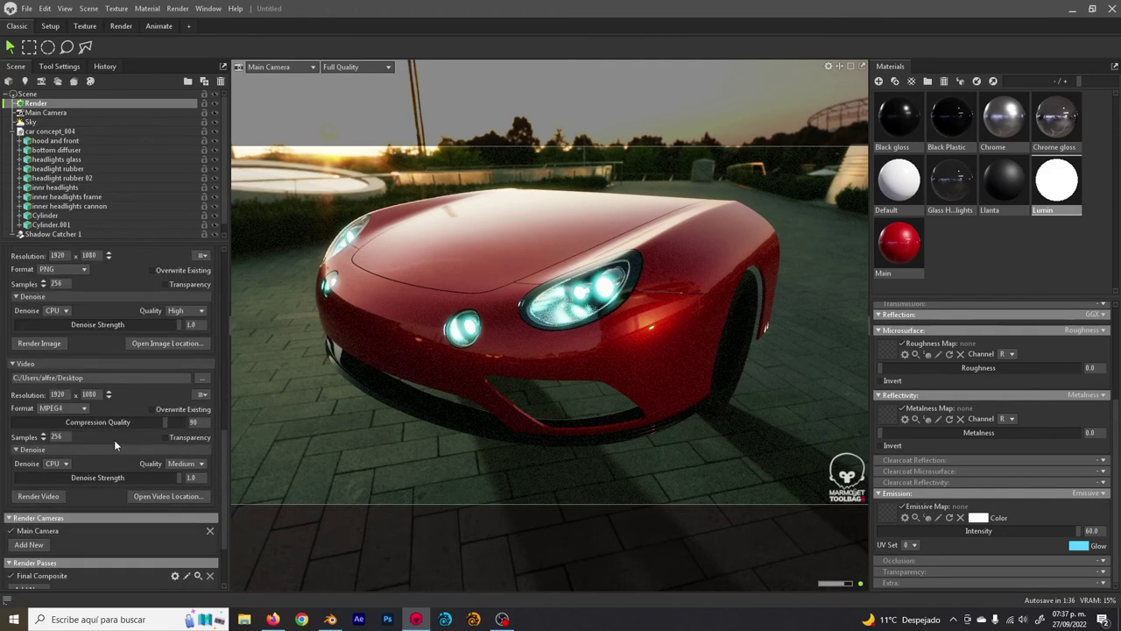
scroll(114, 440, "down", 3)
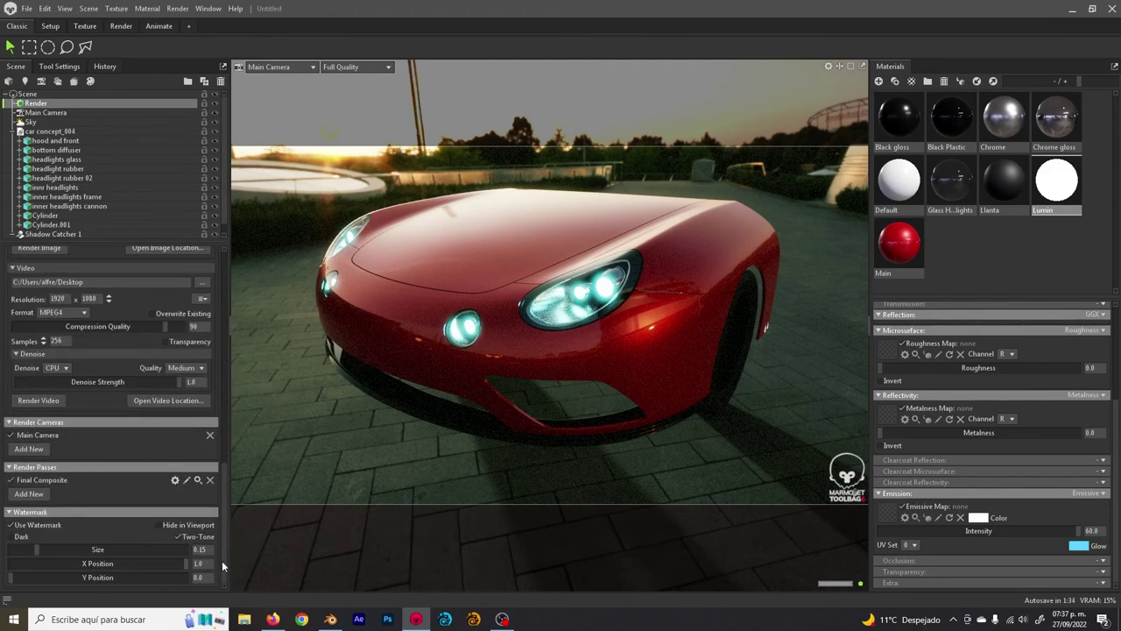
mouse_move(185, 562)
left_mouse_down()
mouse_move(159, 563)
mouse_move(183, 564)
left_mouse_up()
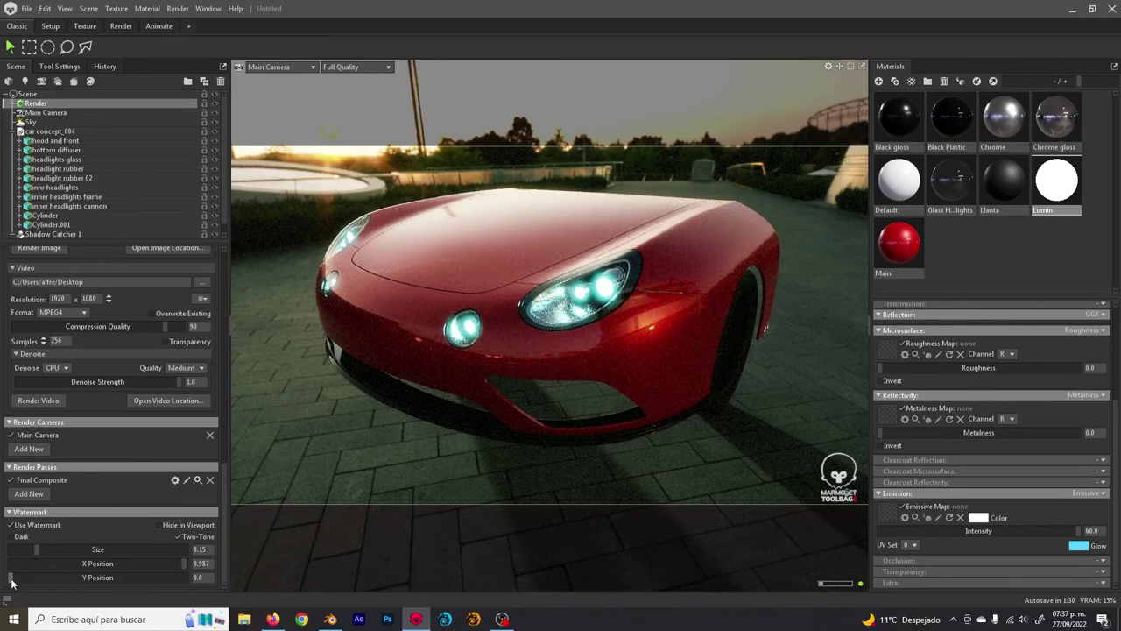
left_click_drag(11, 581, 18, 579)
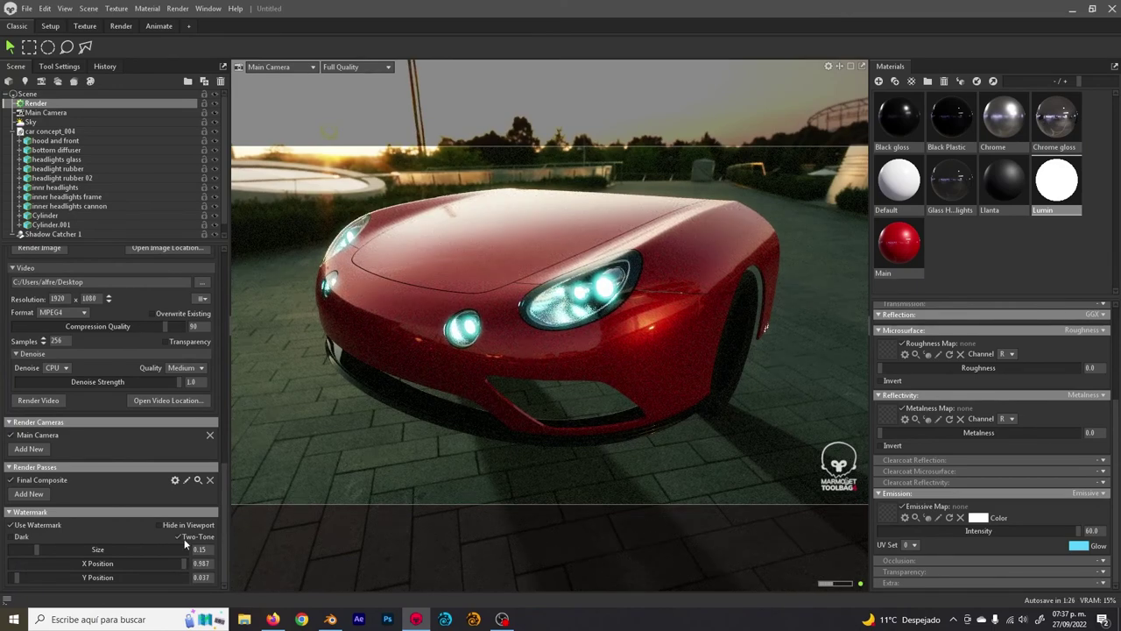
left_click(23, 539)
left_click(22, 539)
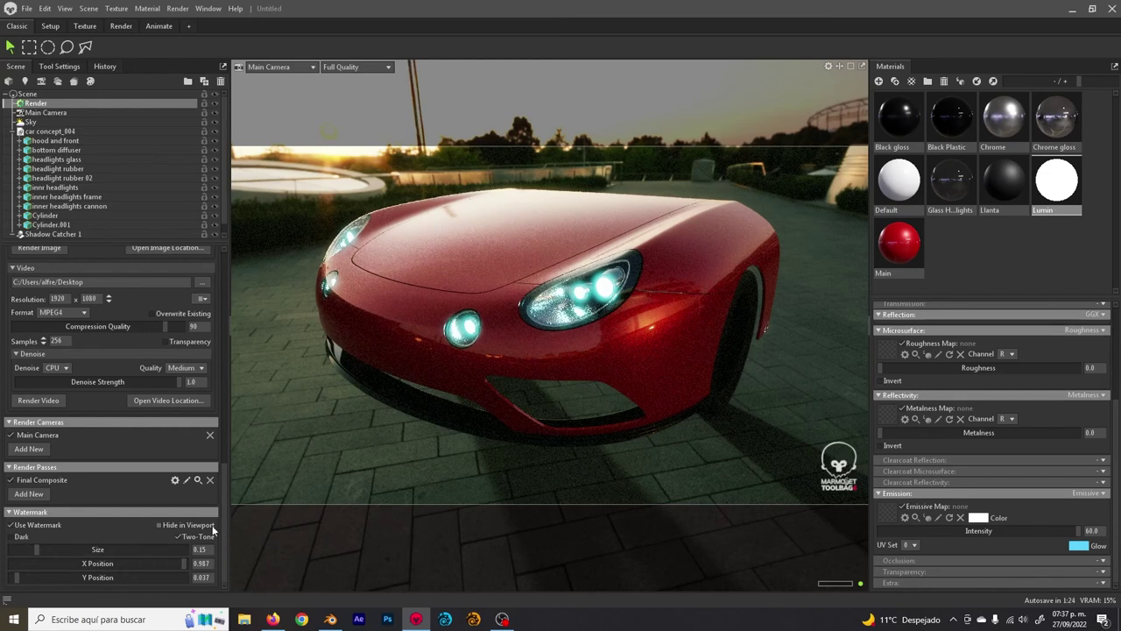
left_click(198, 535)
- Render the viewport to an image and enlarge the opened render to 100%
left_click(177, 9)
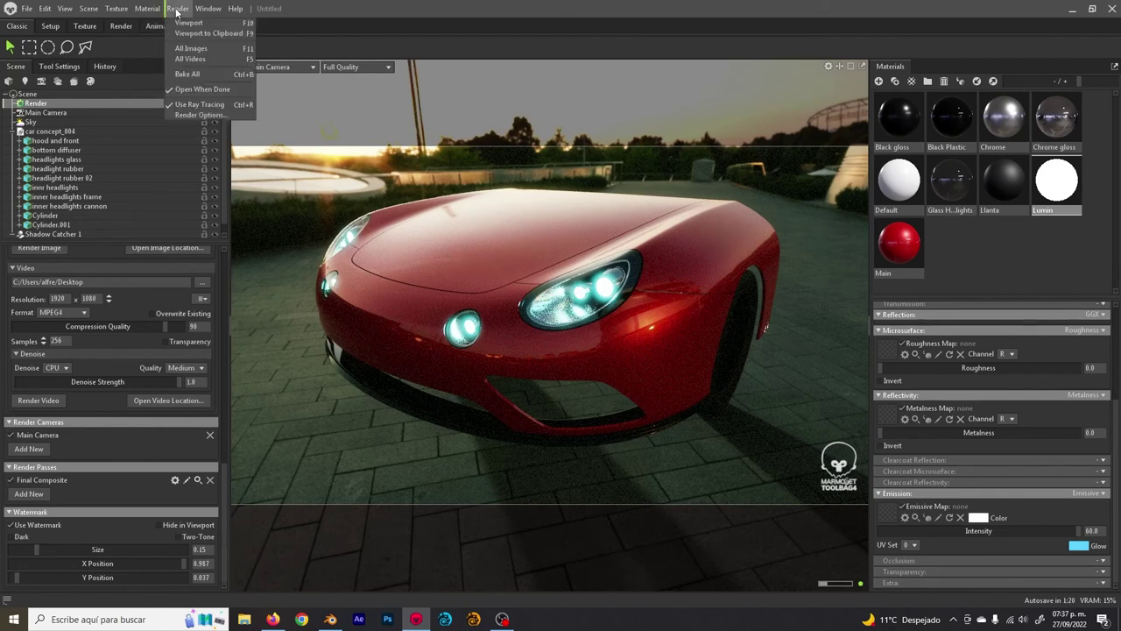
left_click(184, 23)
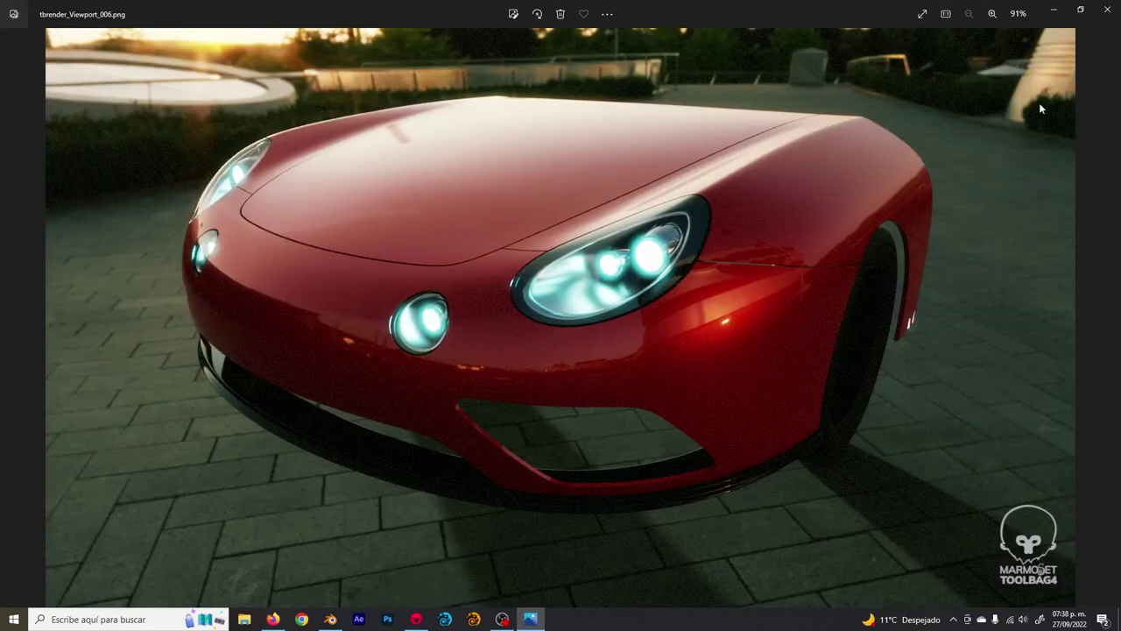
left_click(992, 13)
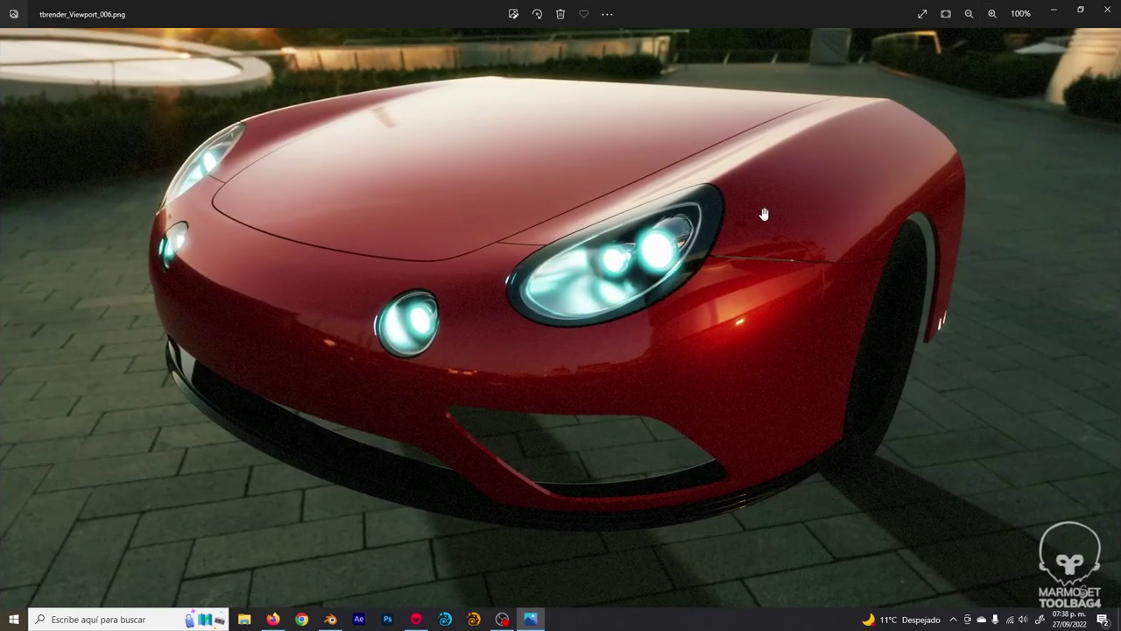
- Examine the rendered car front, checking the headlights, bodywork, ground shadows, backdrop and watermark
left_click_drag(675, 186, 664, 252)
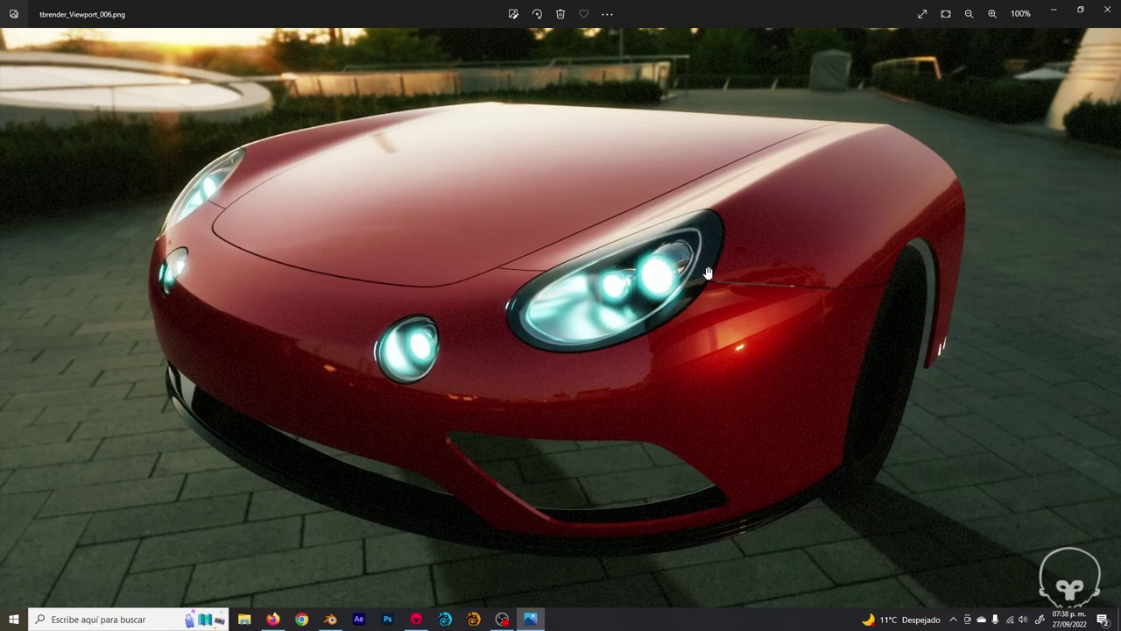
scroll(700, 289, "down", 2)
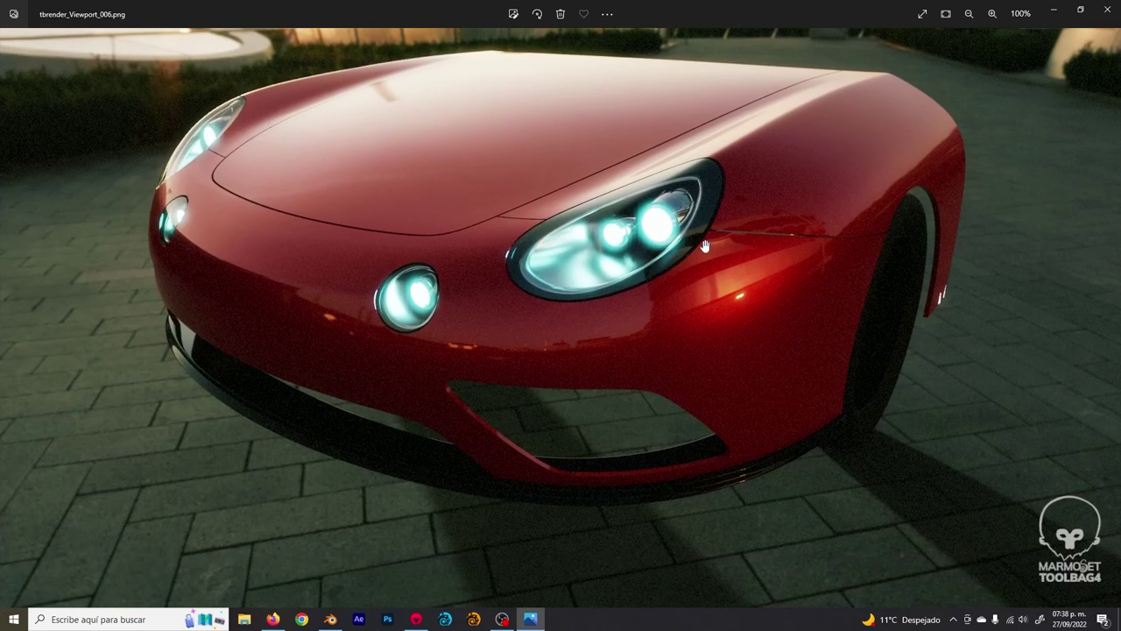
scroll(716, 204, "up", 2)
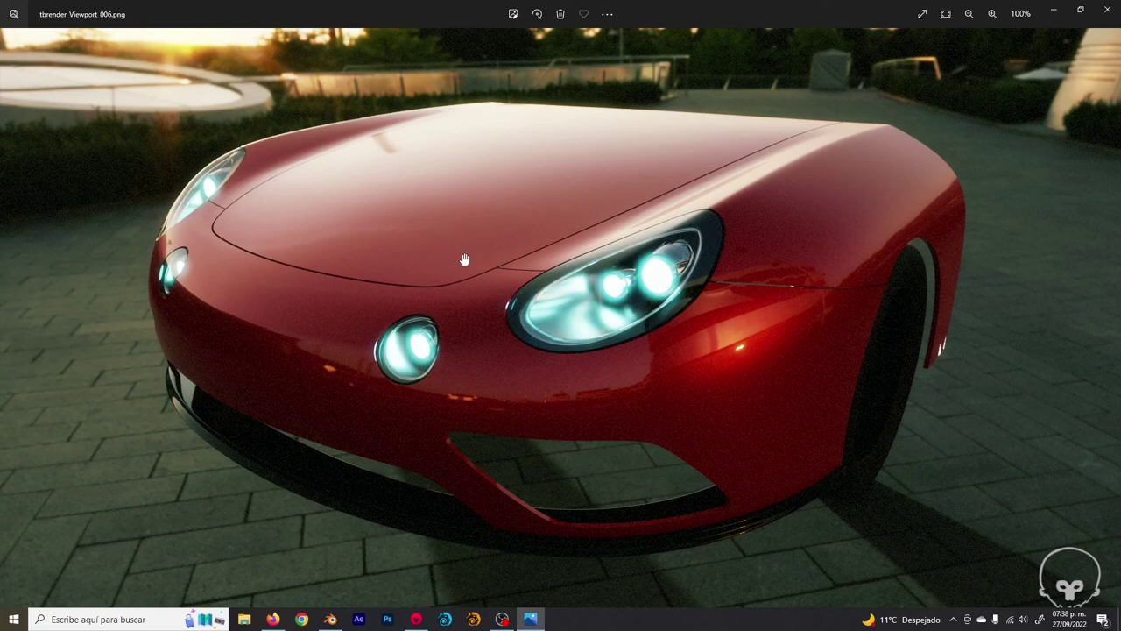
scroll(587, 239, "down", 2)
scroll(586, 254, "up", 2)
scroll(569, 337, "down", 2)
scroll(587, 334, "up", 2)
scroll(633, 351, "down", 1)
scroll(645, 327, "up", 1)
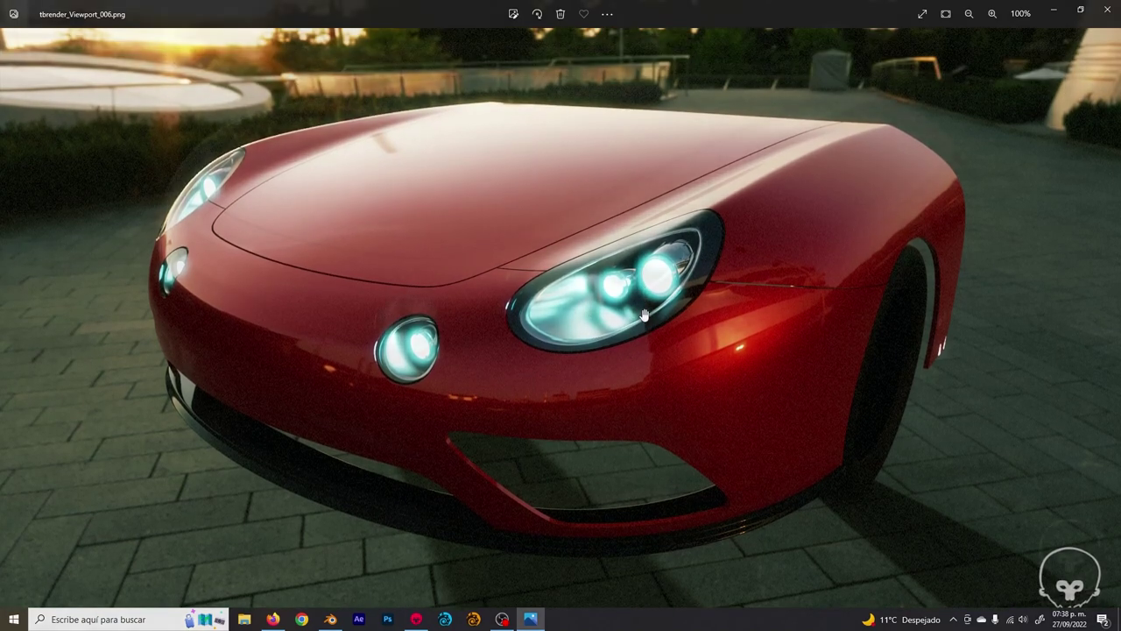